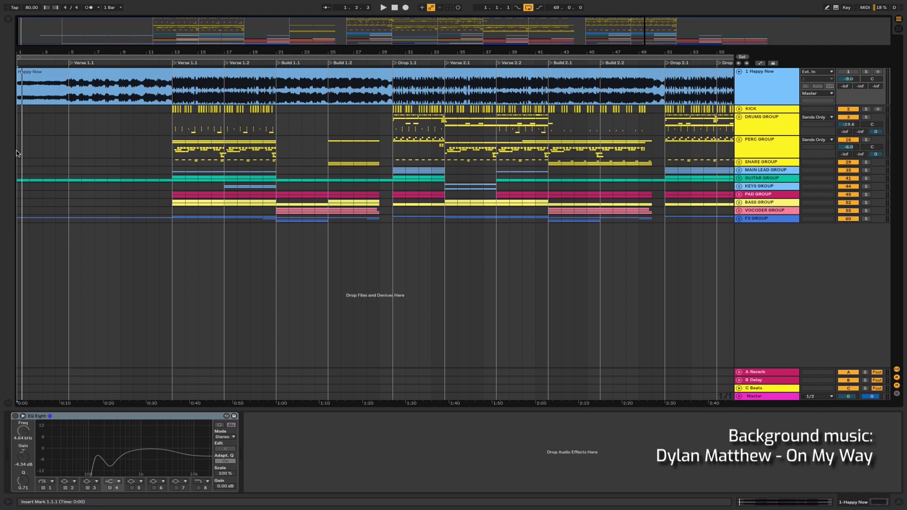
Switch to the browser and examine the Ableton remake project and STEMS packs in the Aldy Waani Music Gumroad shop.
{"action": "left_click", "coordinate": [20, 154]}
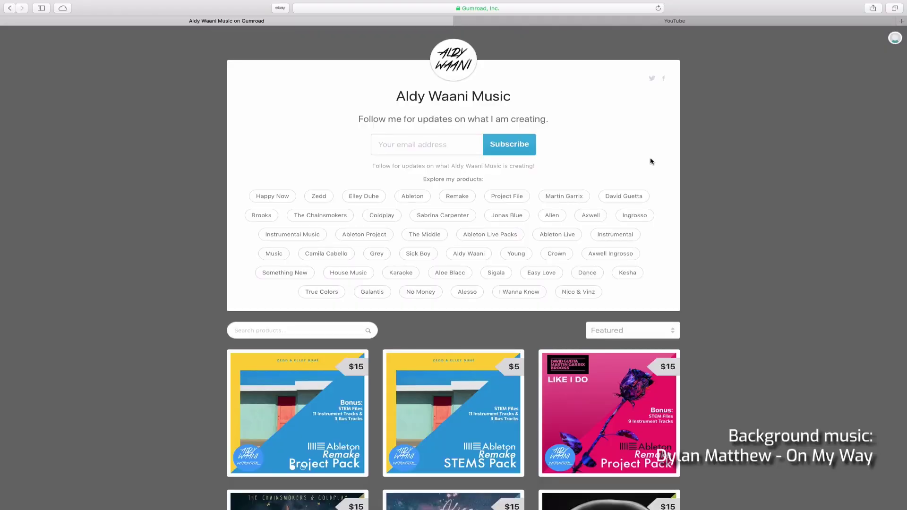
{"action": "scroll", "coordinate": [651, 161], "scroll_direction": "down", "scroll_amount": 6}
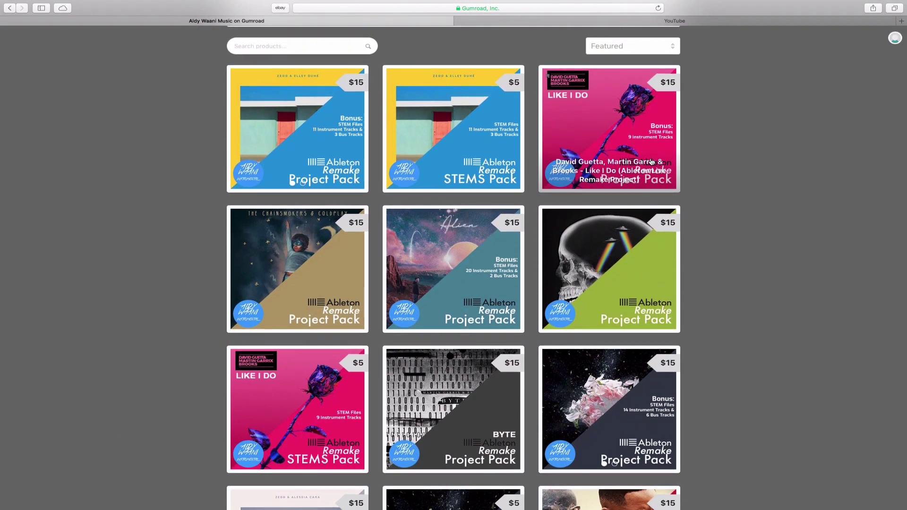
{"action": "scroll", "coordinate": [762, 159], "scroll_direction": "down", "scroll_amount": 2}
{"action": "scroll", "coordinate": [762, 160], "scroll_direction": "down", "scroll_amount": 10}
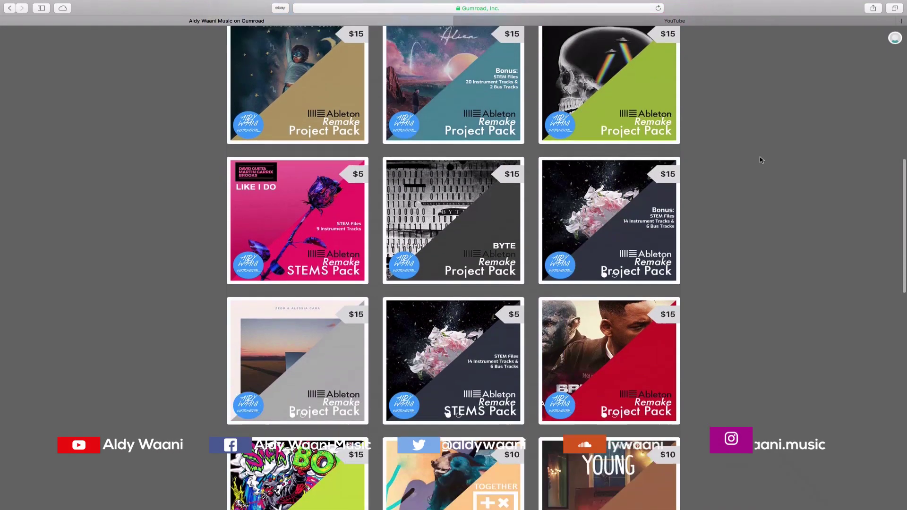
{"action": "scroll", "coordinate": [761, 160], "scroll_direction": "down", "scroll_amount": 8}
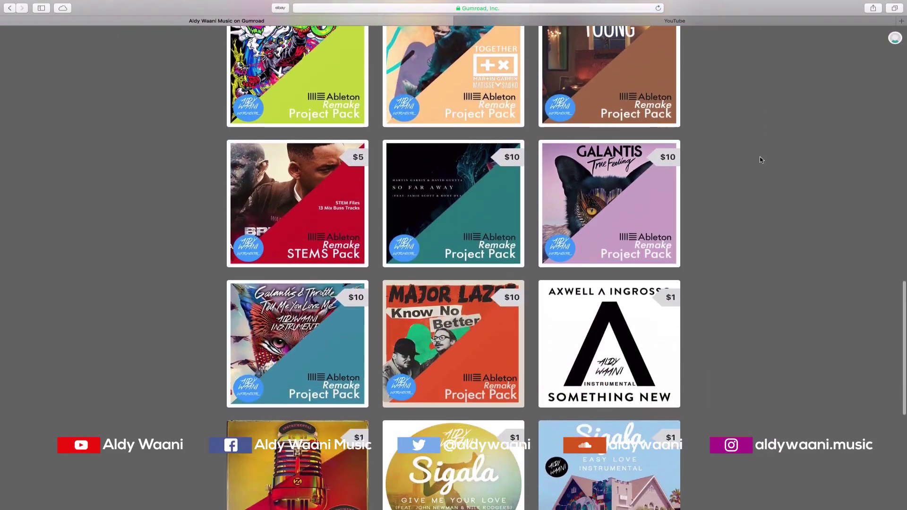
{"action": "scroll", "coordinate": [761, 159], "scroll_direction": "up", "scroll_amount": 20}
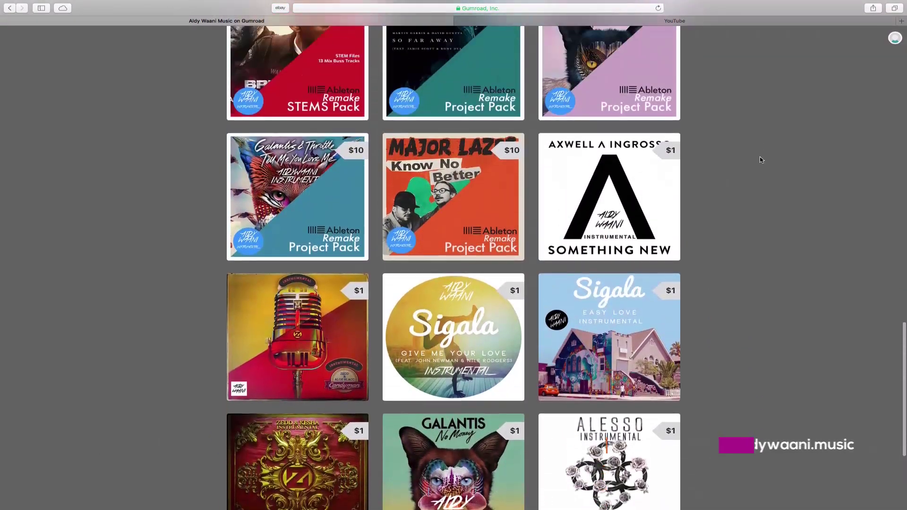
{"action": "scroll", "coordinate": [761, 160], "scroll_direction": "up", "scroll_amount": 3}
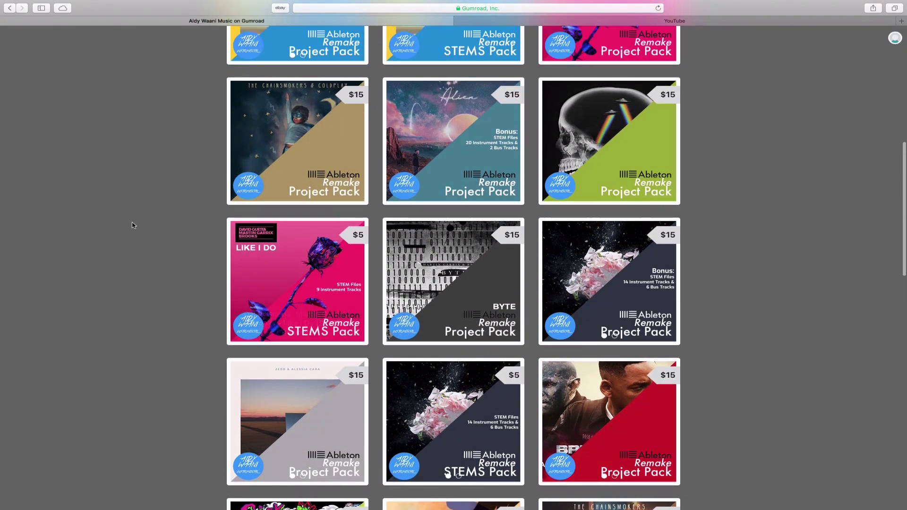
{"action": "scroll", "coordinate": [187, 231], "scroll_direction": "up", "scroll_amount": 4}
{"action": "scroll", "coordinate": [685, 154], "scroll_direction": "up", "scroll_amount": 3}
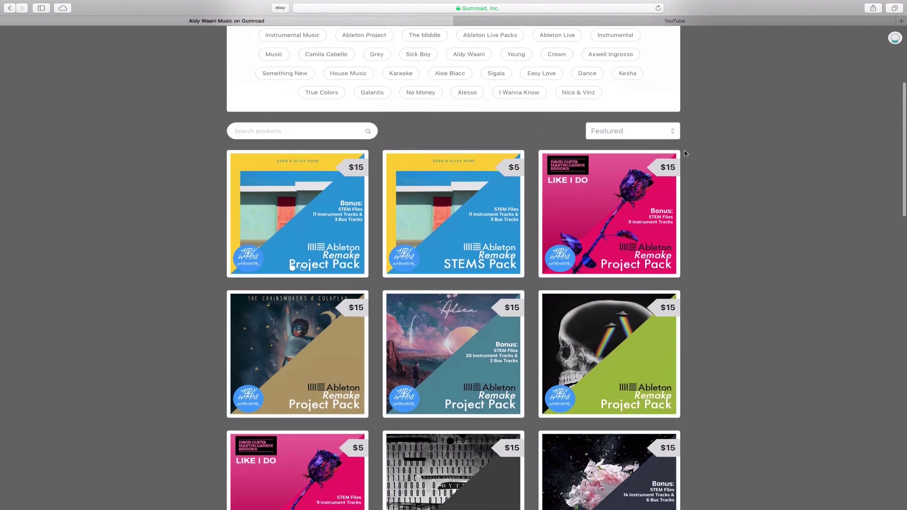
{"action": "scroll", "coordinate": [685, 154], "scroll_direction": "down", "scroll_amount": 3}
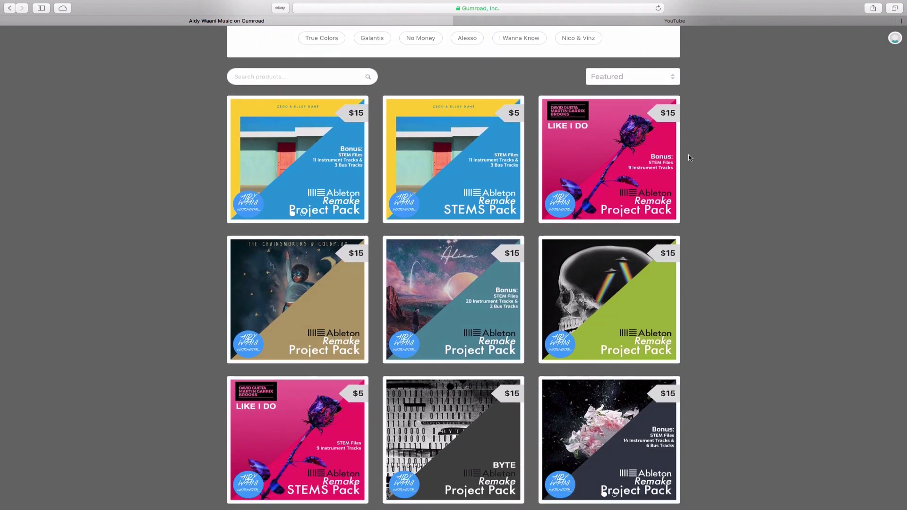
{"action": "scroll", "coordinate": [698, 162], "scroll_direction": "down", "scroll_amount": 2}
{"action": "scroll", "coordinate": [697, 162], "scroll_direction": "up", "scroll_amount": 1}
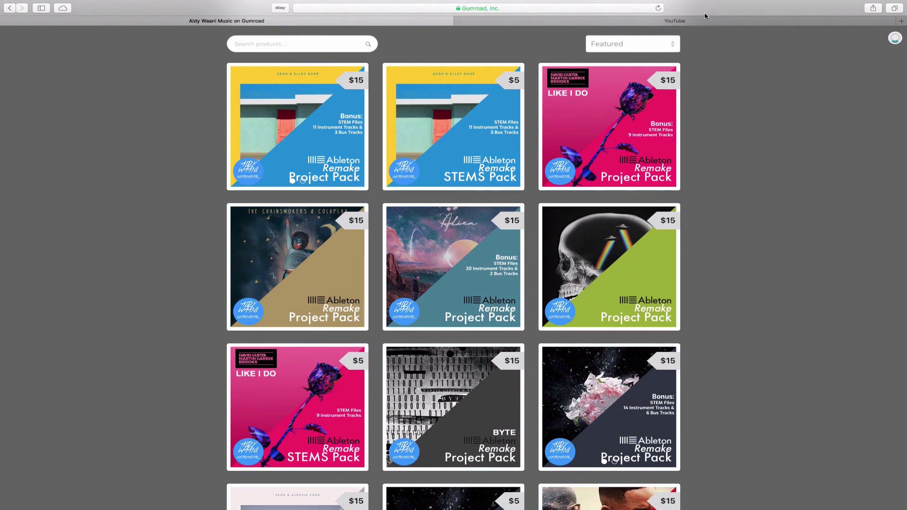
Switch to the YouTube page of the Happy Now instrumental remake and look over its description links.
{"action": "left_click", "coordinate": [677, 22]}
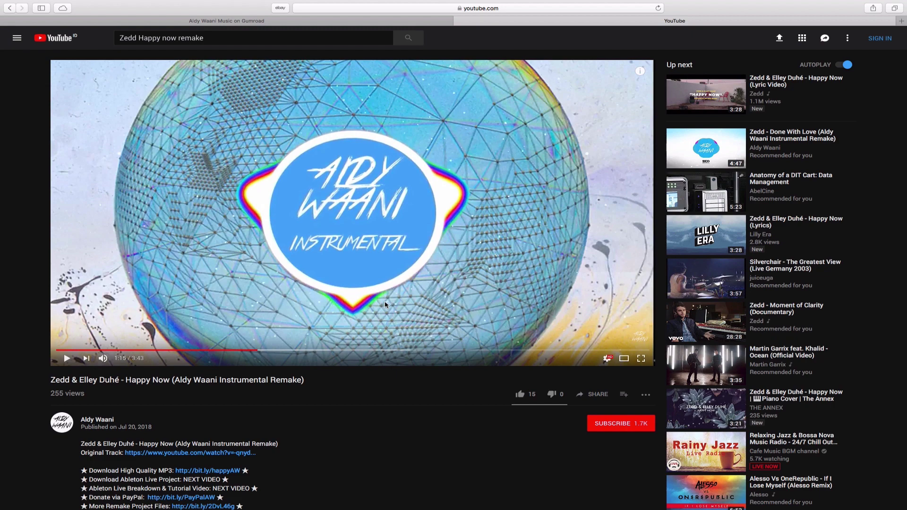
{"action": "scroll", "coordinate": [385, 305], "scroll_direction": "down", "scroll_amount": 2}
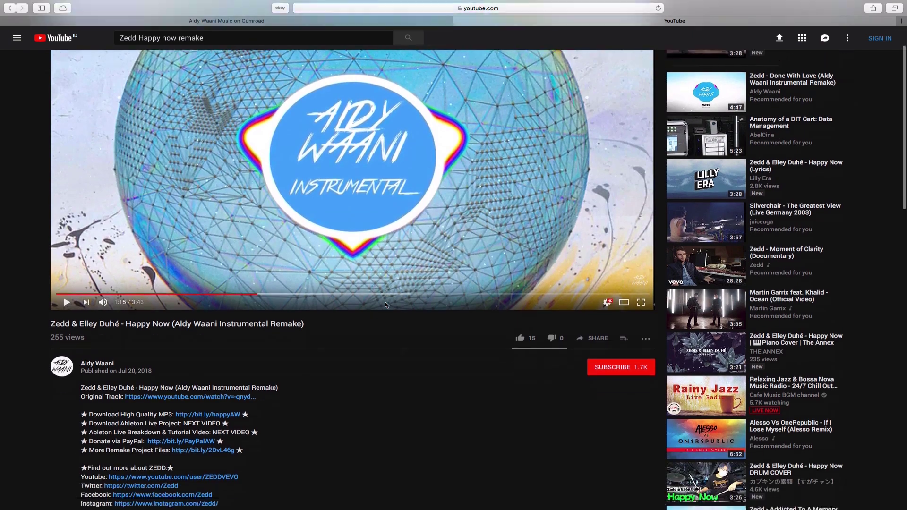
{"action": "scroll", "coordinate": [385, 304], "scroll_direction": "up", "scroll_amount": 2}
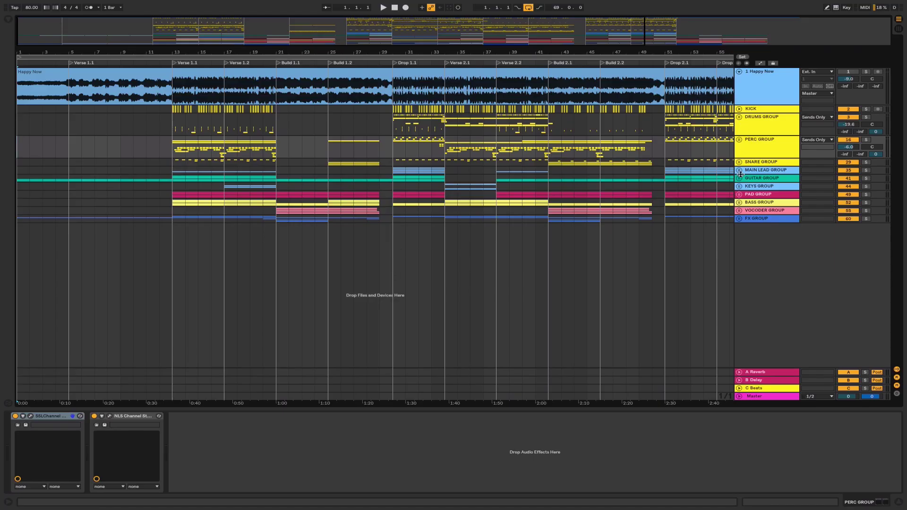
Return to the Ableton Live project, expand the guitar group, solo the 43 Guitar track and play it from the start.
{"action": "left_click", "coordinate": [739, 178]}
{"action": "left_click", "coordinate": [756, 184]}
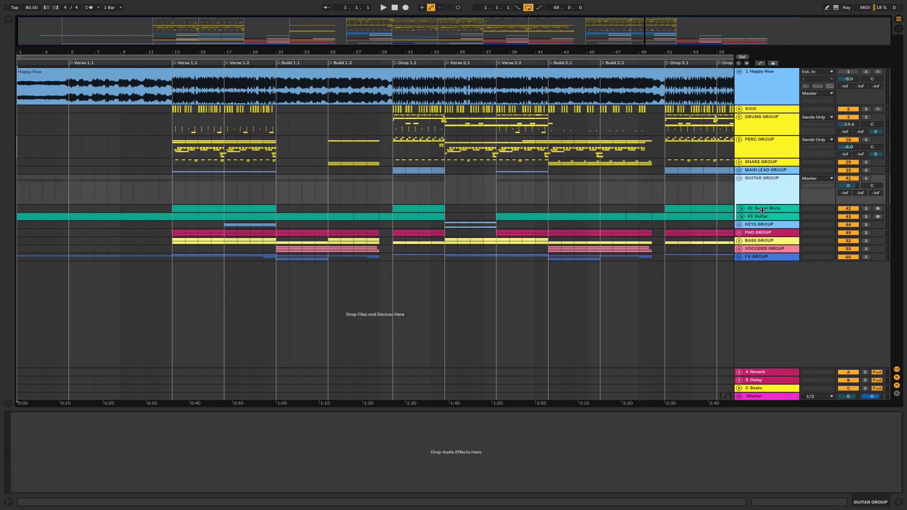
{"action": "left_click", "coordinate": [761, 217]}
{"action": "left_click", "coordinate": [865, 217]}
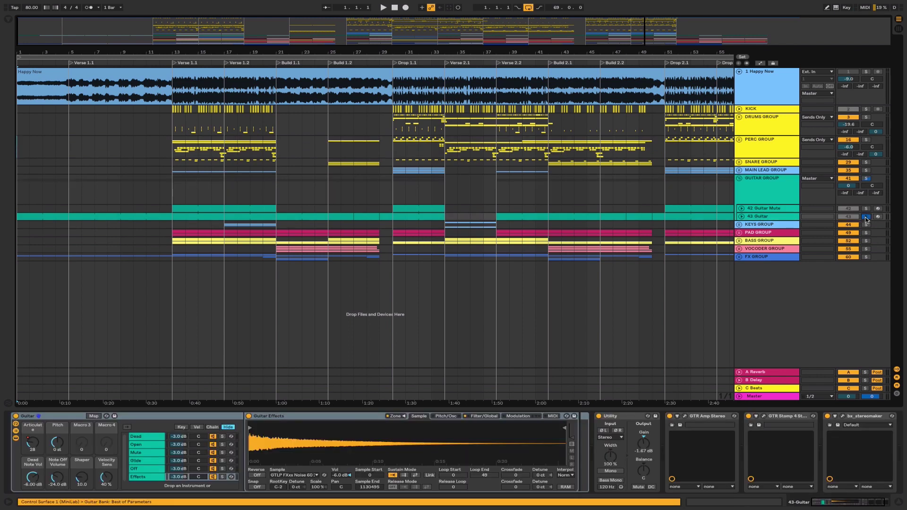
{"action": "key", "text": "space"}
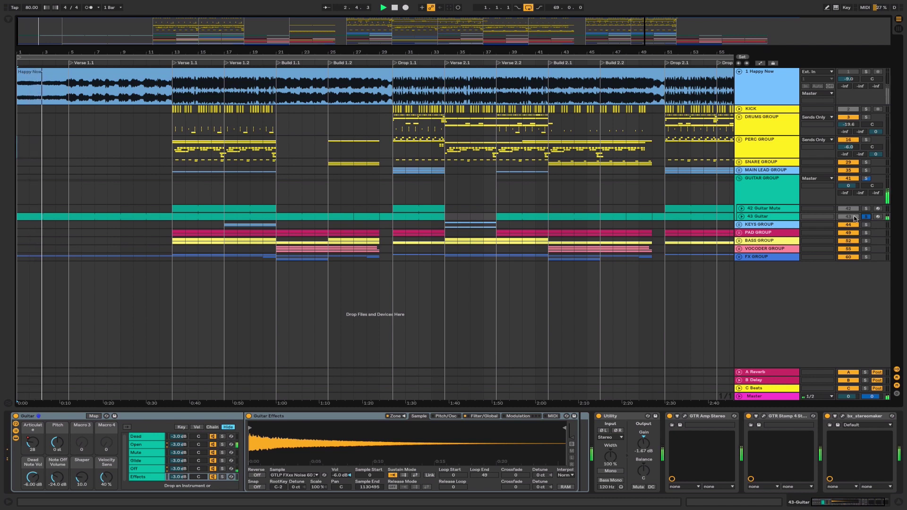
Unfold the 43 Guitar track and open its GTR Amp Stereo plugin window to examine the amplifier settings.
{"action": "left_click", "coordinate": [740, 217]}
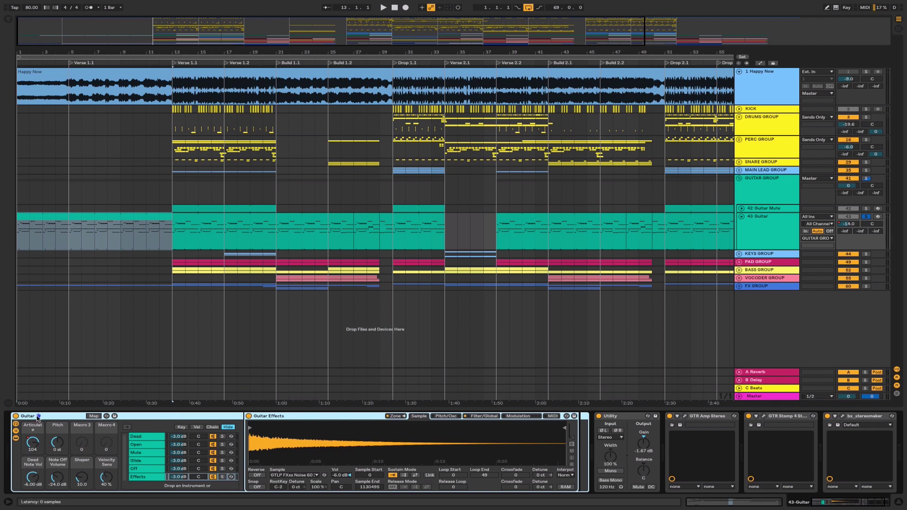
{"action": "scroll", "coordinate": [45, 420], "scroll_direction": "right", "scroll_amount": 3}
{"action": "left_click", "coordinate": [662, 417]}
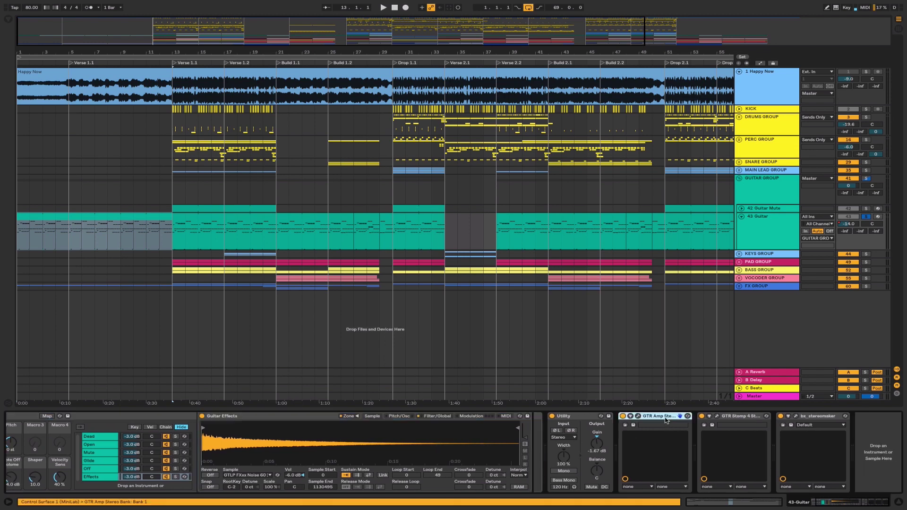
{"action": "left_click", "coordinate": [638, 416]}
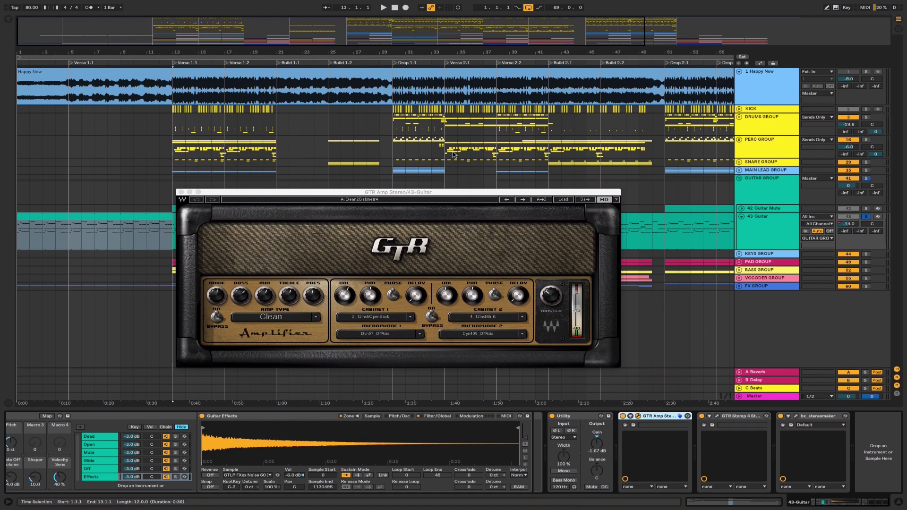
Inspect the pedals in the guitar track's GTR Stomp 4 Stereo plugin, and close both GTR plugin windows.
{"action": "left_click", "coordinate": [745, 419]}
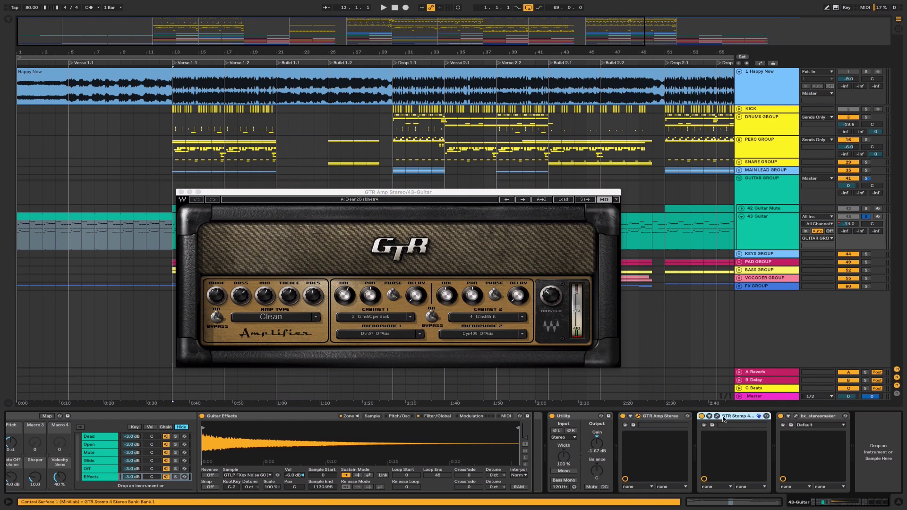
{"action": "left_click", "coordinate": [717, 416]}
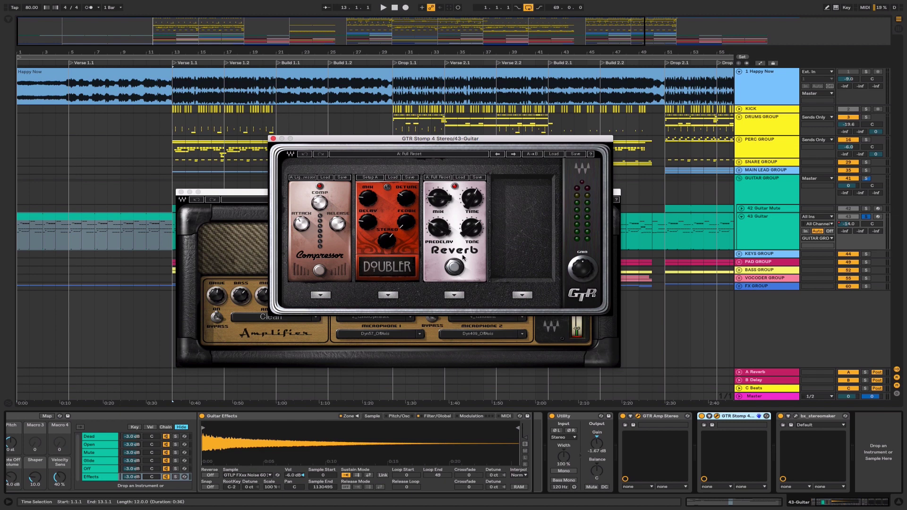
{"action": "left_click_drag", "start_coordinate": [452, 141], "coordinate": [455, 98]}
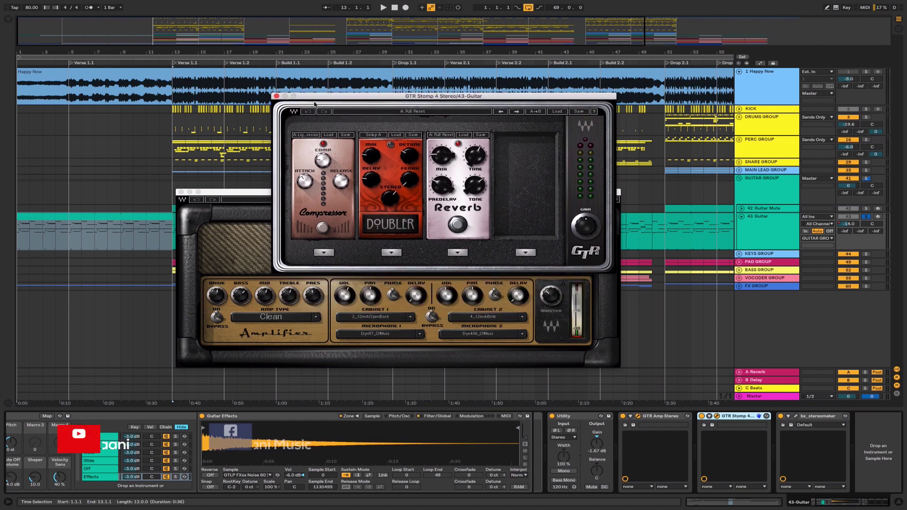
{"action": "left_click", "coordinate": [277, 96]}
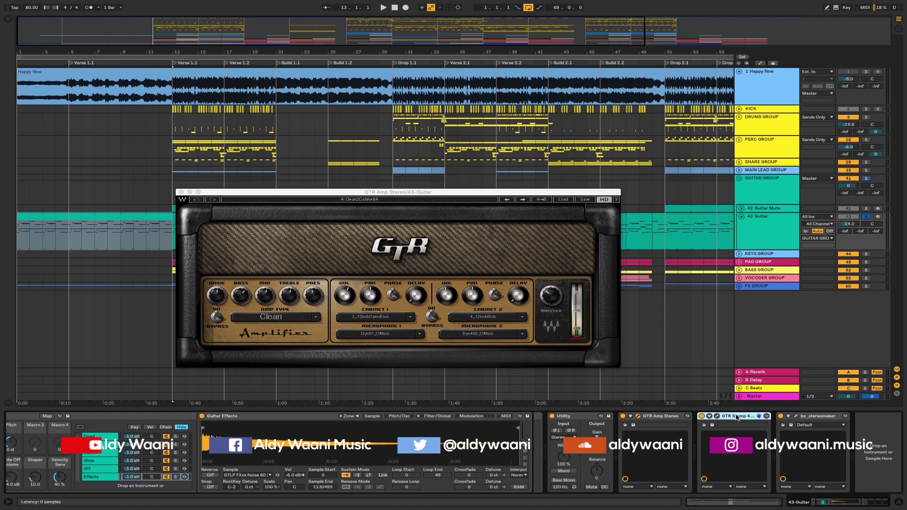
{"action": "left_click", "coordinate": [568, 207]}
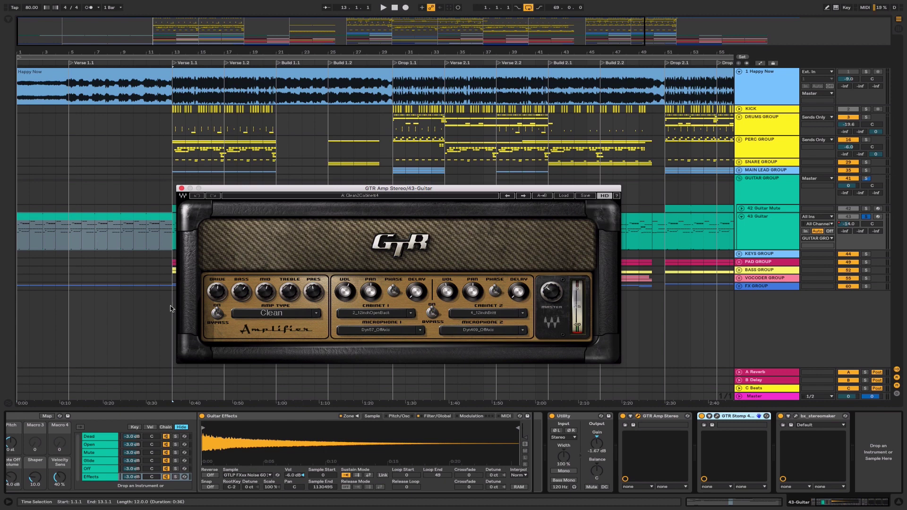
{"action": "left_click", "coordinate": [182, 188]}
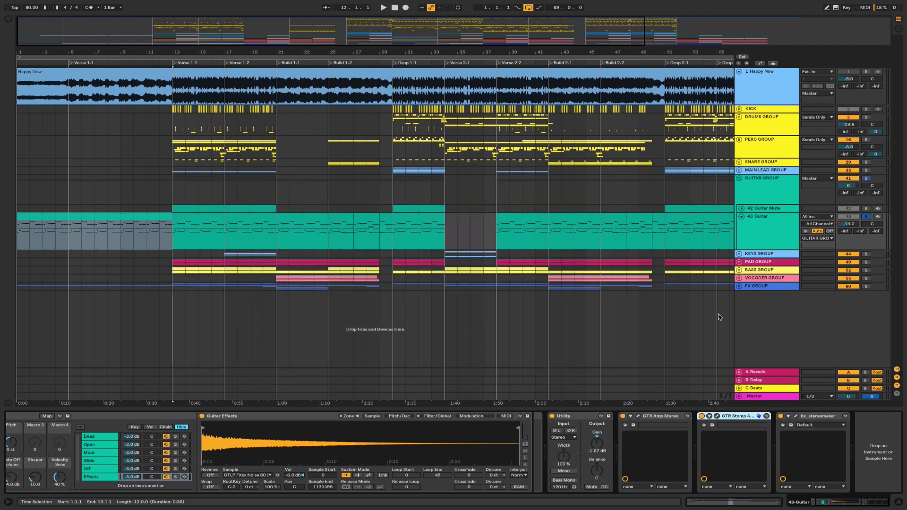
Open the guitar track's bx_stereomaker plugin and position its window clear of the track controls.
{"action": "left_click", "coordinate": [814, 416]}
{"action": "left_click", "coordinate": [796, 417]}
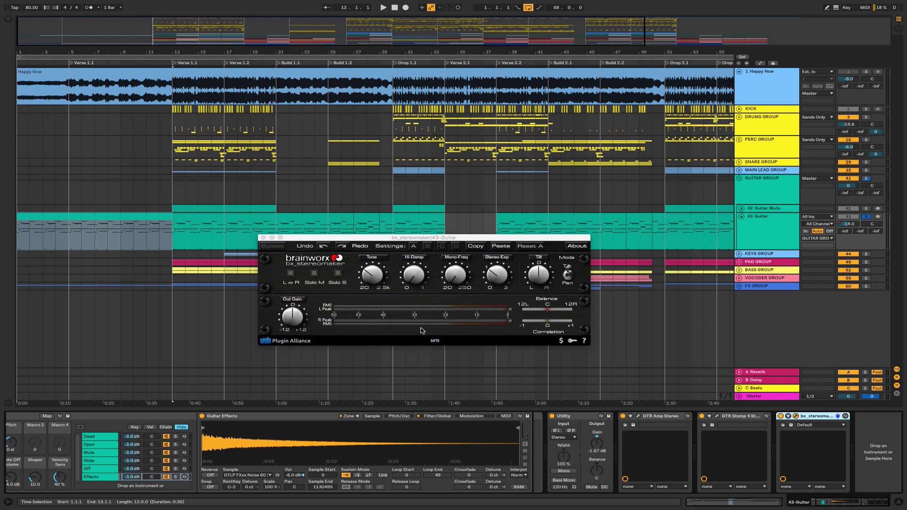
{"action": "left_click_drag", "start_coordinate": [410, 241], "coordinate": [383, 246]}
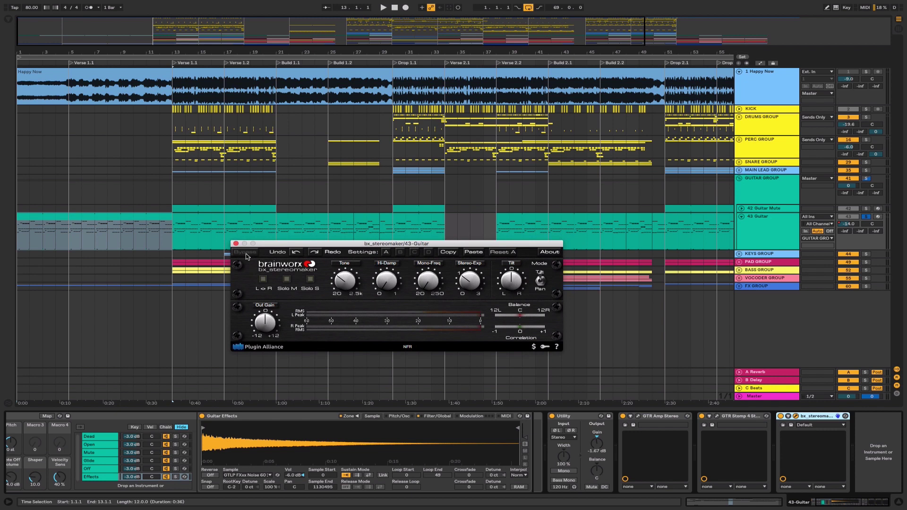
{"action": "left_click_drag", "start_coordinate": [330, 245], "coordinate": [166, 261]}
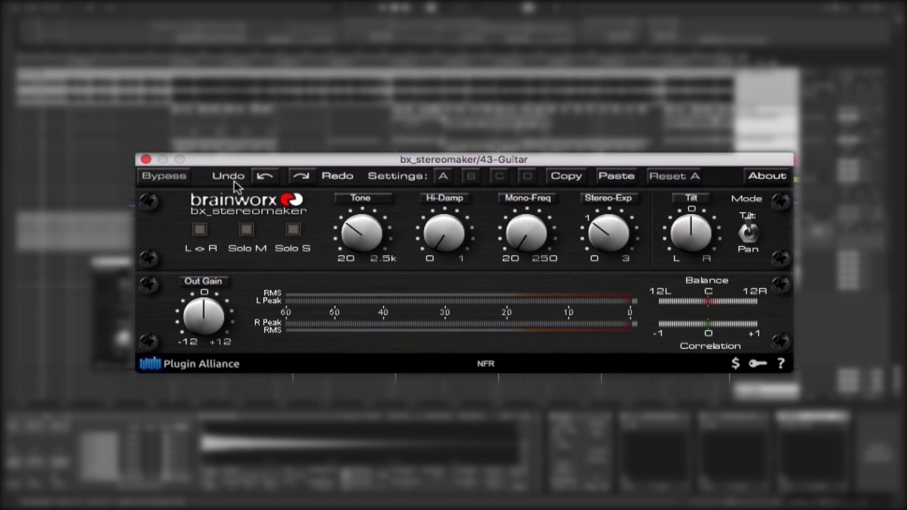
Compare the guitar sound with bx_stereomaker bypassed and active by playing the soloed track.
{"action": "left_click", "coordinate": [178, 180]}
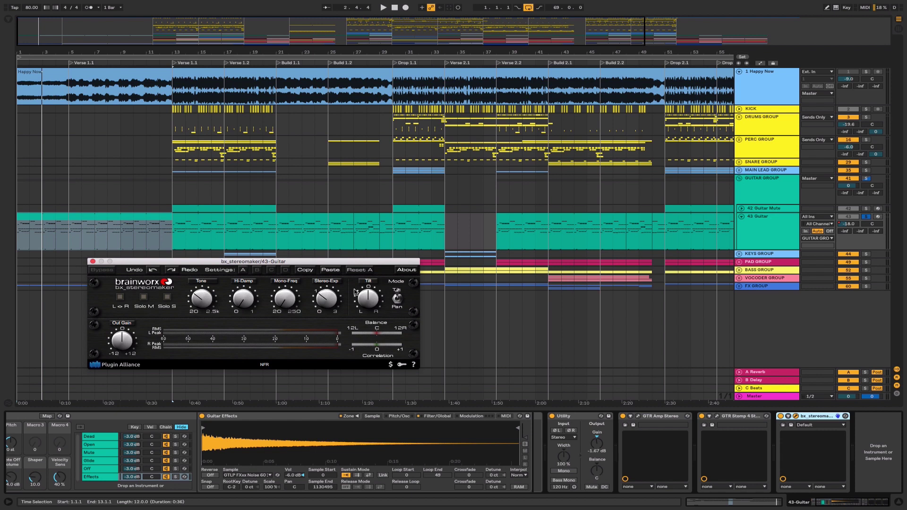
{"action": "left_click_drag", "start_coordinate": [350, 264], "coordinate": [342, 264]}
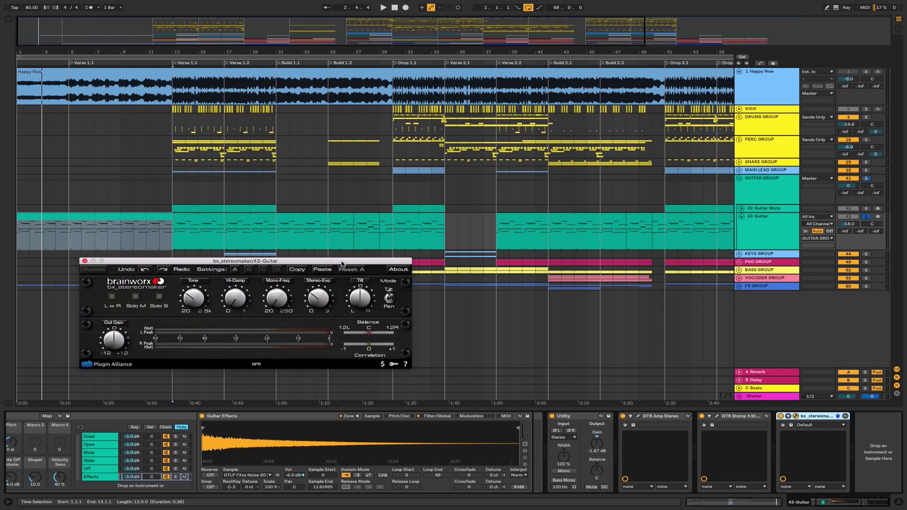
{"action": "left_click_drag", "start_coordinate": [342, 263], "coordinate": [339, 264]}
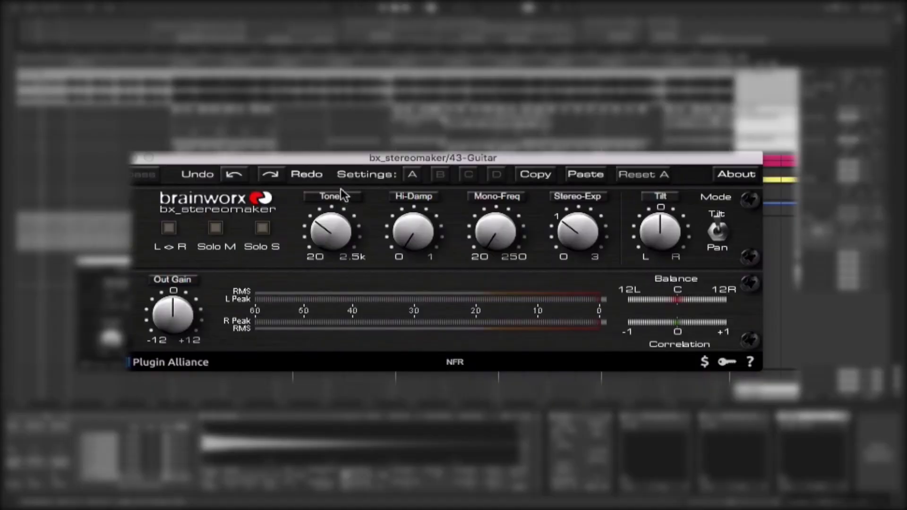
{"action": "key", "text": "space"}
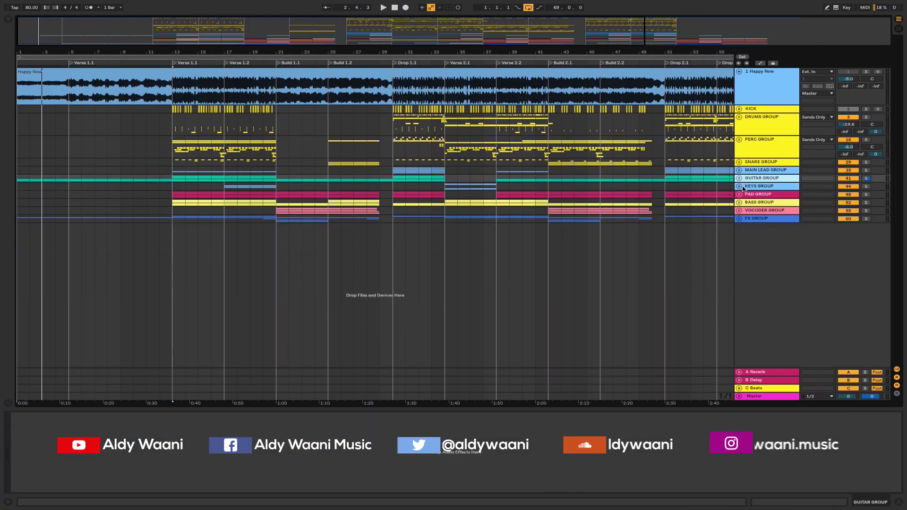
Expand the FX group, unfold its first FX track below Clock, and solo that track.
{"action": "left_click", "coordinate": [741, 221]}
{"action": "left_click", "coordinate": [739, 218]}
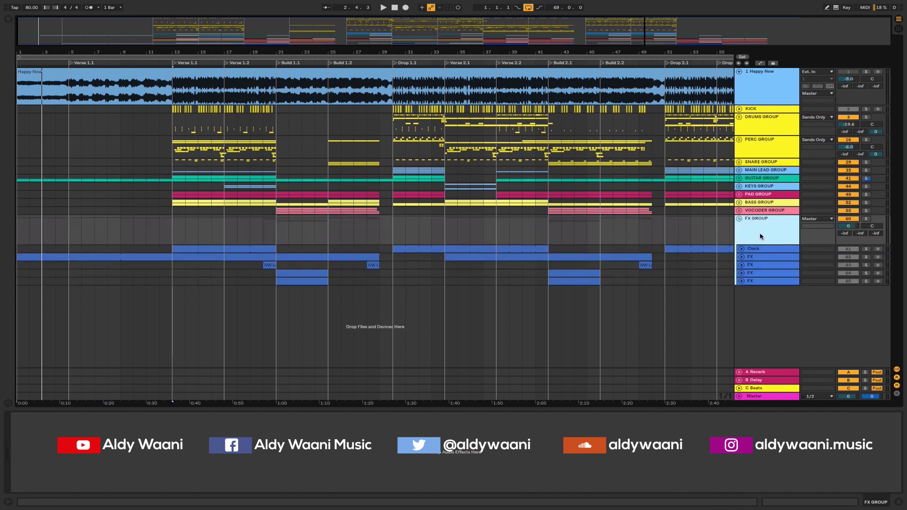
{"action": "left_click", "coordinate": [756, 249]}
{"action": "left_click", "coordinate": [759, 258]}
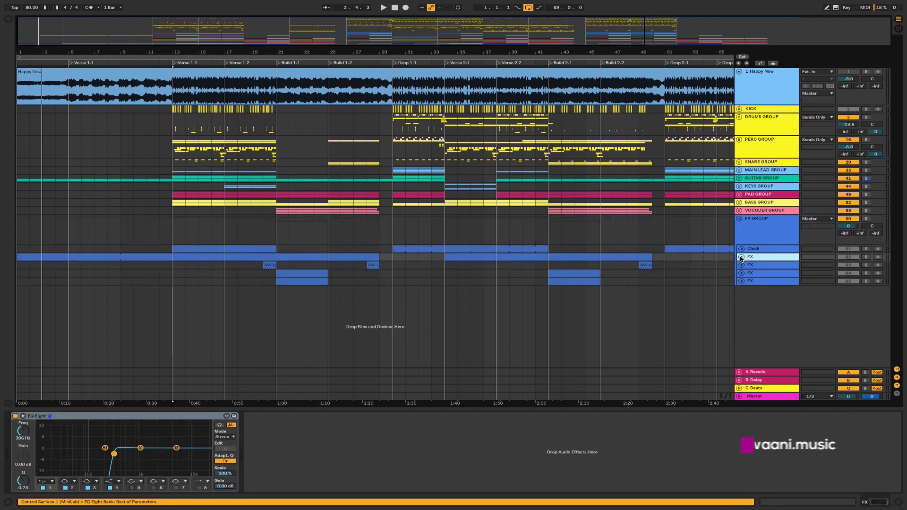
{"action": "left_click", "coordinate": [741, 258]}
{"action": "left_click", "coordinate": [125, 263]}
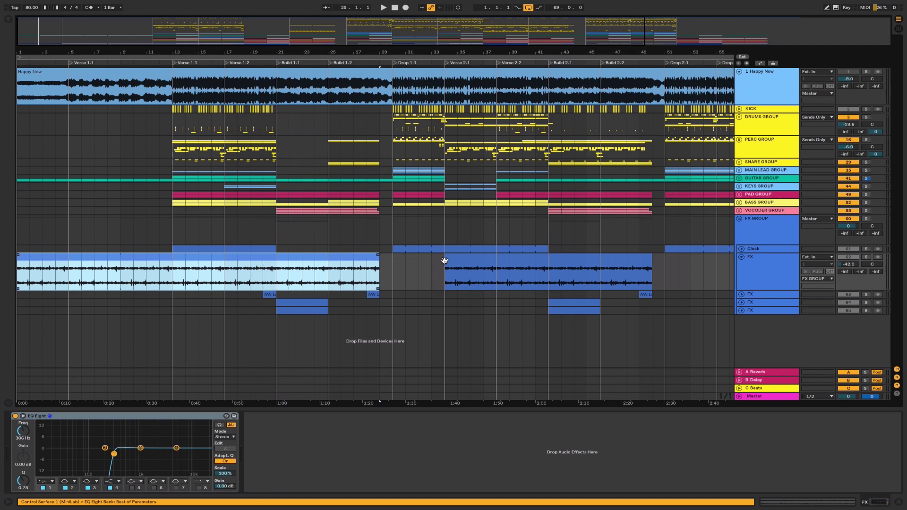
{"action": "left_click", "coordinate": [771, 263]}
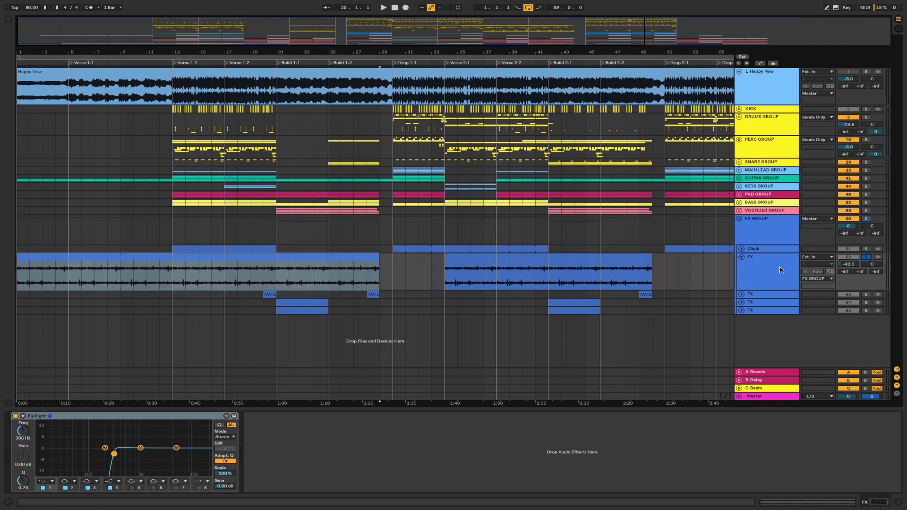
Play the long KSHMR Vinyl Crackle 01 clip on the soloed FX track from the start of the song.
{"action": "left_click", "coordinate": [126, 262]}
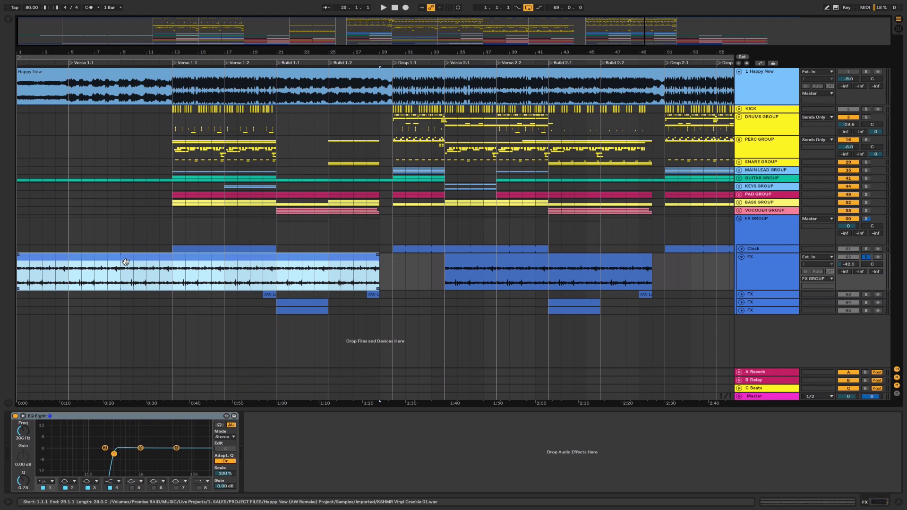
{"action": "left_click", "coordinate": [754, 266]}
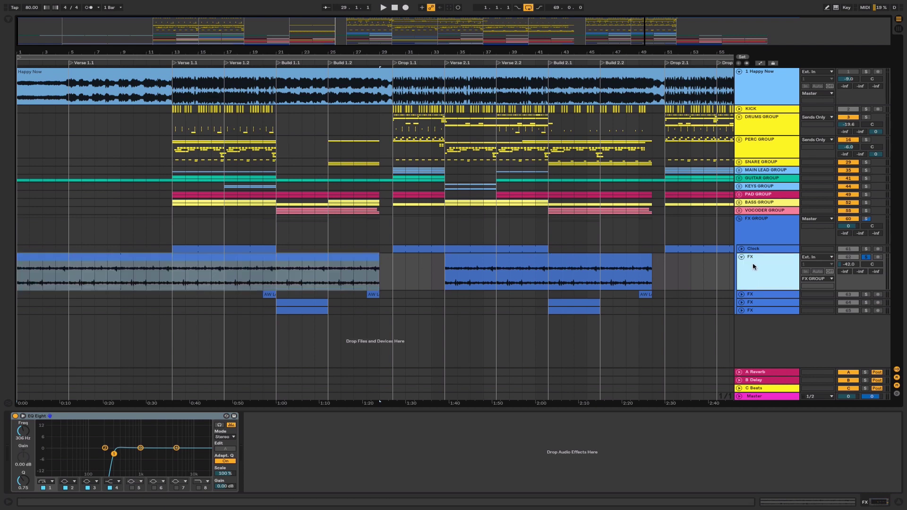
{"action": "key", "text": "z"}
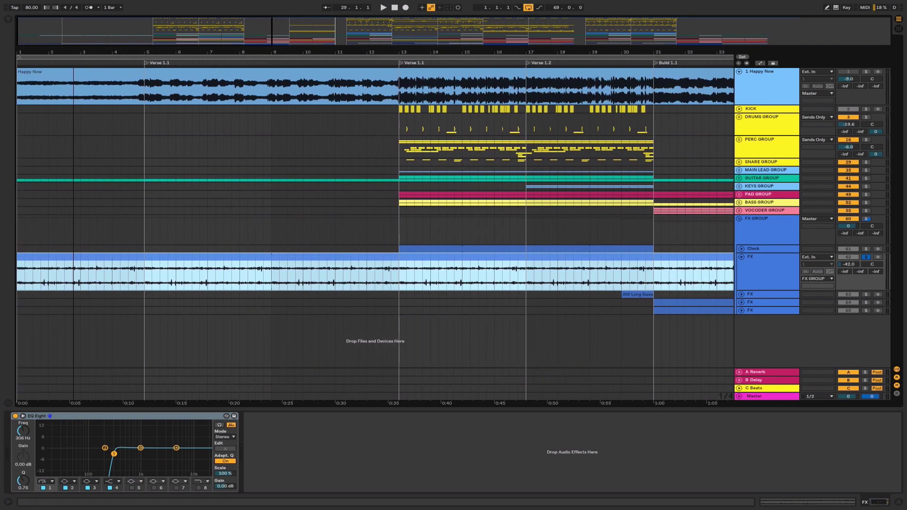
{"action": "key", "text": "space"}
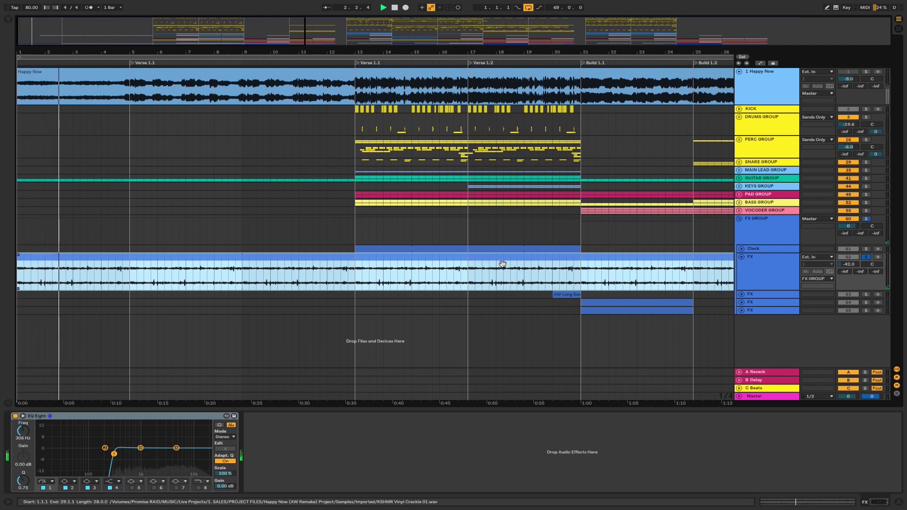
Mark the one-bar gap in the vinyl crackle track before Drop 1.1, and collapse the FX group with its solo off.
{"action": "left_click_drag", "start_coordinate": [298, 26], "coordinate": [298, 36]}
{"action": "left_click", "coordinate": [422, 276]}
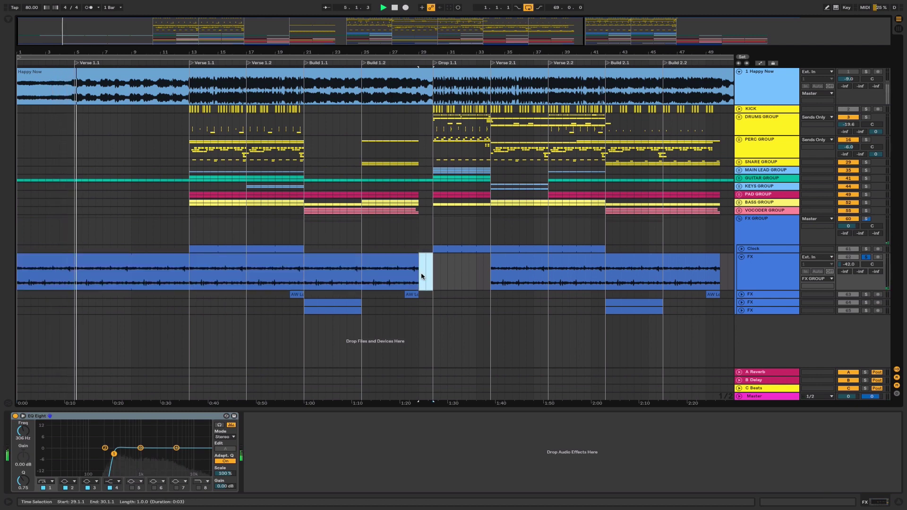
{"action": "left_click", "coordinate": [758, 269]}
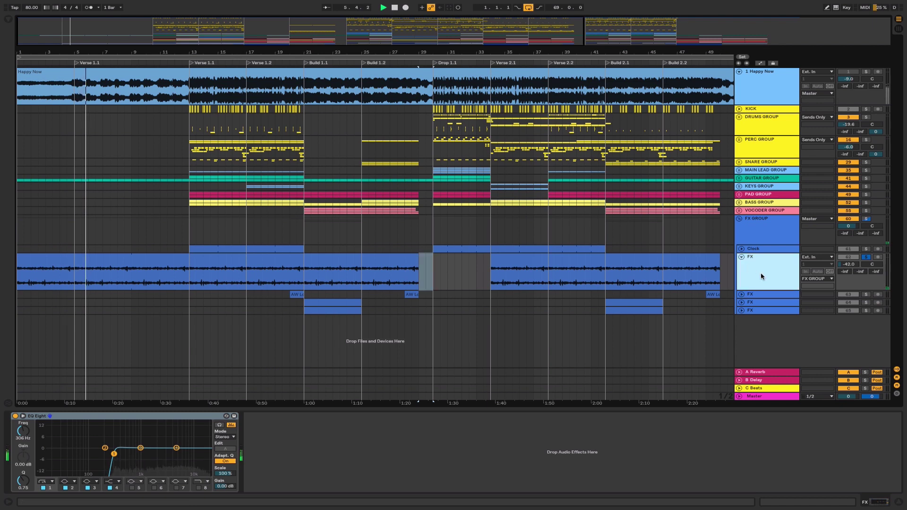
{"action": "left_click", "coordinate": [739, 219]}
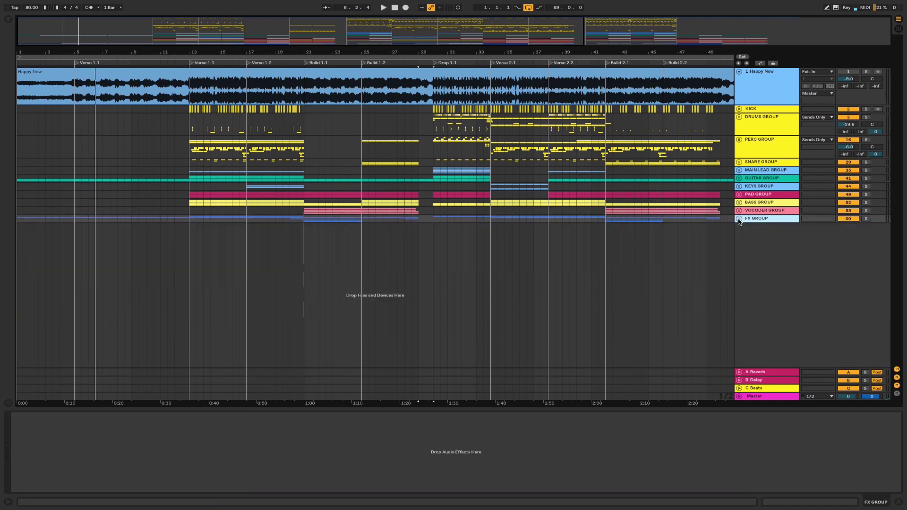
Focus the arrangement on Verse 1.1 and Verse 1.2, and unfold the KICK track.
{"action": "left_click_drag", "start_coordinate": [187, 120], "coordinate": [246, 124]}
{"action": "left_click", "coordinate": [188, 109]}
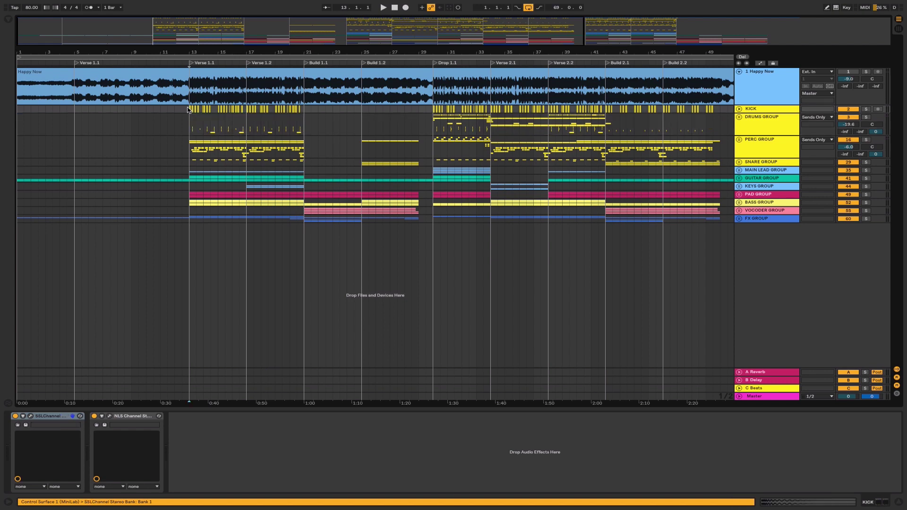
{"action": "left_click_drag", "start_coordinate": [189, 40], "coordinate": [405, 102]}
{"action": "left_click_drag", "start_coordinate": [149, 31], "coordinate": [175, 30]}
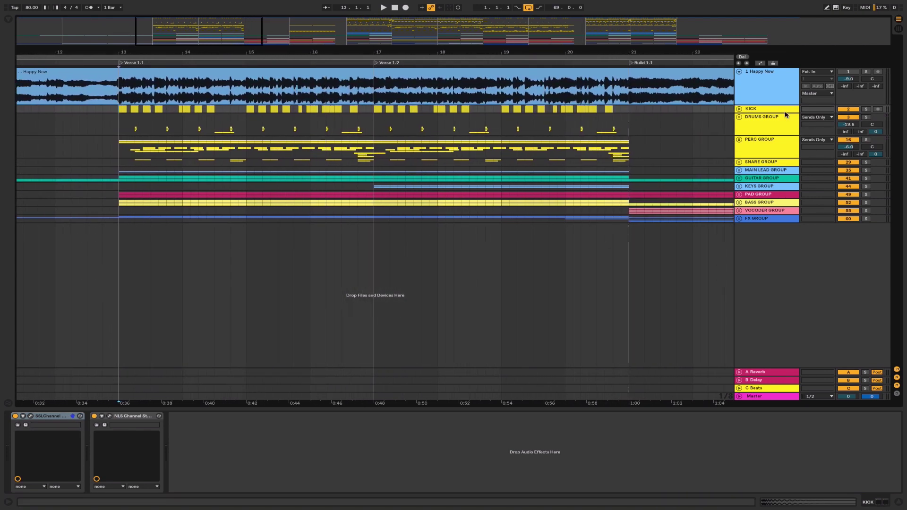
{"action": "left_click", "coordinate": [739, 110]}
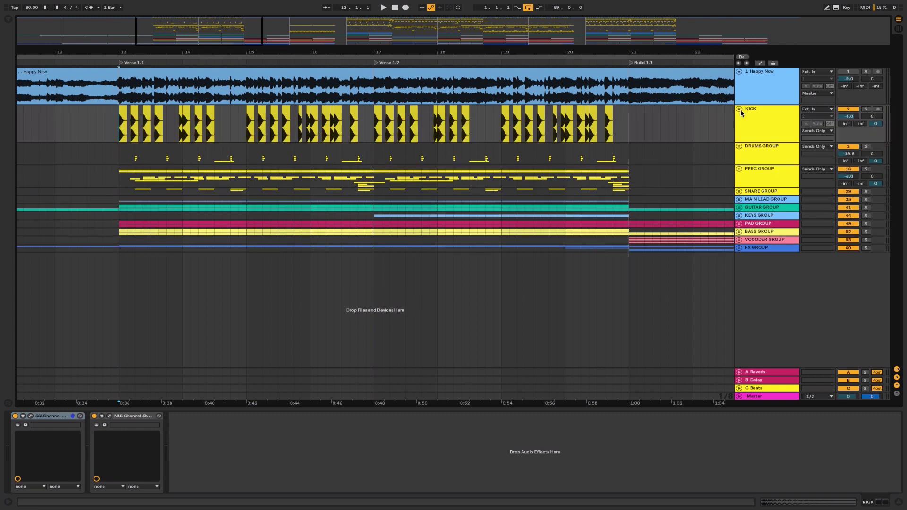
Solo the KICK track and play its pattern from the start of Verse 1.1.
{"action": "left_click", "coordinate": [139, 135]}
{"action": "left_click", "coordinate": [867, 109]}
{"action": "key", "text": "space"}
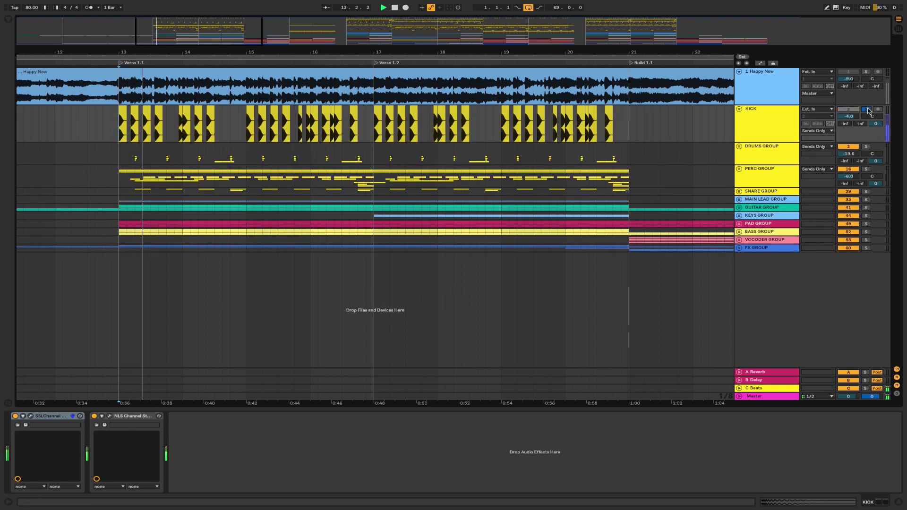
{"action": "left_click", "coordinate": [780, 125]}
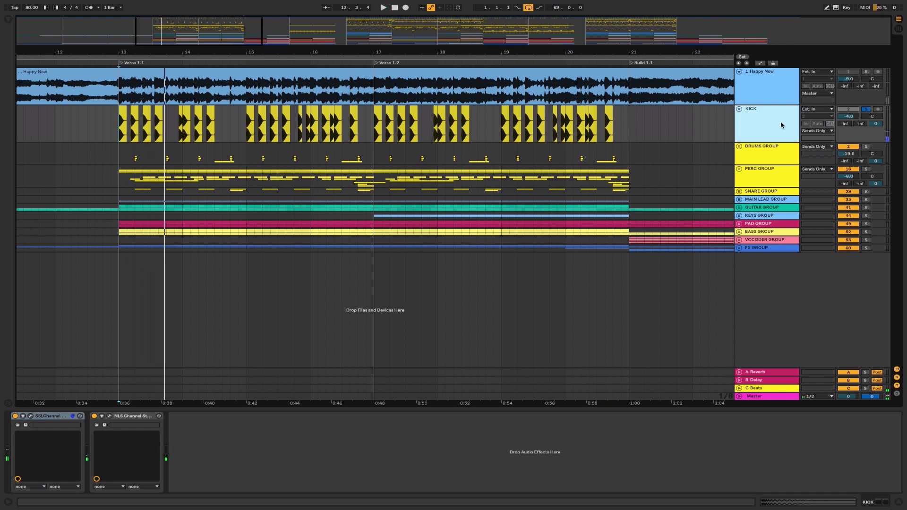
Expand and solo the DRUMS GROUP, and audition its clap and snap layers from bar 13 to 17.
{"action": "left_click", "coordinate": [765, 152]}
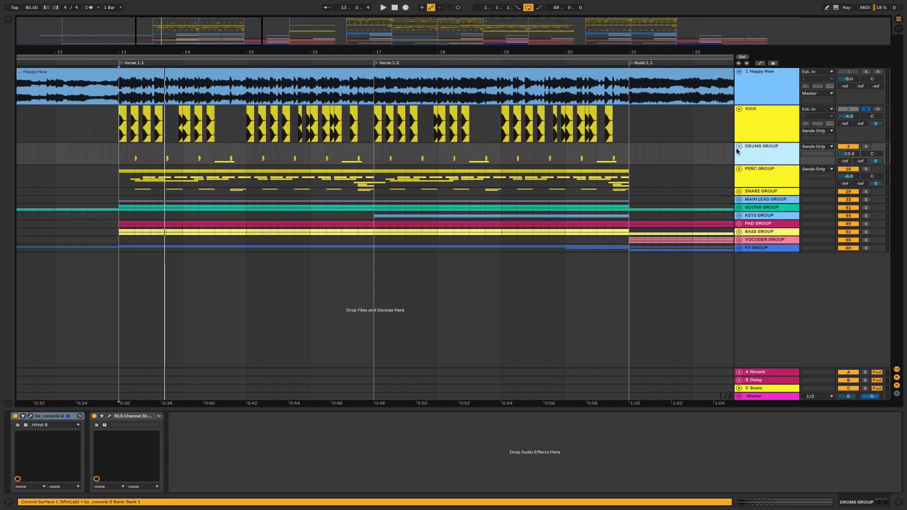
{"action": "key", "text": "Right"}
{"action": "left_click", "coordinate": [865, 147]}
{"action": "key", "text": "space"}
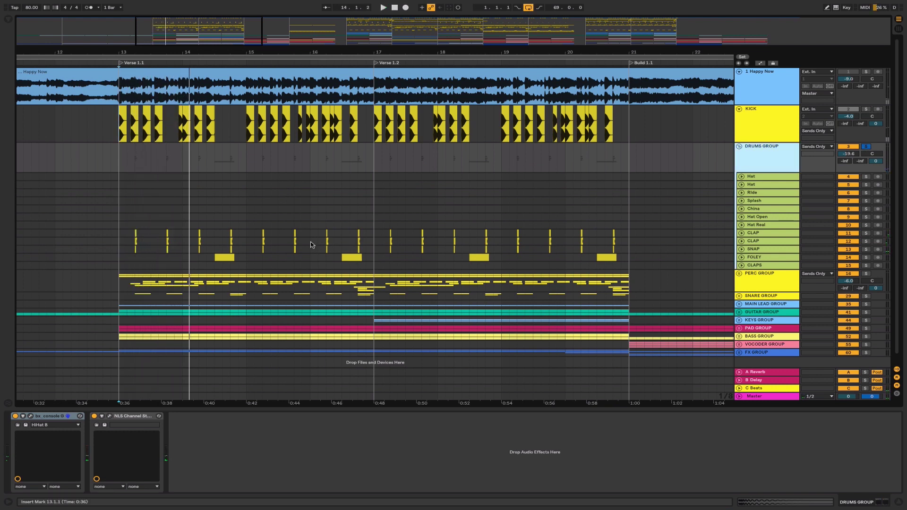
{"action": "left_click_drag", "start_coordinate": [122, 233], "coordinate": [373, 251]}
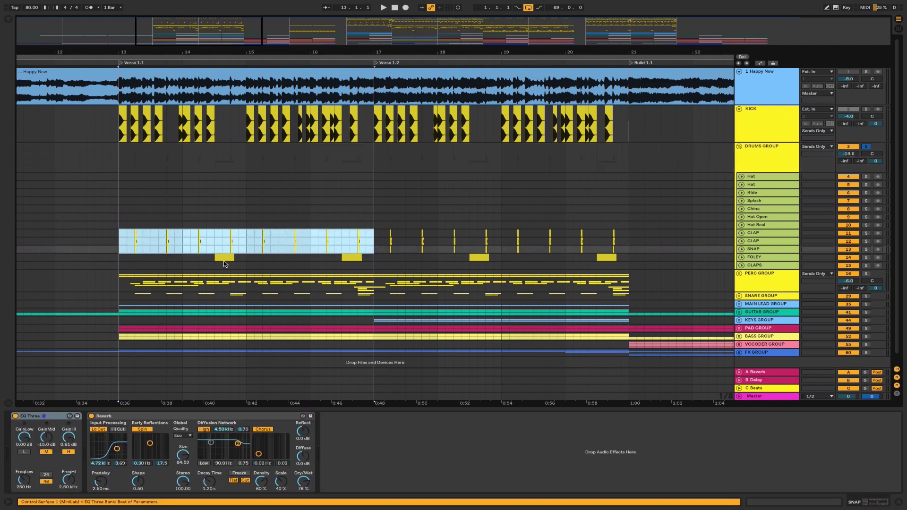
Audition the first FOLEY clip in Verse 1.1 with its track unfolded, and fold the track back.
{"action": "left_click", "coordinate": [225, 259]}
{"action": "left_click", "coordinate": [742, 257]}
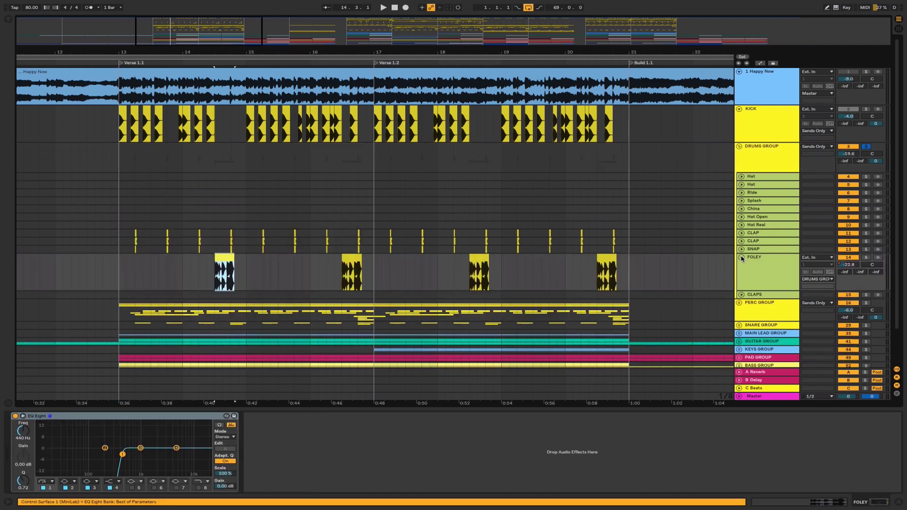
{"action": "left_click", "coordinate": [222, 258]}
{"action": "key", "text": "space"}
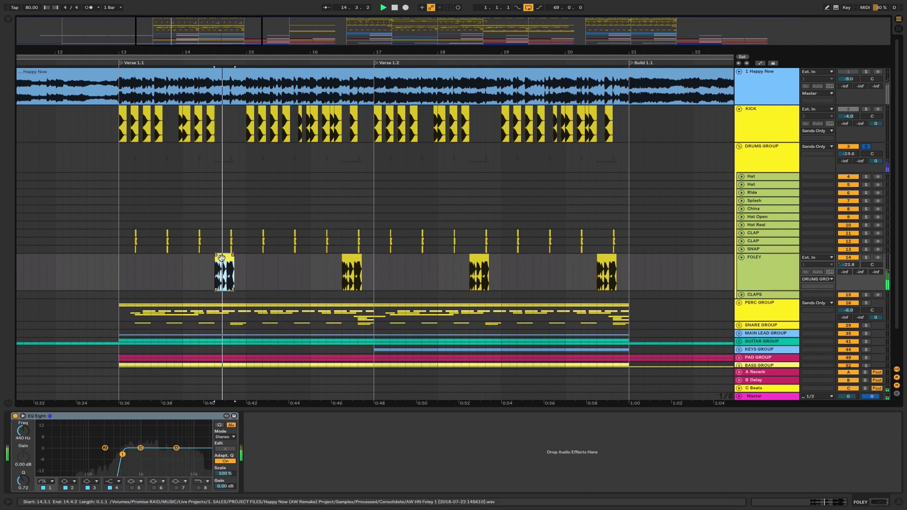
{"action": "key", "text": "space"}
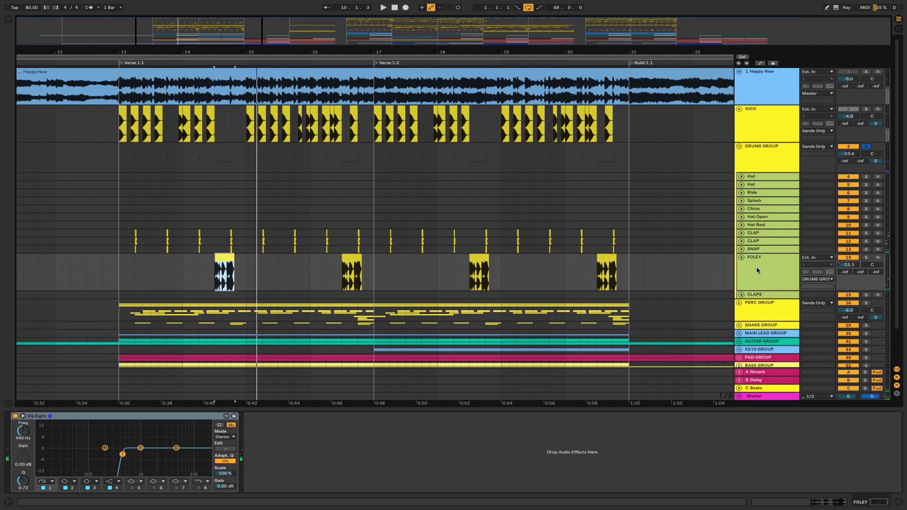
{"action": "left_click", "coordinate": [755, 264]}
{"action": "left_click", "coordinate": [742, 258]}
{"action": "left_click", "coordinate": [752, 161]}
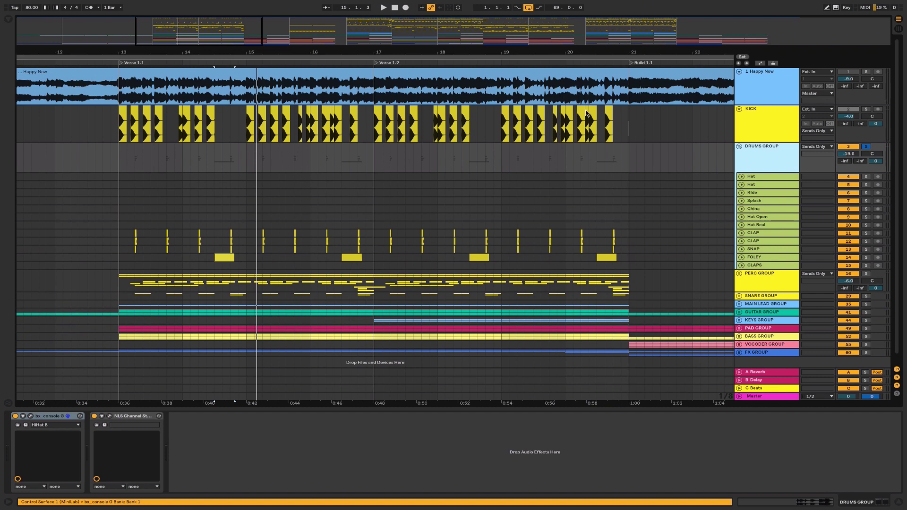
Expand the SNARE GROUP to show its individual snare tracks.
{"action": "left_click_drag", "start_coordinate": [181, 33], "coordinate": [184, 34]}
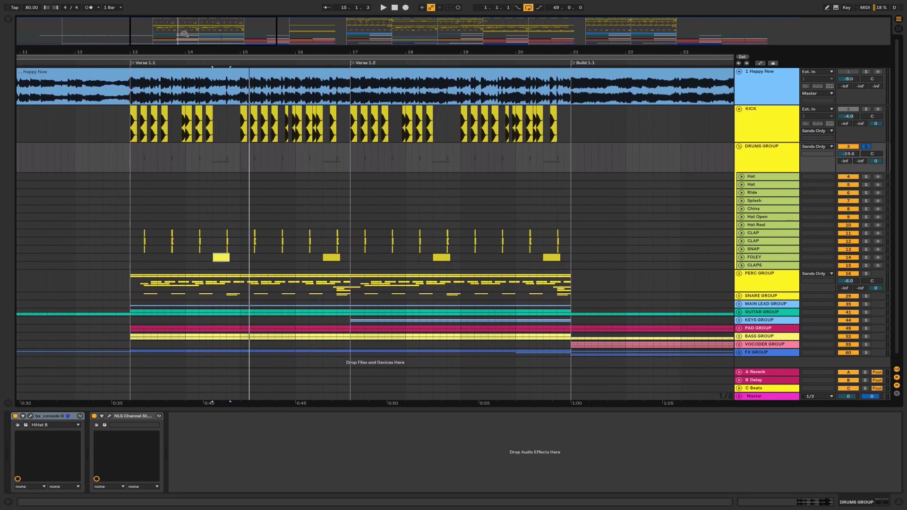
{"action": "scroll", "coordinate": [770, 198], "scroll_direction": "down", "scroll_amount": 1}
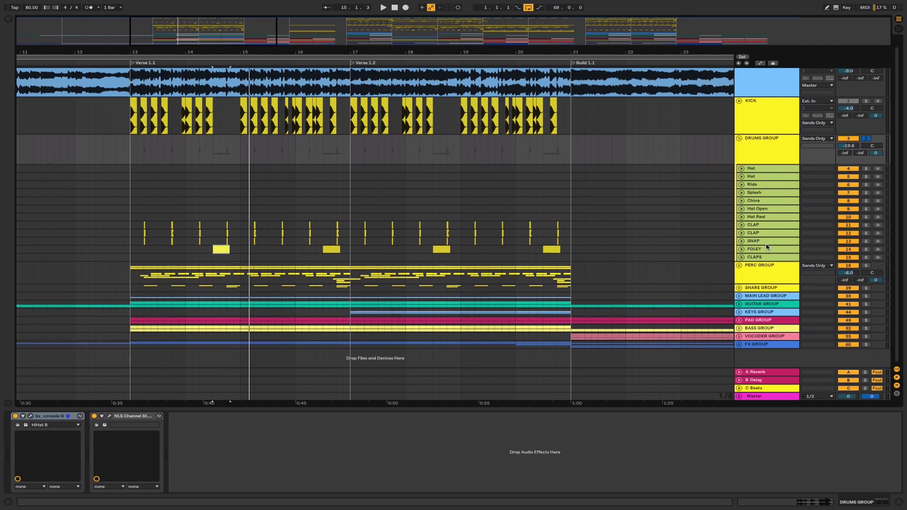
{"action": "left_click", "coordinate": [763, 279]}
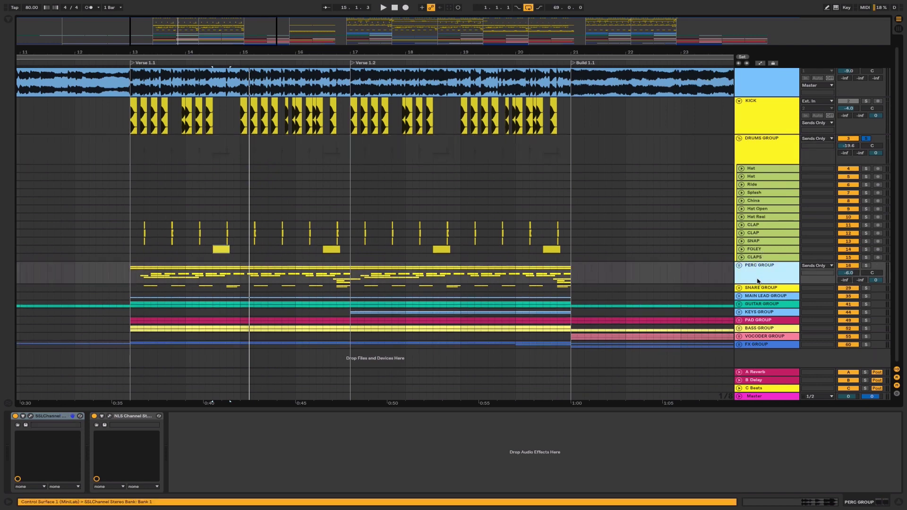
{"action": "left_click", "coordinate": [756, 289]}
{"action": "left_click", "coordinate": [739, 288]}
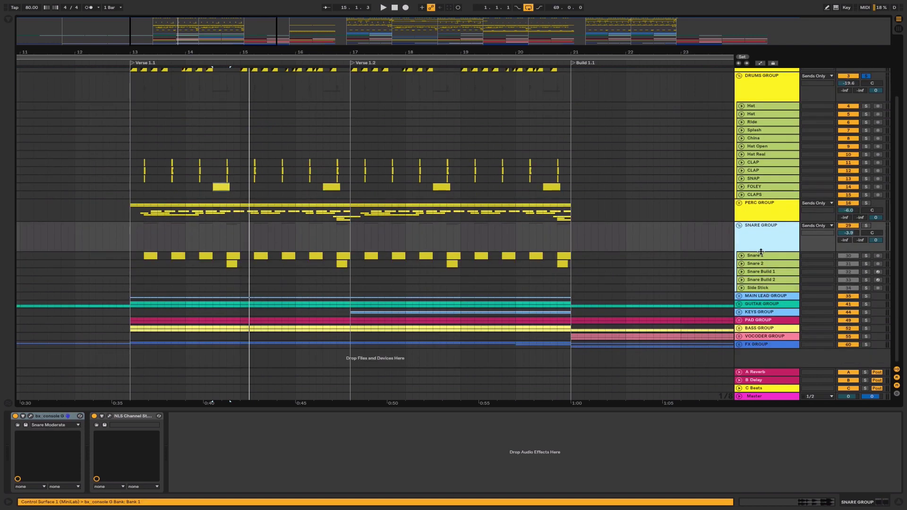
Solo the Snare 1 track and play it from its first clip in Verse 1.1.
{"action": "left_click", "coordinate": [760, 255]}
{"action": "left_click", "coordinate": [866, 256]}
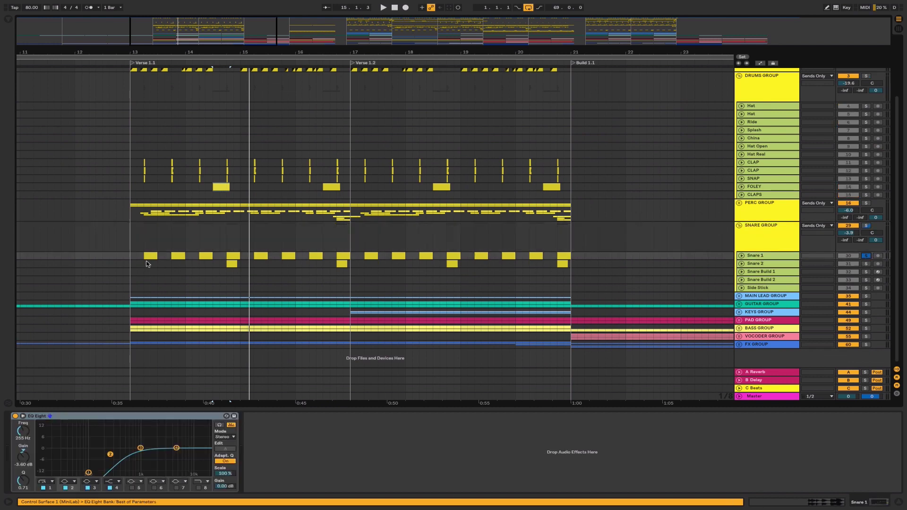
{"action": "left_click", "coordinate": [145, 255]}
{"action": "key", "text": "space"}
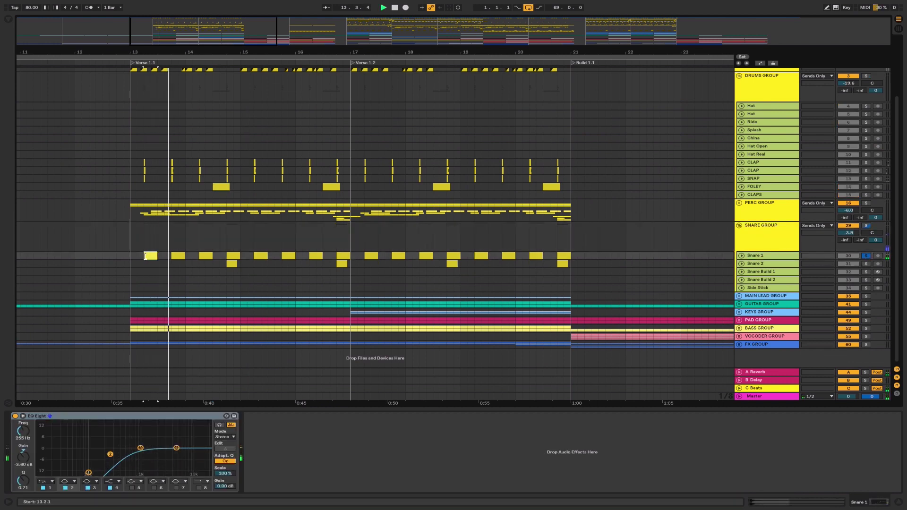
{"action": "left_click", "coordinate": [771, 257]}
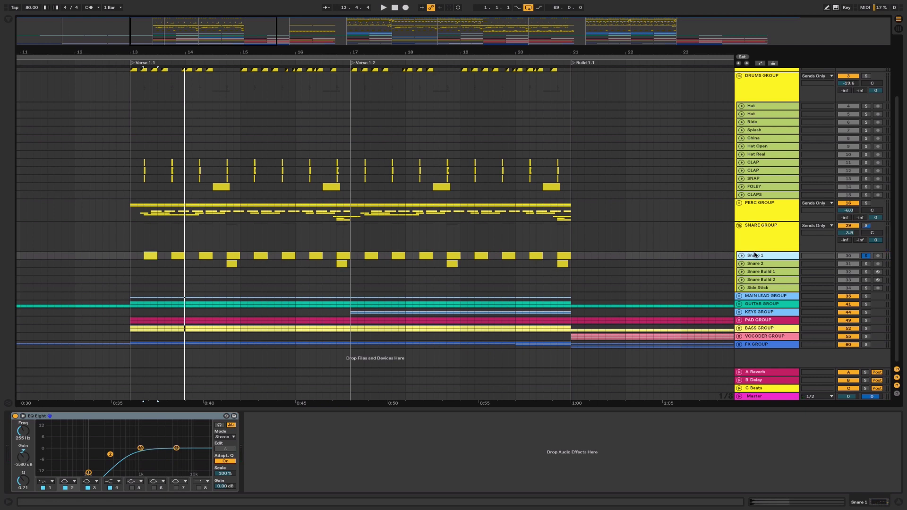
Play and inspect the sample of Snare 1's second clip in the unfolded track, and fold the track back.
{"action": "left_click", "coordinate": [741, 256]}
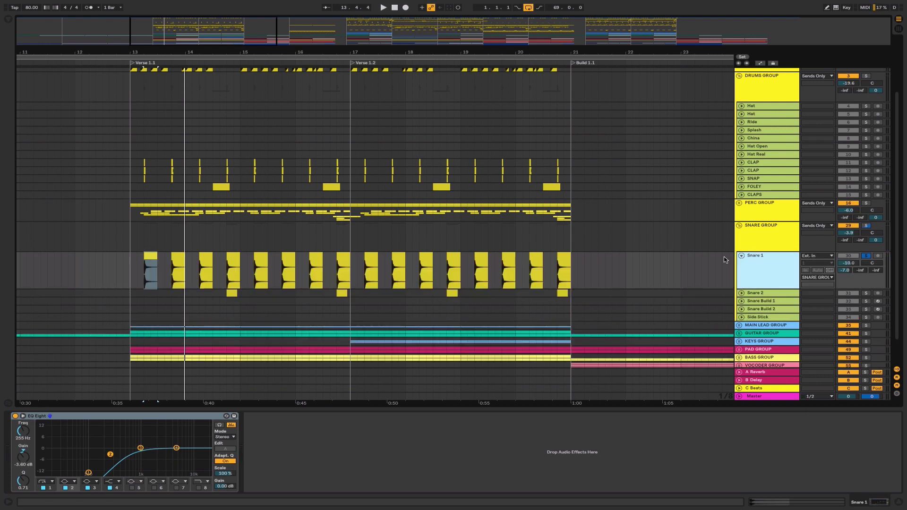
{"action": "left_click", "coordinate": [177, 256]}
{"action": "double_click", "coordinate": [176, 256]}
{"action": "key", "text": "space"}
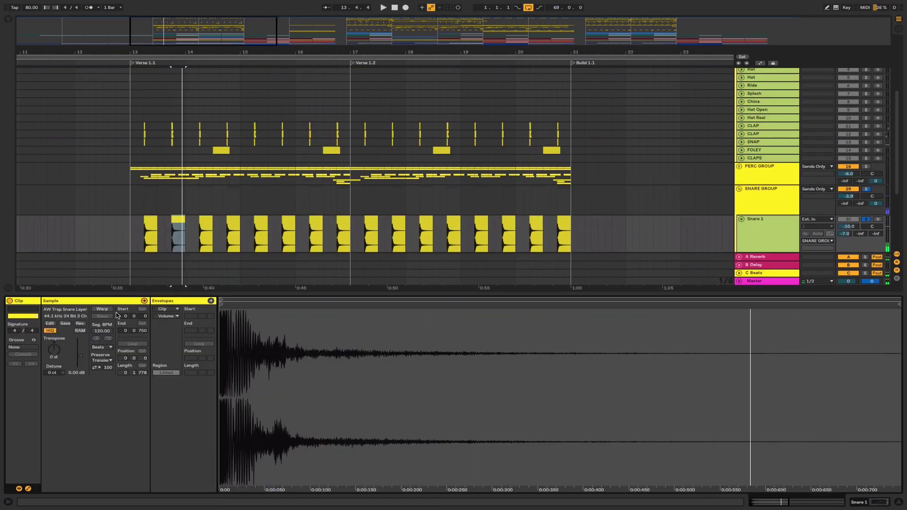
{"action": "key", "text": "shift+Tab"}
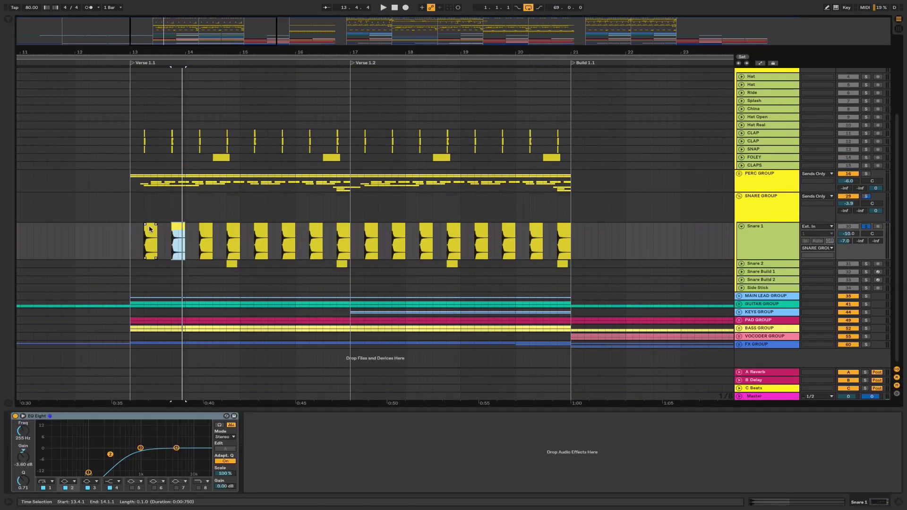
{"action": "left_click", "coordinate": [741, 229]}
{"action": "left_click", "coordinate": [741, 227]}
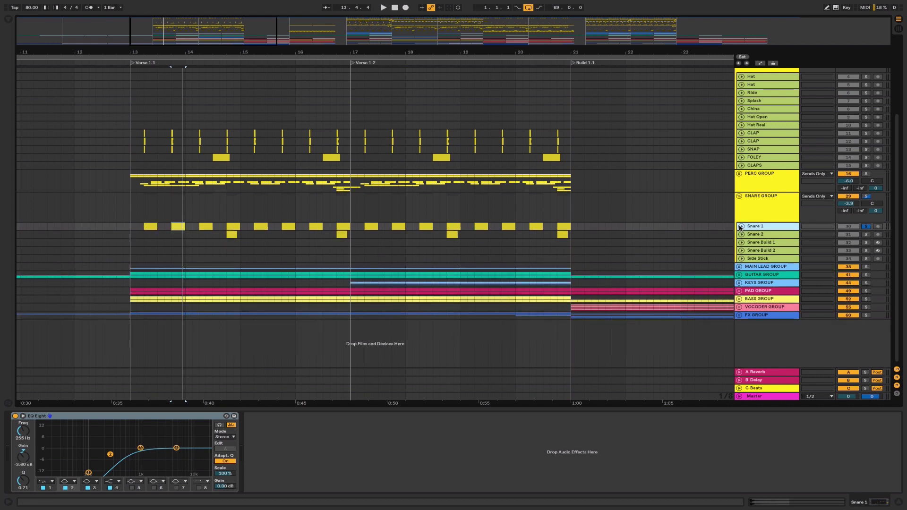
Unfold Snare 2 and Snare 1, and compare their layered hits at Snare 2's first clip, beat 14.4.
{"action": "left_click", "coordinate": [742, 234]}
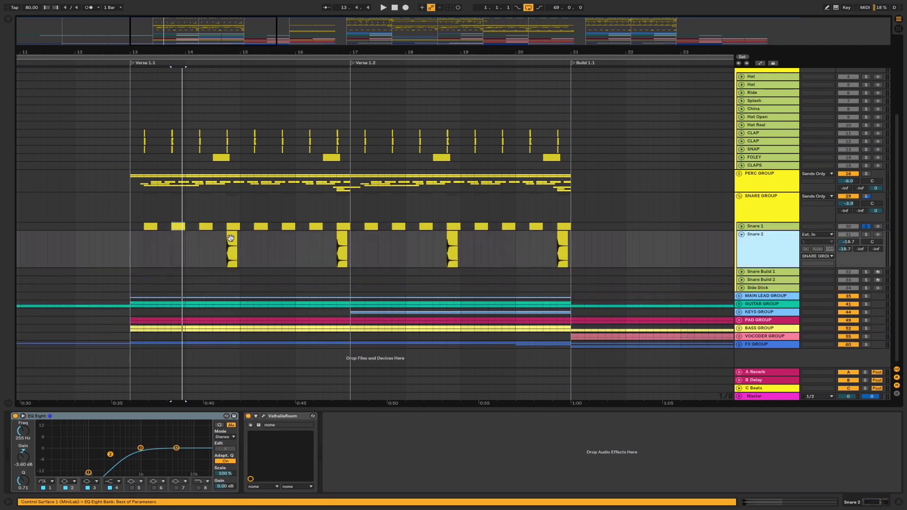
{"action": "left_click", "coordinate": [231, 238]}
{"action": "left_click_drag", "start_coordinate": [197, 30], "coordinate": [173, 66]}
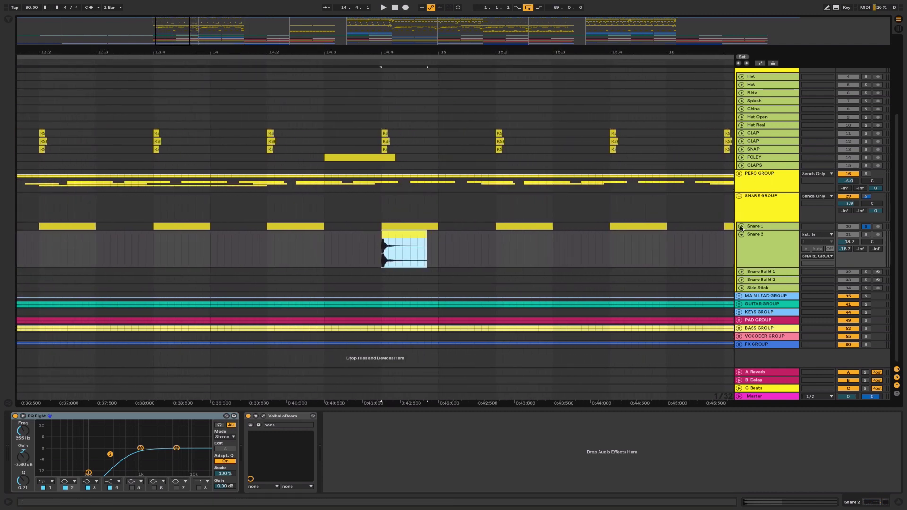
{"action": "left_click", "coordinate": [741, 227]}
{"action": "left_click", "coordinate": [398, 270]}
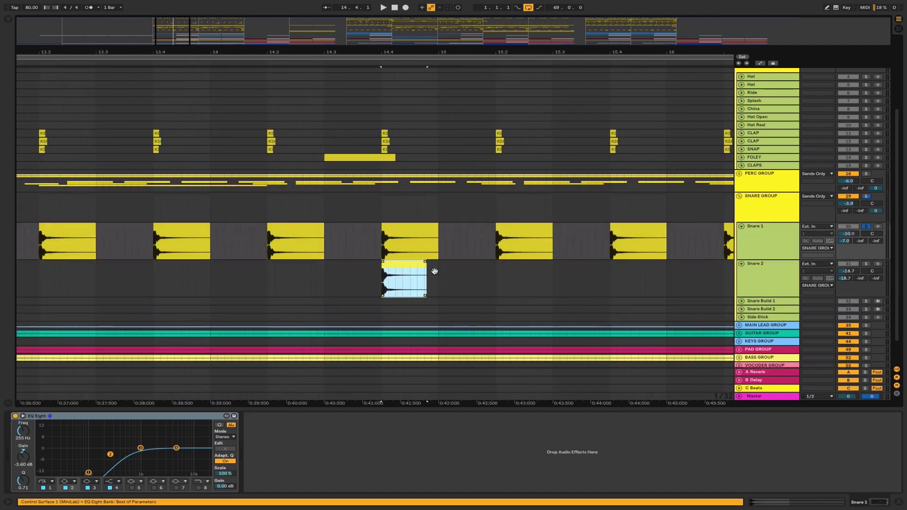
Inspect the ValhallaRoom reverb settings on the Snare 2 track, and close the plugin window.
{"action": "left_click", "coordinate": [778, 282]}
{"action": "left_click", "coordinate": [263, 415]}
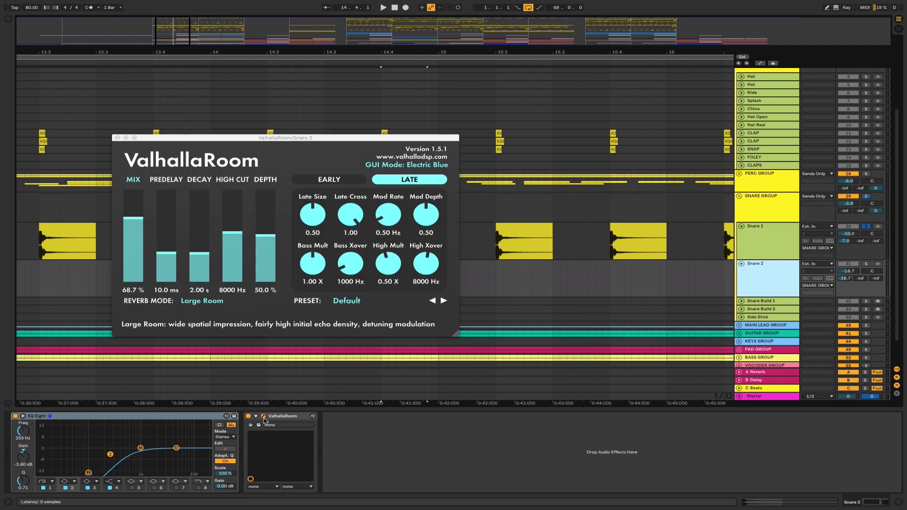
{"action": "left_click", "coordinate": [117, 138]}
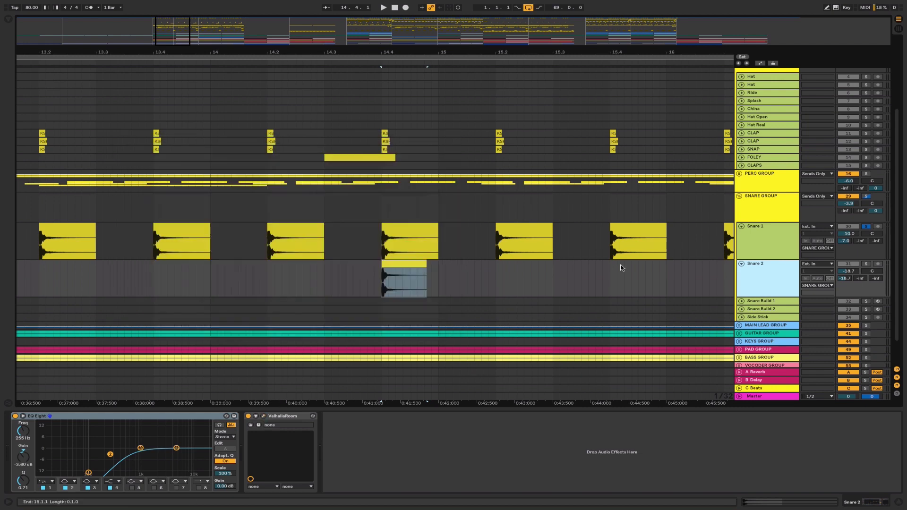
Solo Snare 2 and play it from just before its first clip at beat 14.4.
{"action": "left_click", "coordinate": [404, 272]}
{"action": "scroll", "coordinate": [349, 240], "scroll_direction": "down", "scroll_amount": 4}
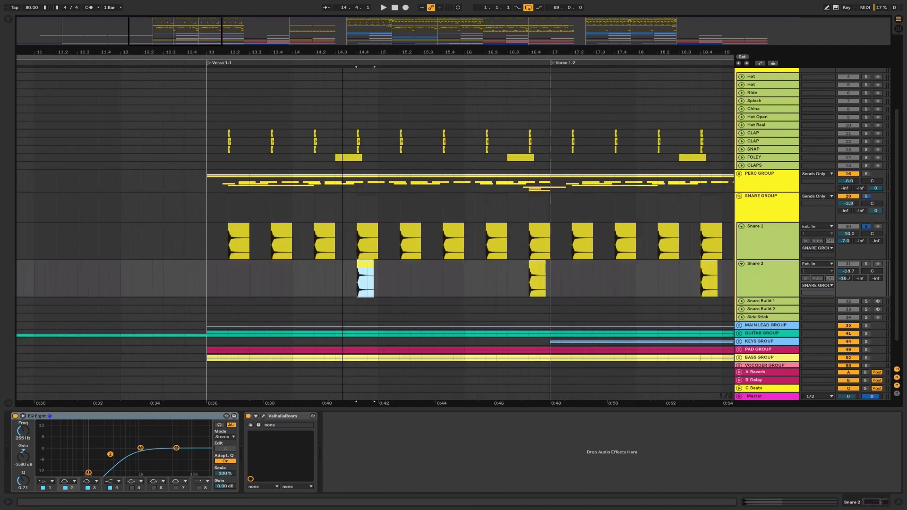
{"action": "left_click", "coordinate": [347, 272]}
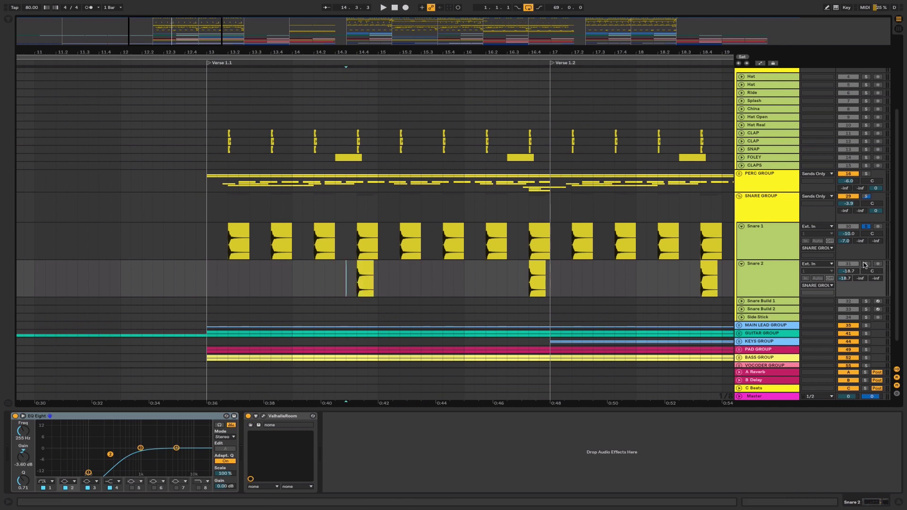
{"action": "key", "text": "space"}
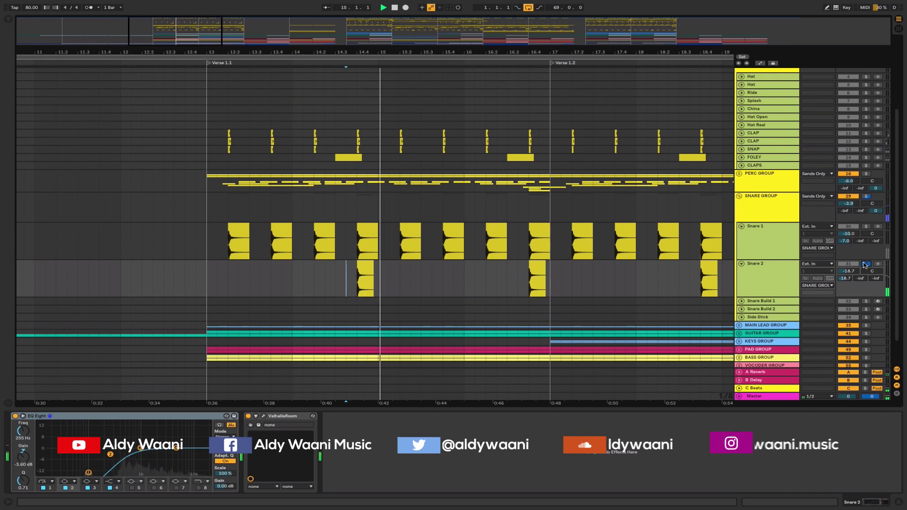
Play both snare layers together with SNARE GROUP soloed, then switch off the solo and fold the group.
{"action": "scroll", "coordinate": [481, 261], "scroll_direction": "down", "scroll_amount": 2}
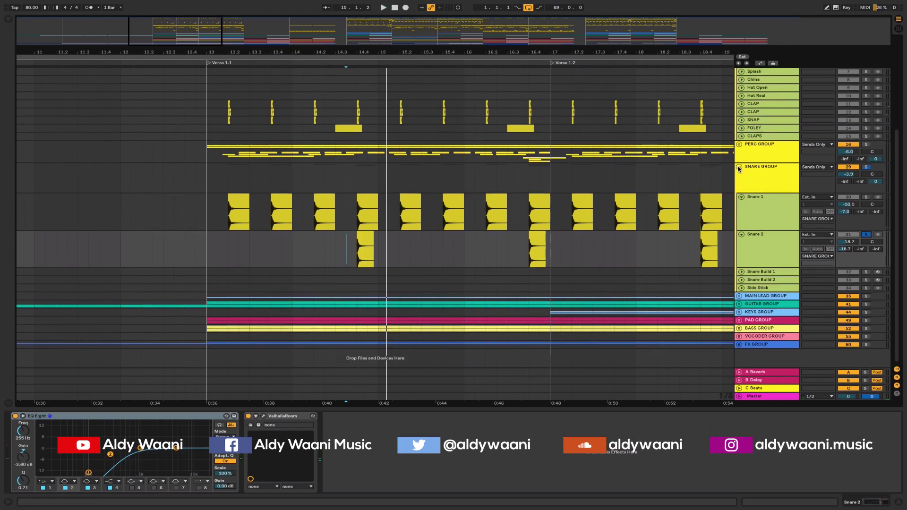
{"action": "left_click", "coordinate": [865, 167]}
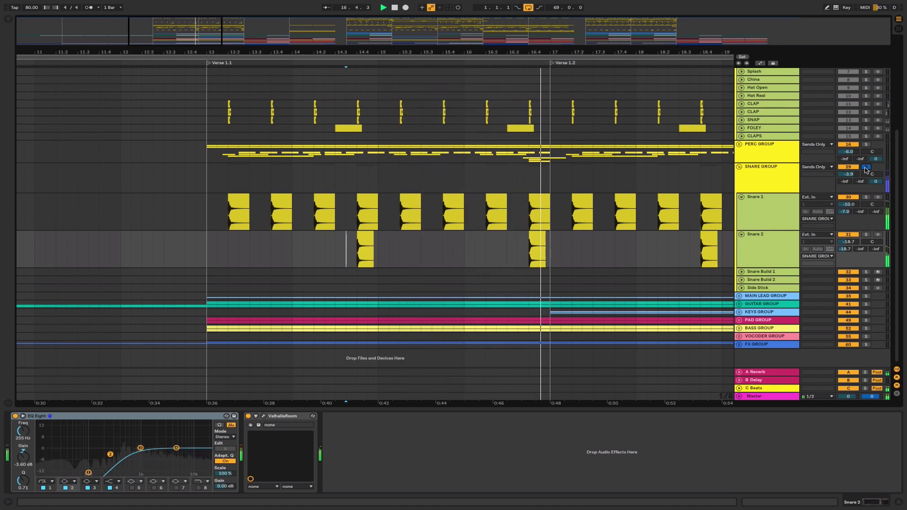
{"action": "left_click", "coordinate": [747, 175]}
{"action": "left_click", "coordinate": [739, 168]}
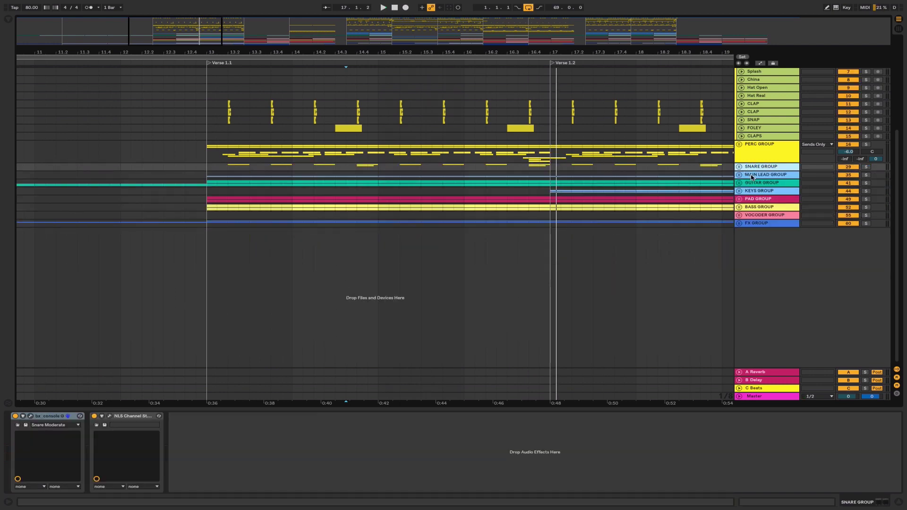
Unfold MAIN LEAD GROUP and select its five tracks from LEAD HI to LEAD BELL.
{"action": "left_click", "coordinate": [747, 176]}
{"action": "left_click", "coordinate": [739, 176]}
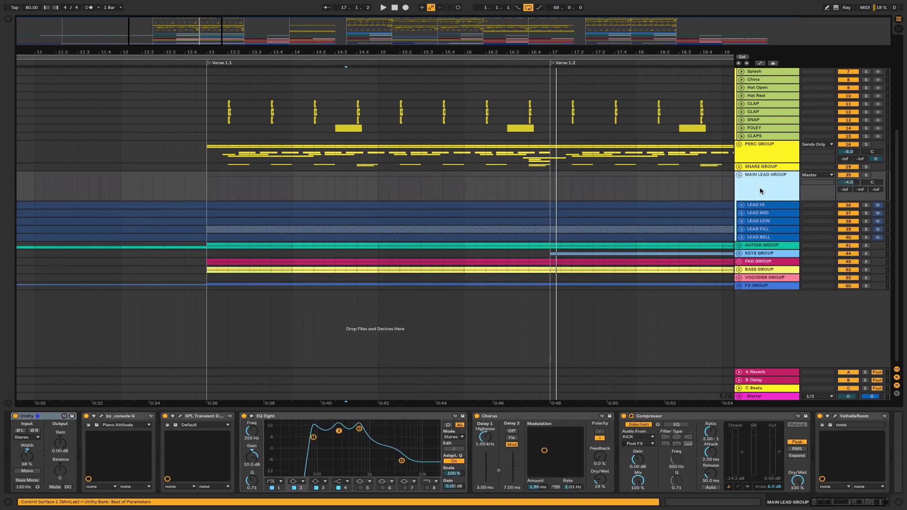
{"action": "left_click_drag", "start_coordinate": [211, 36], "coordinate": [228, 4]}
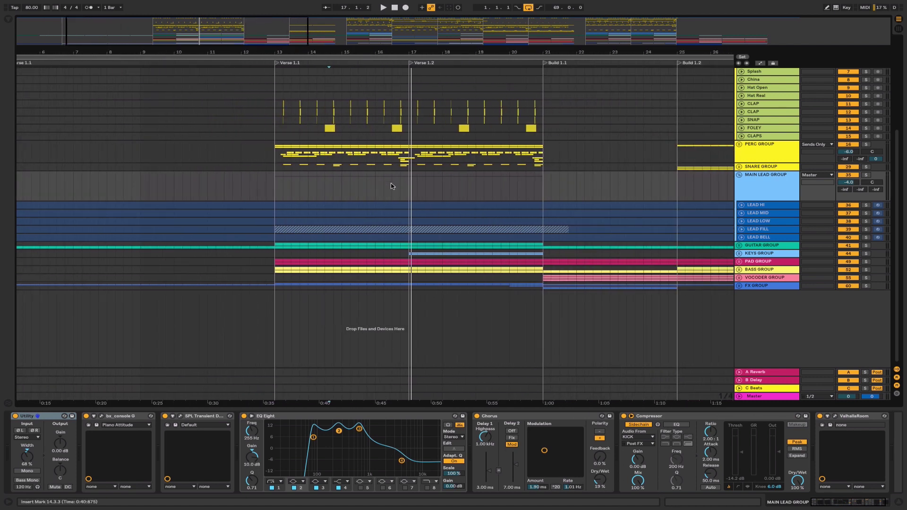
{"action": "left_click", "coordinate": [544, 226]}
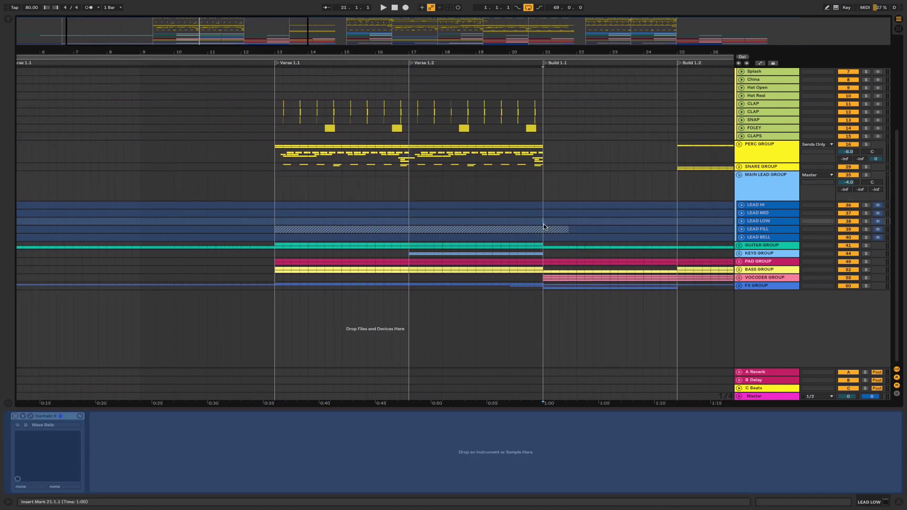
{"action": "left_click", "coordinate": [771, 207]}
{"action": "left_click", "coordinate": [764, 238], "text": "shift"}
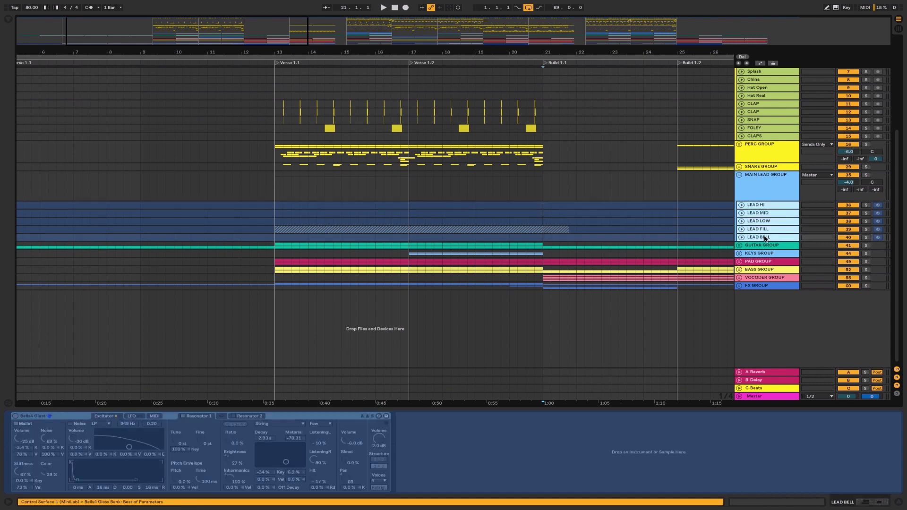
Look into the LEAD HI track, fold it back and unfold the LEAD FILL track.
{"action": "left_click", "coordinate": [757, 208]}
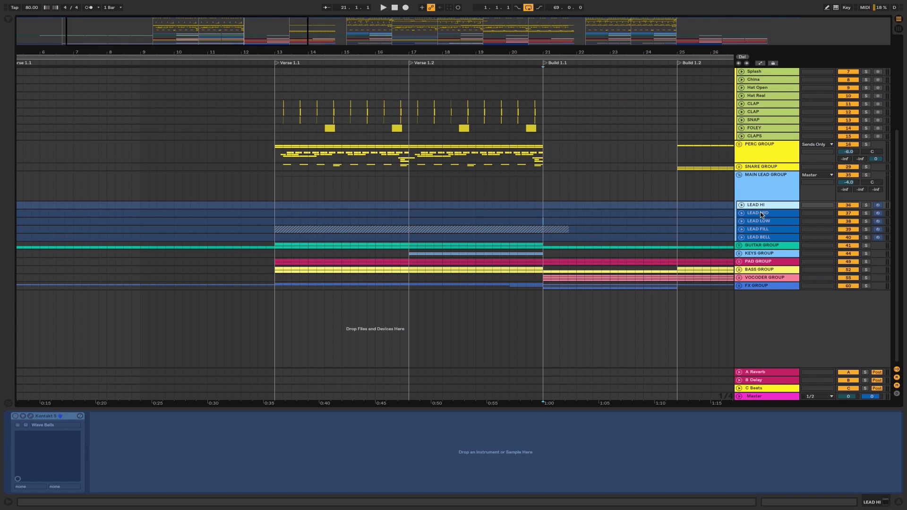
{"action": "left_click", "coordinate": [742, 205]}
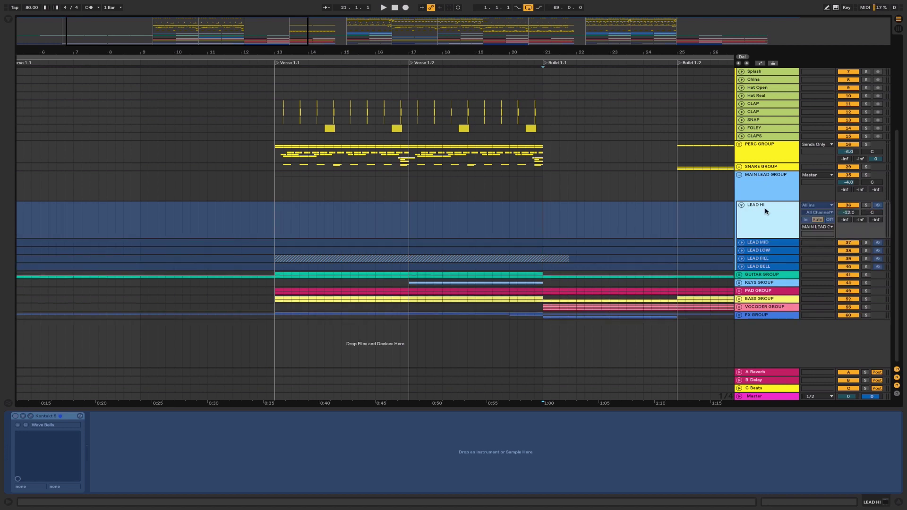
{"action": "left_click", "coordinate": [740, 206]}
{"action": "left_click", "coordinate": [740, 230]}
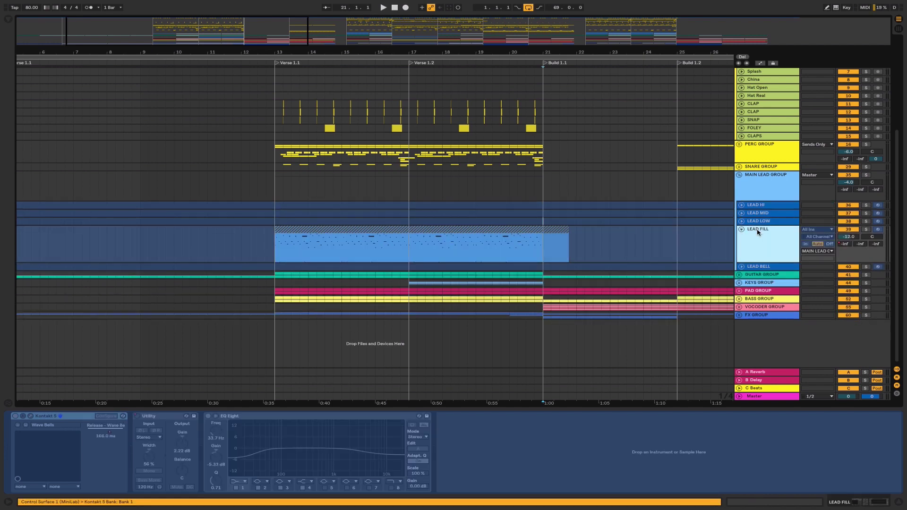
Open the LEAD FILL clip in the note editor and fold the piano roll to the used notes only.
{"action": "double_click", "coordinate": [368, 234]}
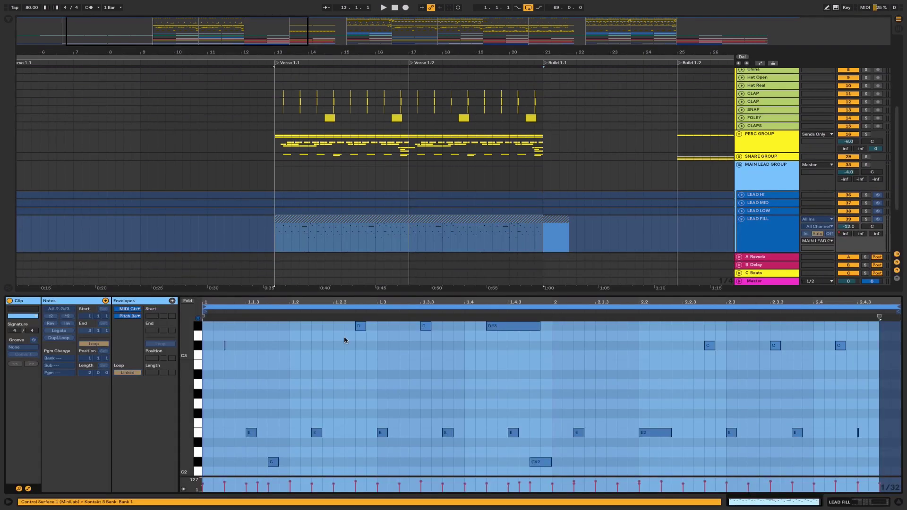
{"action": "scroll", "coordinate": [776, 389], "scroll_direction": "down", "scroll_amount": 5}
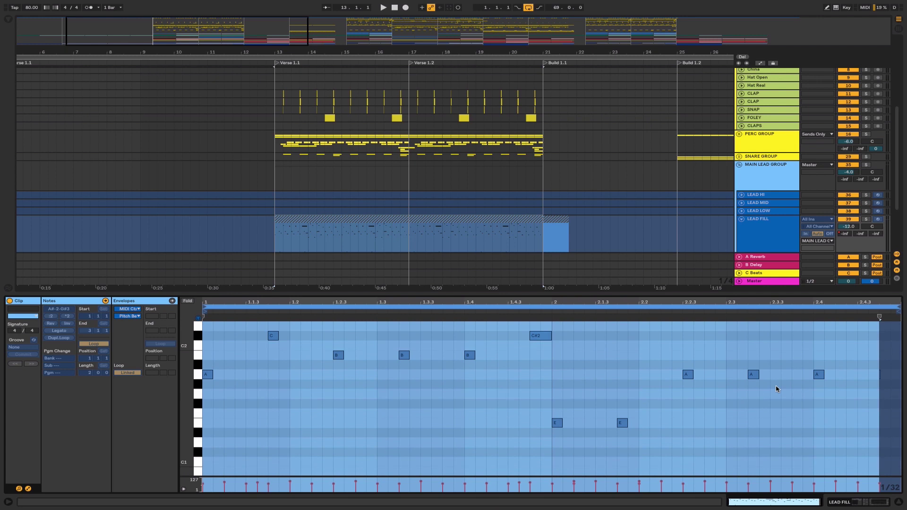
{"action": "scroll", "coordinate": [777, 388], "scroll_direction": "up", "scroll_amount": 2}
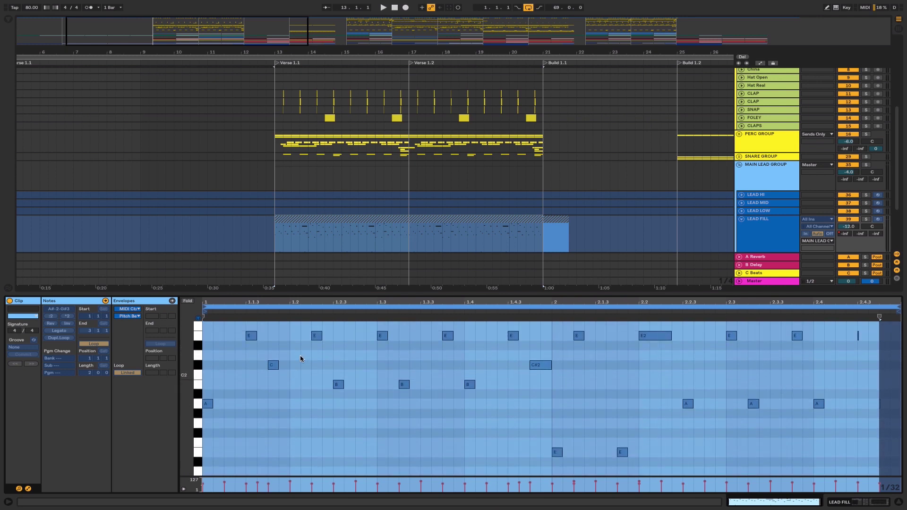
{"action": "left_click", "coordinate": [186, 301]}
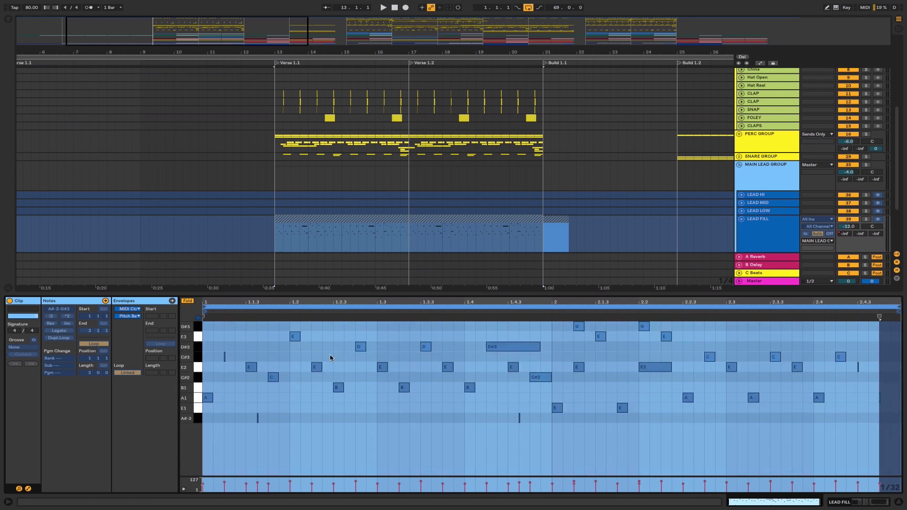
Unfreeze the five lead tracks from LEAD HI to LEAD BELL in one selection.
{"action": "left_click", "coordinate": [776, 229]}
{"action": "right_click", "coordinate": [768, 229]}
{"action": "left_click", "coordinate": [758, 201]}
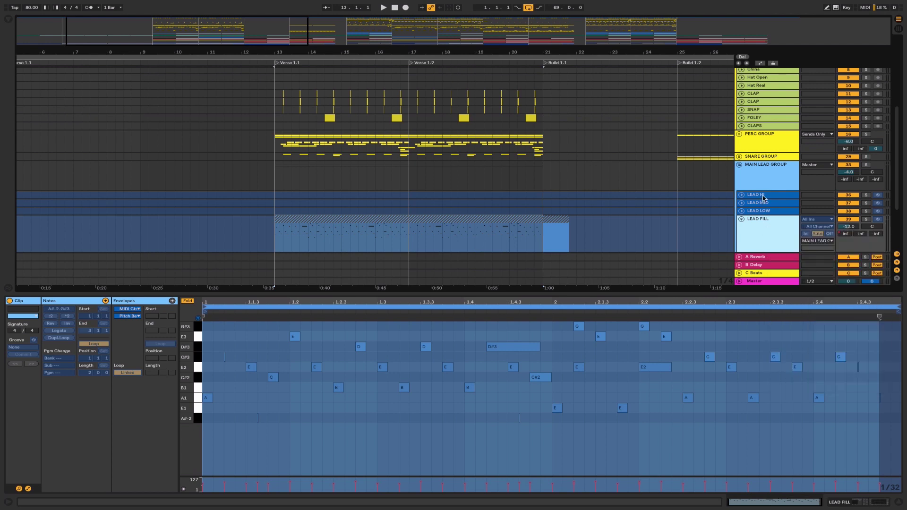
{"action": "left_click", "coordinate": [762, 195]}
{"action": "scroll", "coordinate": [763, 195], "scroll_direction": "down", "scroll_amount": 2}
{"action": "left_click", "coordinate": [762, 213], "text": "shift"}
{"action": "right_click", "coordinate": [762, 213]}
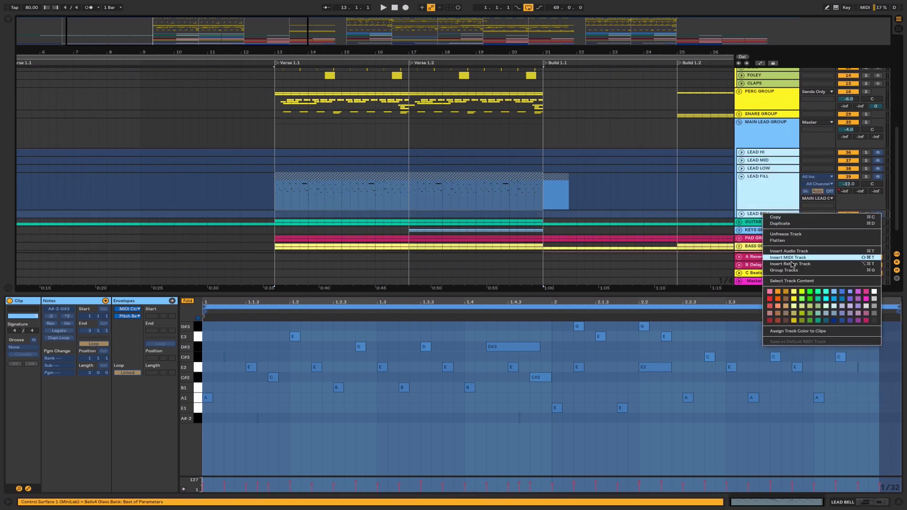
{"action": "left_click", "coordinate": [793, 235]}
{"action": "left_click", "coordinate": [754, 203]}
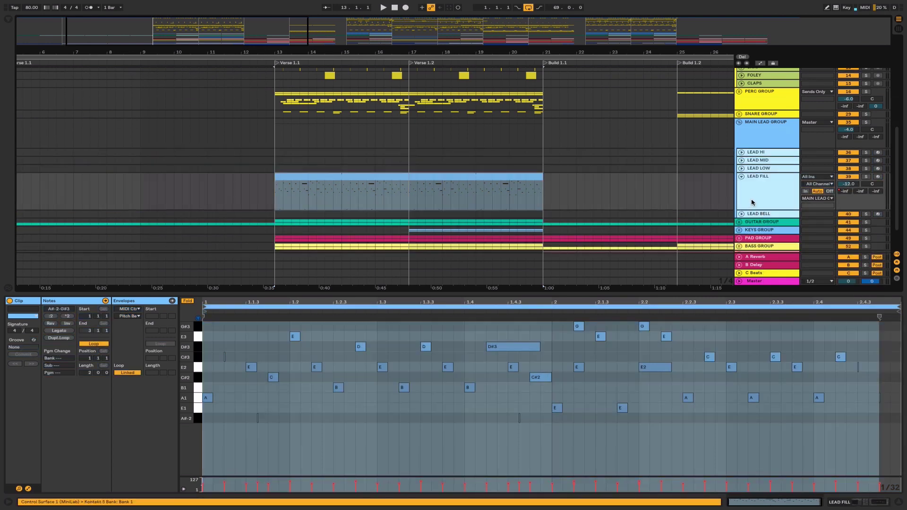
Solo LEAD FILL and play its clip from the start of Verse 1.1.
{"action": "left_click", "coordinate": [348, 178]}
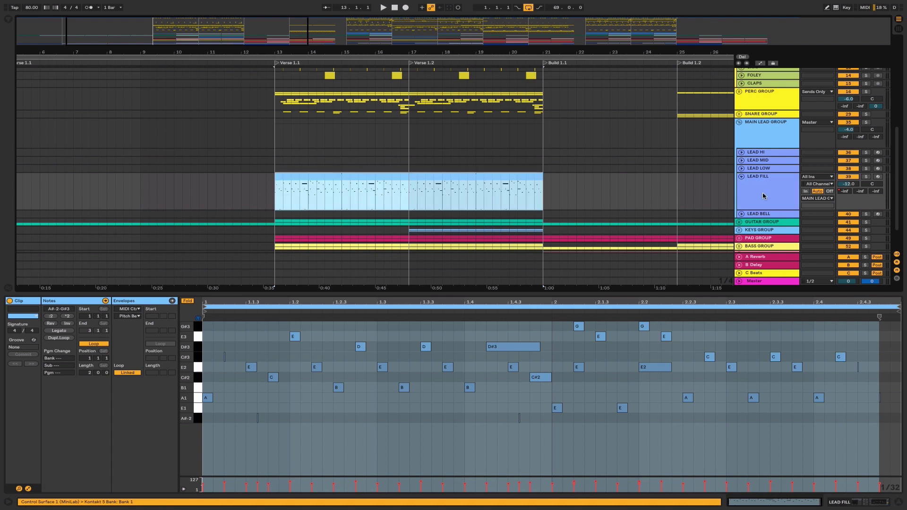
{"action": "left_click", "coordinate": [868, 177]}
{"action": "key", "text": "space"}
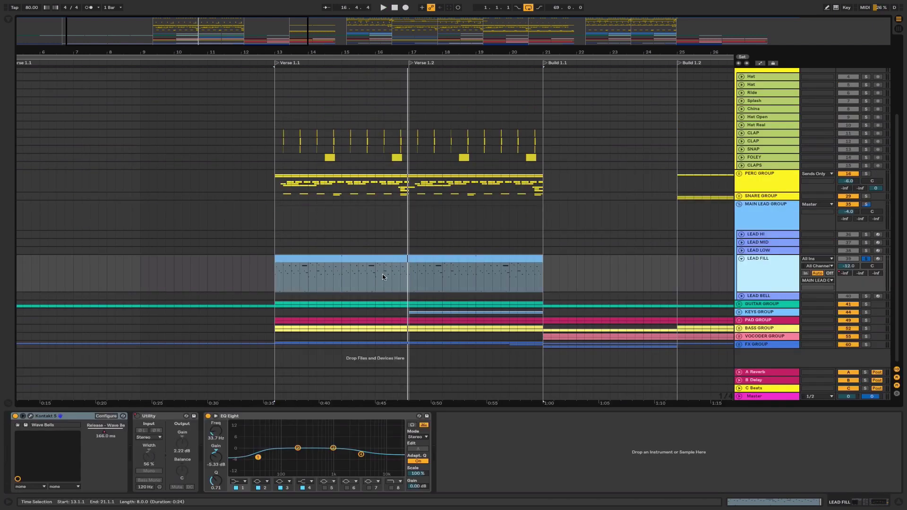
{"action": "left_click", "coordinate": [371, 259]}
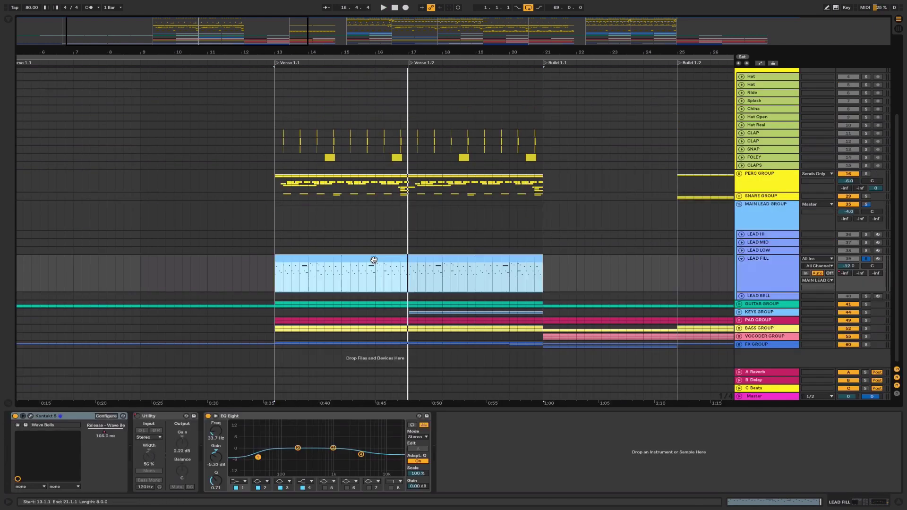
Unfold GUITAR GROUP to examine the guitar pattern beneath the LEAD FILL clip.
{"action": "left_click", "coordinate": [739, 304]}
{"action": "scroll", "coordinate": [368, 313], "scroll_direction": "down", "scroll_amount": 3}
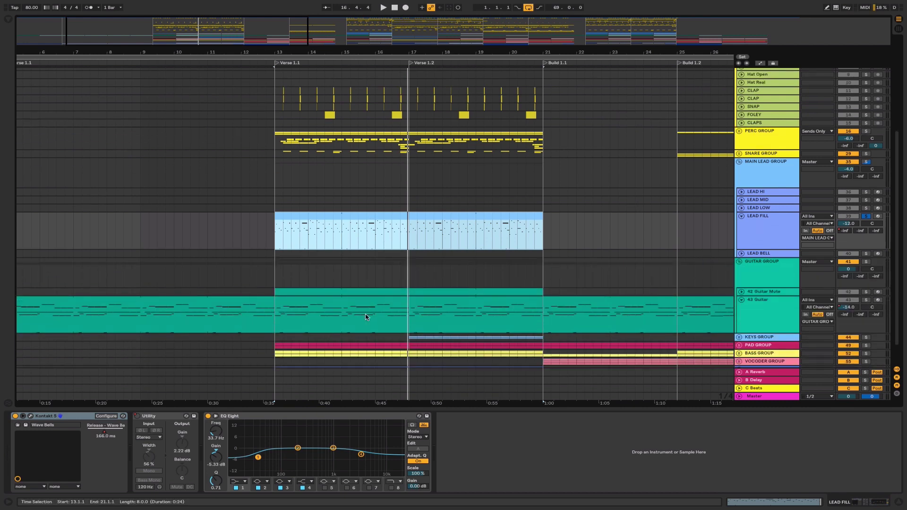
{"action": "left_click", "coordinate": [358, 309]}
Reopen the LEAD FILL clip in the note editor and select its notes to show the melody.
{"action": "left_click", "coordinate": [345, 229]}
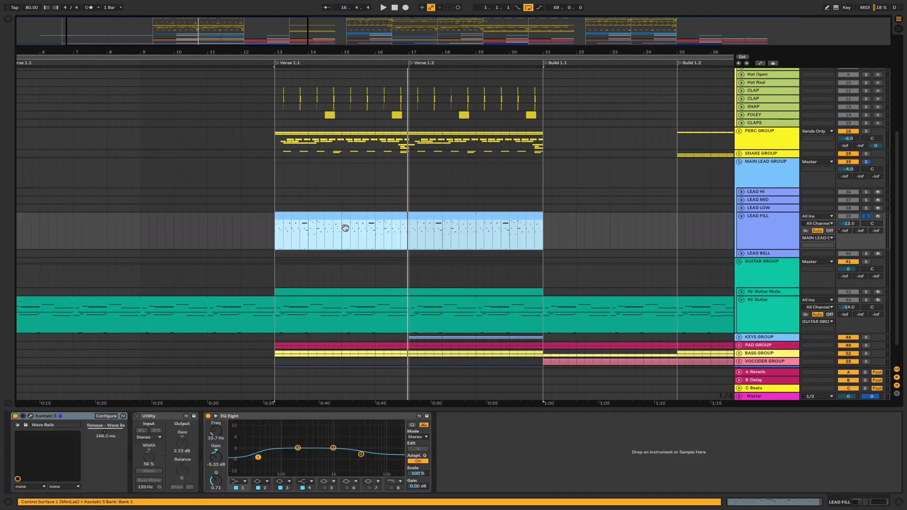
{"action": "double_click", "coordinate": [377, 224]}
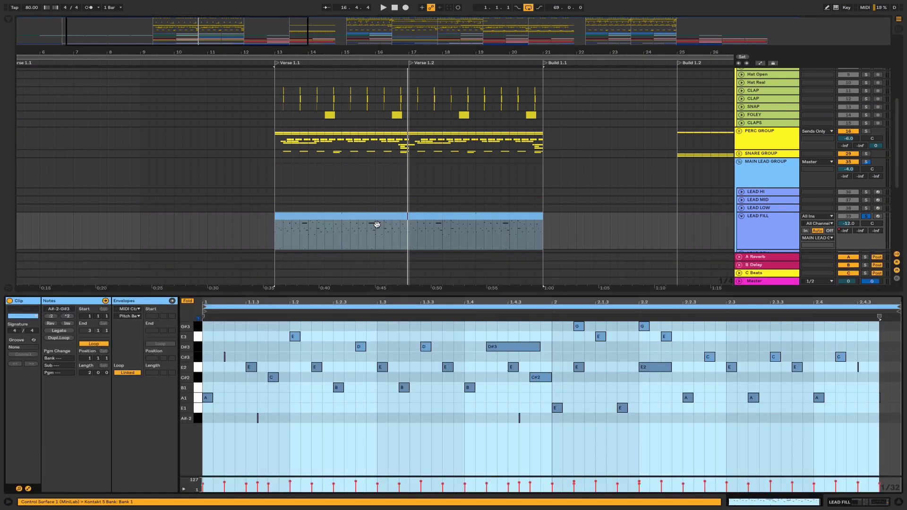
{"action": "key", "text": "ctrl+a"}
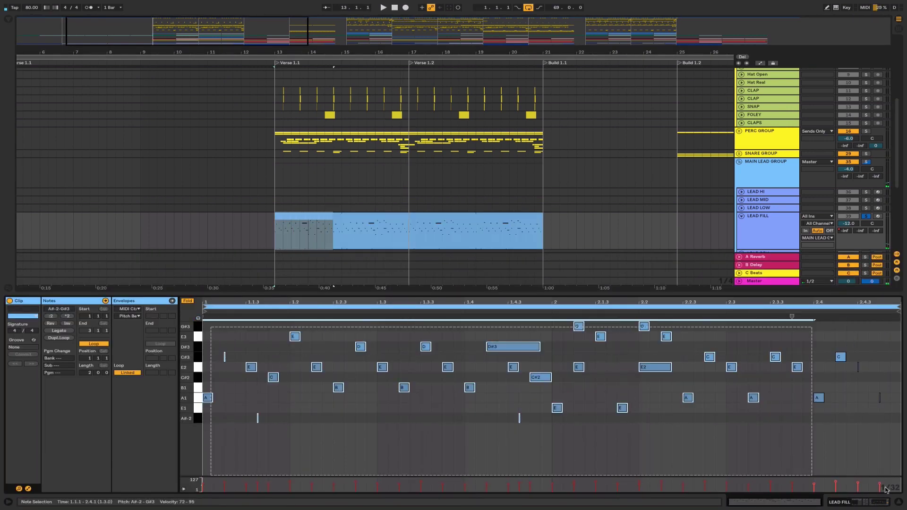
Open the Kontakt 5 instrument on LEAD FILL, inspect its Wave Bells patch and show the library browser.
{"action": "key", "text": "shift+Tab"}
{"action": "left_click", "coordinate": [31, 416]}
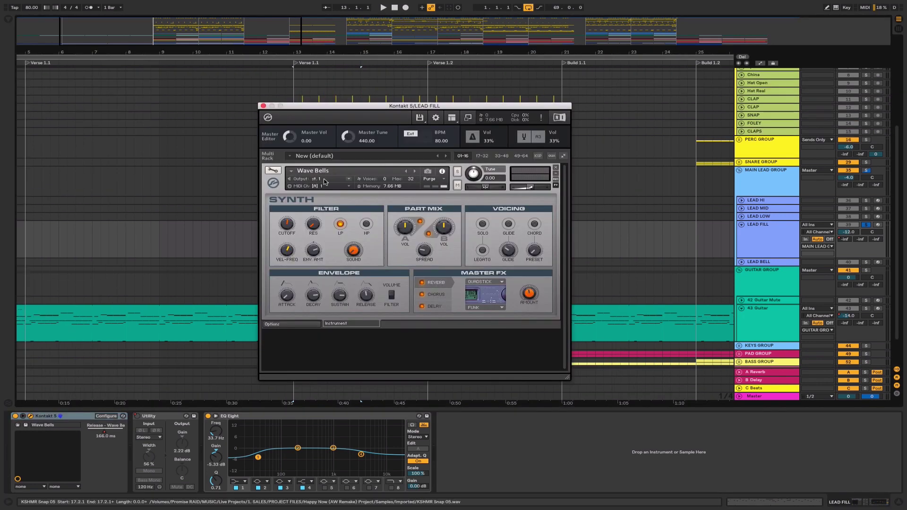
{"action": "left_click", "coordinate": [748, 254]}
{"action": "scroll", "coordinate": [757, 255], "scroll_direction": "down", "scroll_amount": 2}
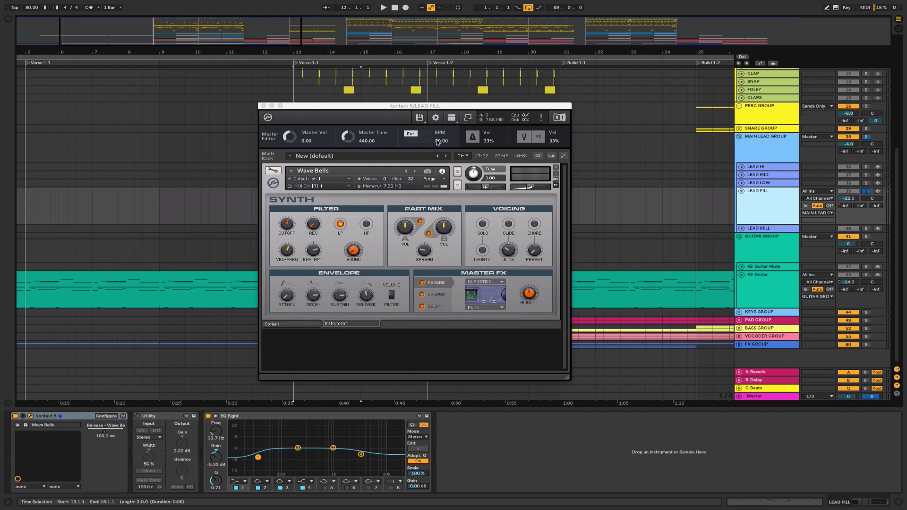
{"action": "left_click", "coordinate": [451, 118]}
{"action": "left_click", "coordinate": [461, 126]}
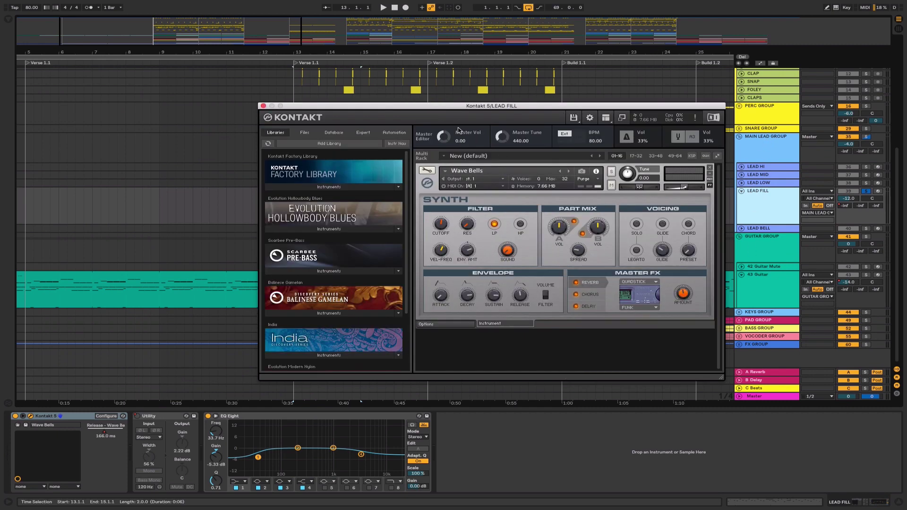
Browse the Kontakt Factory Library instruments from the top level through Synth to the 5 - Mallet folder.
{"action": "left_click", "coordinate": [297, 188]}
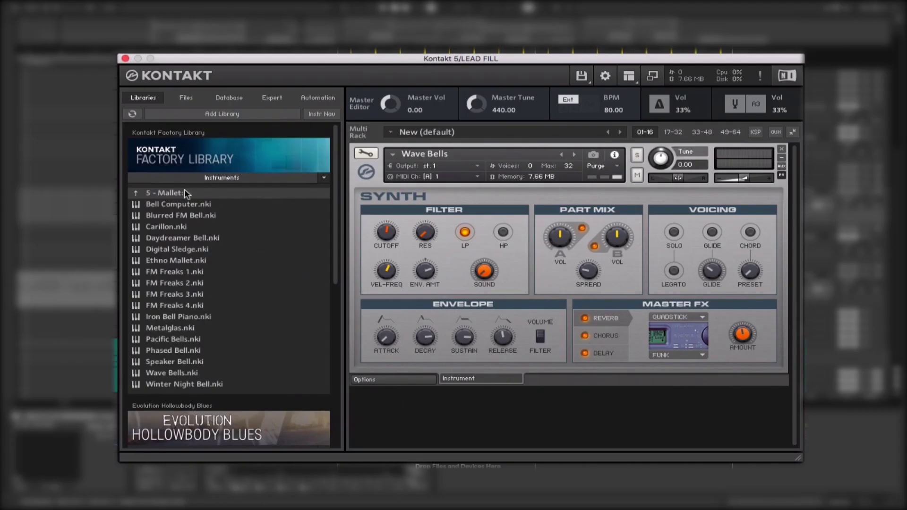
{"action": "left_click", "coordinate": [294, 197]}
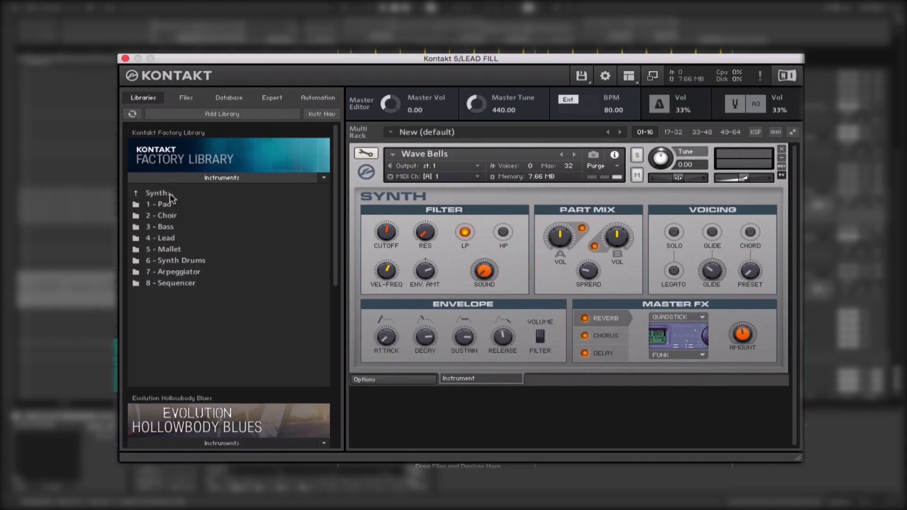
{"action": "left_click", "coordinate": [171, 197]}
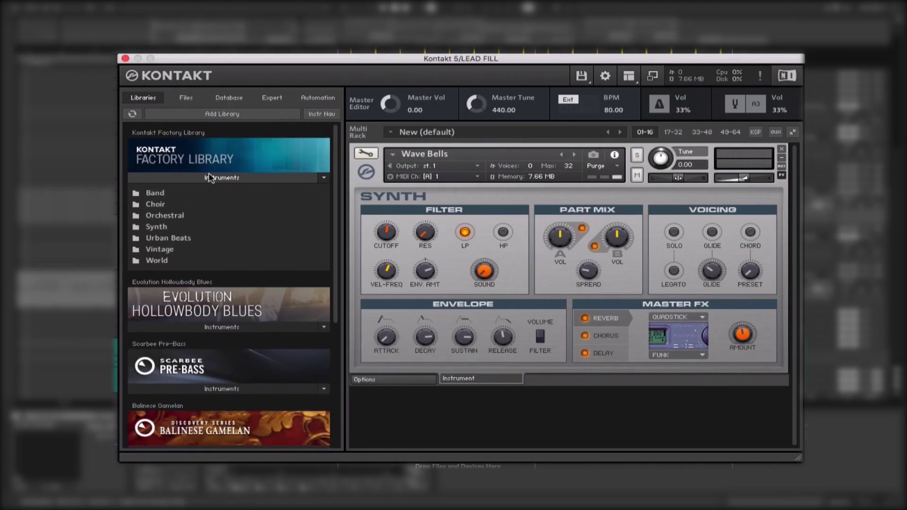
{"action": "left_click", "coordinate": [169, 228]}
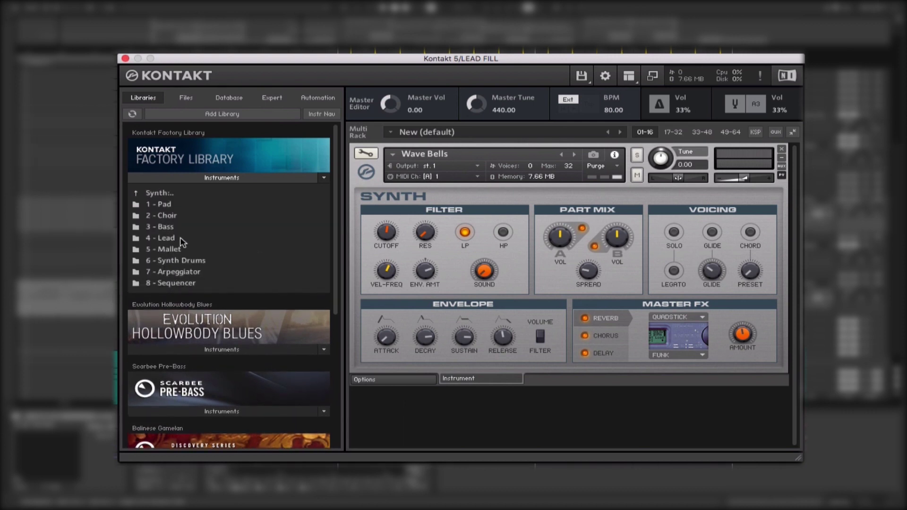
{"action": "left_click", "coordinate": [175, 250]}
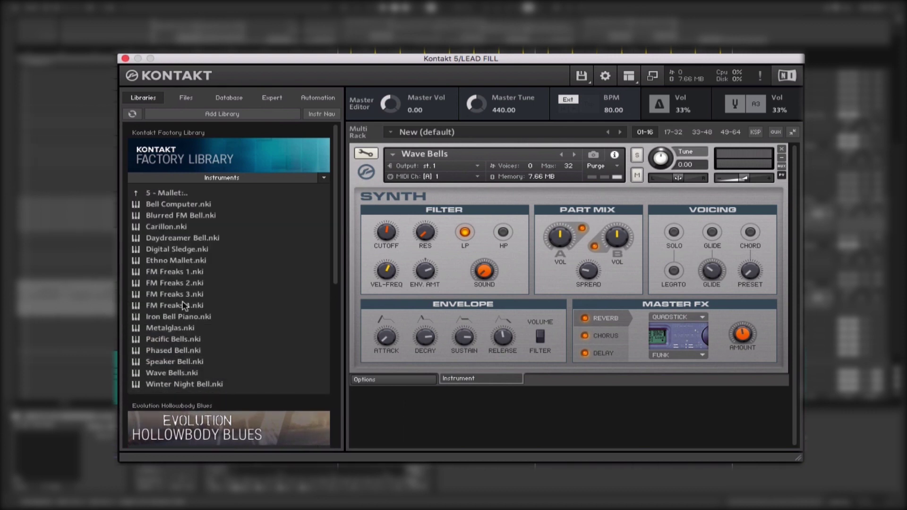
Highlight the Wave Bells and Iron Bell Piano patches in the mallet list, then return to the arrangement on LEAD LOW.
{"action": "left_click", "coordinate": [190, 374]}
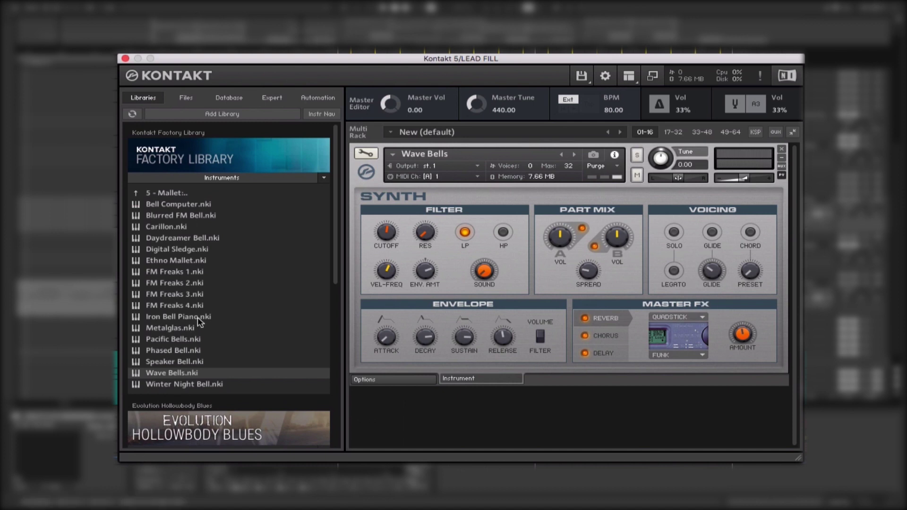
{"action": "left_click", "coordinate": [220, 318]}
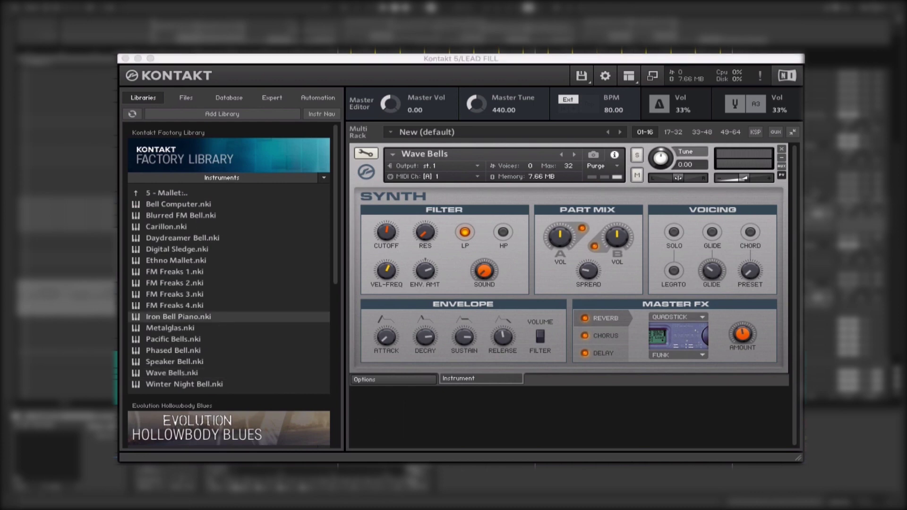
{"action": "left_click", "coordinate": [776, 191]}
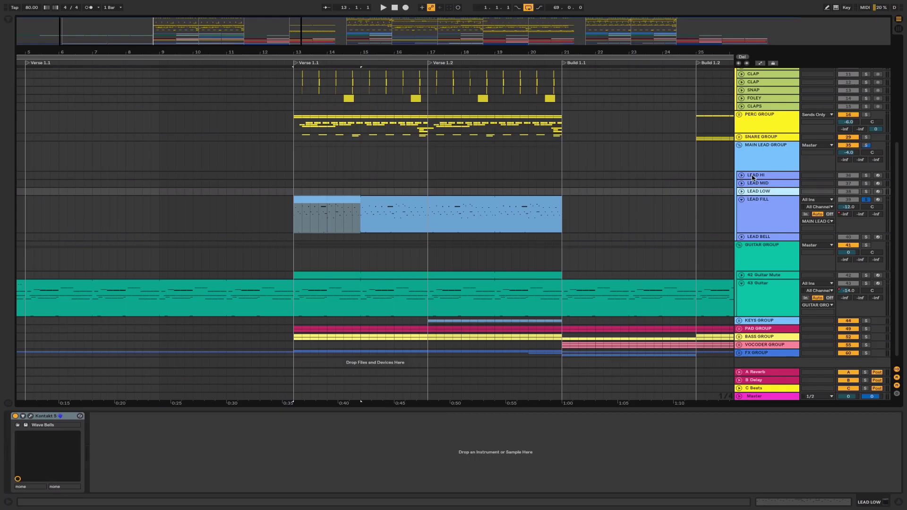
Unfold the LEAD HI track, inspect the patch loaded in its Kontakt 5 instrument and close the plugin window.
{"action": "left_click", "coordinate": [753, 178]}
{"action": "left_click", "coordinate": [741, 175]}
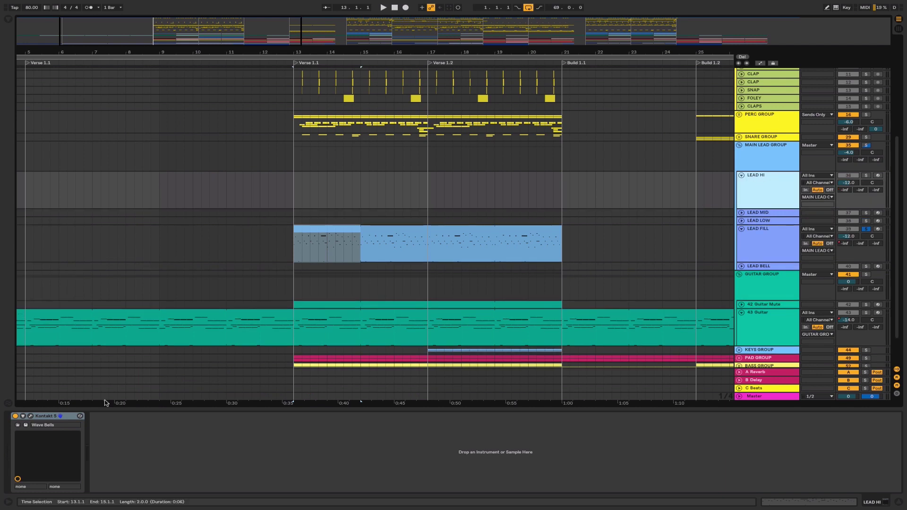
{"action": "left_click", "coordinate": [30, 417]}
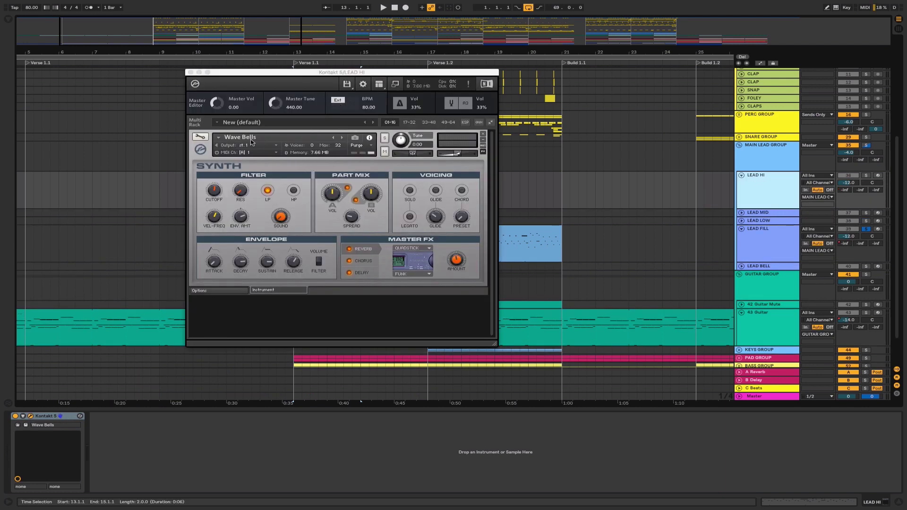
{"action": "left_click", "coordinate": [191, 72]}
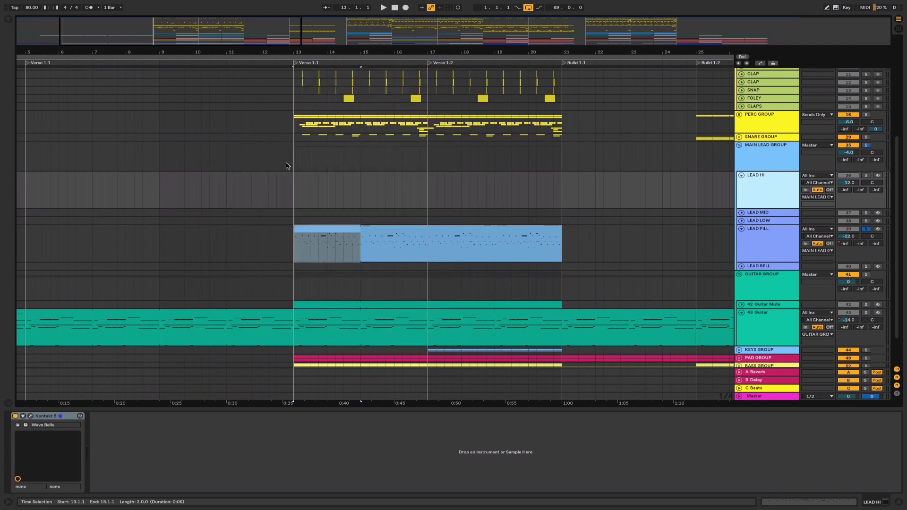
Unfold the LEAD MID track and open its Kontakt 5 instrument to inspect the loaded patch.
{"action": "left_click", "coordinate": [741, 213]}
{"action": "left_click", "coordinate": [759, 213]}
{"action": "left_click", "coordinate": [30, 416]}
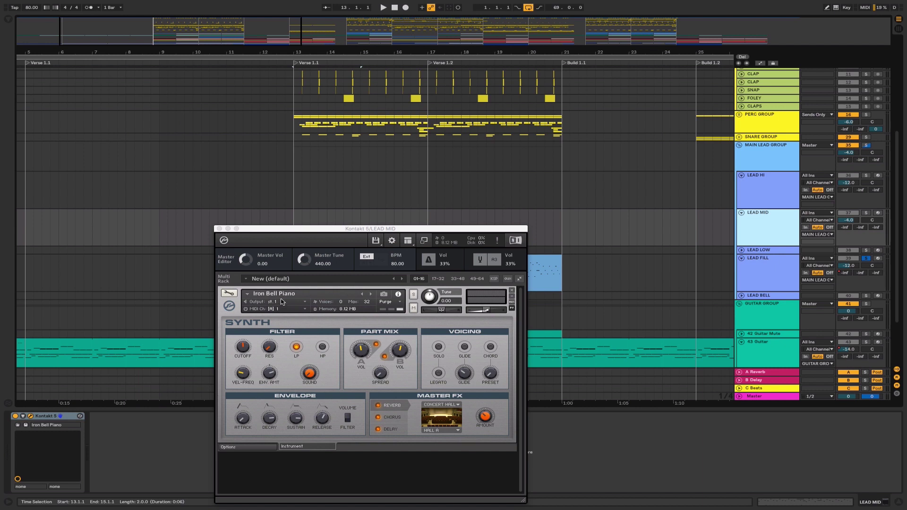
Inspect the Kontakt 5 patch on the LEAD LOW track and close the plugin window.
{"action": "left_click", "coordinate": [766, 250]}
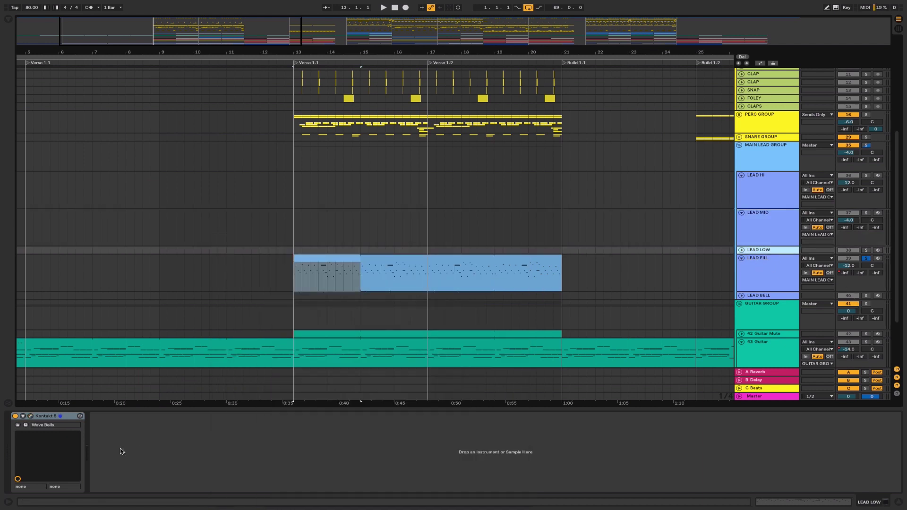
{"action": "left_click", "coordinate": [32, 416]}
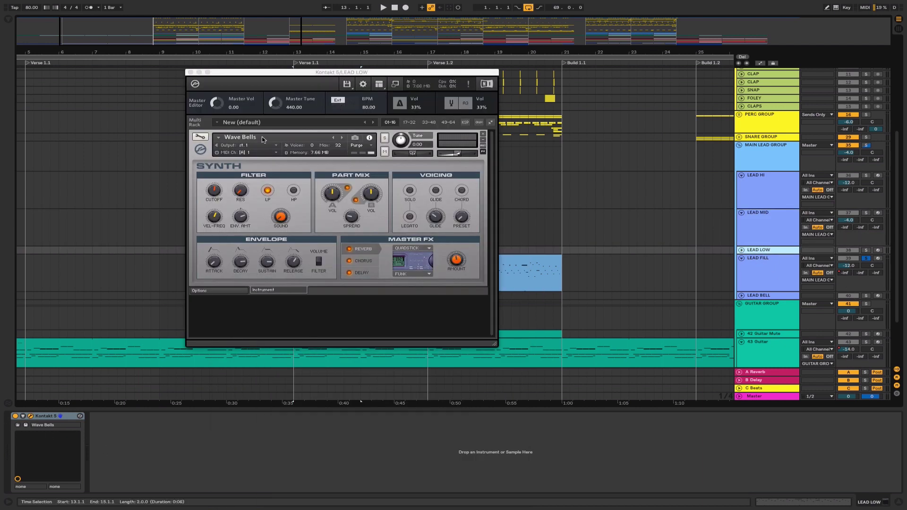
{"action": "left_click", "coordinate": [191, 73]}
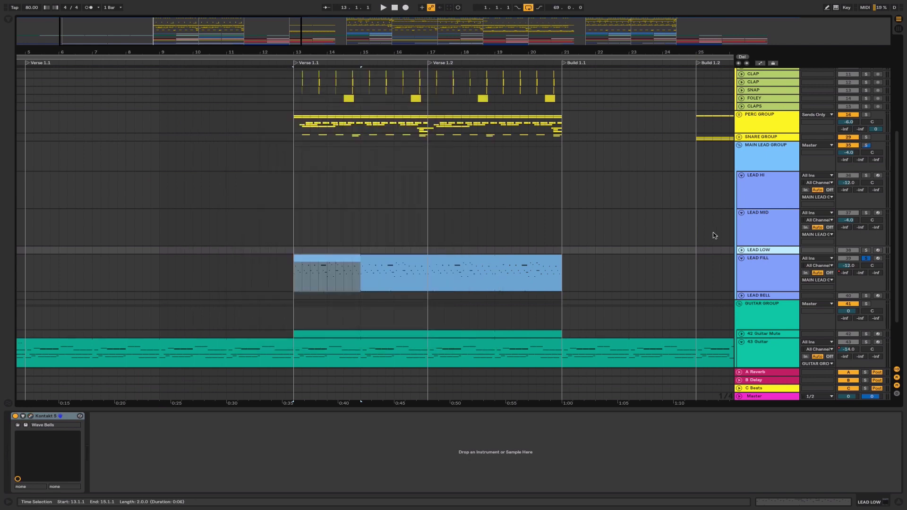
Show the whole arrangement, hide the library browser in LEAD FILL's Kontakt 5 and close its window.
{"action": "left_click", "coordinate": [769, 258]}
{"action": "double_click", "coordinate": [230, 40]}
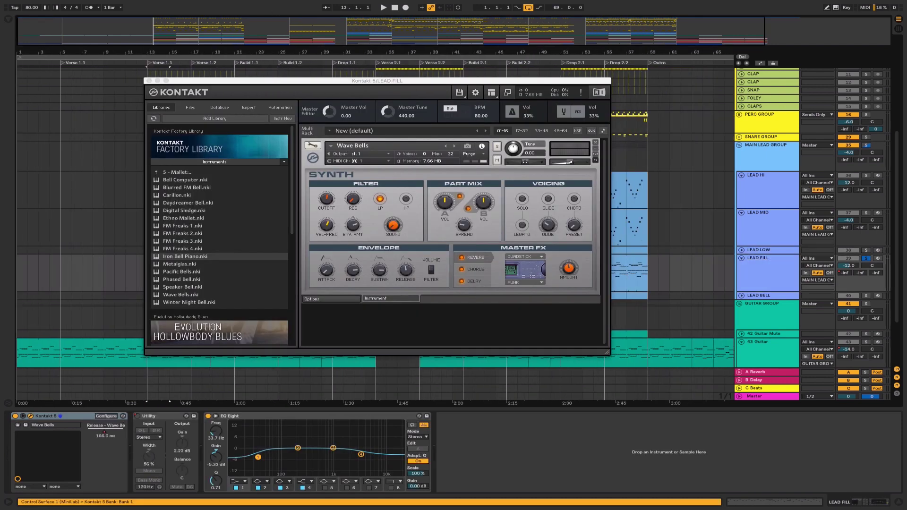
{"action": "left_click", "coordinate": [491, 92]}
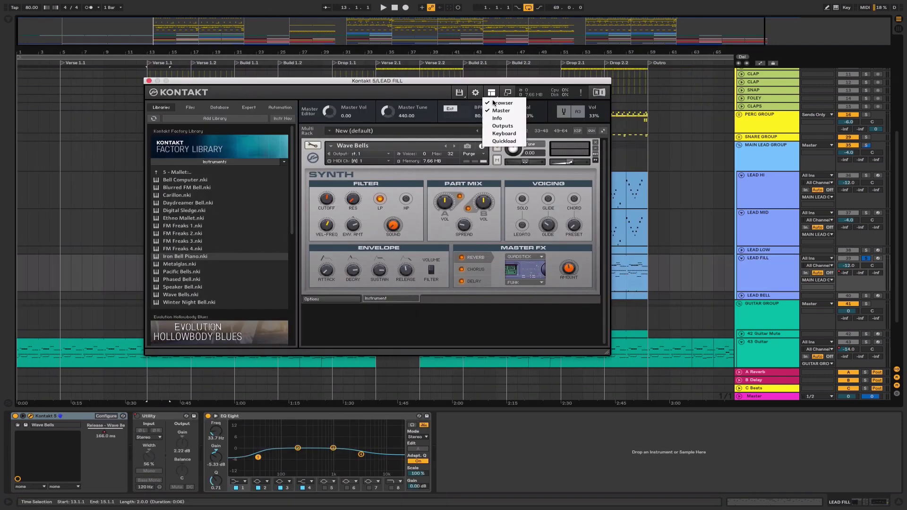
{"action": "left_click", "coordinate": [501, 100]}
{"action": "left_click", "coordinate": [149, 81]}
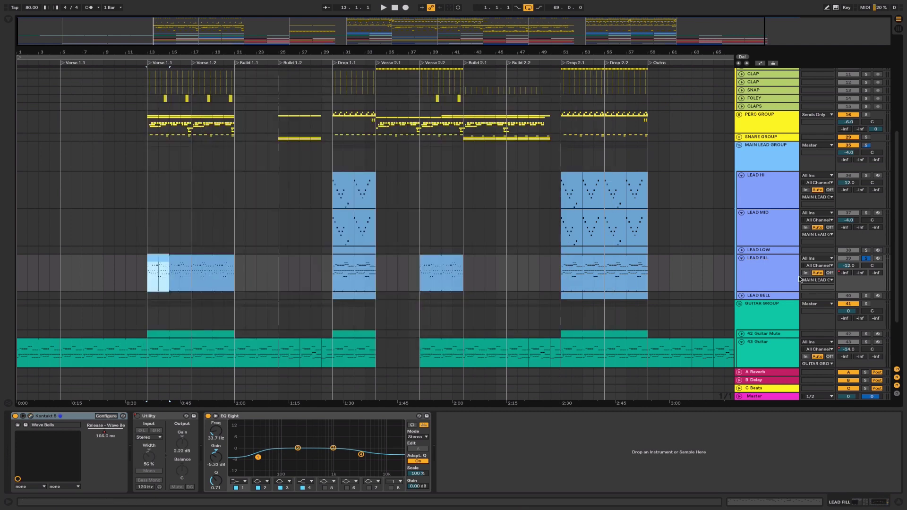
Select the LEAD FILL clips across Verse 1.1 and Verse 1.2, and unfold the Guitar Mute and Guitar tracks.
{"action": "left_click", "coordinate": [196, 266]}
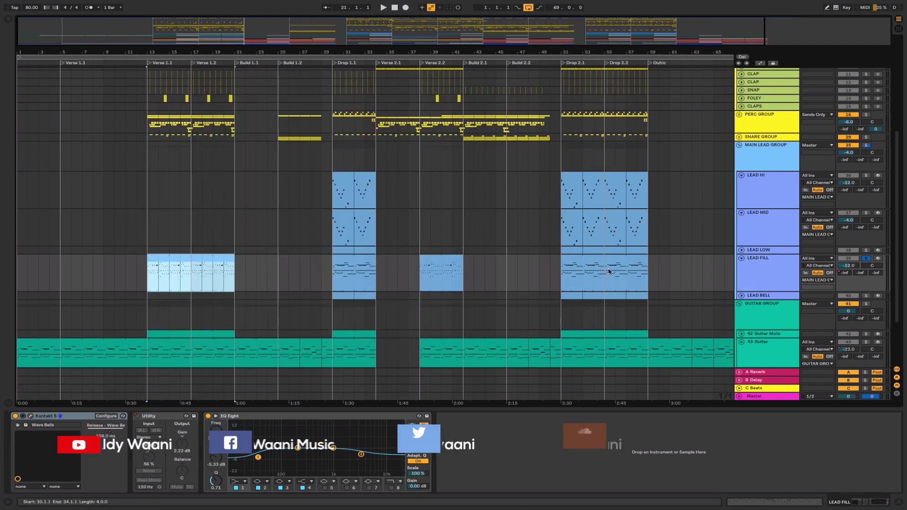
{"action": "left_click", "coordinate": [761, 276]}
{"action": "scroll", "coordinate": [758, 277], "scroll_direction": "down", "scroll_amount": 1}
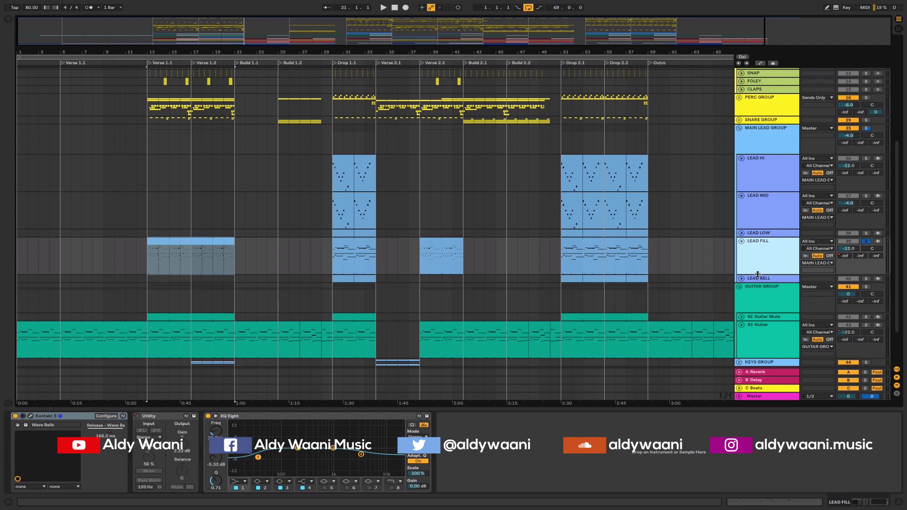
{"action": "scroll", "coordinate": [758, 277], "scroll_direction": "down", "scroll_amount": 2}
{"action": "left_click", "coordinate": [740, 270]}
{"action": "left_click", "coordinate": [740, 267]}
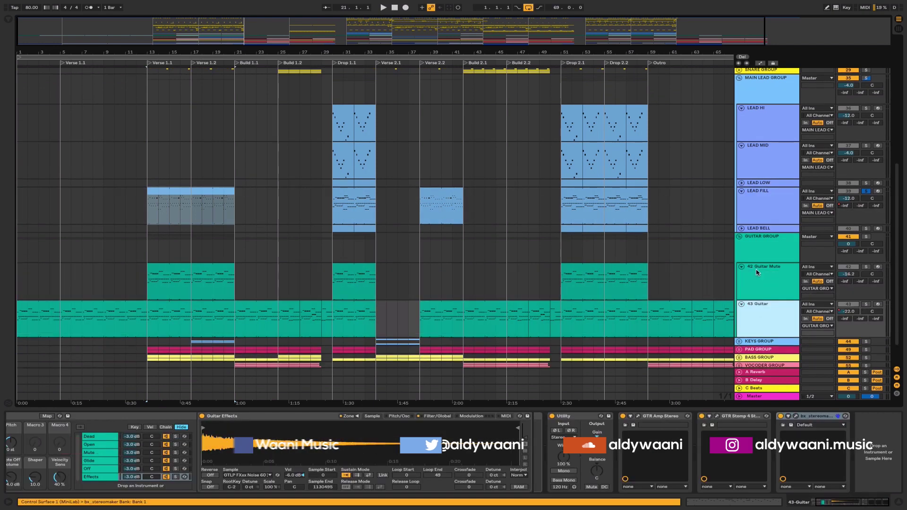
Play Verse 1.1 with GUITAR GROUP soloed alongside LEAD FILL, then stop playback.
{"action": "left_click", "coordinate": [764, 278]}
{"action": "key", "text": "space"}
{"action": "left_click", "coordinate": [866, 236]}
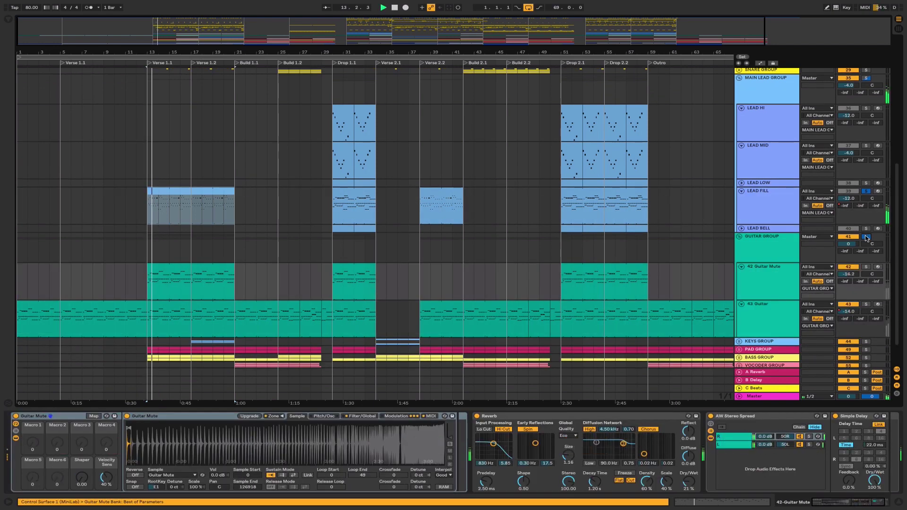
{"action": "scroll", "coordinate": [693, 251], "scroll_direction": "down", "scroll_amount": 1}
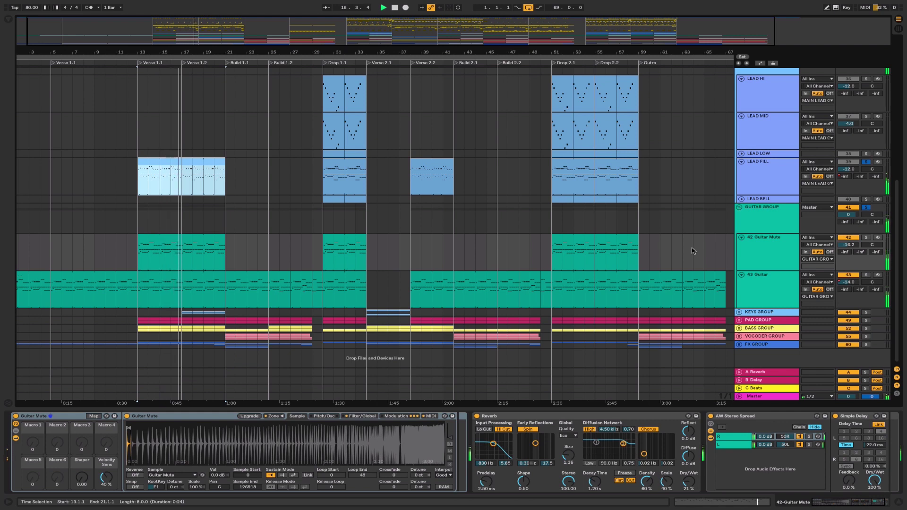
{"action": "key", "text": "space"}
Compare the verse clips and device chains of the 43 Guitar and 42 Guitar Mute tracks.
{"action": "left_click", "coordinate": [167, 288]}
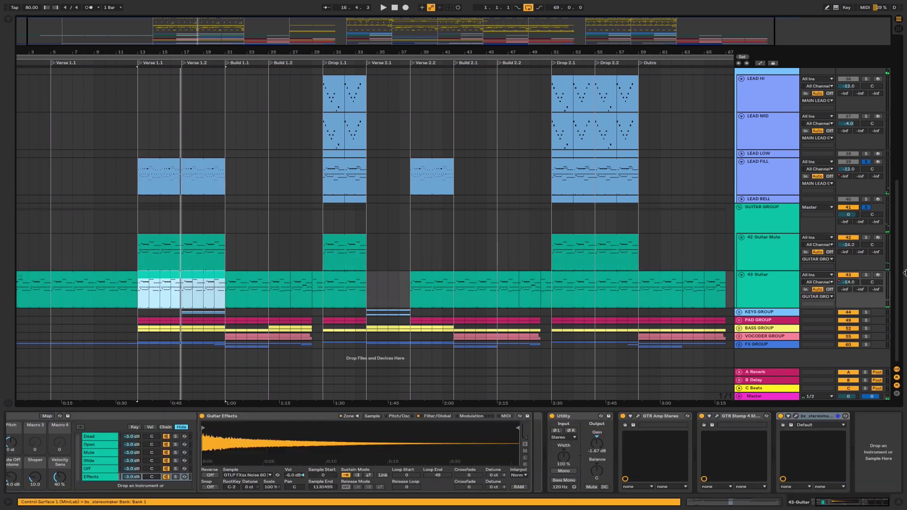
{"action": "left_click", "coordinate": [765, 263]}
{"action": "left_click", "coordinate": [167, 245]}
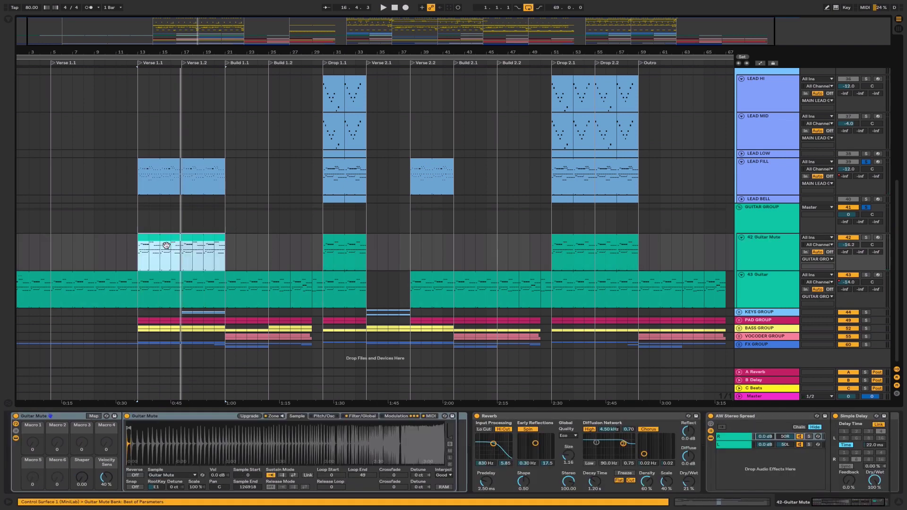
{"action": "scroll", "coordinate": [191, 224], "scroll_direction": "left", "scroll_amount": 1}
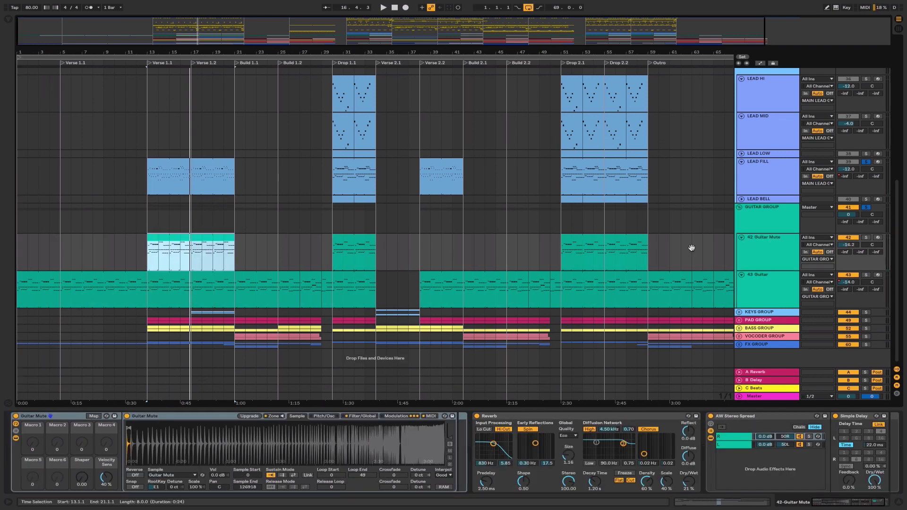
{"action": "left_click", "coordinate": [793, 256]}
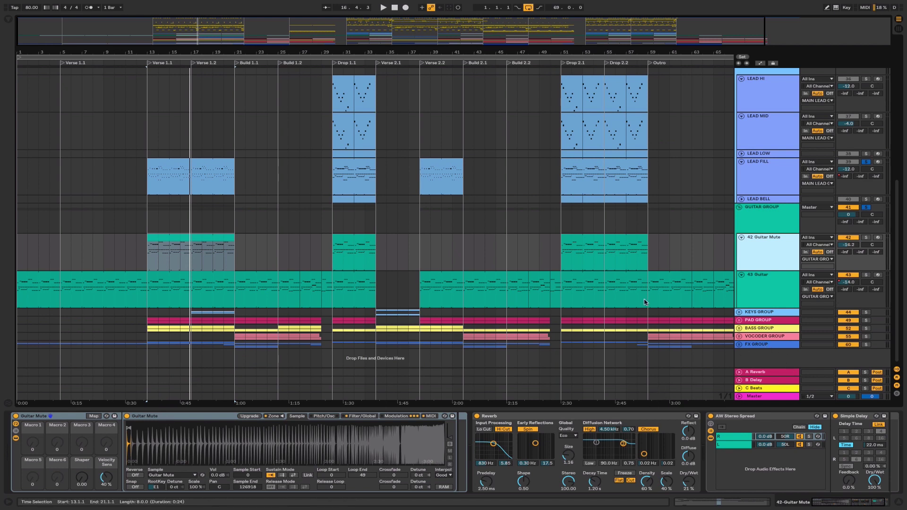
{"action": "left_click", "coordinate": [781, 290]}
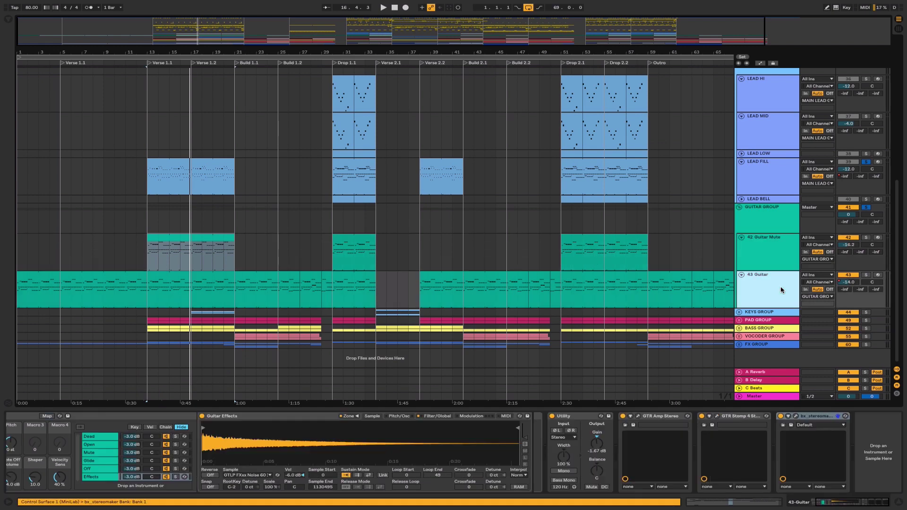
Show the Guitar Mute instrument on track 42 and arm that track to audition its sound live.
{"action": "left_click", "coordinate": [770, 261]}
{"action": "left_click", "coordinate": [181, 420]}
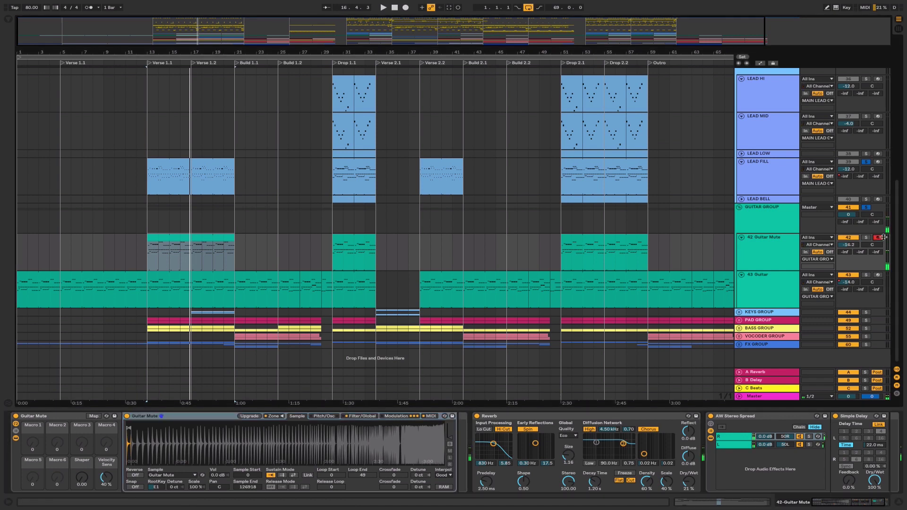
{"action": "left_click", "coordinate": [781, 261]}
Show the 43 Guitar device chain from its first device and arm the track to audition it live.
{"action": "left_click", "coordinate": [781, 286]}
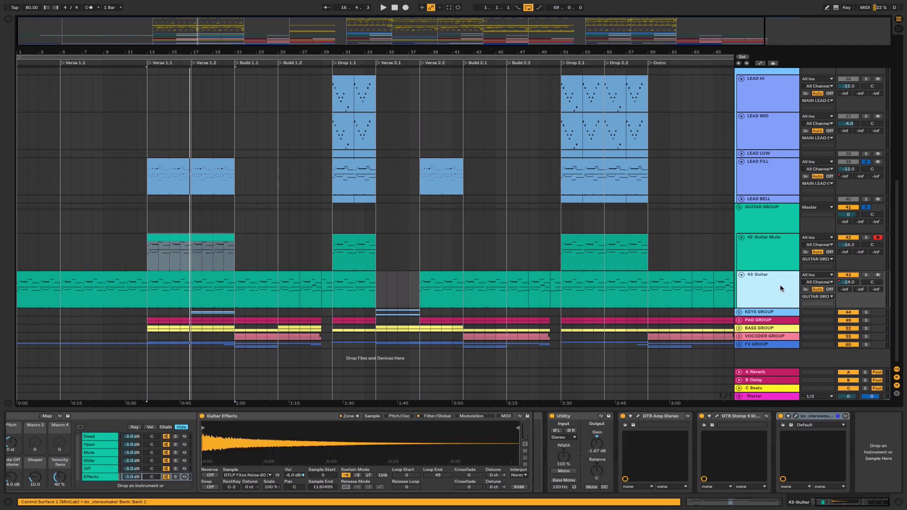
{"action": "scroll", "coordinate": [616, 428], "scroll_direction": "left", "scroll_amount": 2}
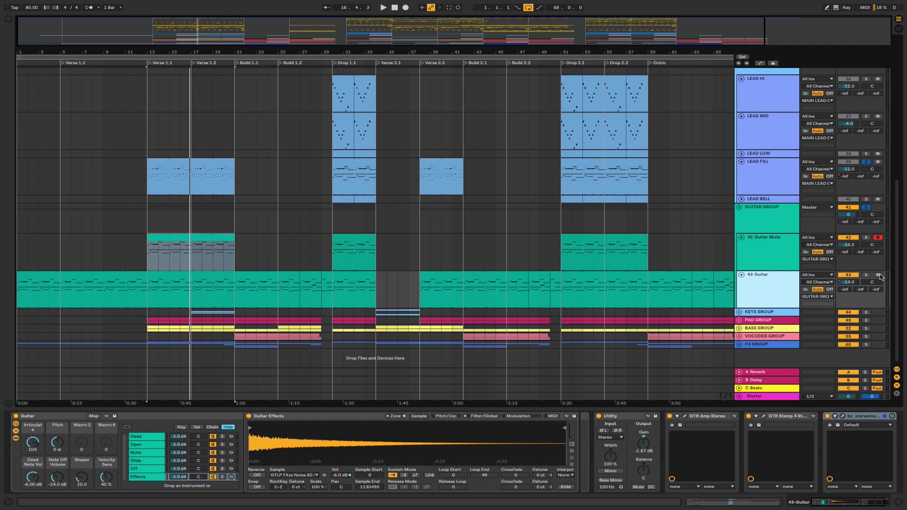
{"action": "left_click", "coordinate": [878, 275]}
{"action": "left_click", "coordinate": [751, 296]}
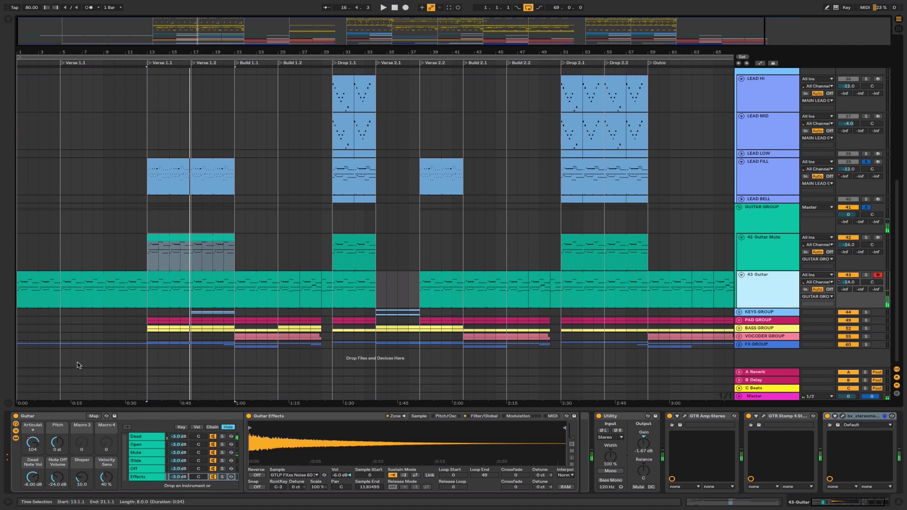
Locate Verse 1.1, Drop 1.1 and Build 1.2 on 43 Guitar, then display the automation lanes zoomed to these sections.
{"action": "left_click", "coordinate": [147, 292]}
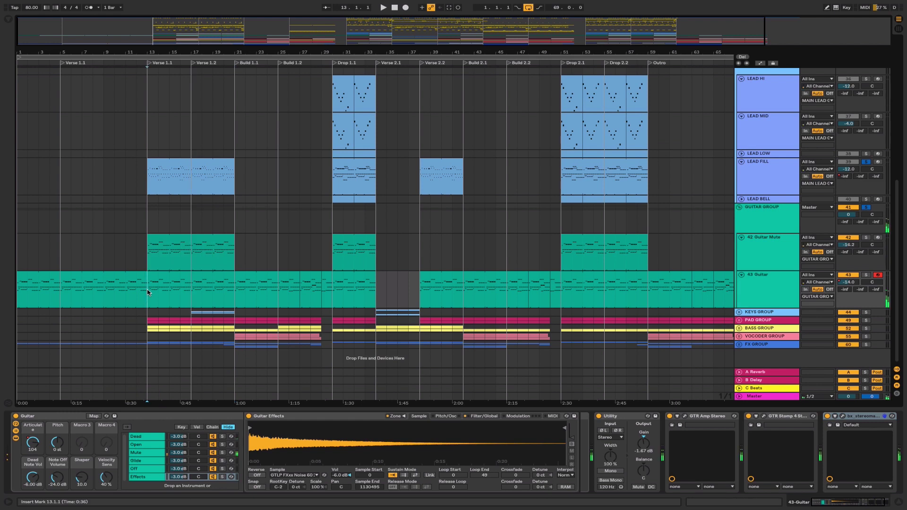
{"action": "left_click", "coordinate": [333, 294]}
{"action": "left_click", "coordinate": [324, 295]}
{"action": "left_click", "coordinate": [279, 298]}
{"action": "left_click", "coordinate": [539, 274]}
{"action": "key", "text": "a"}
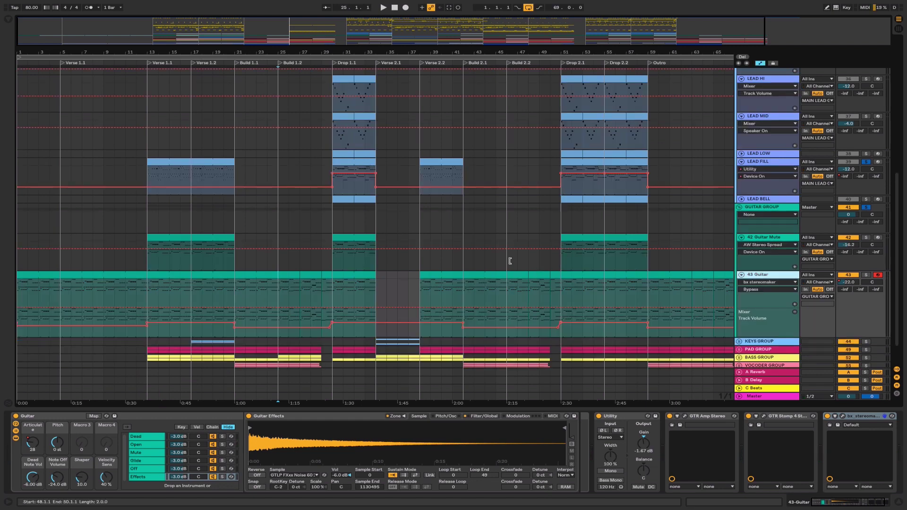
{"action": "left_click_drag", "start_coordinate": [260, 32], "coordinate": [219, 77]}
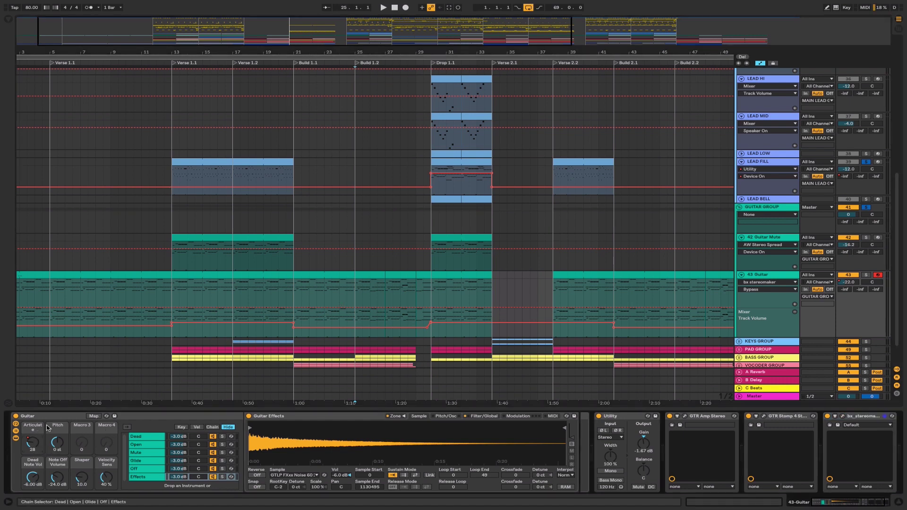
Play from the start of Drop 1.1 with 43 Guitar soloed, then with the whole GUITAR GROUP soloed, and stop.
{"action": "left_click", "coordinate": [432, 333]}
{"action": "key", "text": "space"}
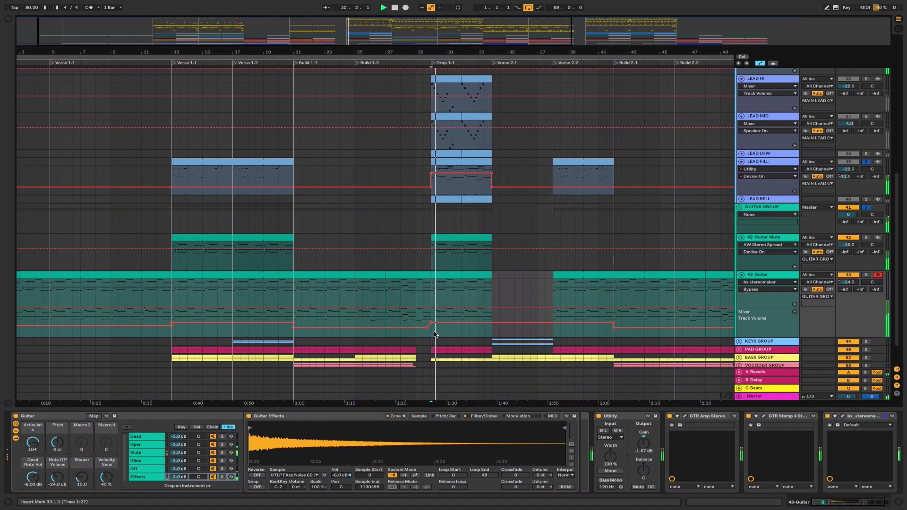
{"action": "left_click", "coordinate": [866, 275]}
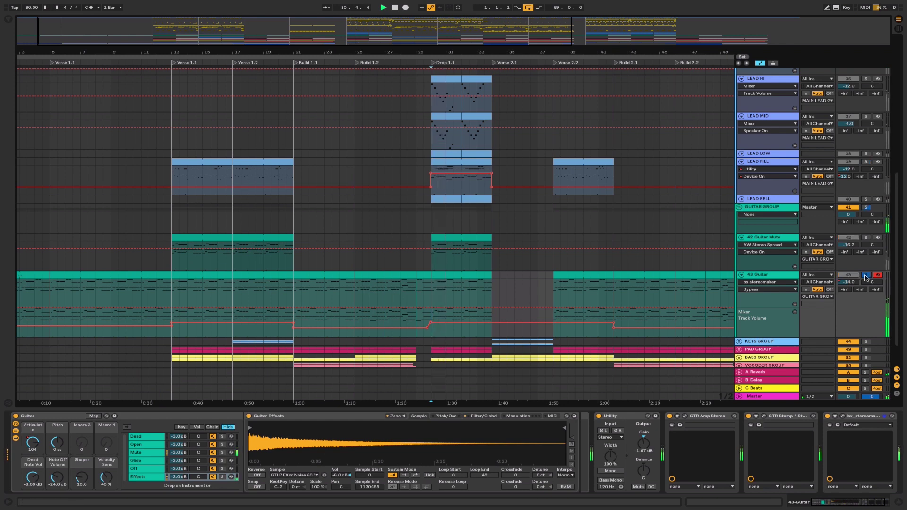
{"action": "left_click", "coordinate": [865, 208]}
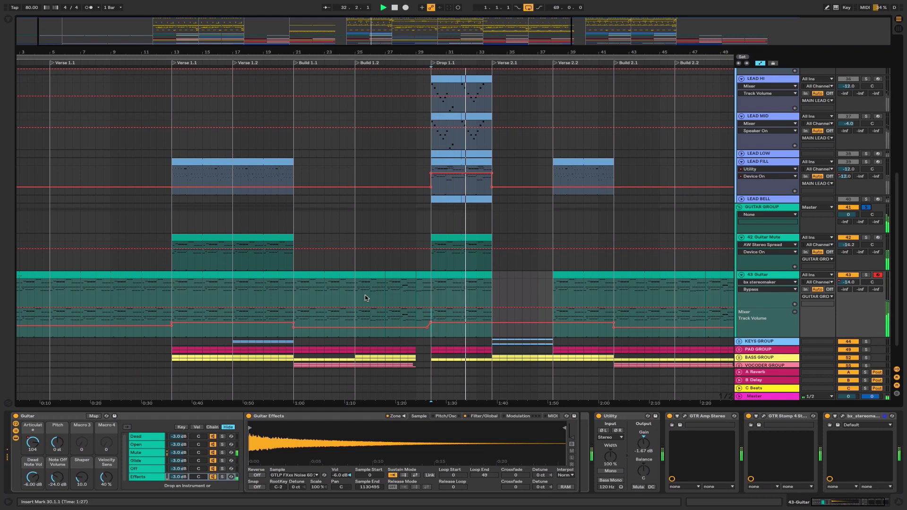
{"action": "key", "text": "space"}
Select the Drop 1.1 range and then the Build 1.1 to Drop 1.1 range in 43 Guitar's Track Volume automation lane.
{"action": "left_click_drag", "start_coordinate": [433, 336], "coordinate": [490, 335]}
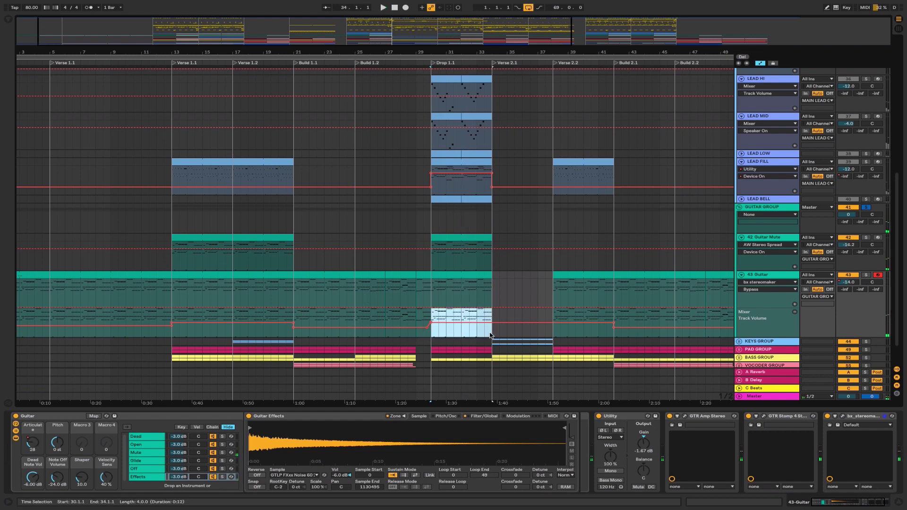
{"action": "left_click_drag", "start_coordinate": [431, 326], "coordinate": [293, 324]}
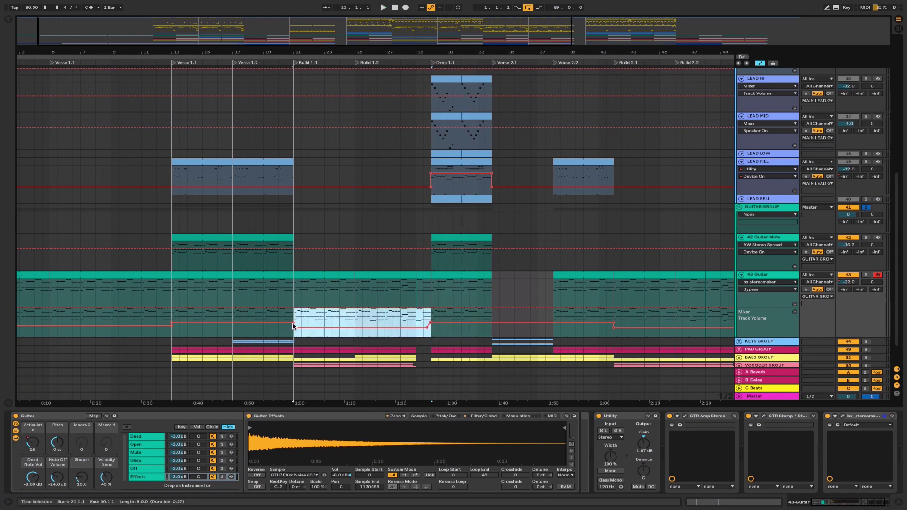
Play the soloed guitar part from the start of Build 1.1, then hide the automation lanes.
{"action": "left_click", "coordinate": [293, 315]}
{"action": "key", "text": "space"}
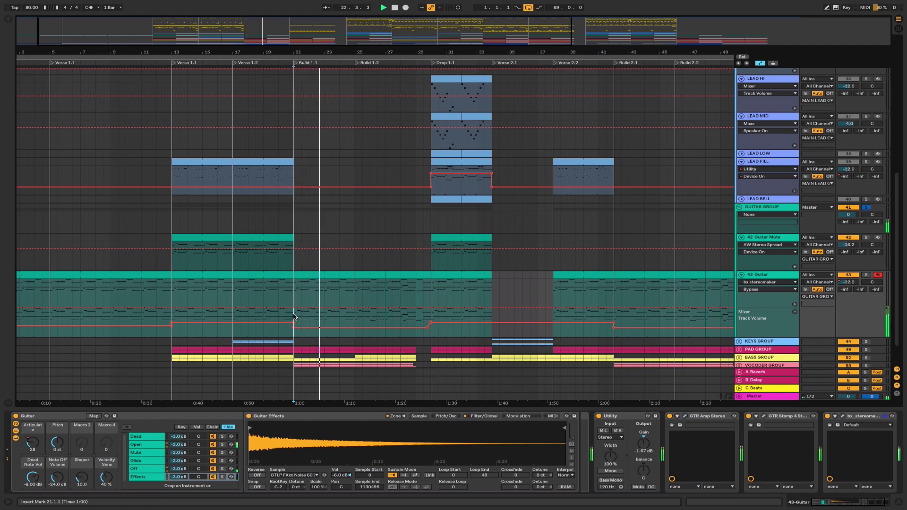
{"action": "key", "text": "a"}
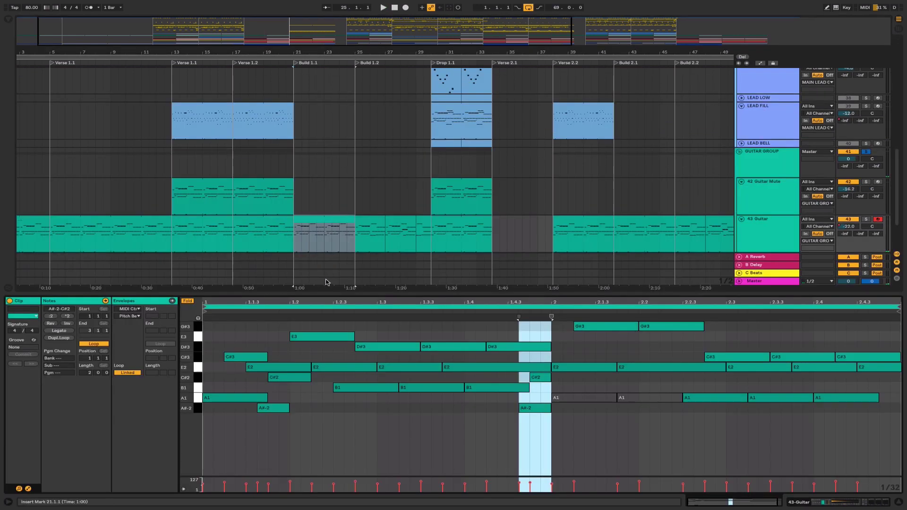
Inspect the A#-2 note in 43 Guitar's Build 1.1 clip, then show the Effects chain in its Guitar rack.
{"action": "left_click", "coordinate": [198, 412]}
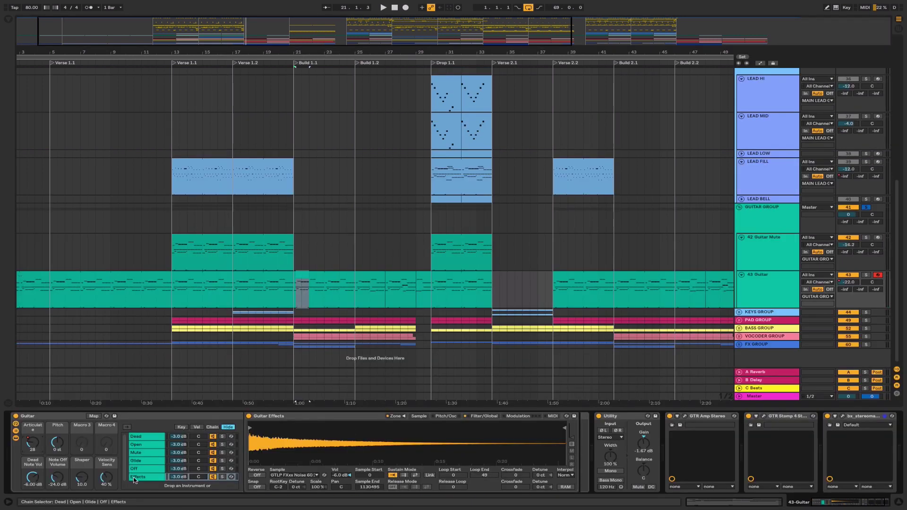
{"action": "left_click", "coordinate": [136, 477]}
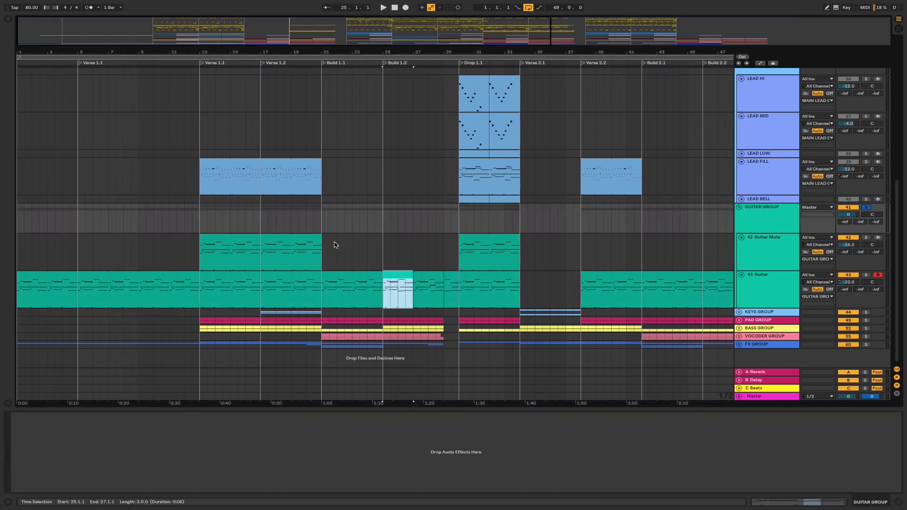
Unfold the KEYS GROUP, place the playback start at Verse 1.2 and show the Organ track's device.
{"action": "left_click", "coordinate": [208, 315]}
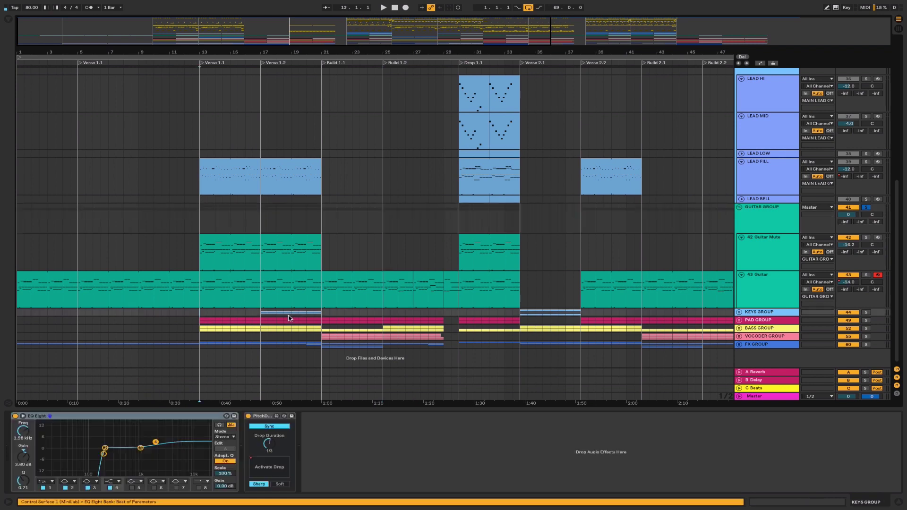
{"action": "left_click", "coordinate": [742, 316]}
{"action": "scroll", "coordinate": [760, 199], "scroll_direction": "down", "scroll_amount": 5}
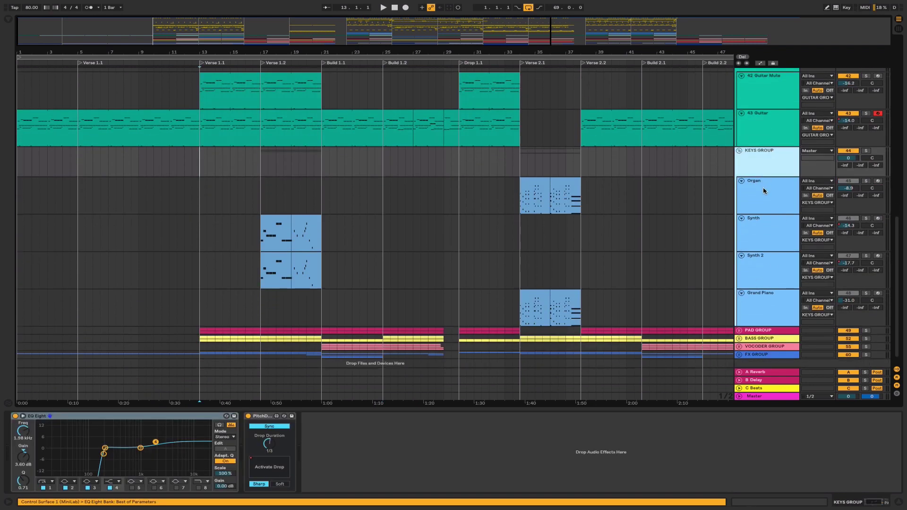
{"action": "left_click", "coordinate": [264, 201]}
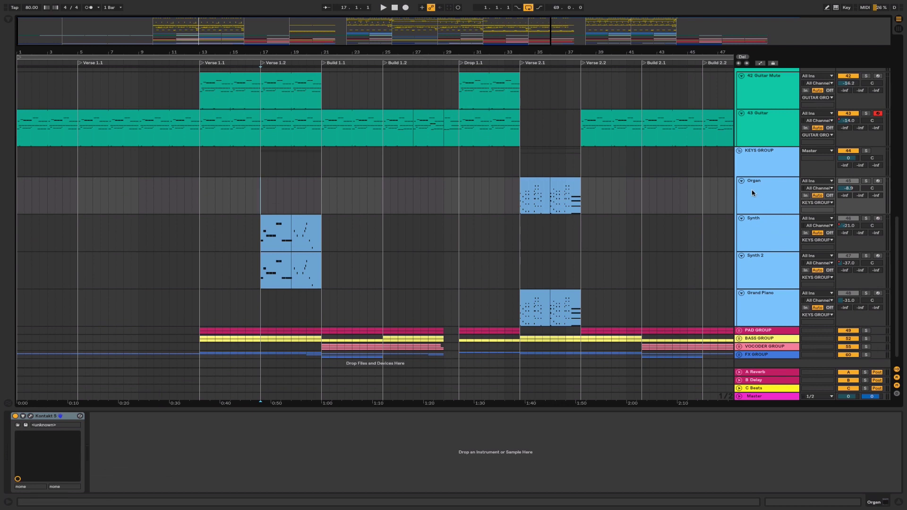
{"action": "left_click", "coordinate": [753, 193]}
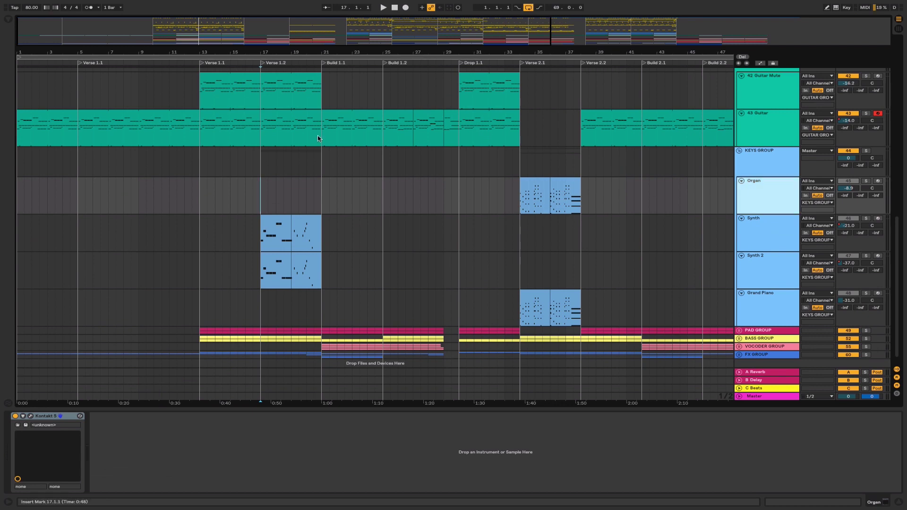
Solo the KEYS GROUP and play its Synth and Synth 2 parts from Verse 1.2, then stop.
{"action": "left_click", "coordinate": [866, 150]}
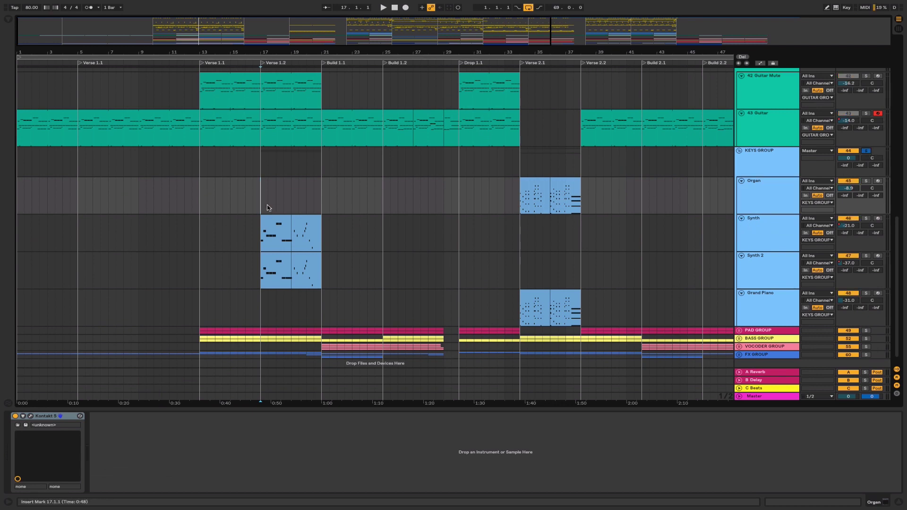
{"action": "left_click_drag", "start_coordinate": [197, 29], "coordinate": [193, 50]}
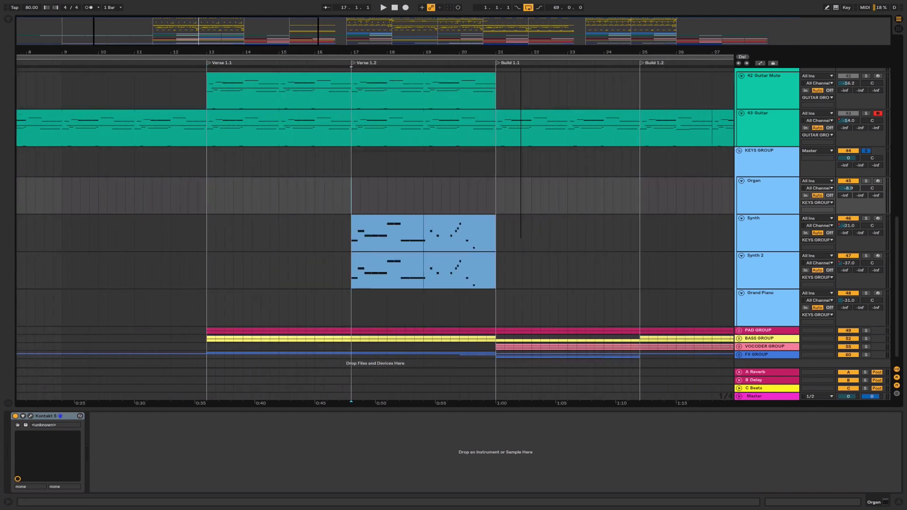
{"action": "key", "text": "space"}
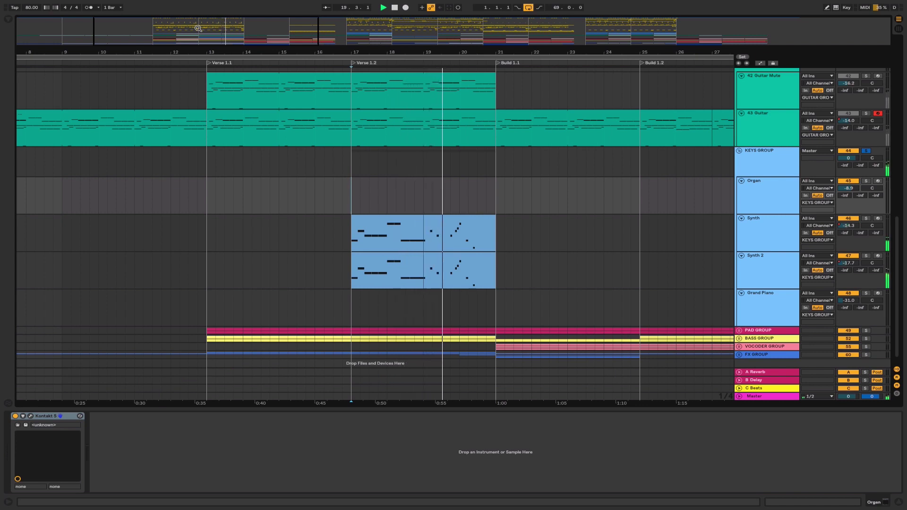
{"action": "key", "text": "a"}
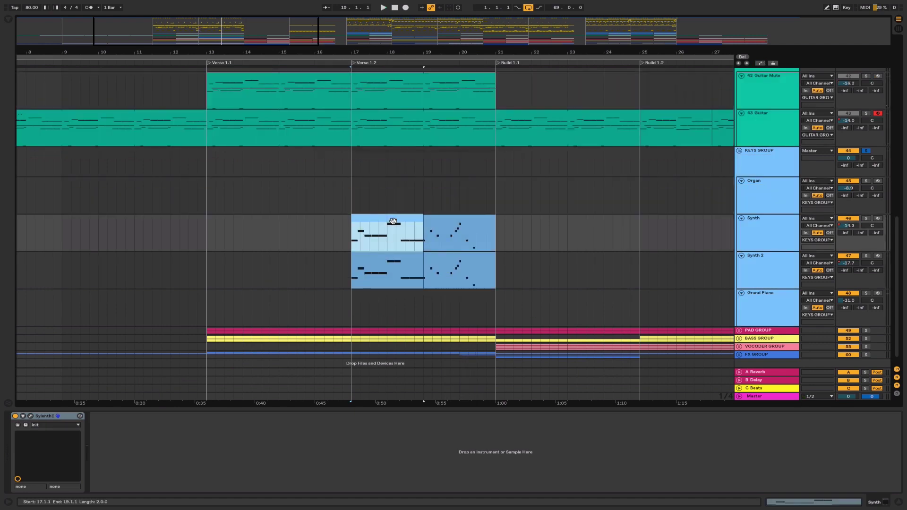
Show the devices of the Grand Piano and Organ tracks, then bring their Verse 2.1 clips into view.
{"action": "scroll", "coordinate": [403, 250], "scroll_direction": "up", "scroll_amount": 10}
{"action": "scroll", "coordinate": [420, 205], "scroll_direction": "down", "scroll_amount": 10}
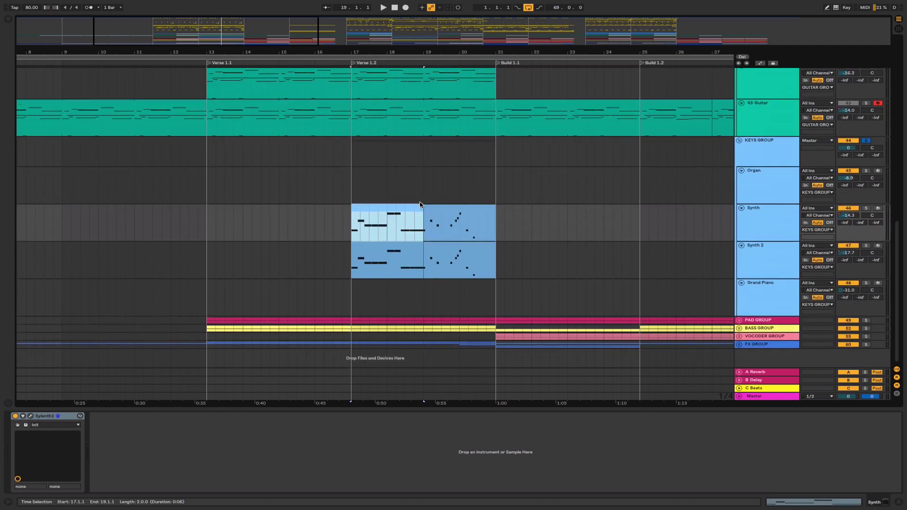
{"action": "left_click", "coordinate": [760, 301]}
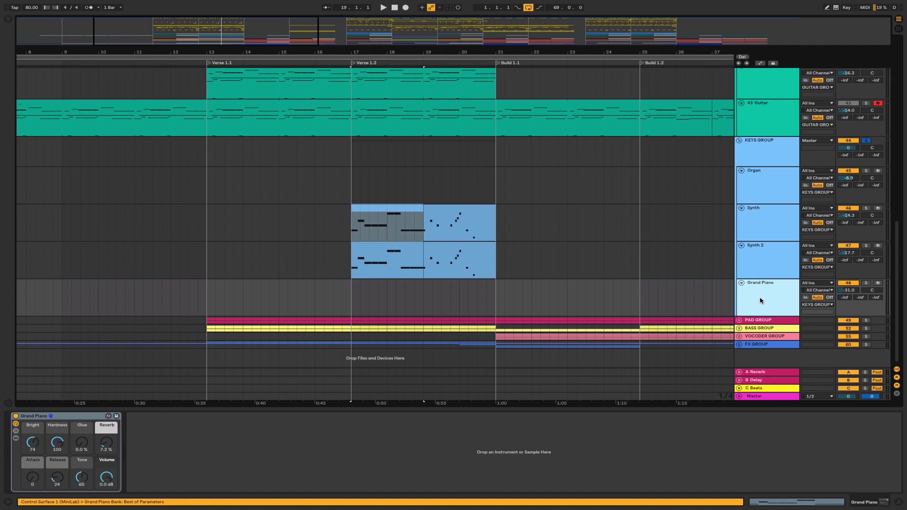
{"action": "left_click", "coordinate": [764, 190]}
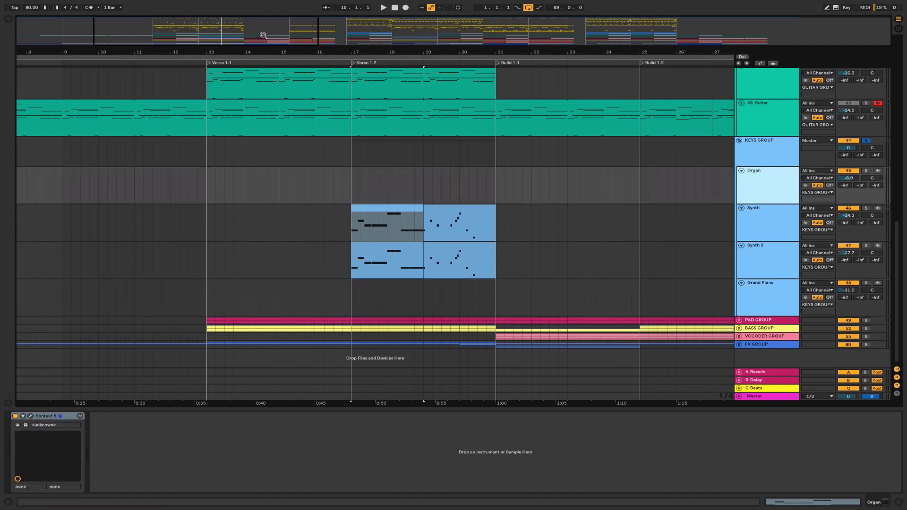
{"action": "left_click_drag", "start_coordinate": [262, 35], "coordinate": [262, 17]}
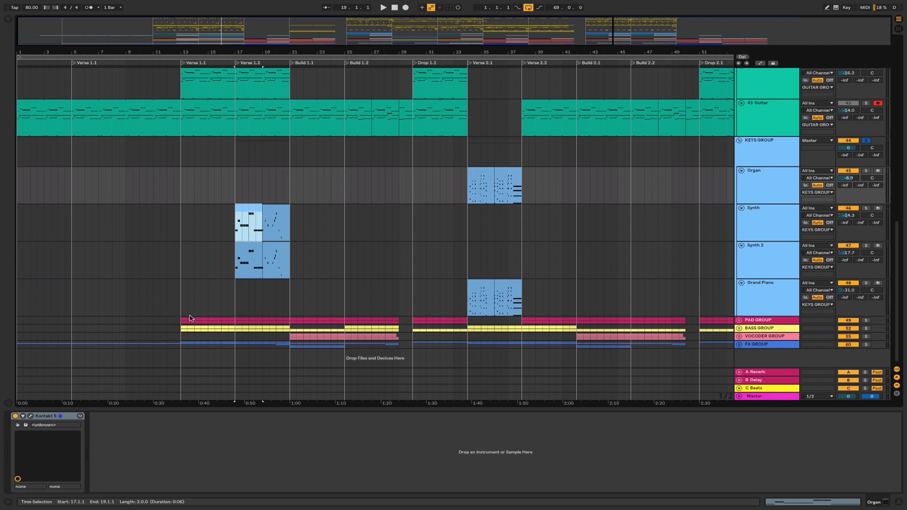
Unfold the PAD GROUP, then show the Analog Slow Sweep Pad device on Pad 1 and solo that track.
{"action": "left_click", "coordinate": [177, 323]}
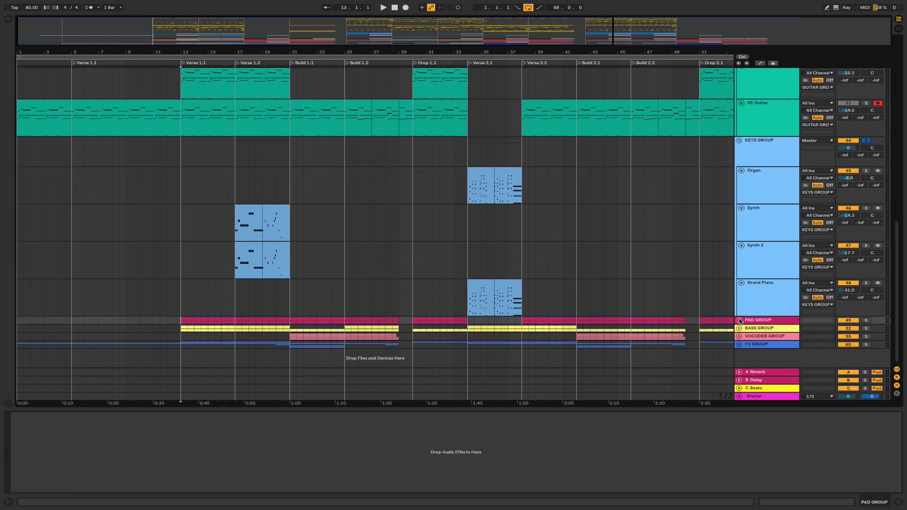
{"action": "left_click", "coordinate": [739, 320]}
{"action": "left_click", "coordinate": [767, 273]}
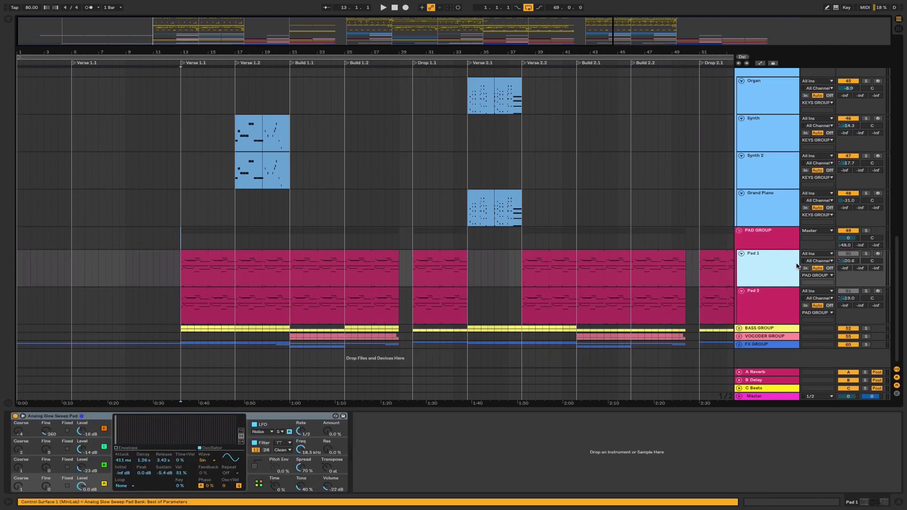
{"action": "left_click", "coordinate": [866, 255]}
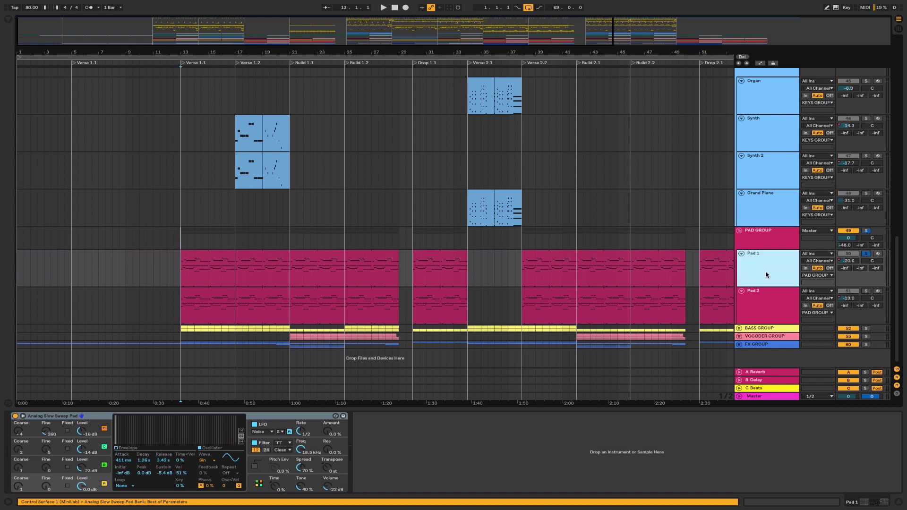
Play Pad 1 from the start of Verse 1.1, then switch the solo to Pad 2 during playback.
{"action": "left_click", "coordinate": [199, 261]}
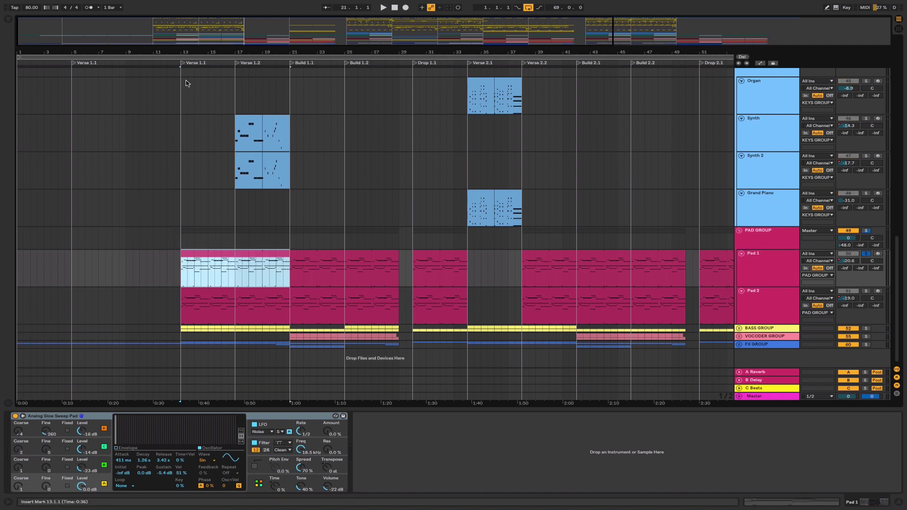
{"action": "scroll", "coordinate": [198, 261], "scroll_direction": "up", "scroll_amount": 2}
{"action": "scroll", "coordinate": [207, 261], "scroll_direction": "up", "scroll_amount": 1}
{"action": "key", "text": "space"}
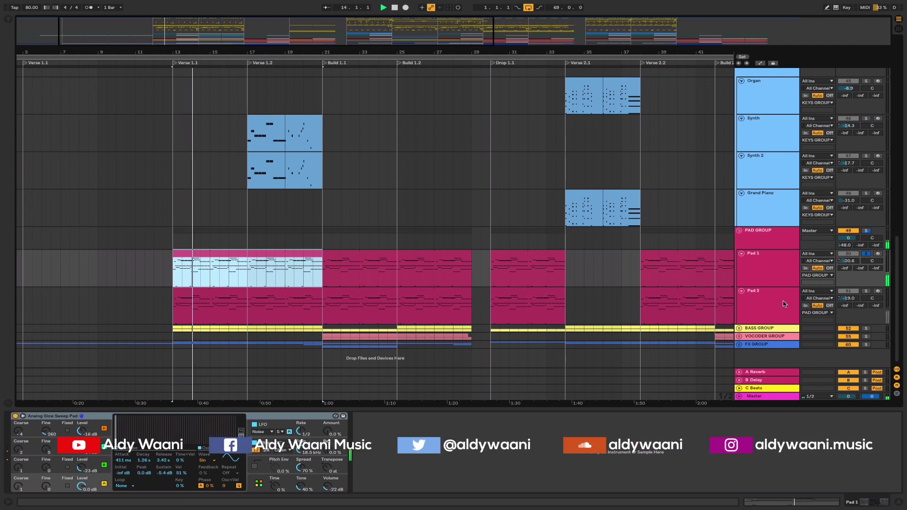
{"action": "left_click", "coordinate": [866, 292]}
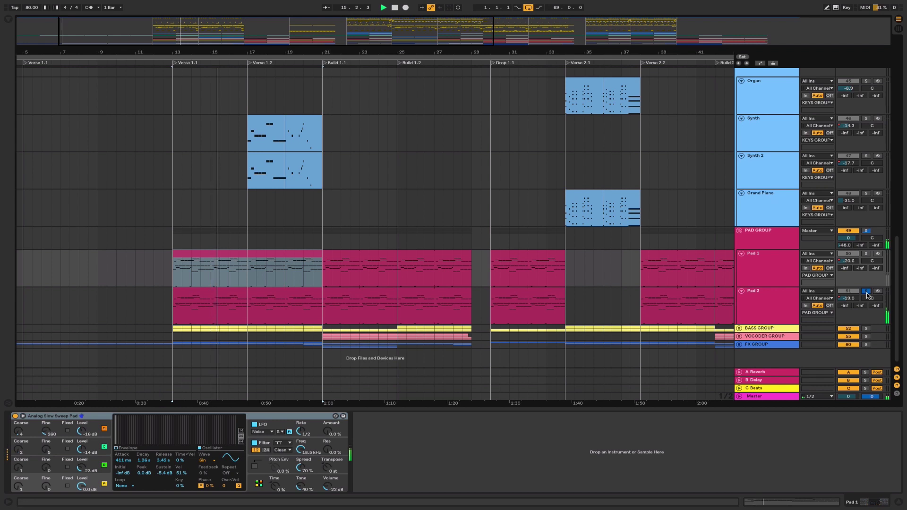
Stop playback, open Pad 2's Sylenth1 plugin window and inspect the waveform options of Oscillator A1.
{"action": "left_click", "coordinate": [780, 302]}
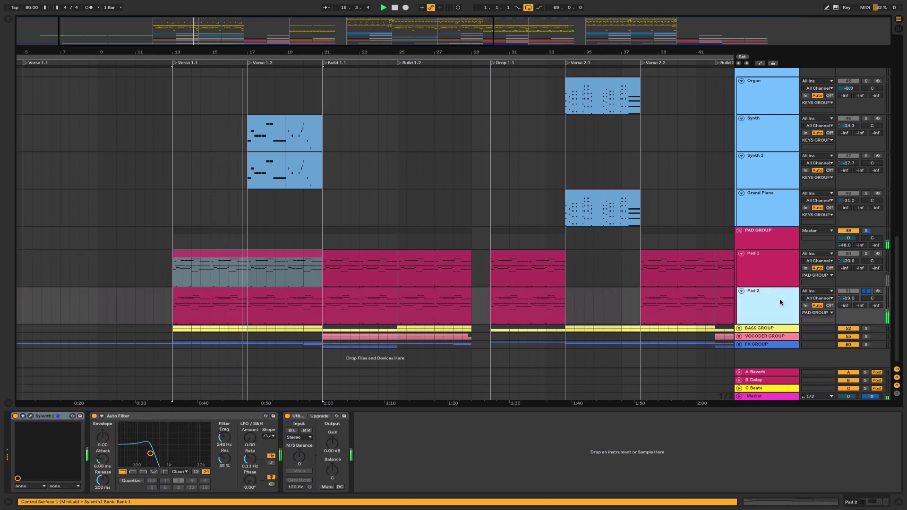
{"action": "left_click", "coordinate": [42, 418]}
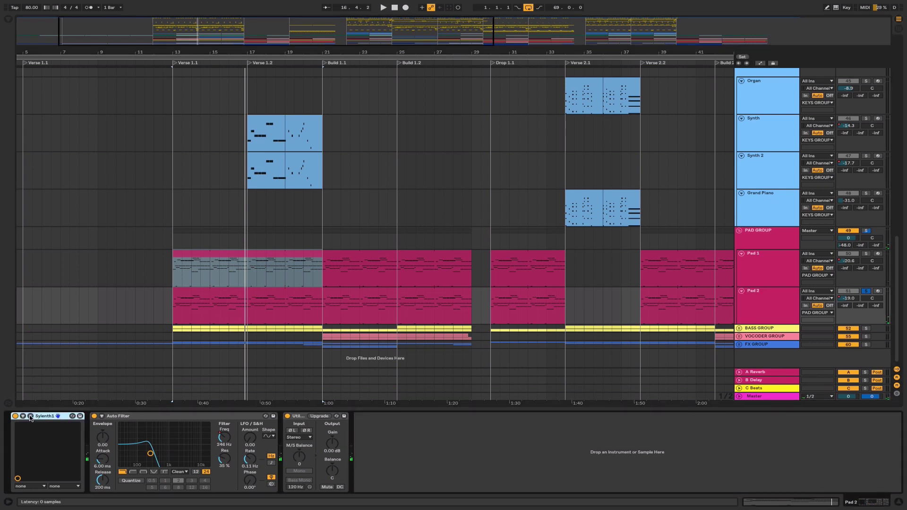
{"action": "left_click", "coordinate": [30, 416]}
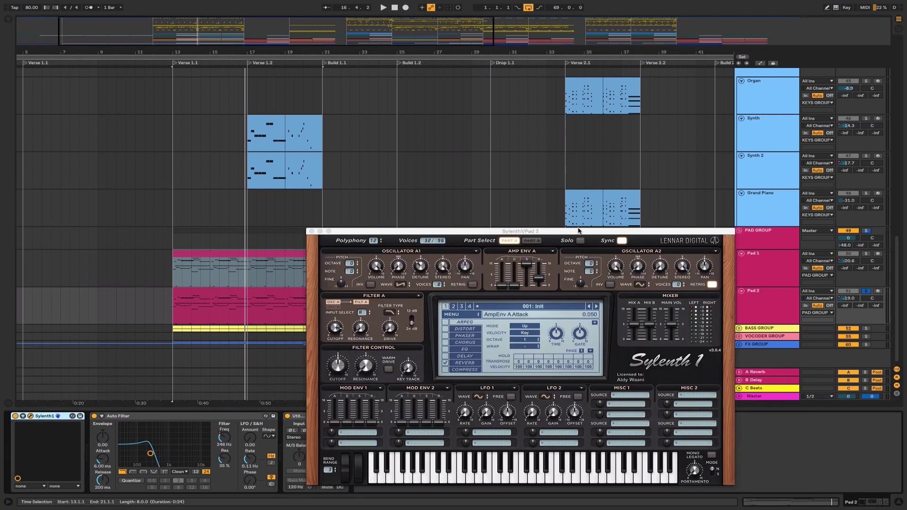
{"action": "left_click_drag", "start_coordinate": [578, 230], "coordinate": [424, 161]}
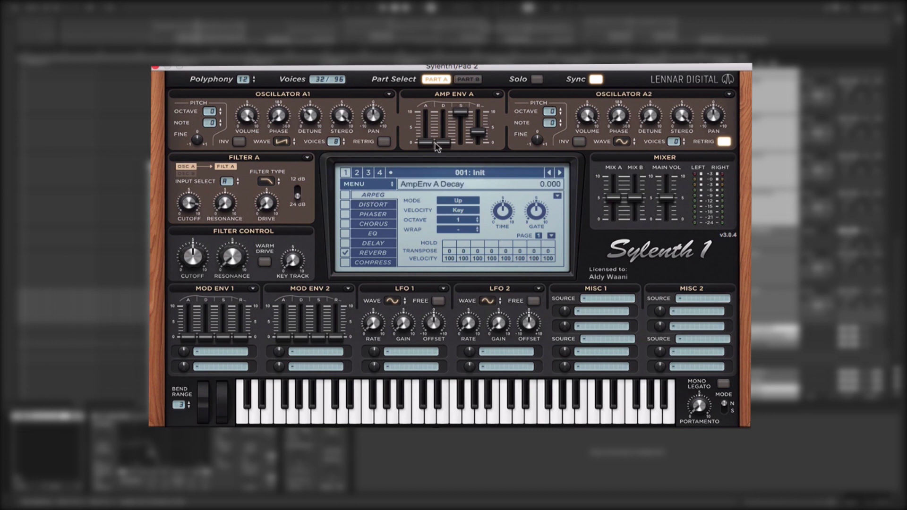
{"action": "left_click", "coordinate": [282, 141]}
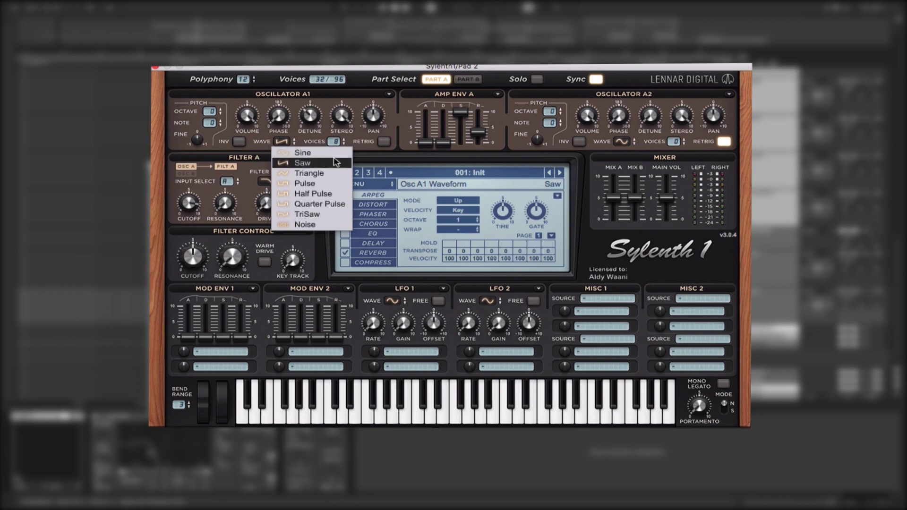
{"action": "left_click", "coordinate": [690, 88]}
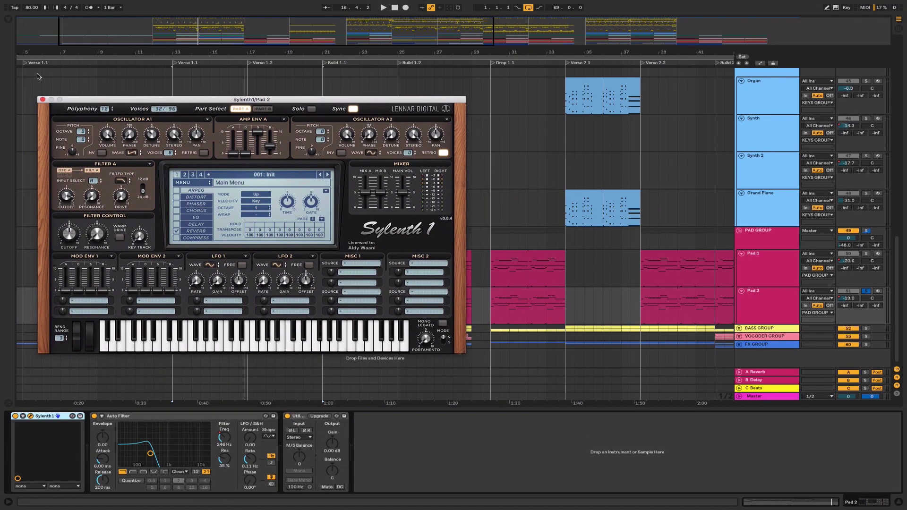
Close the Sylenth1 window, review Pad 2's device chain and solo the whole PAD GROUP.
{"action": "left_click", "coordinate": [42, 100]}
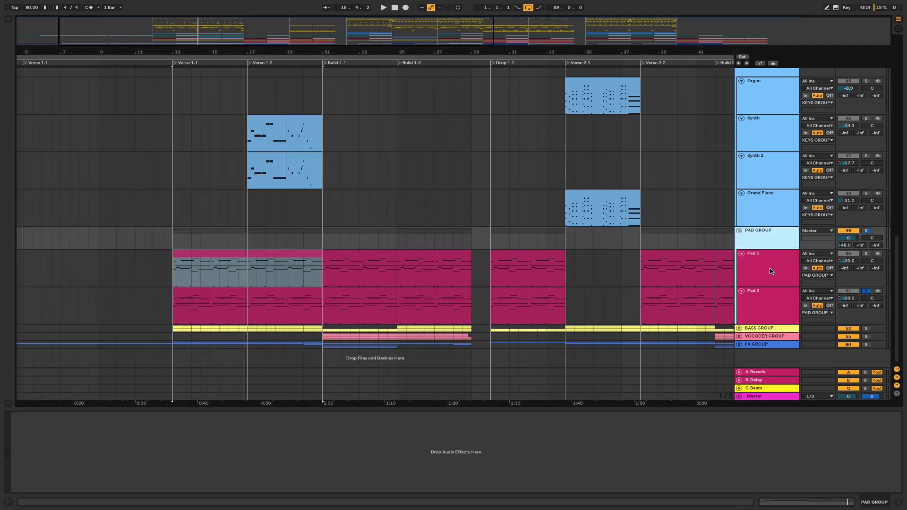
{"action": "left_click", "coordinate": [765, 312]}
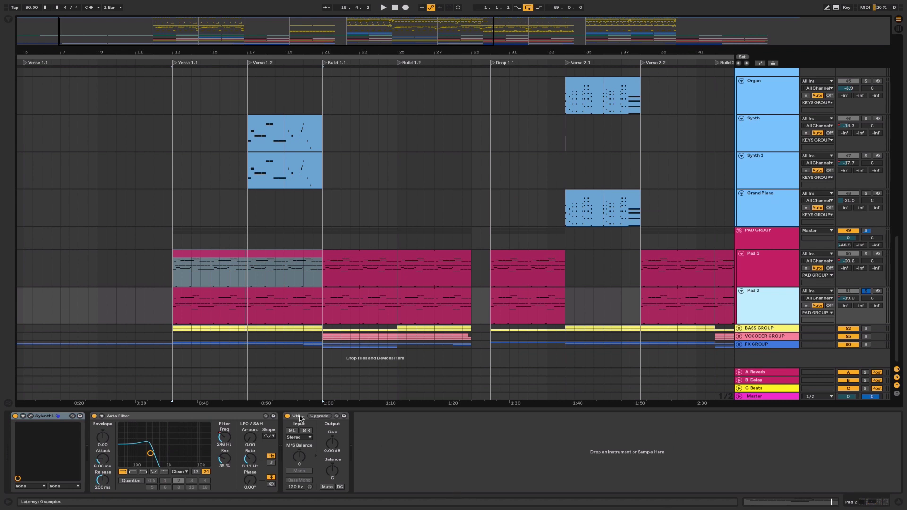
{"action": "left_click", "coordinate": [767, 237]}
Show the BASS GROUP's effects, then unfold the group and show the devices of its BASS track.
{"action": "left_click", "coordinate": [774, 330]}
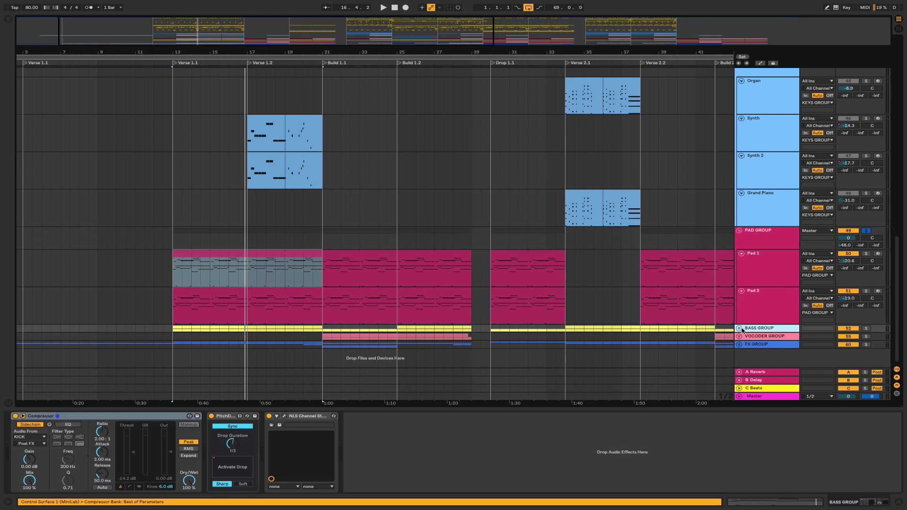
{"action": "left_click", "coordinate": [739, 328]}
{"action": "scroll", "coordinate": [740, 329], "scroll_direction": "down", "scroll_amount": 3}
{"action": "left_click", "coordinate": [760, 291]}
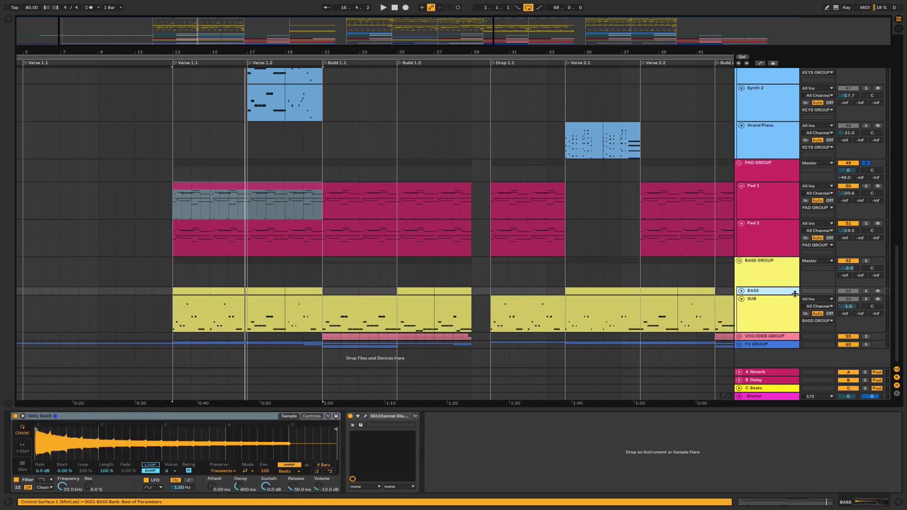
Solo and unfold the BASS track, play it from Verse 1.1, then show the SUB track's Sylenth1 device.
{"action": "left_click", "coordinate": [866, 292]}
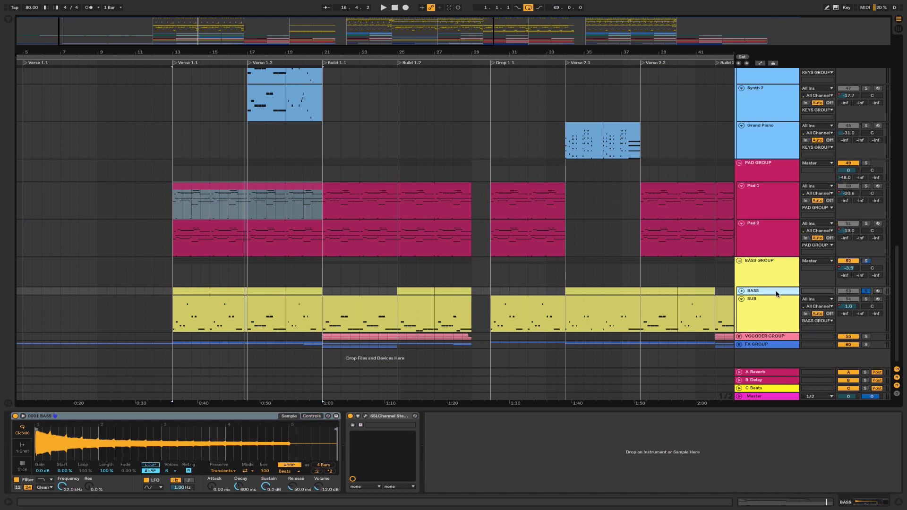
{"action": "left_click", "coordinate": [740, 291]}
{"action": "key", "text": "space"}
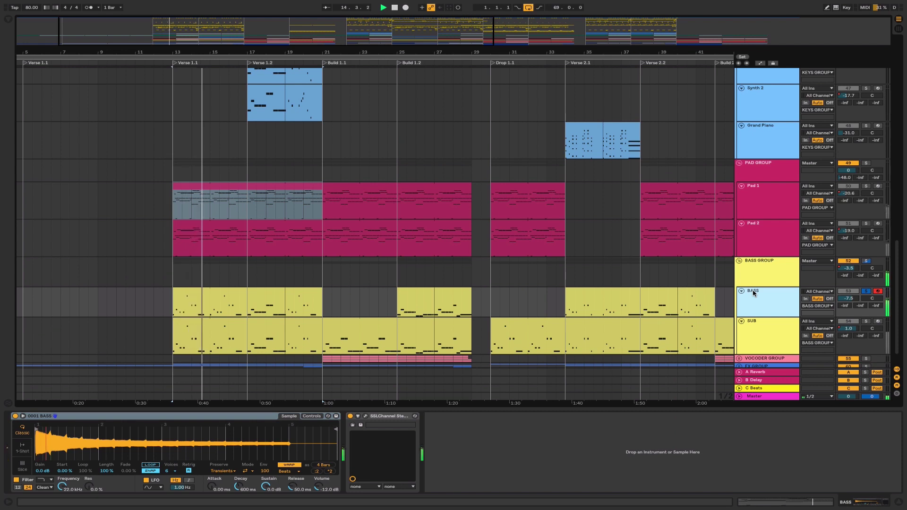
{"action": "left_click", "coordinate": [769, 325]}
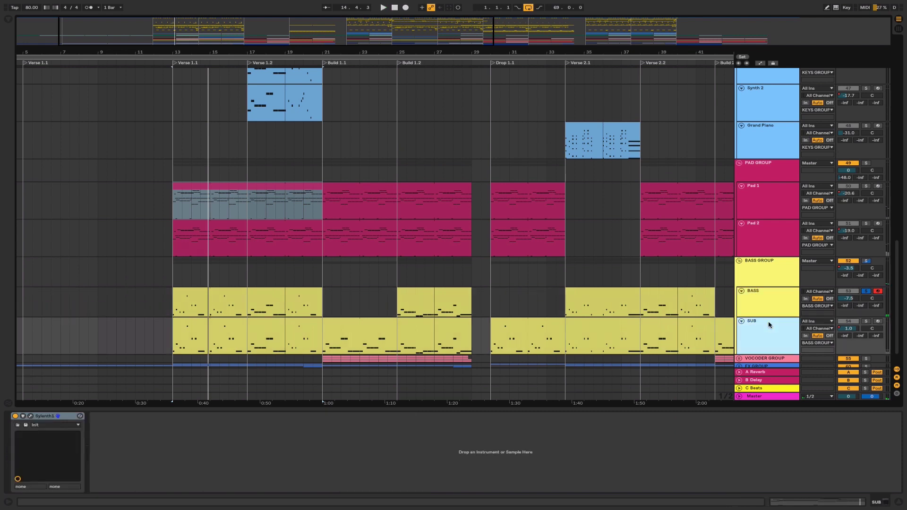
Solo the SUB track and play it, then show the bank options of its Sylenth1 plugin.
{"action": "key", "text": "space"}
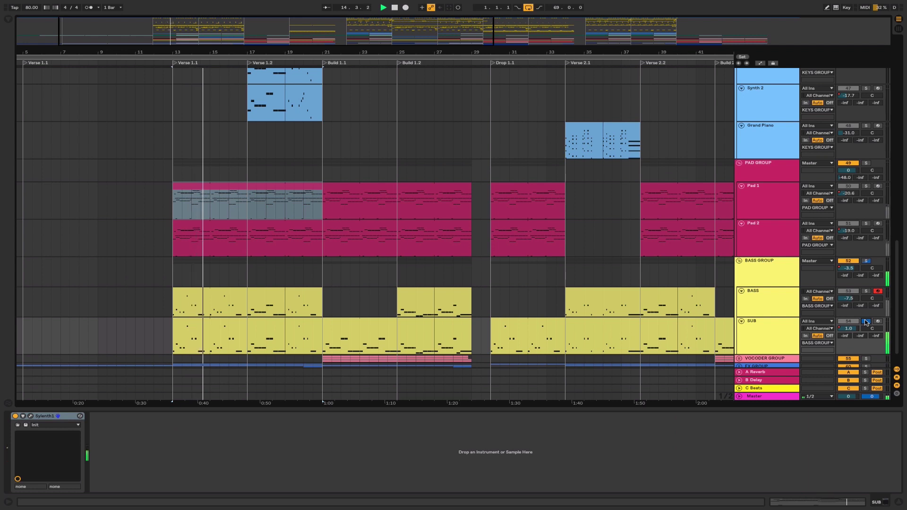
{"action": "left_click", "coordinate": [865, 321]}
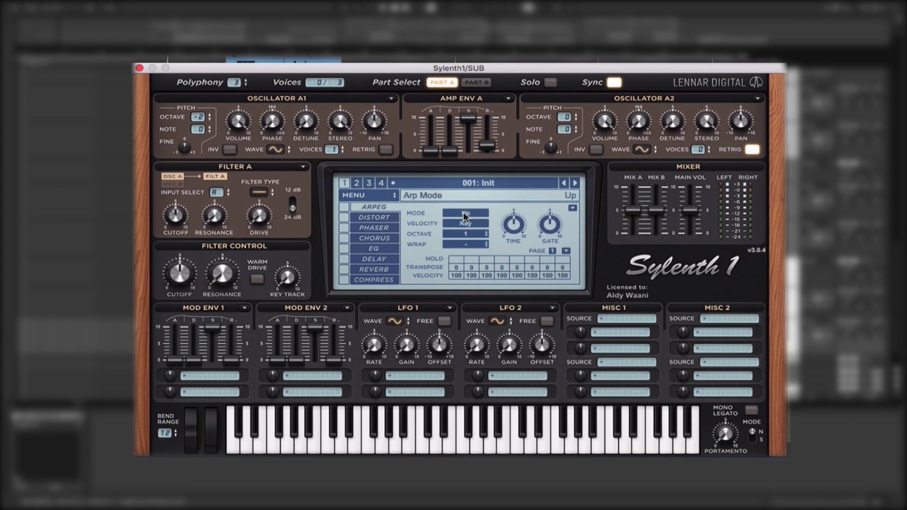
{"action": "left_click", "coordinate": [348, 195]}
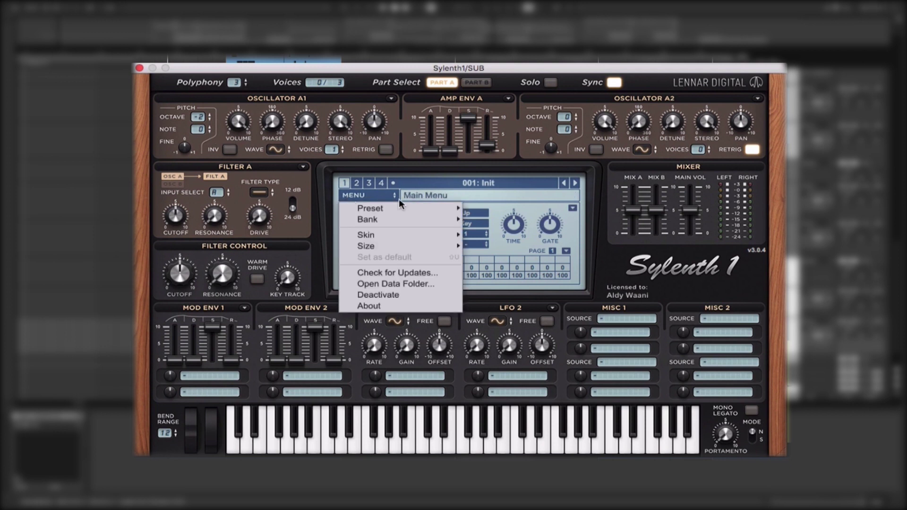
{"action": "mouse_move", "coordinate": [401, 221]}
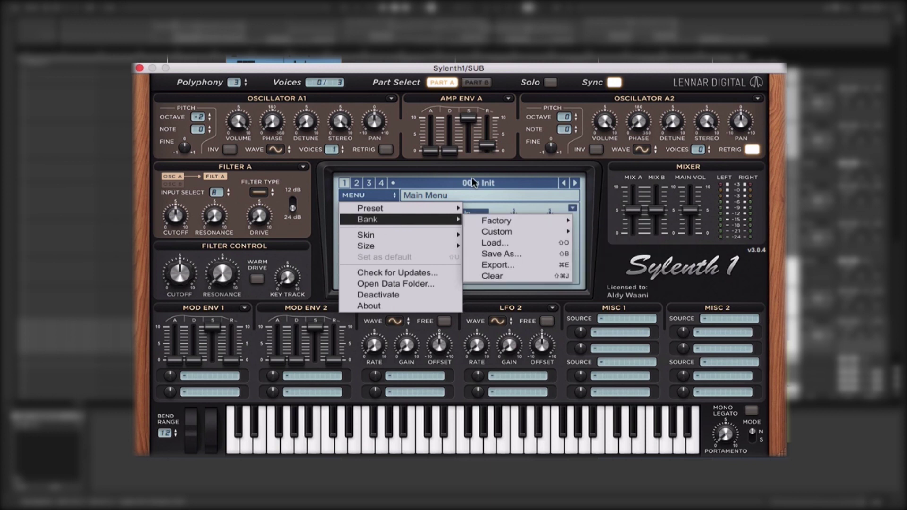
{"action": "left_click", "coordinate": [534, 71]}
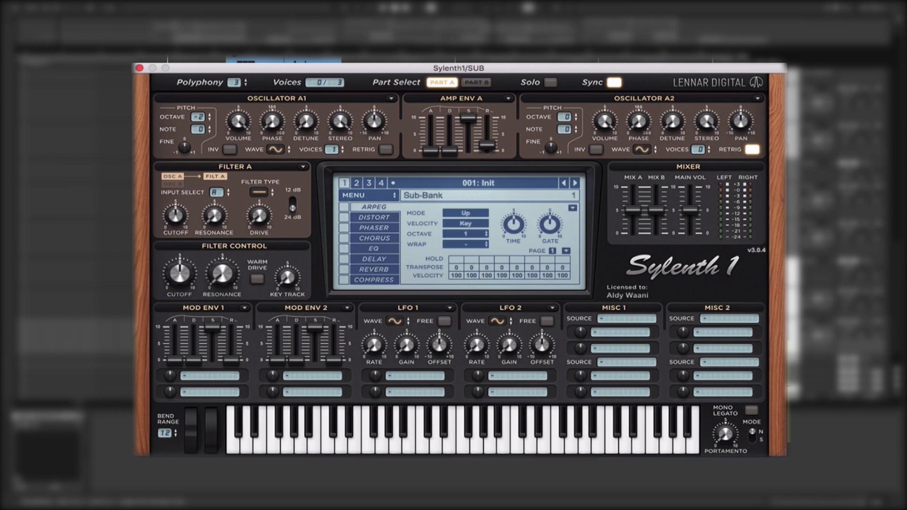
Inspect the waveform options of Oscillator A1 in SUB's Sylenth1, keeping Sine, and close the plugin window.
{"action": "left_click", "coordinate": [275, 149]}
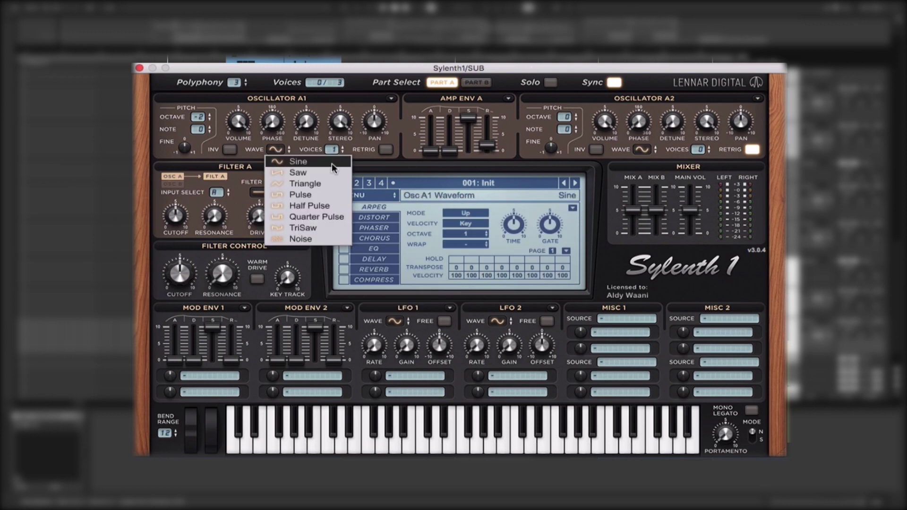
{"action": "left_click", "coordinate": [334, 152]}
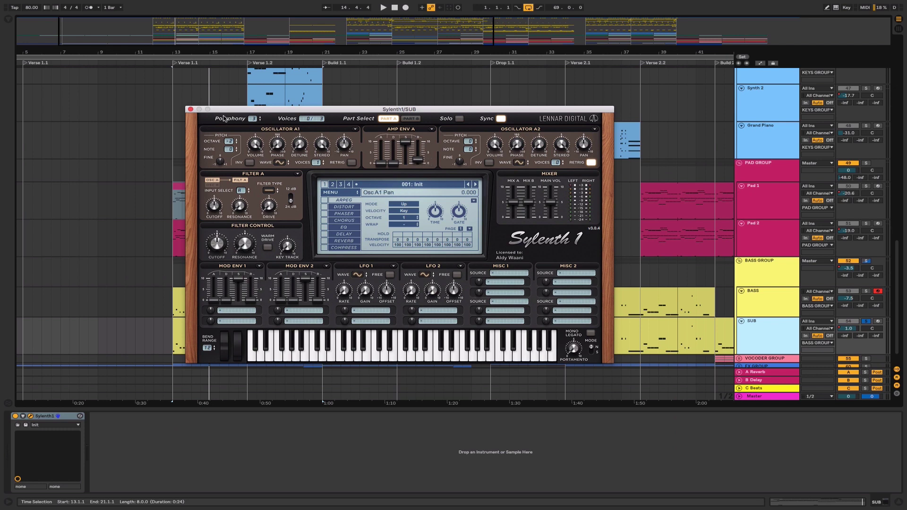
{"action": "left_click", "coordinate": [191, 109]}
Fold the BASS GROUP, unfold the FX GROUP and its Clock track, and solo Clock.
{"action": "left_click", "coordinate": [739, 239]}
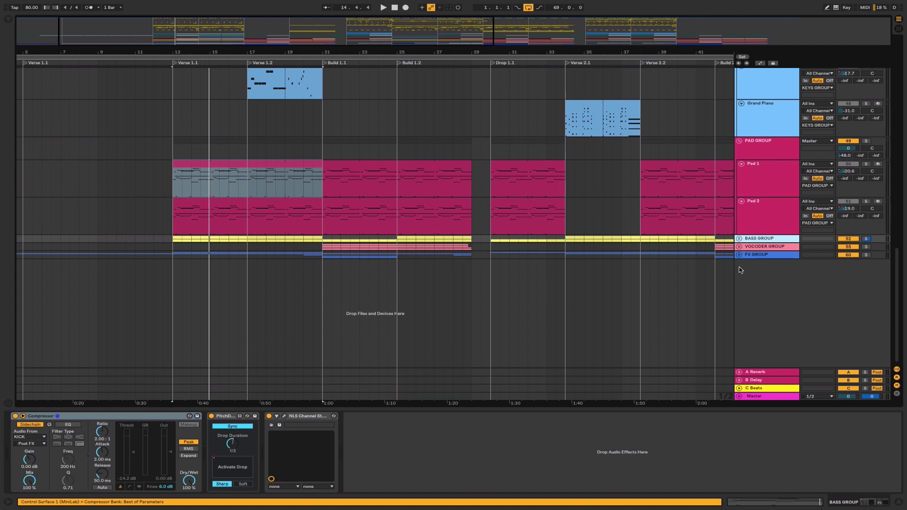
{"action": "left_click", "coordinate": [756, 256]}
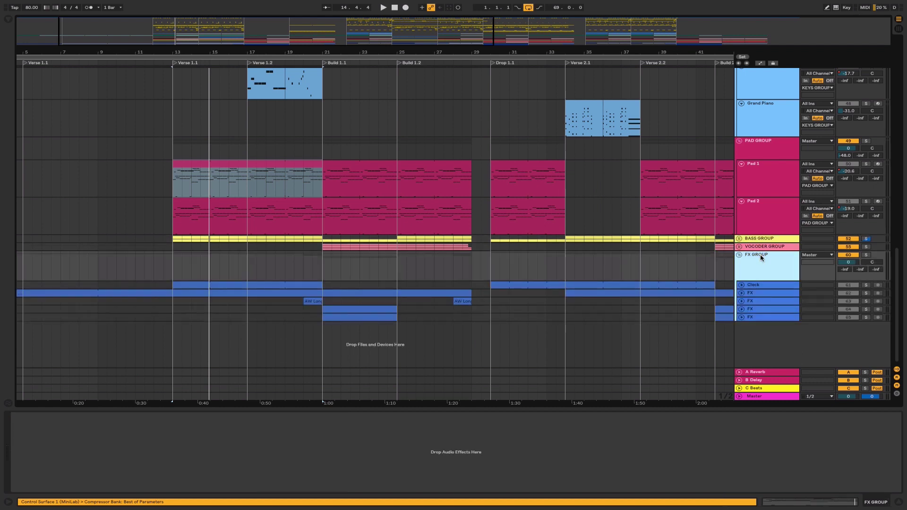
{"action": "left_click", "coordinate": [741, 286]}
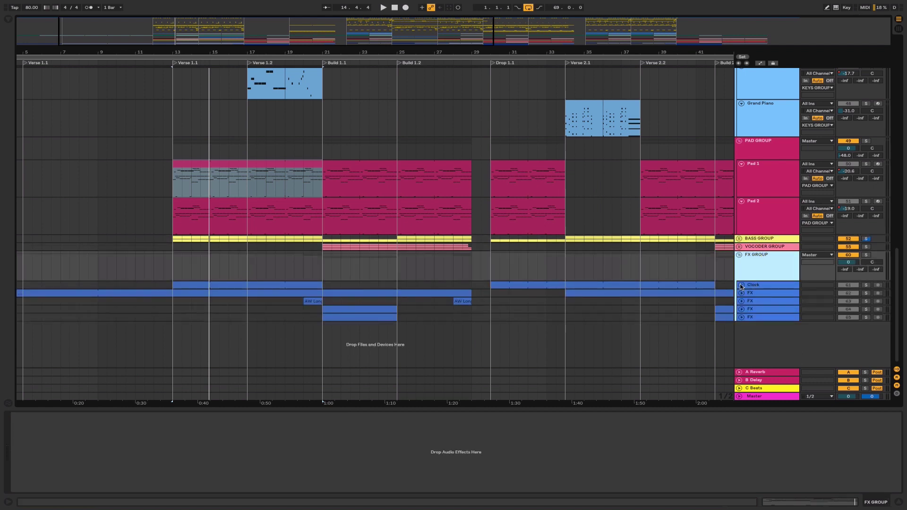
{"action": "left_click", "coordinate": [865, 286]}
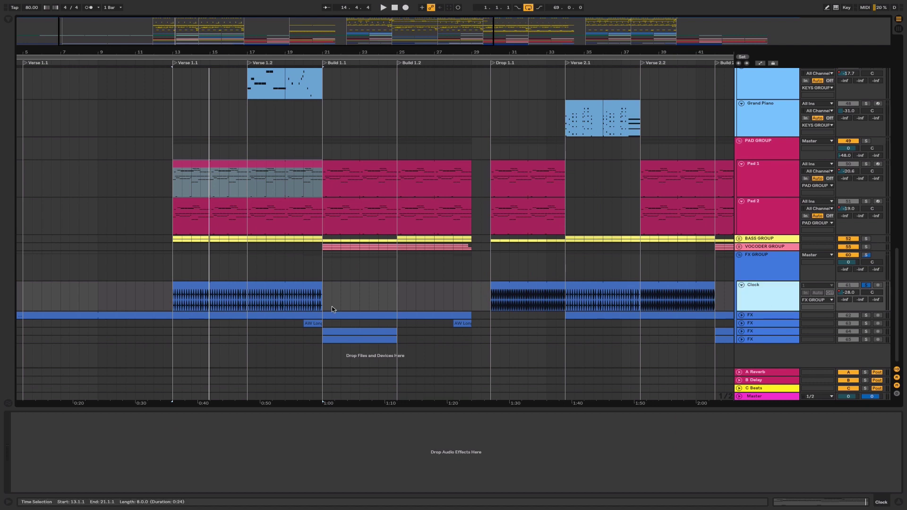
Select the Clock clip from Verse 1.1 to Build 1.1, check its volume automation and zoom to the clip.
{"action": "left_click", "coordinate": [232, 289]}
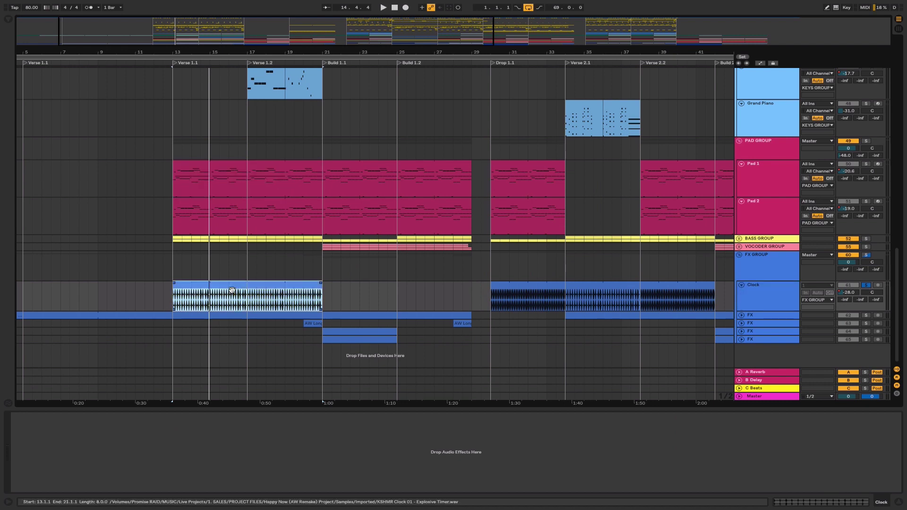
{"action": "left_click", "coordinate": [180, 298]}
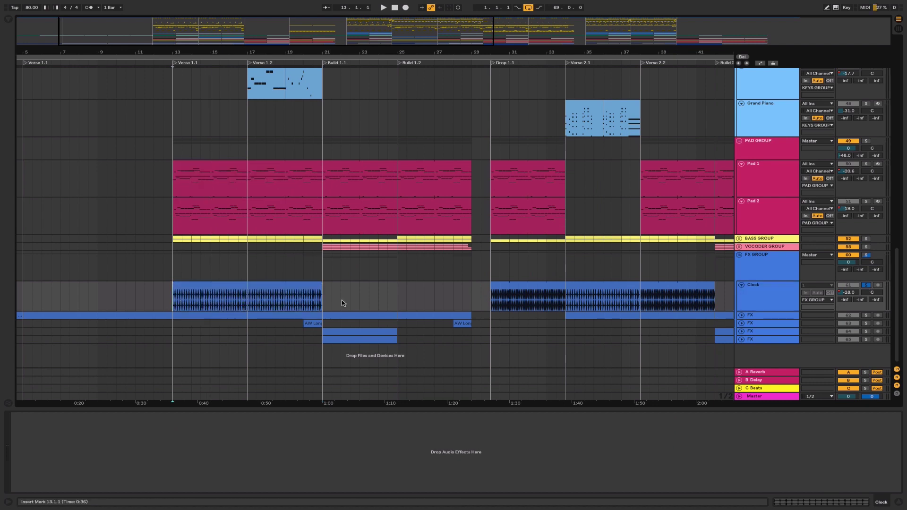
{"action": "left_click_drag", "start_coordinate": [325, 300], "coordinate": [188, 293]}
{"action": "key", "text": "a"}
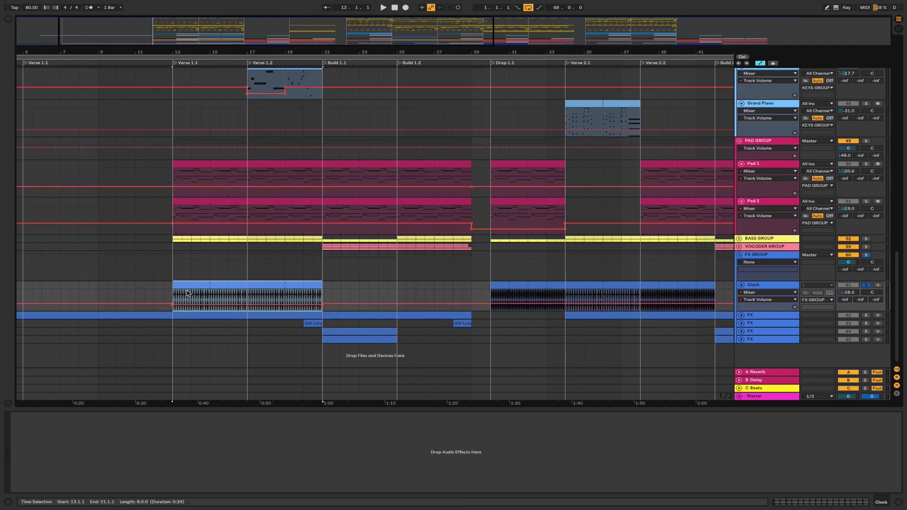
{"action": "key", "text": "a"}
{"action": "key", "text": "z"}
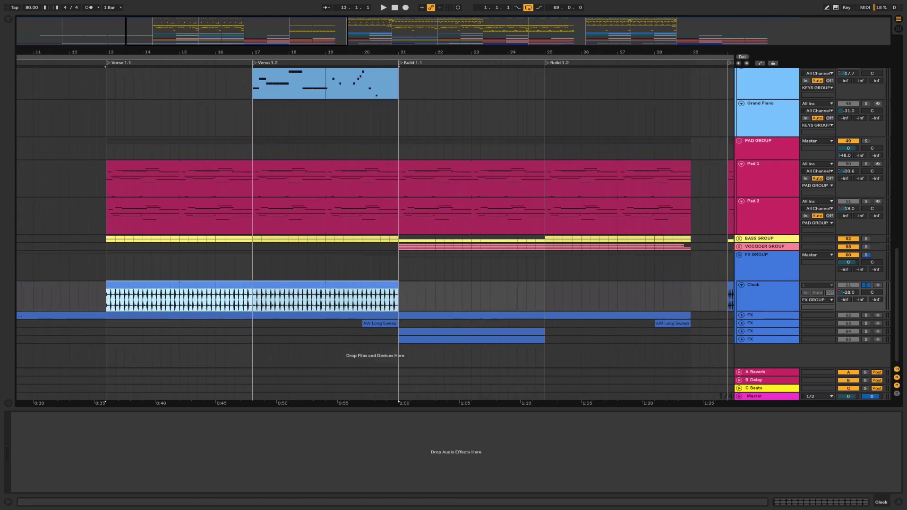
Show the Clock track's clips across the whole arrangement and select the first one at Verse 1.1.
{"action": "left_click", "coordinate": [214, 282]}
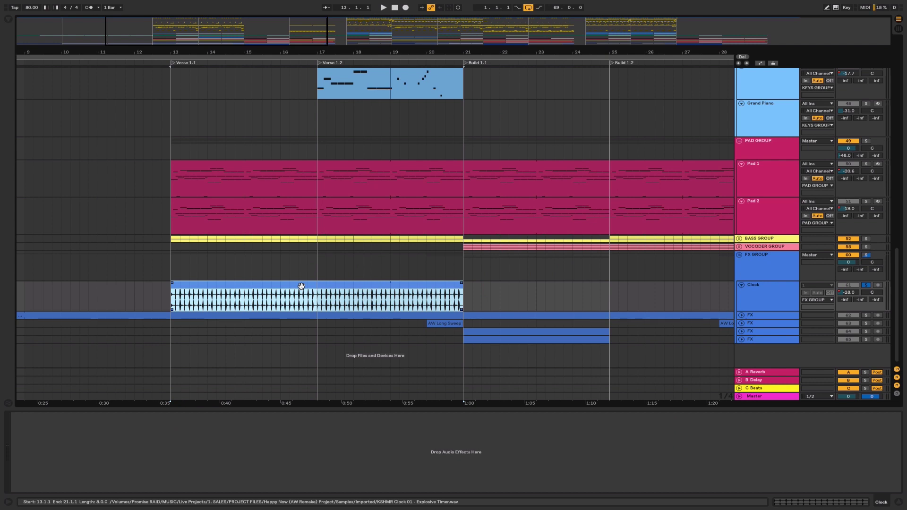
{"action": "left_click_drag", "start_coordinate": [286, 41], "coordinate": [286, 11]}
{"action": "left_click", "coordinate": [244, 288]}
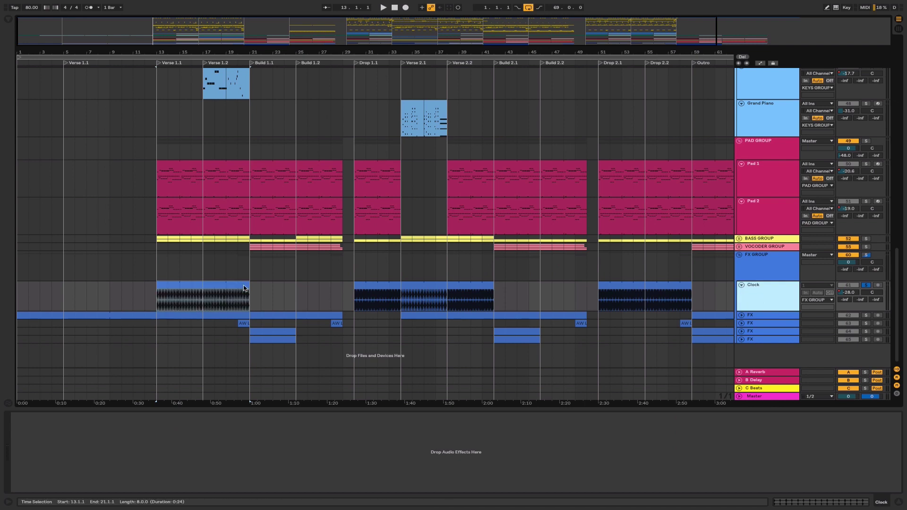
{"action": "left_click", "coordinate": [245, 287]}
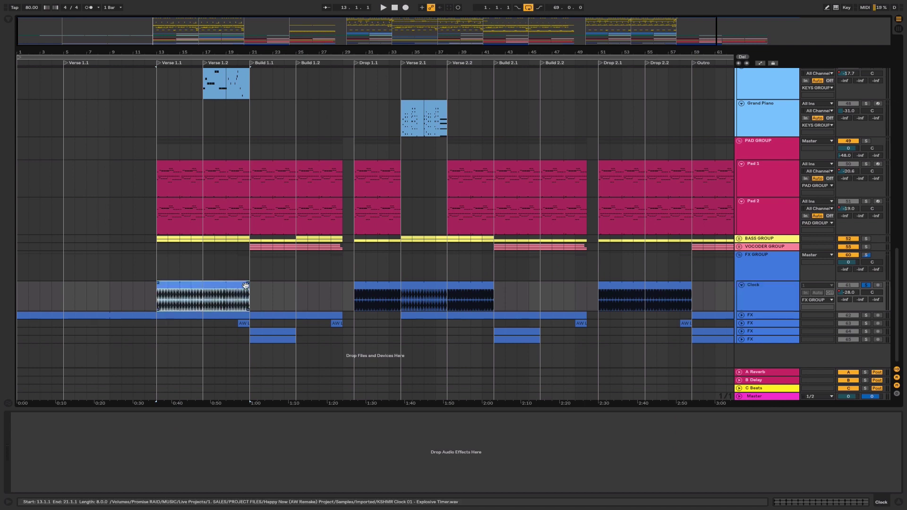
Unsolo the Clock track, play from Verse 1.1 with the FX GROUP soloed, then unsolo the group to hear the full mix.
{"action": "left_click", "coordinate": [753, 288]}
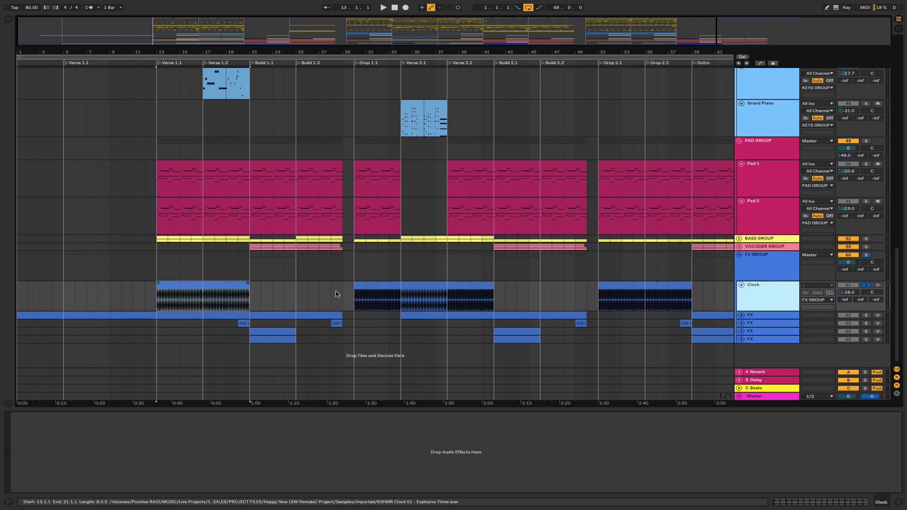
{"action": "left_click", "coordinate": [870, 286]}
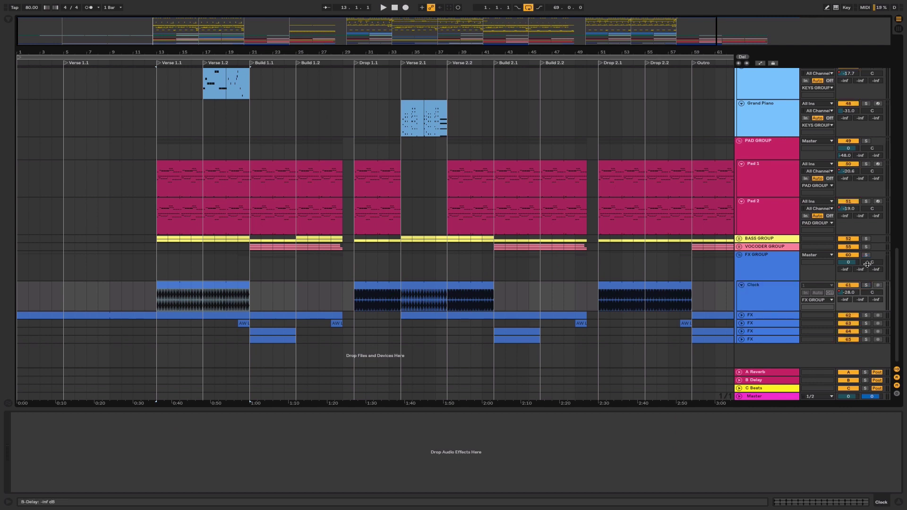
{"action": "key", "text": "space"}
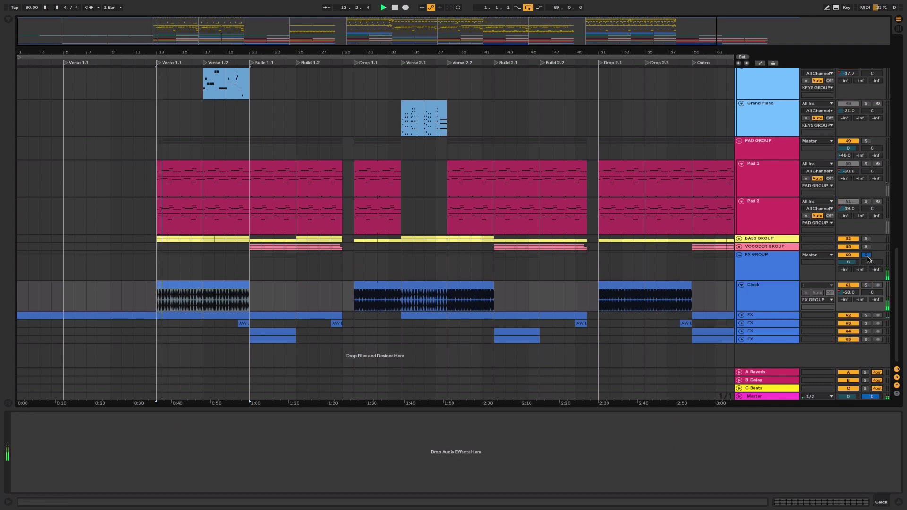
{"action": "left_click", "coordinate": [867, 256]}
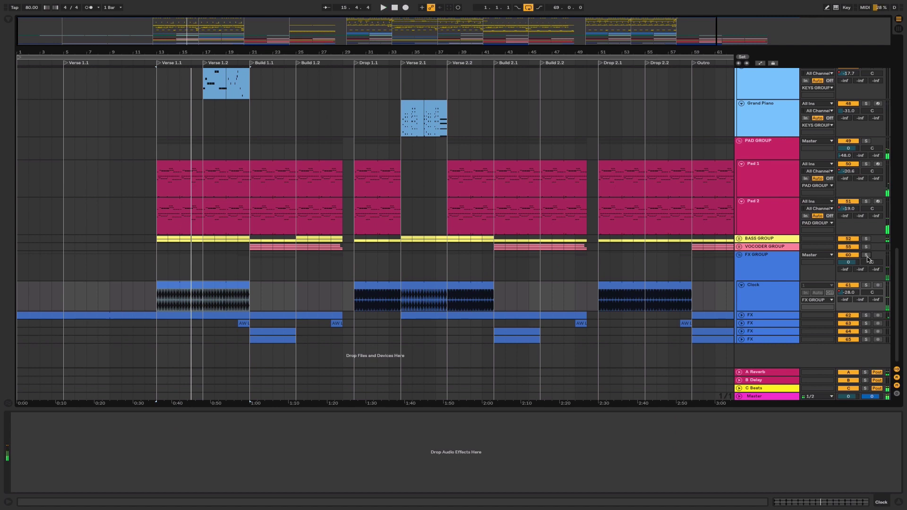
Check the FX GROUP and Clock track for effects, and point out the Clock clip at Verse 1.1.
{"action": "left_click", "coordinate": [783, 279]}
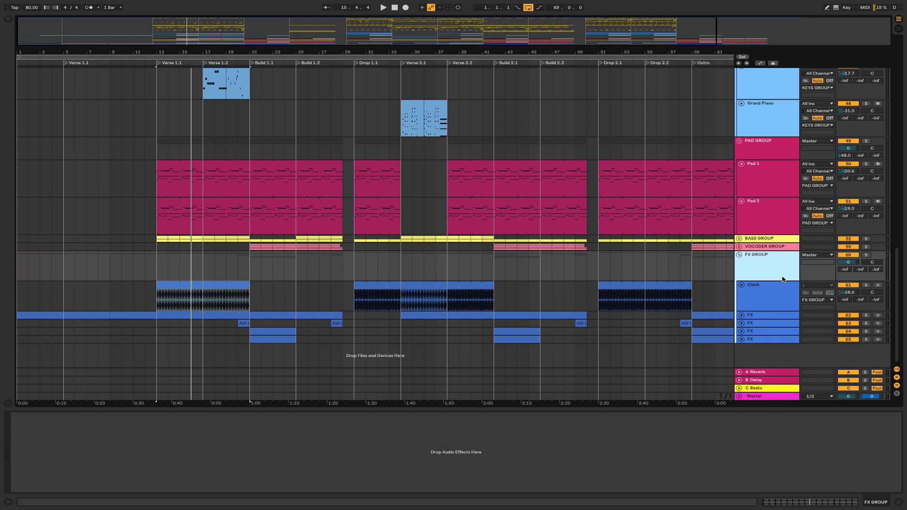
{"action": "left_click", "coordinate": [779, 299]}
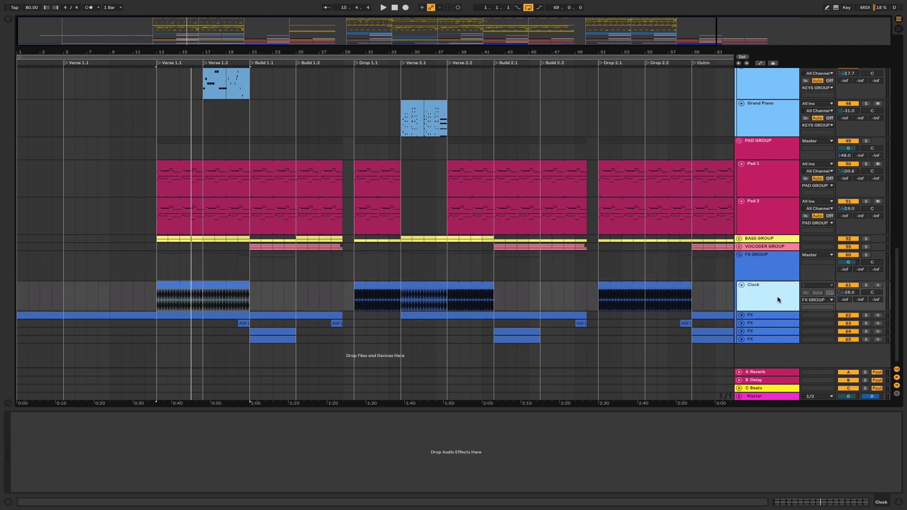
{"action": "left_click", "coordinate": [224, 287]}
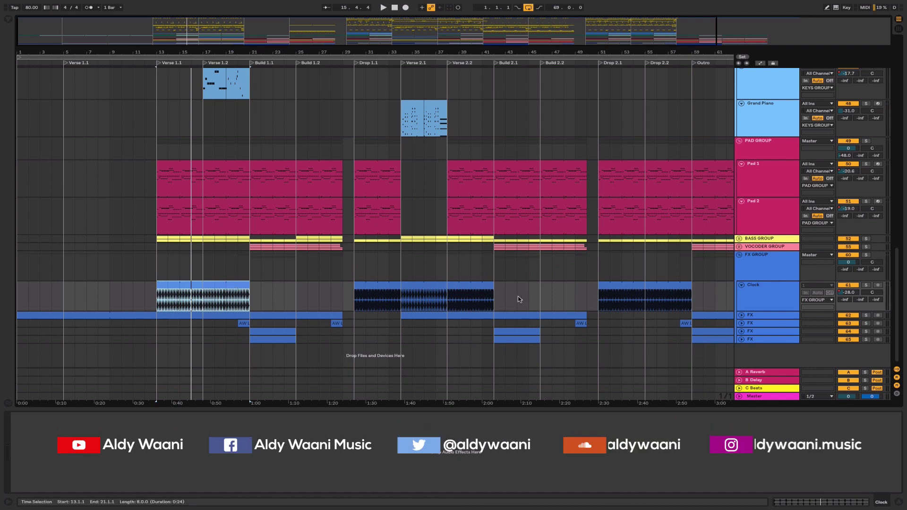
{"action": "left_click", "coordinate": [755, 297]}
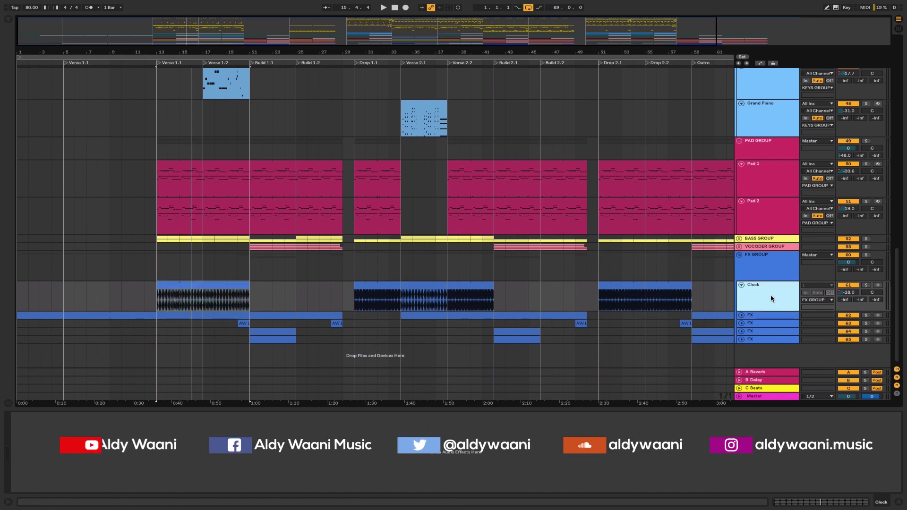
Look through the project's tracks from the drums to the FX and show the FOLEY track's EQ Eight.
{"action": "scroll", "coordinate": [772, 299], "scroll_direction": "up", "scroll_amount": 5}
{"action": "scroll", "coordinate": [770, 299], "scroll_direction": "up", "scroll_amount": 6}
{"action": "scroll", "coordinate": [767, 299], "scroll_direction": "up", "scroll_amount": 2}
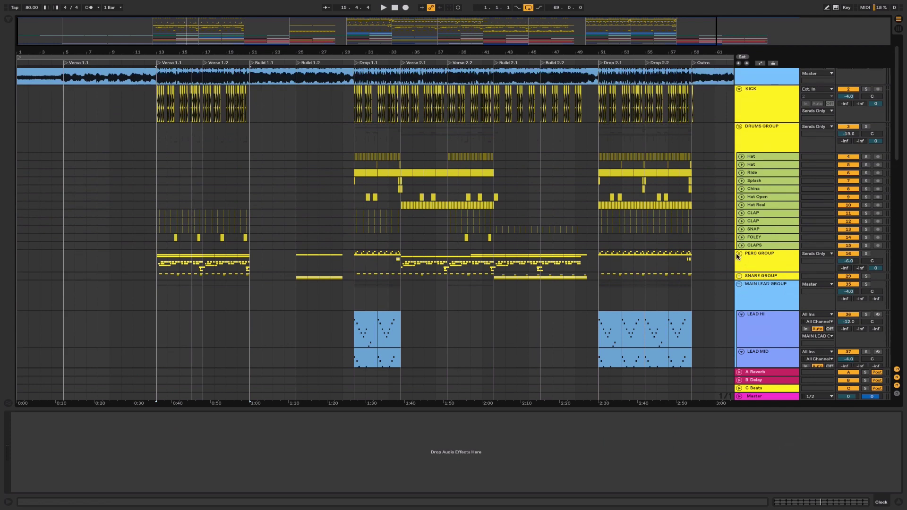
{"action": "left_click", "coordinate": [748, 239]}
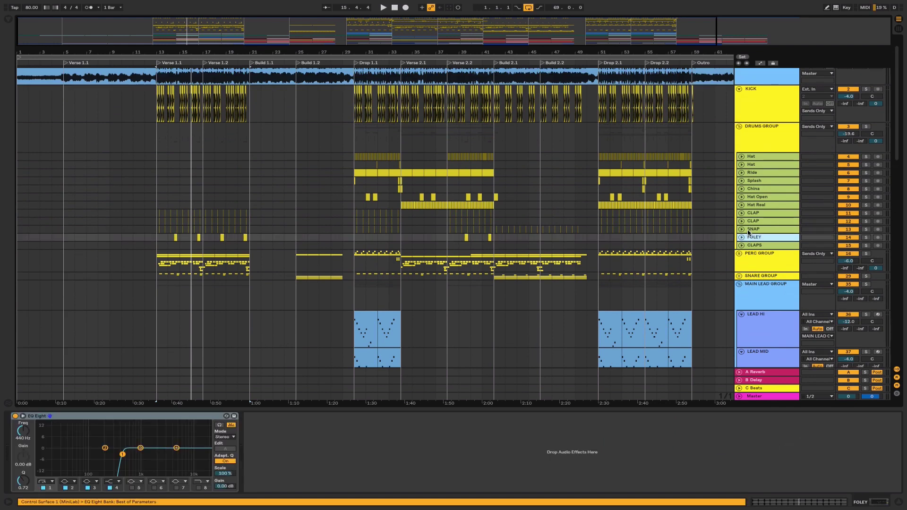
{"action": "scroll", "coordinate": [752, 222], "scroll_direction": "down", "scroll_amount": 15}
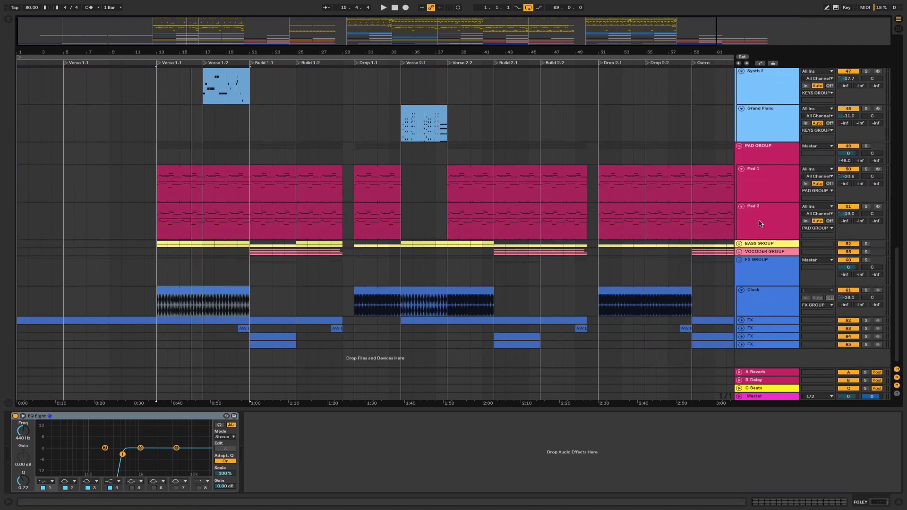
{"action": "scroll", "coordinate": [759, 223], "scroll_direction": "up", "scroll_amount": 15}
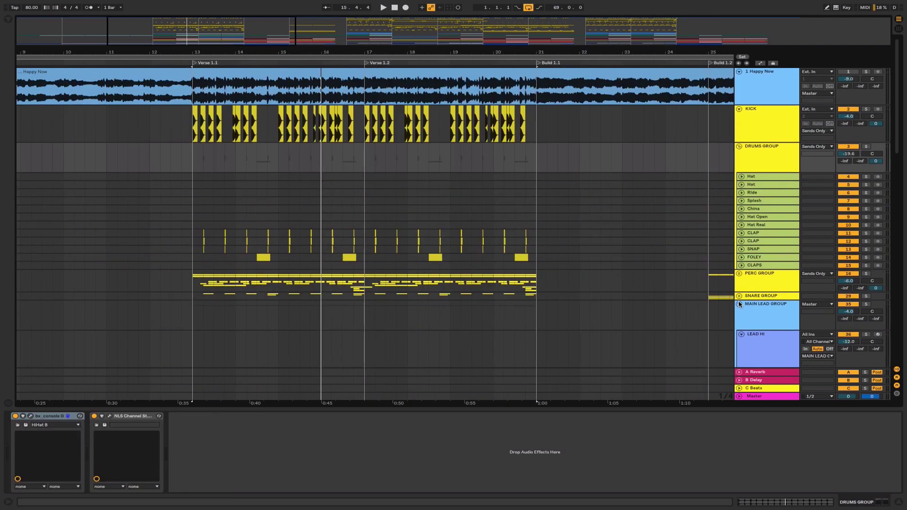
Fold the MAIN LEAD GROUP, unfold the PERC GROUP and show its effects and Perc tracks.
{"action": "left_click", "coordinate": [739, 304]}
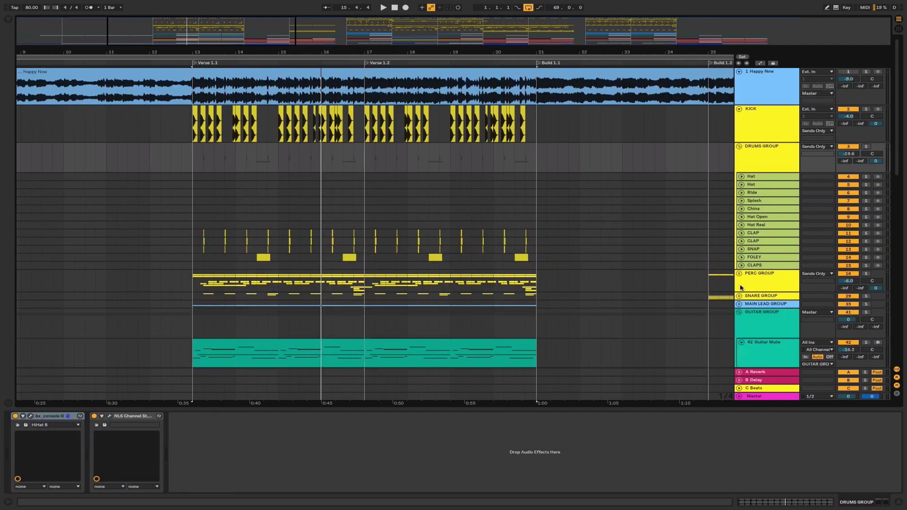
{"action": "left_click", "coordinate": [739, 274]}
{"action": "left_click", "coordinate": [759, 281]}
{"action": "scroll", "coordinate": [759, 281], "scroll_direction": "down", "scroll_amount": 6}
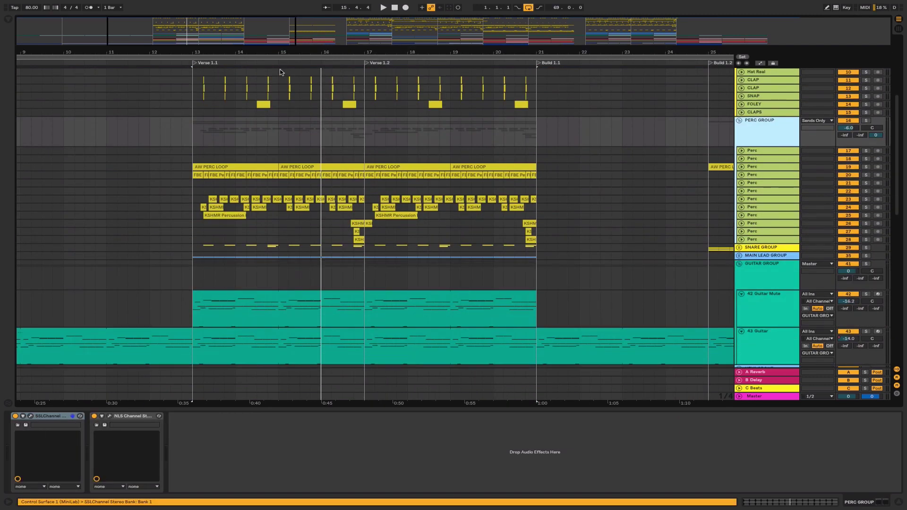
Focus on Verse 1.1, select its first AW PERC LOOP clip, and unfold and select the Perc track holding it.
{"action": "left_click_drag", "start_coordinate": [231, 52], "coordinate": [293, 206]}
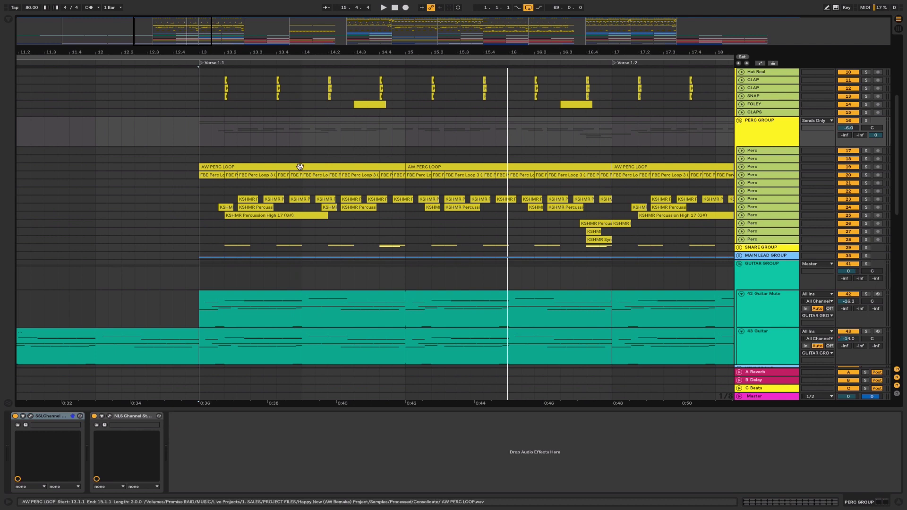
{"action": "left_click", "coordinate": [300, 167]}
{"action": "left_click", "coordinate": [741, 167]}
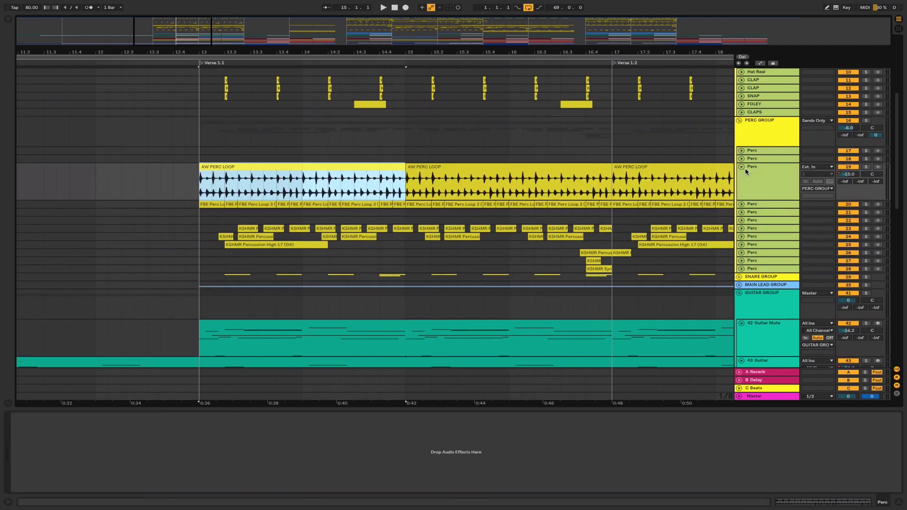
{"action": "left_click", "coordinate": [772, 175]}
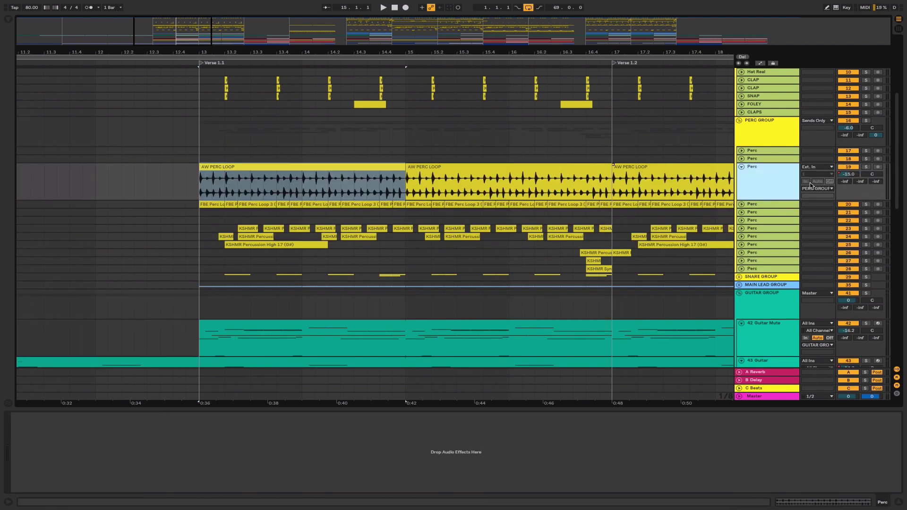
Solo the Perc track holding the AW PERC LOOP clips and play it back from the start of Verse 1.1.
{"action": "left_click", "coordinate": [864, 168]}
{"action": "key", "text": "space"}
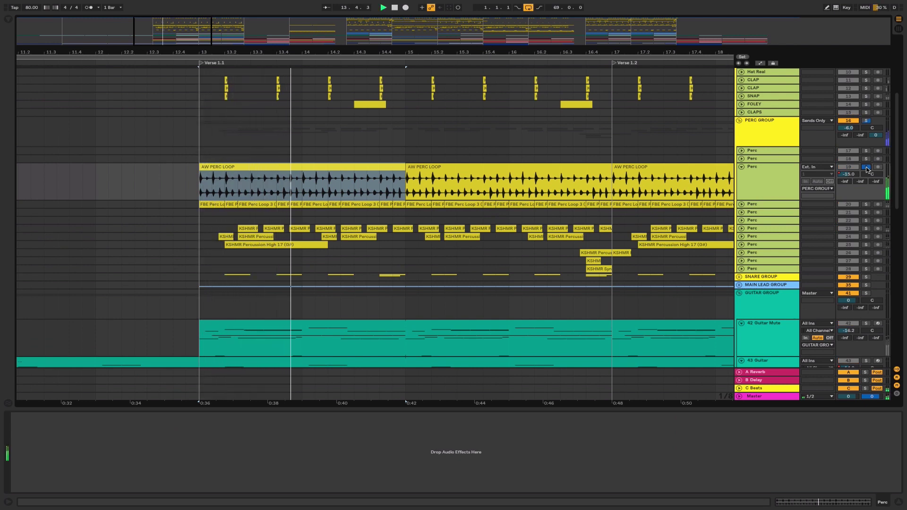
{"action": "left_click", "coordinate": [342, 170]}
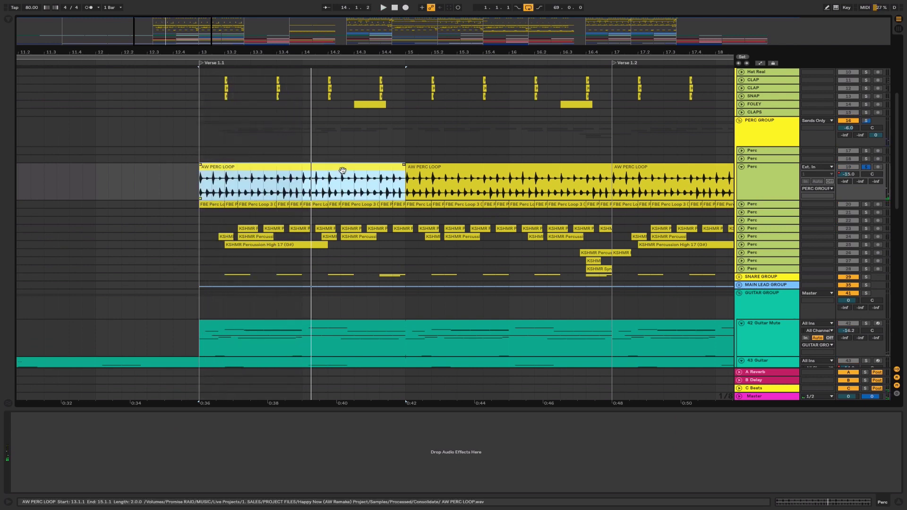
{"action": "left_click_drag", "start_coordinate": [183, 27], "coordinate": [183, 30]}
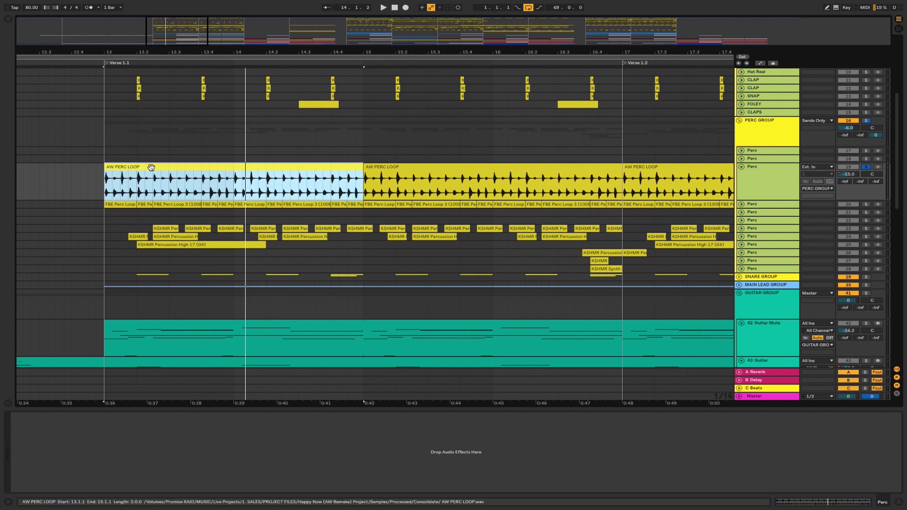
{"action": "left_click", "coordinate": [420, 168]}
{"action": "left_click", "coordinate": [305, 169]}
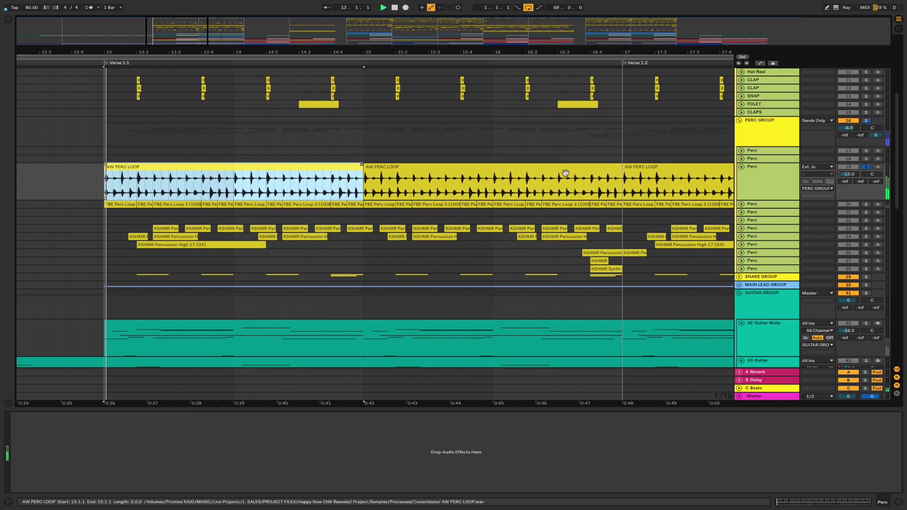
{"action": "key", "text": "space"}
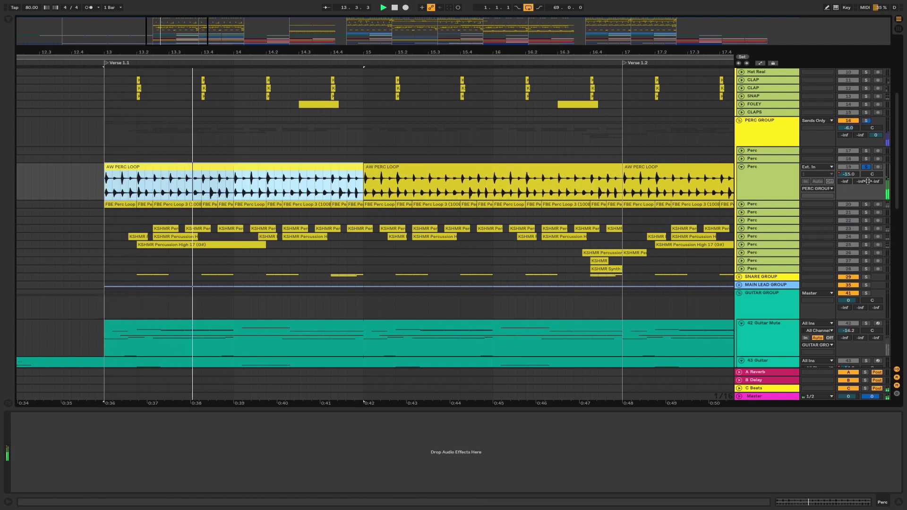
Solo the Perc track holding the FBE Perc Loop clips, then audition the whole PERC GROUP soloed in Verse 1.1.
{"action": "left_click", "coordinate": [857, 207]}
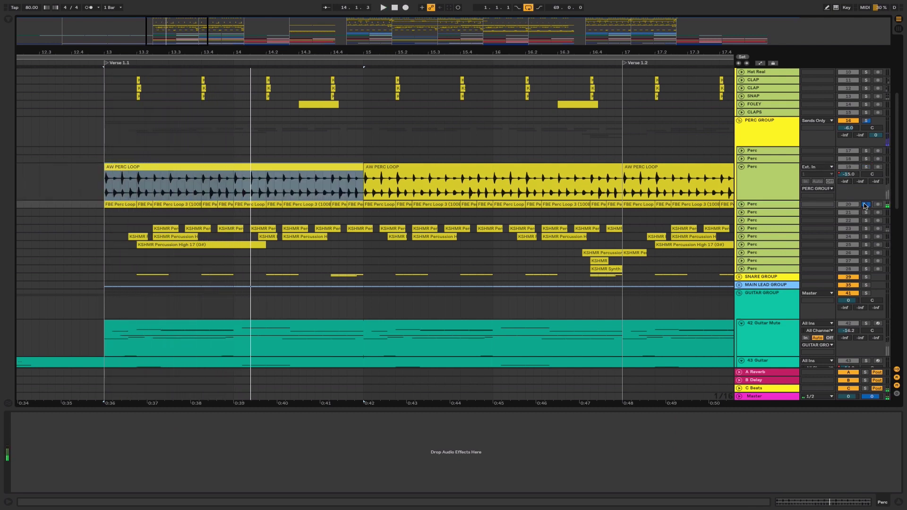
{"action": "scroll", "coordinate": [795, 238], "scroll_direction": "down", "scroll_amount": 1}
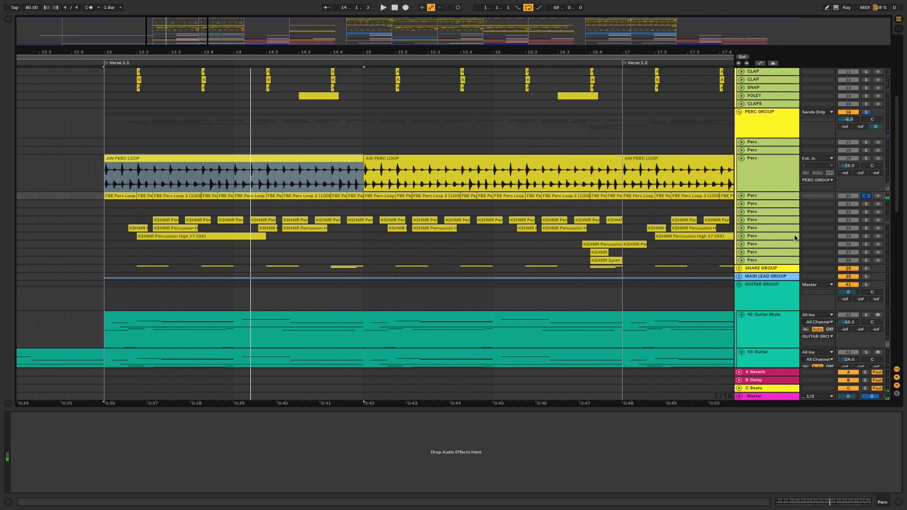
{"action": "left_click", "coordinate": [756, 212]}
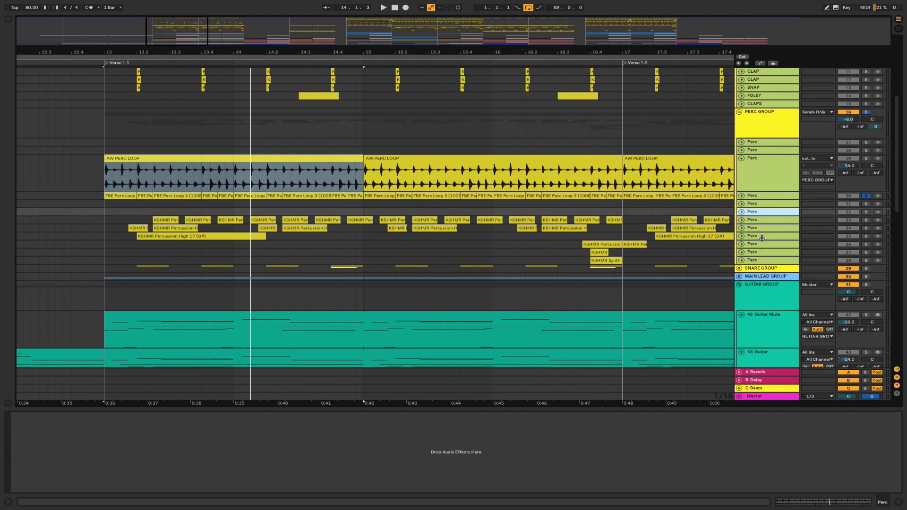
{"action": "left_click", "coordinate": [865, 112]}
{"action": "key", "text": "space"}
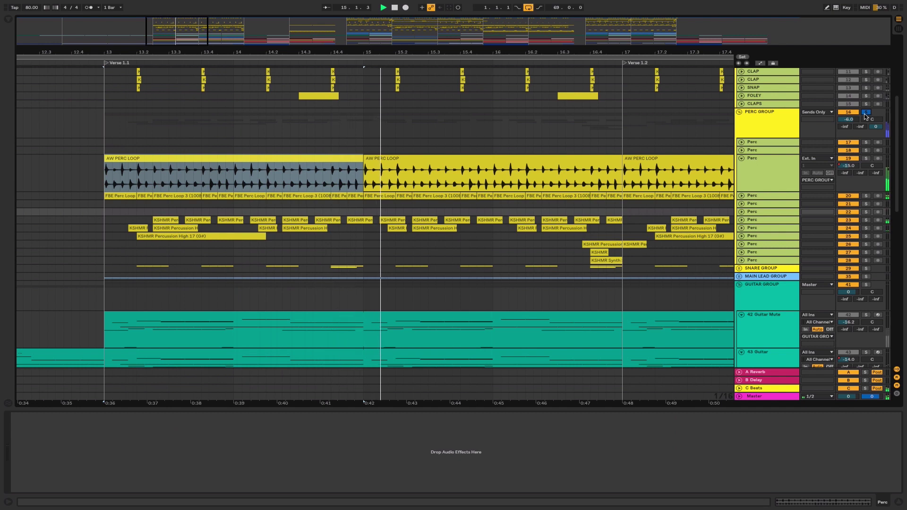
{"action": "scroll", "coordinate": [764, 124], "scroll_direction": "up", "scroll_amount": 1}
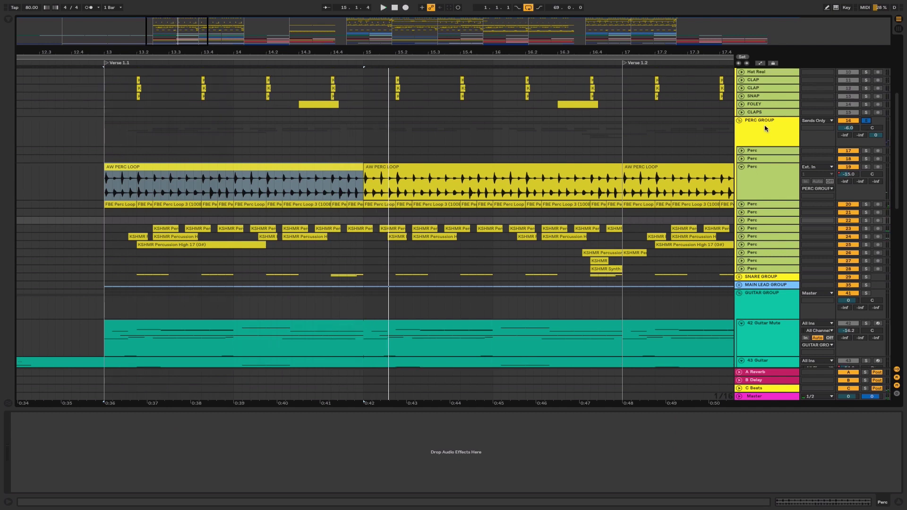
Show the PERC GROUP's SSLChannel plugin and place its window clear of the track list.
{"action": "left_click", "coordinate": [764, 123]}
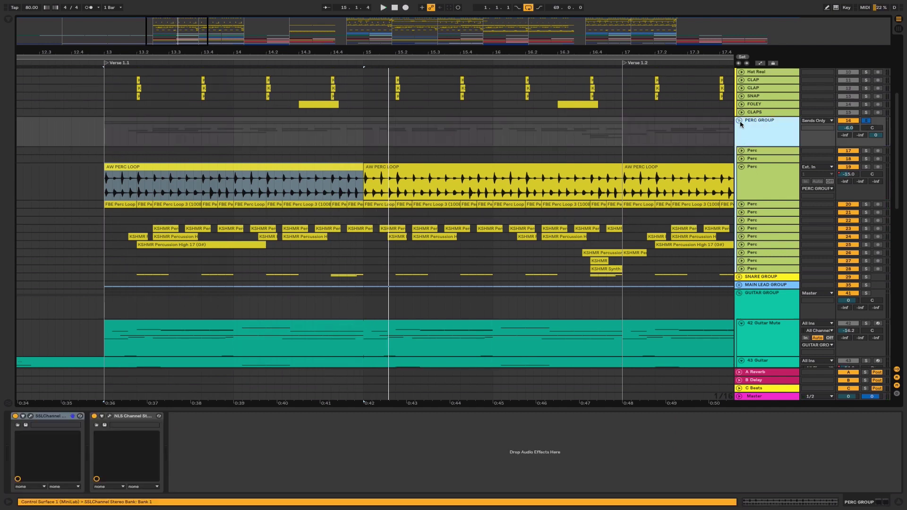
{"action": "left_click", "coordinate": [38, 417]}
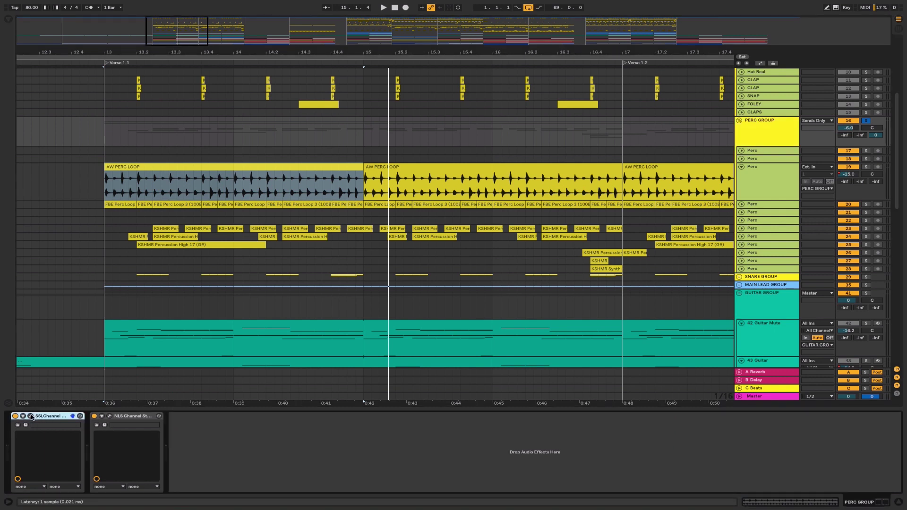
{"action": "left_click", "coordinate": [32, 417]}
{"action": "left_click_drag", "start_coordinate": [356, 122], "coordinate": [392, 75]}
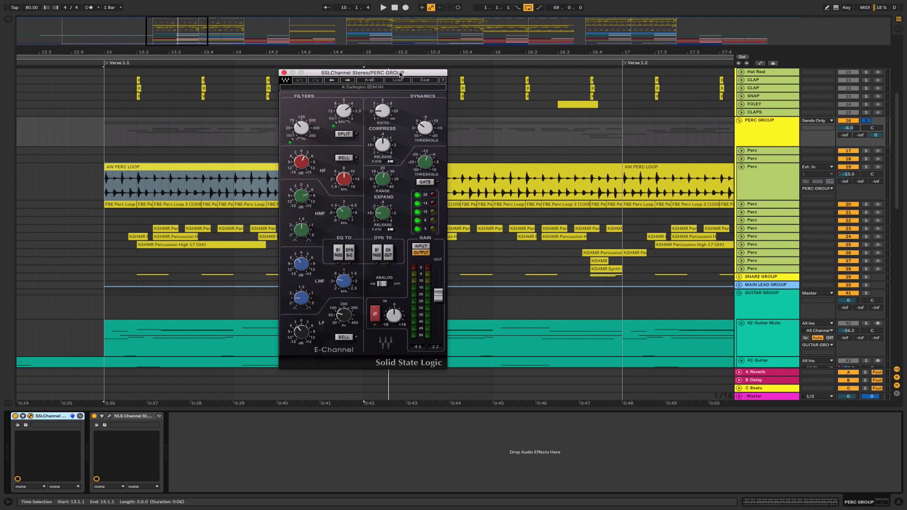
{"action": "left_click_drag", "start_coordinate": [402, 73], "coordinate": [431, 120]}
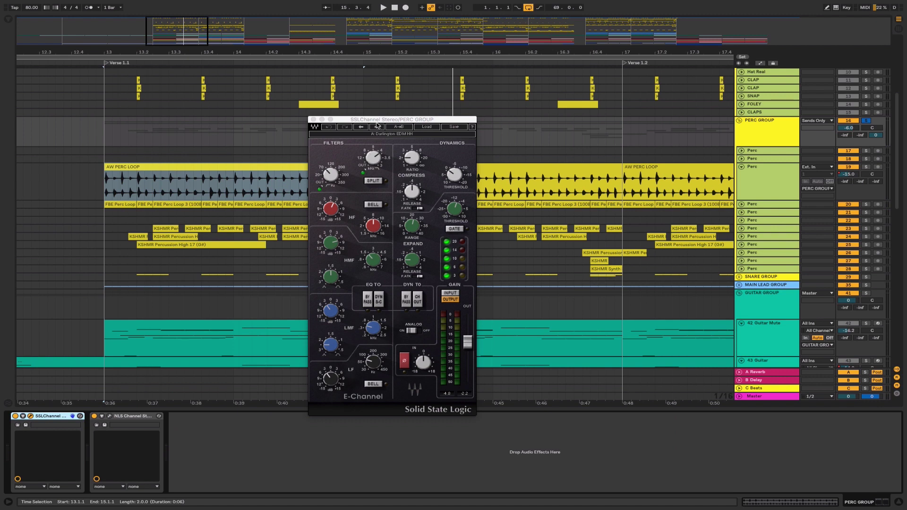
{"action": "left_click_drag", "start_coordinate": [376, 121], "coordinate": [350, 139]}
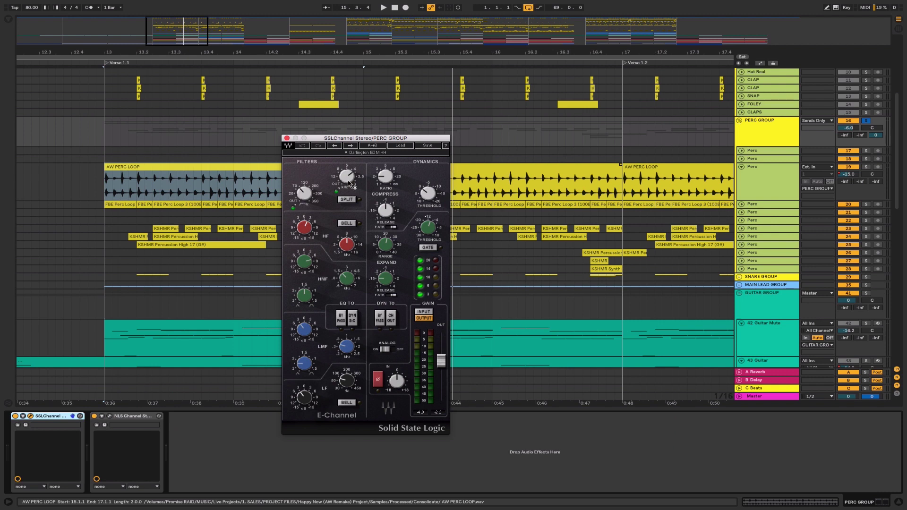
{"action": "left_click_drag", "start_coordinate": [358, 140], "coordinate": [233, 142]}
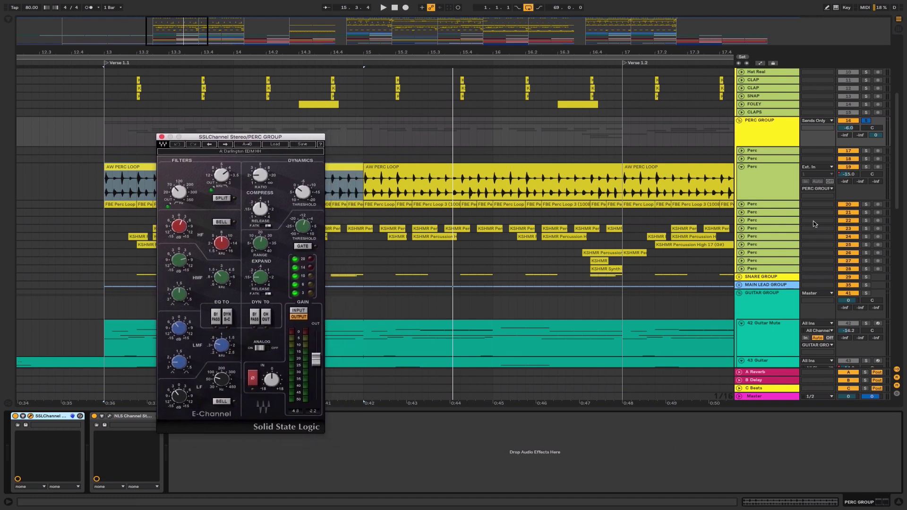
Look through the drum, percussion, guitar and keys tracks, return to the PERC GROUP and close its SSLChannel plugin.
{"action": "scroll", "coordinate": [803, 198], "scroll_direction": "down", "scroll_amount": 10}
{"action": "scroll", "coordinate": [779, 175], "scroll_direction": "up", "scroll_amount": 4}
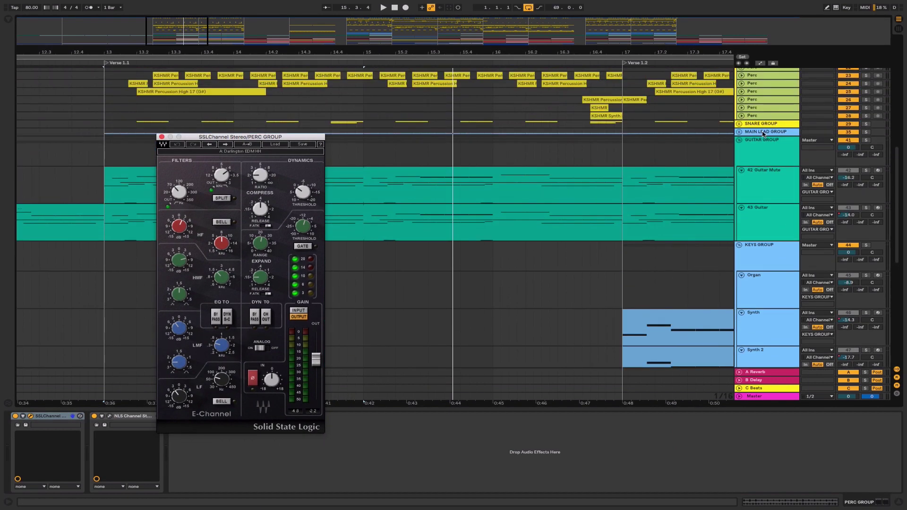
{"action": "scroll", "coordinate": [765, 140], "scroll_direction": "up", "scroll_amount": 10}
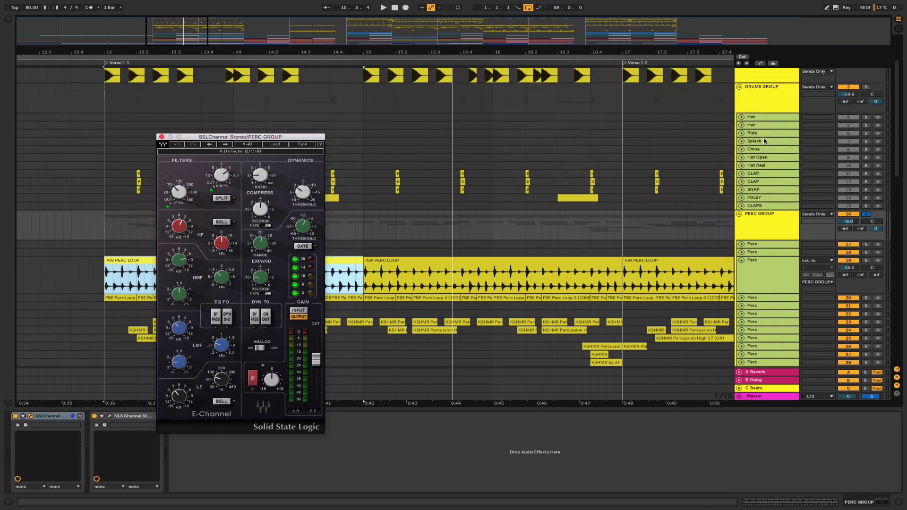
{"action": "scroll", "coordinate": [769, 185], "scroll_direction": "down", "scroll_amount": 8}
{"action": "scroll", "coordinate": [770, 186], "scroll_direction": "up", "scroll_amount": 10}
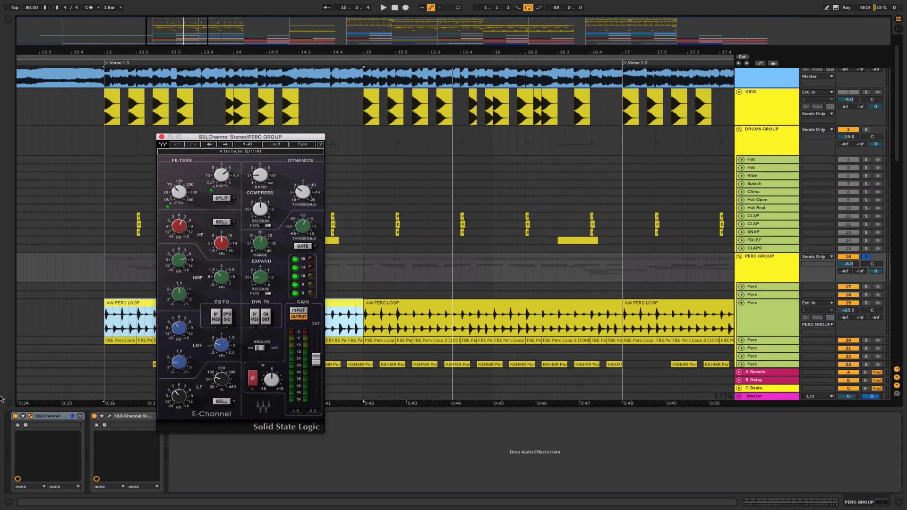
{"action": "left_click_drag", "start_coordinate": [311, 136], "coordinate": [358, 99]}
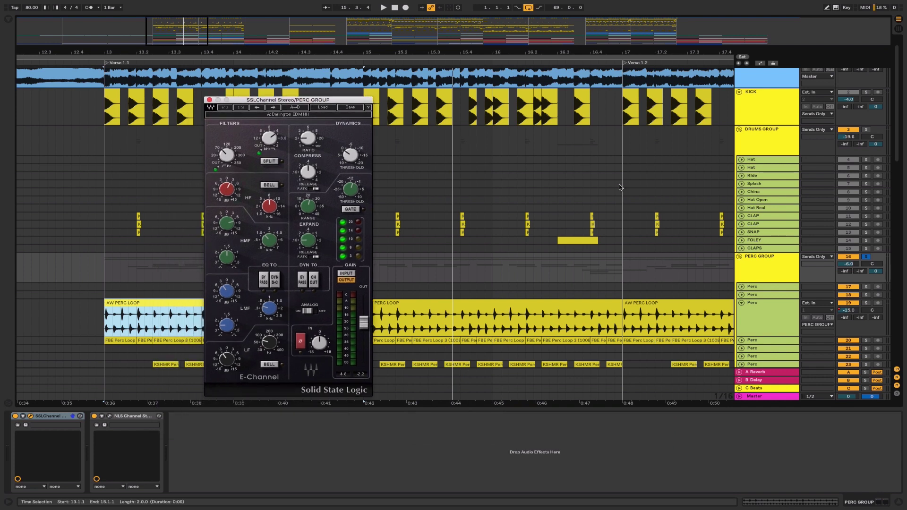
{"action": "left_click", "coordinate": [776, 275]}
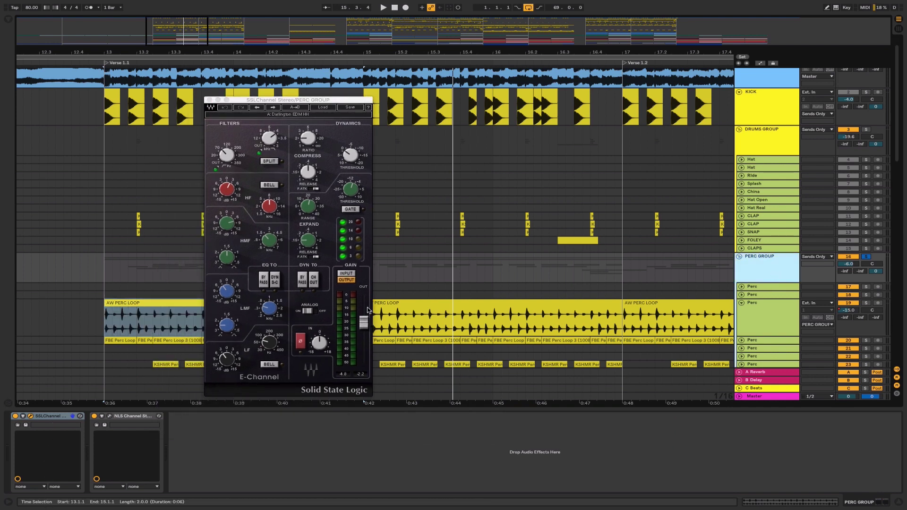
{"action": "left_click", "coordinate": [209, 100]}
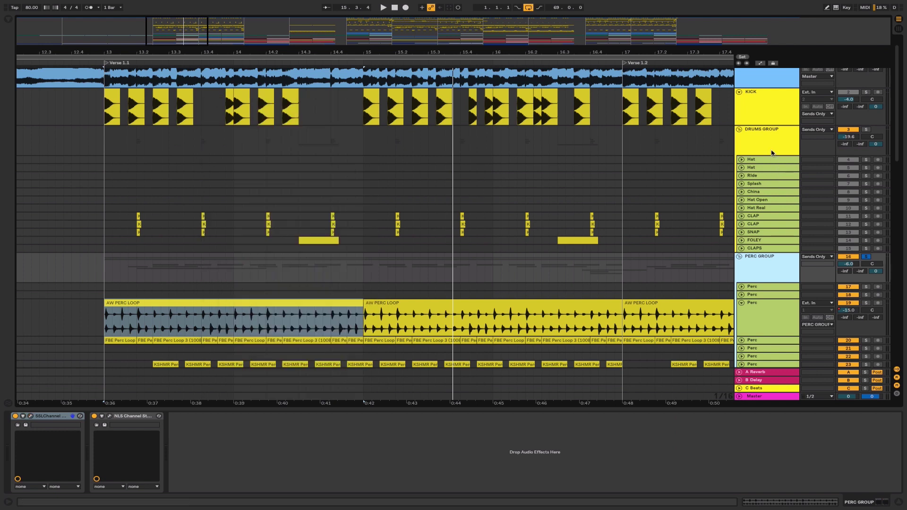
Solo the DRUMS GROUP and show its bx_console G plugin with the whole plugin window in view.
{"action": "left_click", "coordinate": [772, 152]}
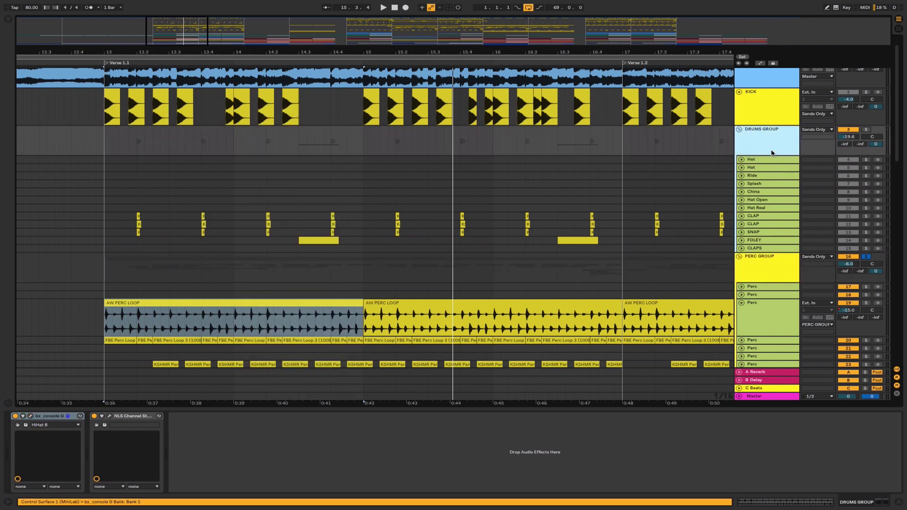
{"action": "left_click", "coordinate": [866, 130]}
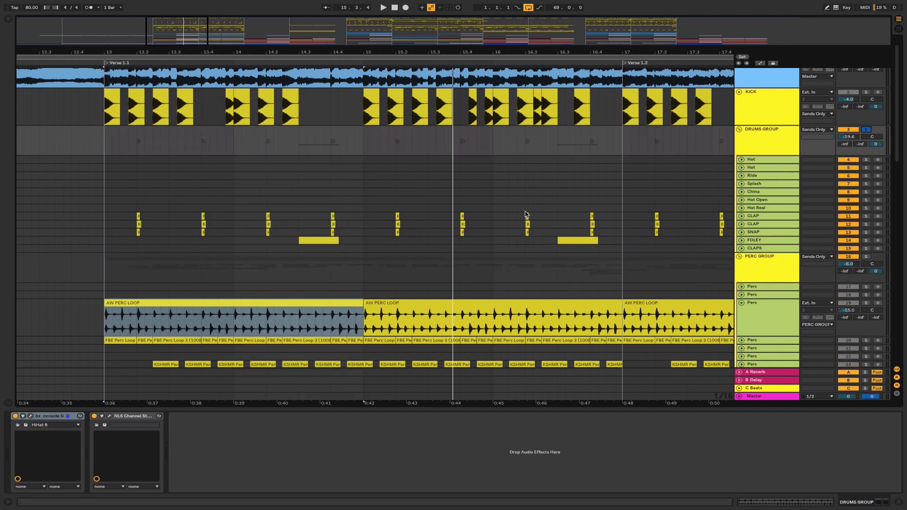
{"action": "left_click", "coordinate": [41, 416]}
{"action": "left_click", "coordinate": [30, 416]}
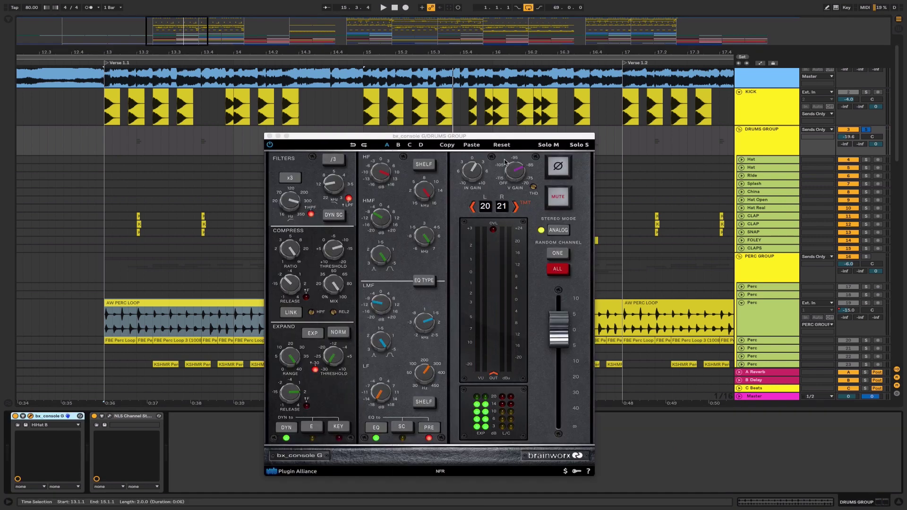
{"action": "left_click_drag", "start_coordinate": [441, 137], "coordinate": [430, 57]}
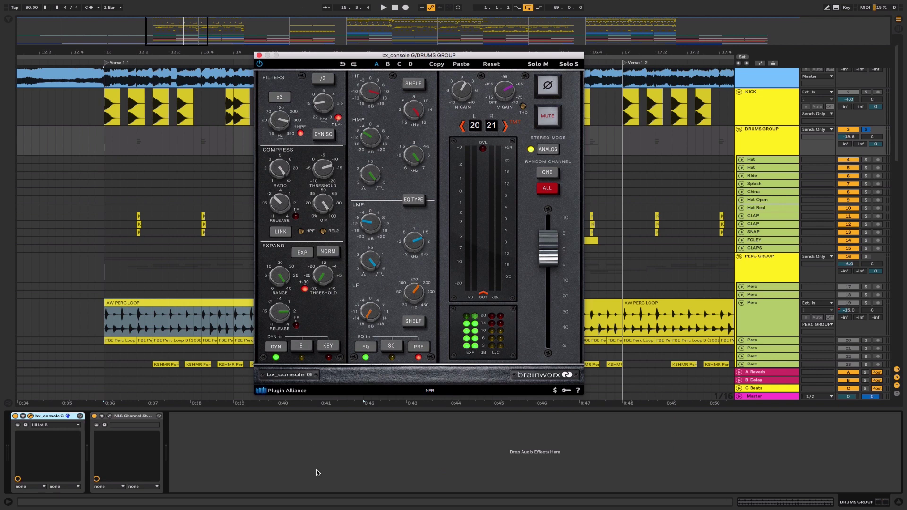
{"action": "left_click_drag", "start_coordinate": [293, 55], "coordinate": [326, 48]}
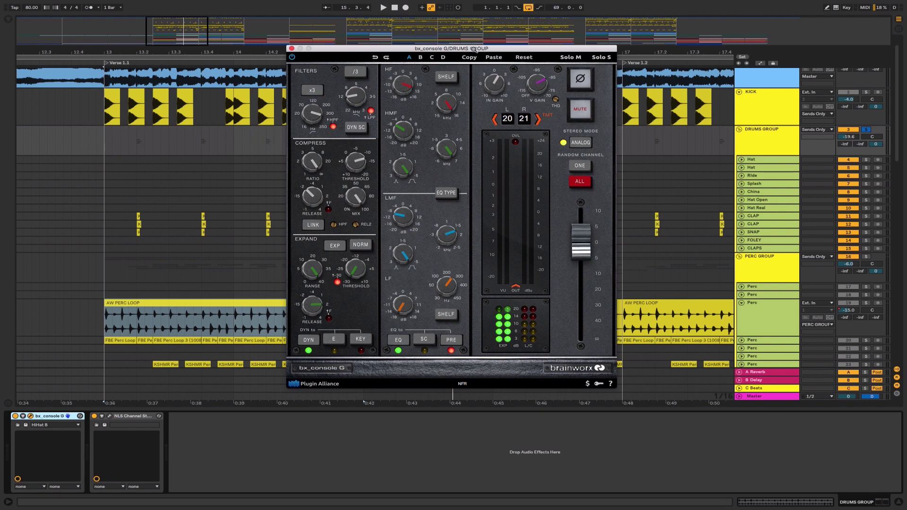
{"action": "left_click_drag", "start_coordinate": [473, 49], "coordinate": [476, 36]}
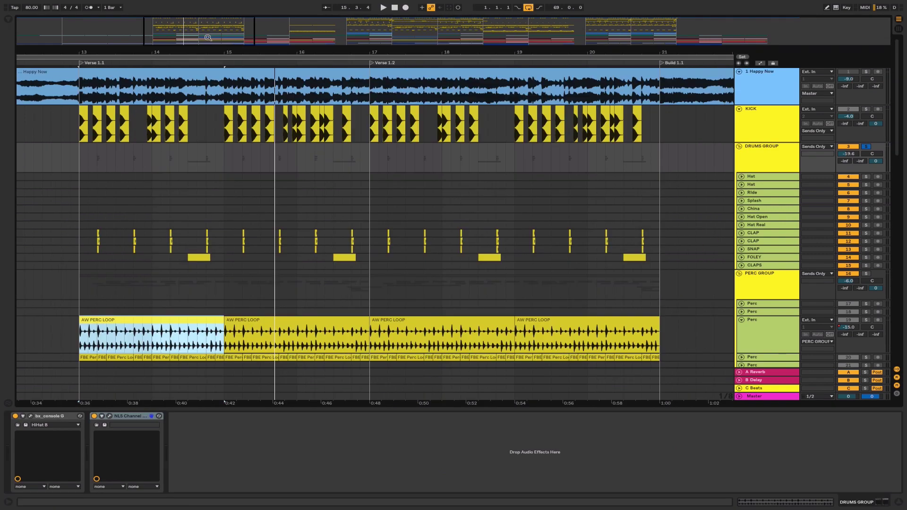
Fold all tracks, select Build 1.1 on the DRUMS GROUP and play it with the group's solo turned off.
{"action": "left_click_drag", "start_coordinate": [381, 52], "coordinate": [277, 38]}
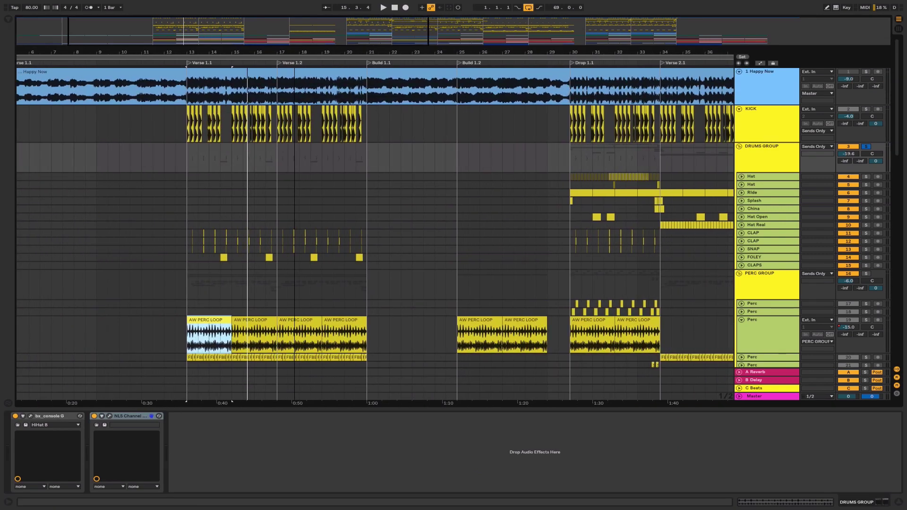
{"action": "key", "text": "ctrl+alt+u"}
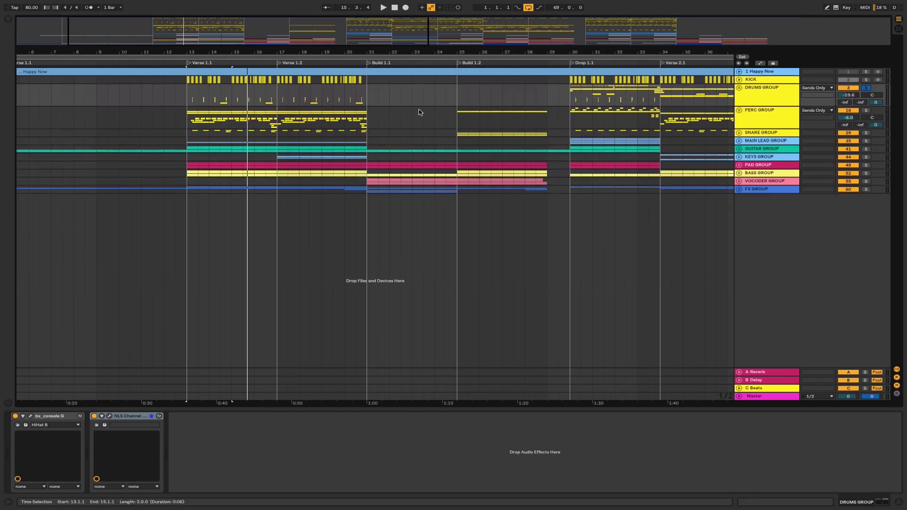
{"action": "left_click_drag", "start_coordinate": [366, 94], "coordinate": [457, 94]}
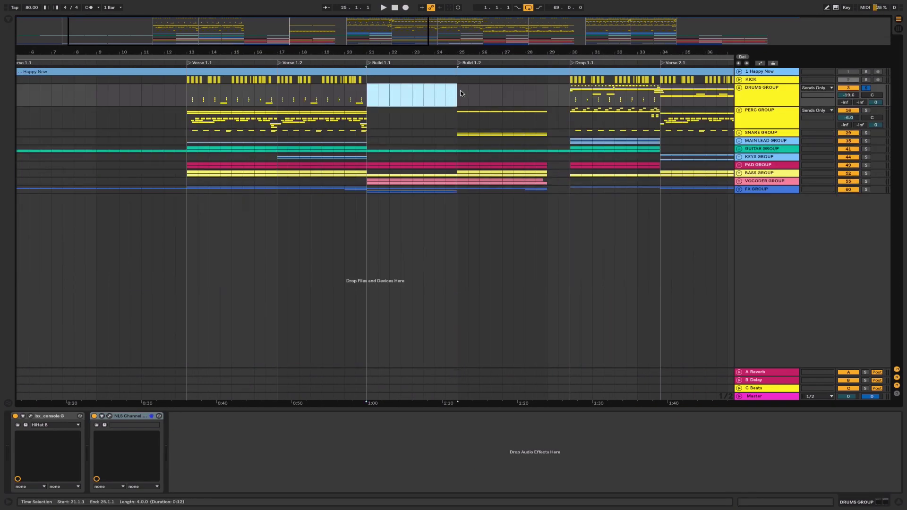
{"action": "left_click", "coordinate": [781, 95]}
{"action": "key", "text": "space"}
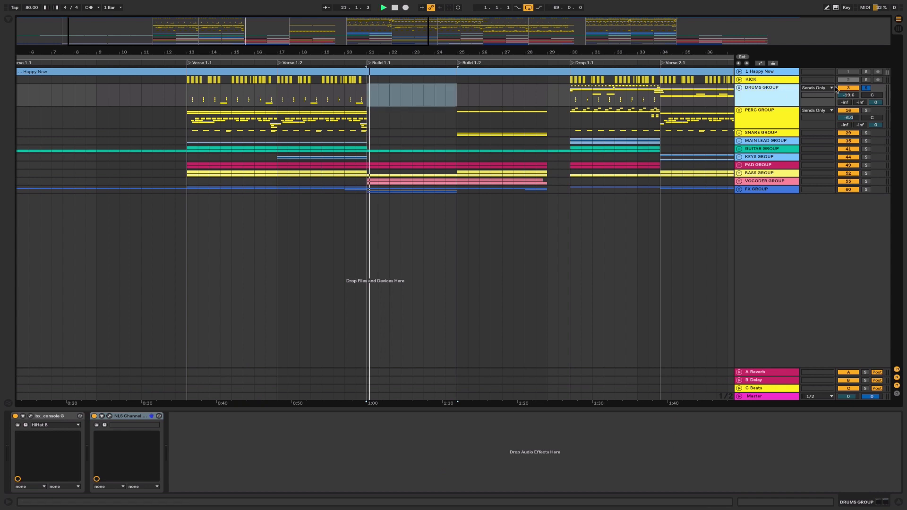
{"action": "left_click", "coordinate": [866, 89]}
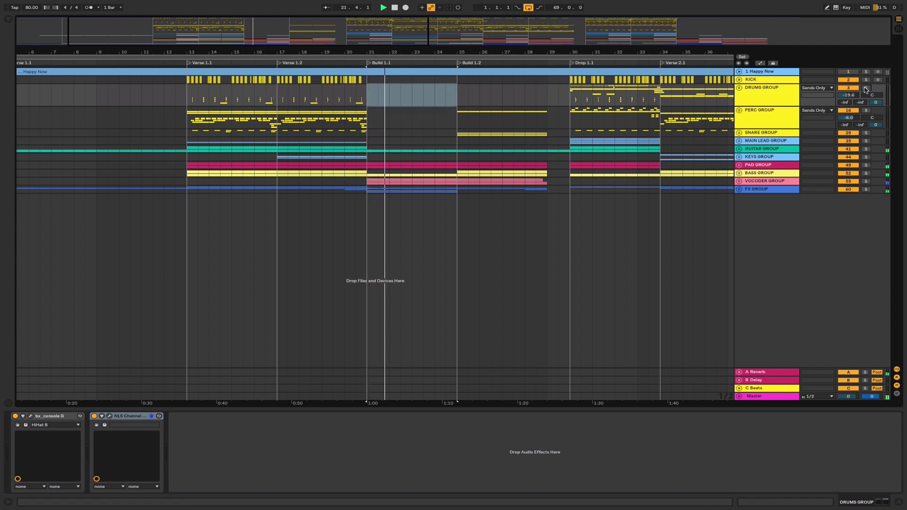
Unfold the VOCODER GROUP to show its Main Lead and TRIGGER tracks and group effects, then fold it again.
{"action": "left_click", "coordinate": [739, 181]}
{"action": "left_click", "coordinate": [766, 195]}
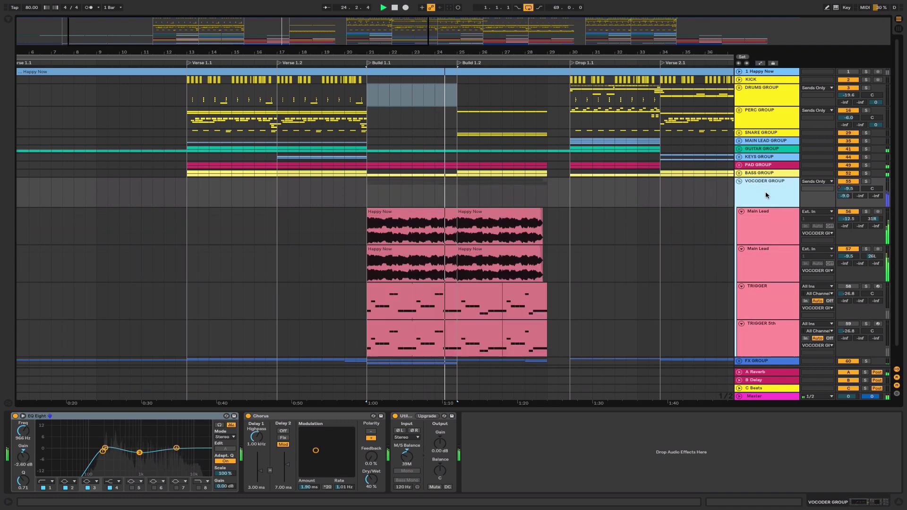
{"action": "left_click", "coordinate": [739, 181]}
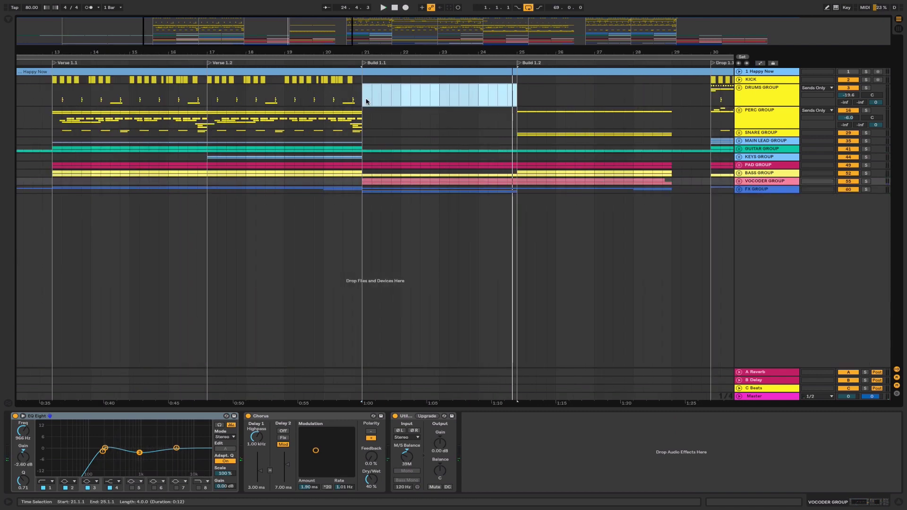
Place the insert marker at the start of Build 1.1 and unfold the 1 Happy Now reference track with it selected.
{"action": "left_click", "coordinate": [363, 97]}
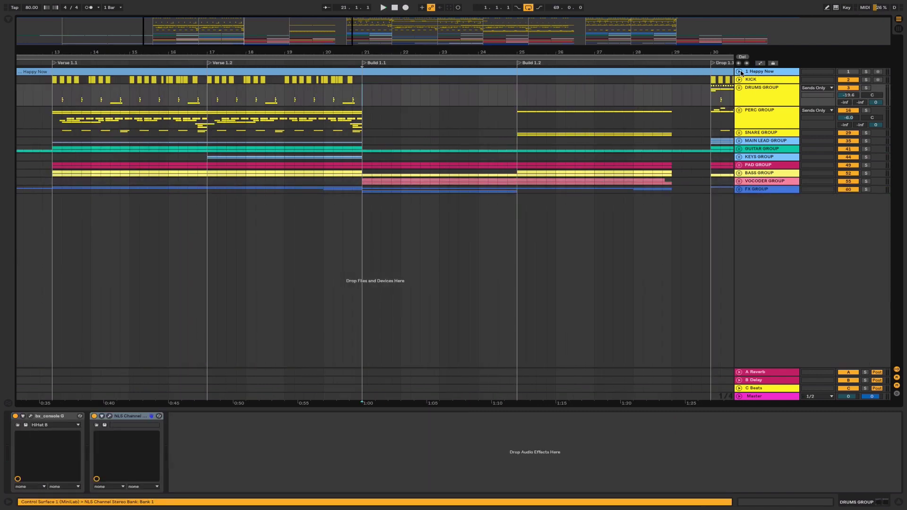
{"action": "left_click", "coordinate": [739, 72]}
{"action": "left_click", "coordinate": [761, 77]}
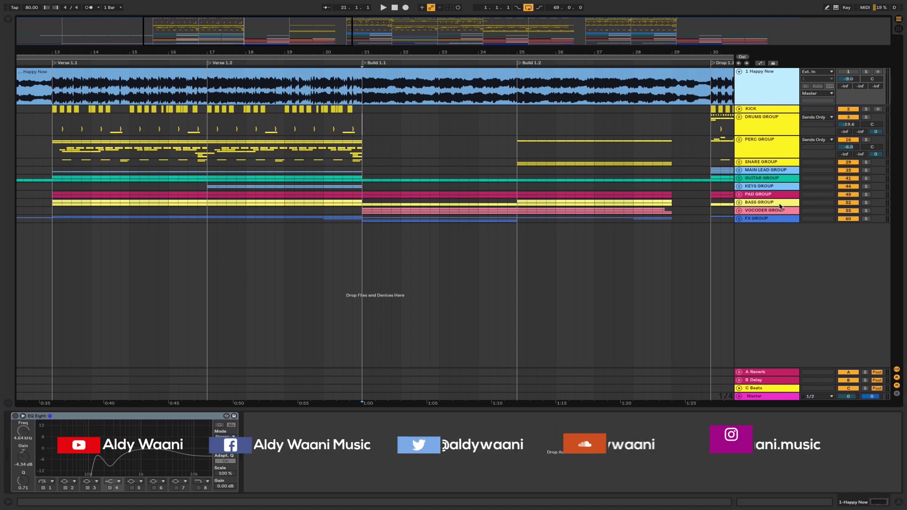
Briefly check the VOCODER GROUP and the BASS and SUB tracks of the BASS GROUP, leaving both groups folded.
{"action": "left_click", "coordinate": [739, 211]}
{"action": "left_click", "coordinate": [739, 211]}
{"action": "left_click", "coordinate": [739, 203]}
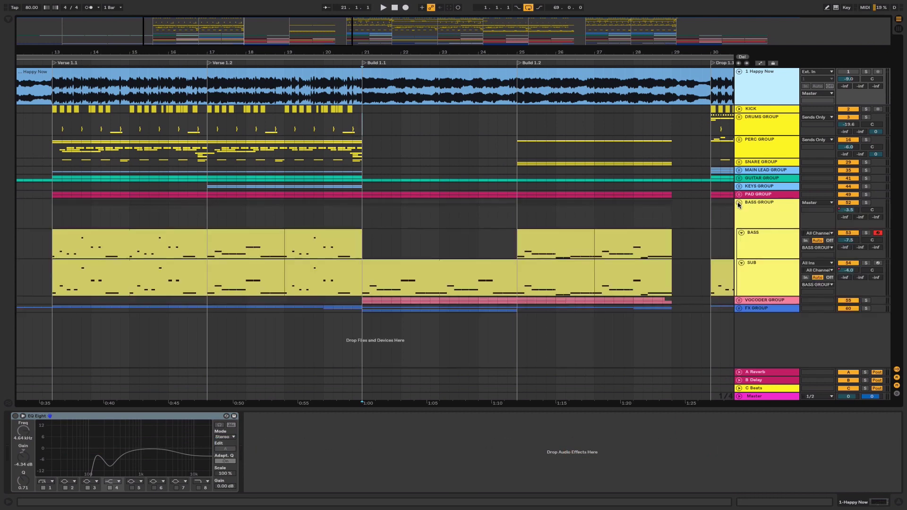
{"action": "left_click", "coordinate": [739, 203]}
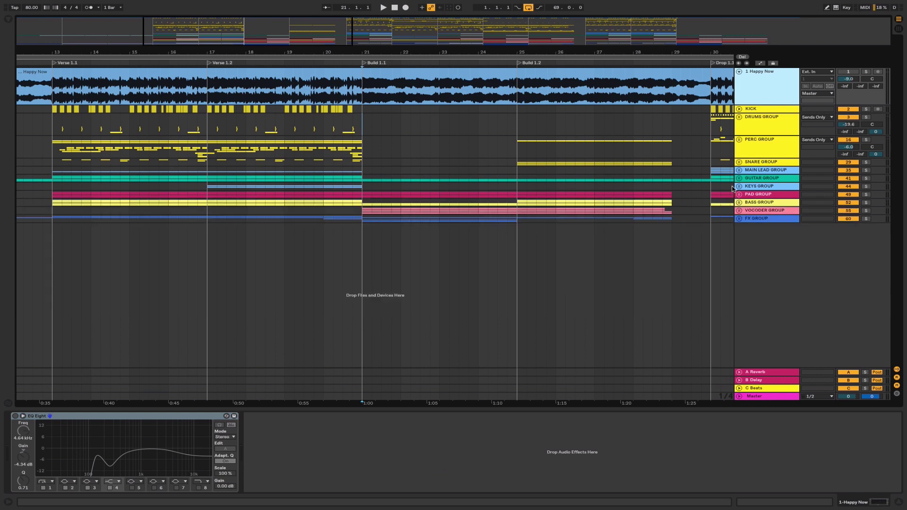
Unfold the GUITAR GROUP to show the 43-Guitar track's Build 1.1 clip, devices and volume automation, then fold it again.
{"action": "left_click", "coordinate": [739, 178]}
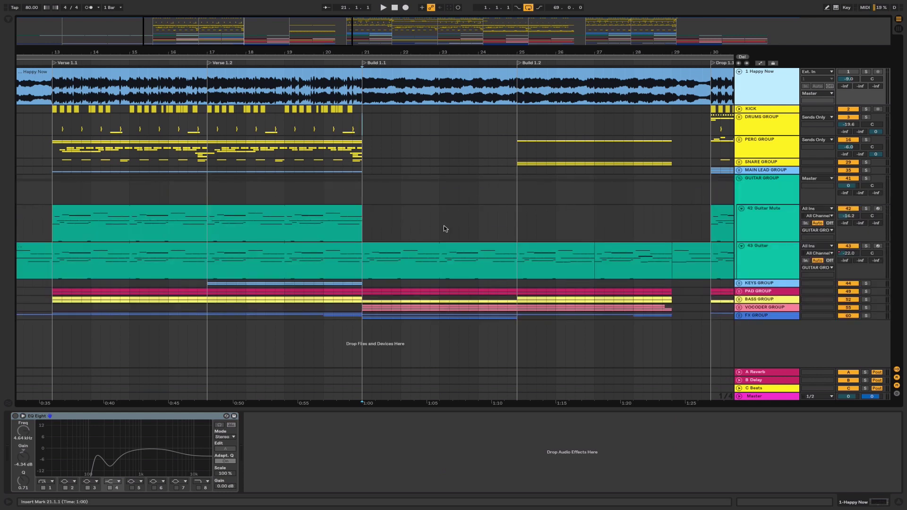
{"action": "left_click", "coordinate": [371, 249]}
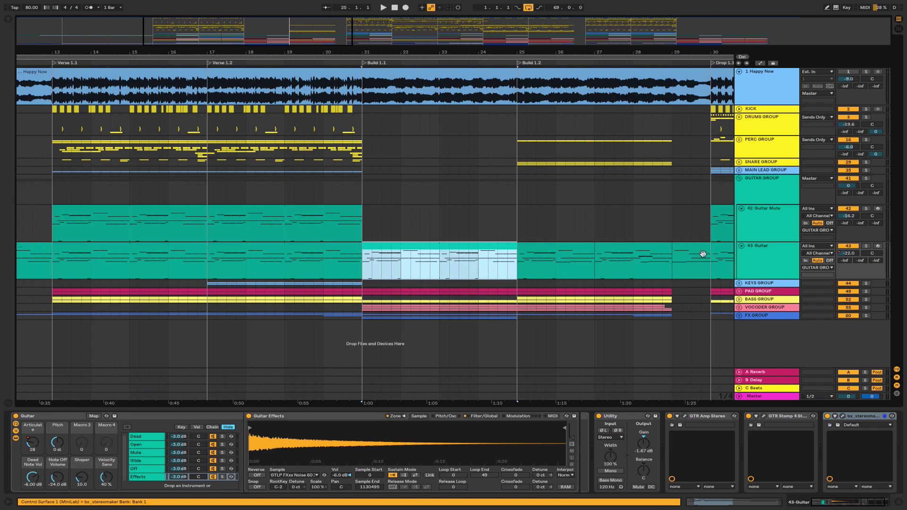
{"action": "left_click", "coordinate": [760, 256]}
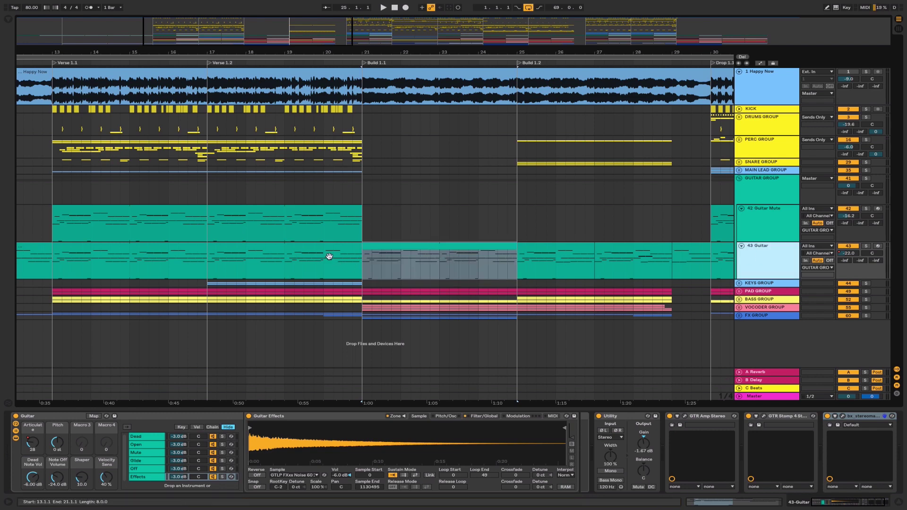
{"action": "key", "text": "a"}
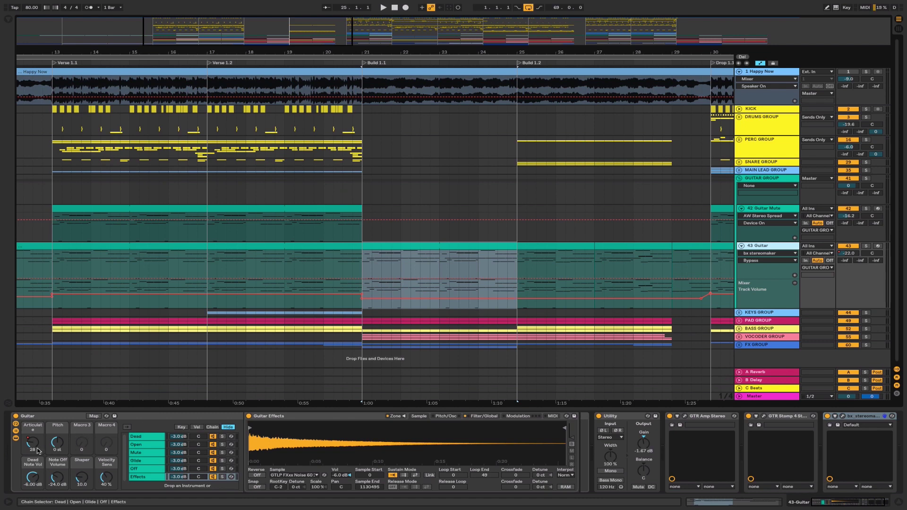
{"action": "key", "text": "a"}
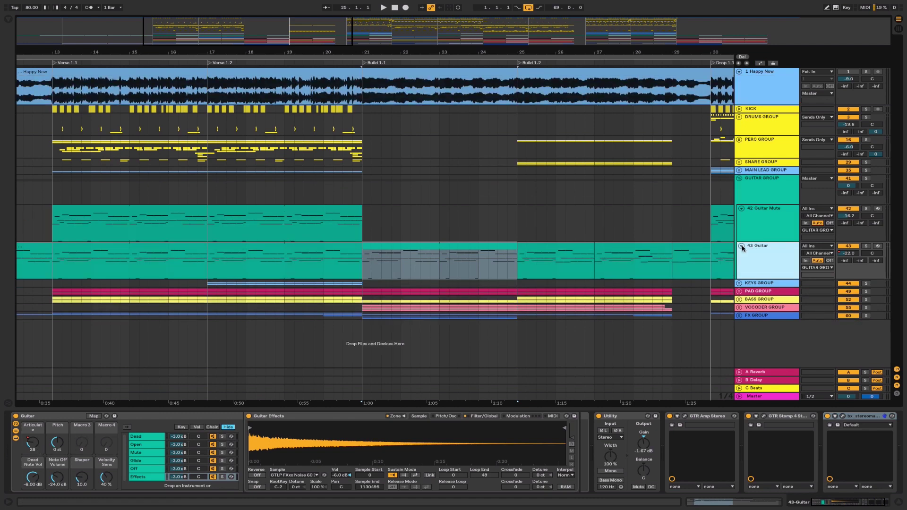
{"action": "left_click", "coordinate": [739, 179]}
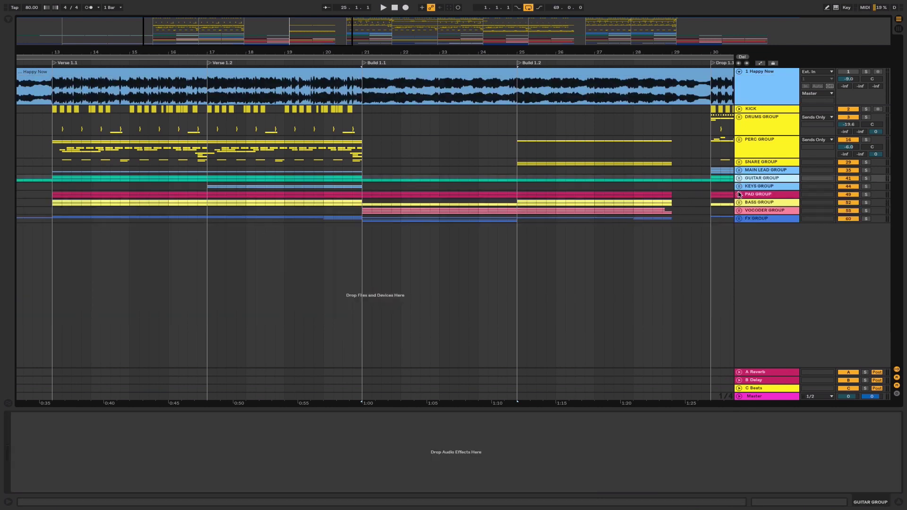
Unfold the PAD GROUP to show Pad 1 and Pad 2 with their track volume automation, then fold it again.
{"action": "left_click", "coordinate": [740, 195]}
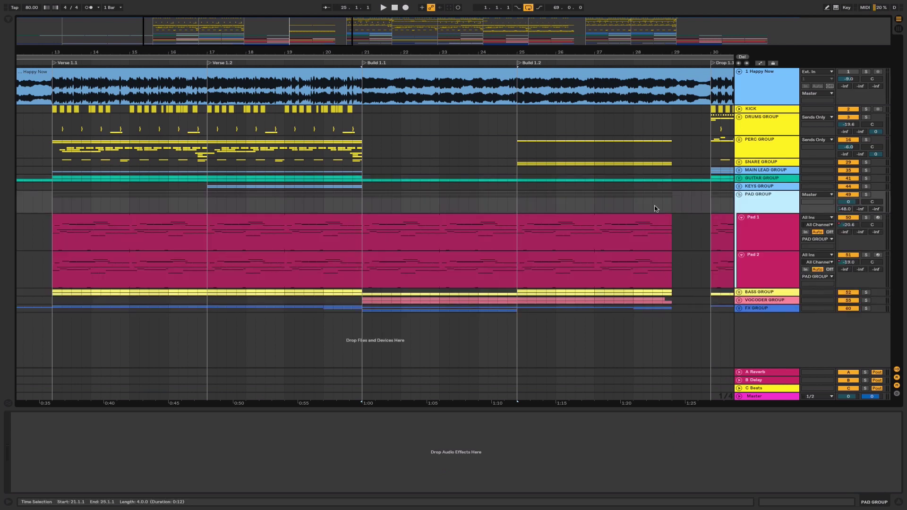
{"action": "key", "text": "a"}
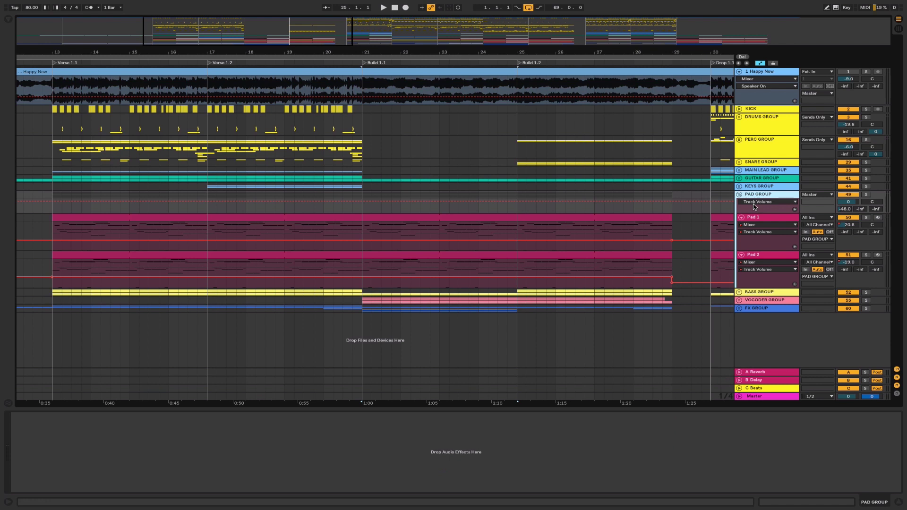
{"action": "key", "text": "a"}
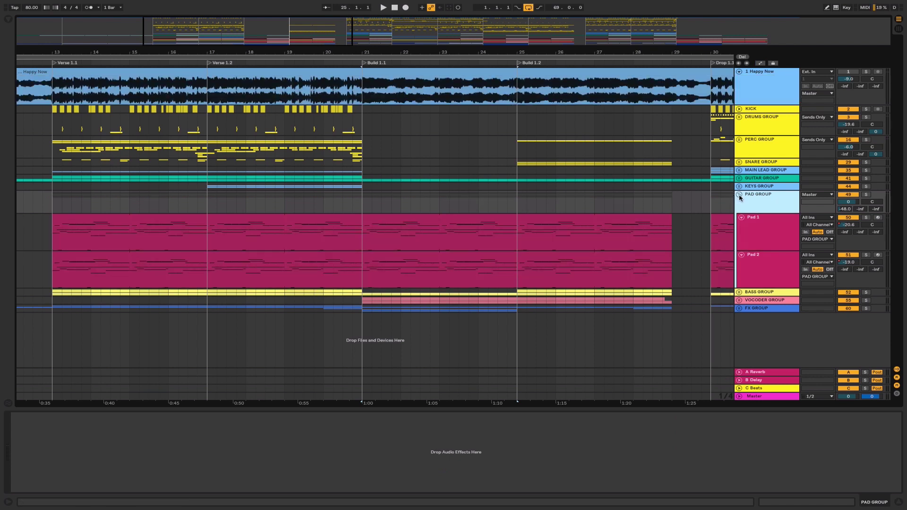
{"action": "left_click", "coordinate": [739, 195]}
Unfold the BASS GROUP to show its effects and the SUB track's Sylenth1 and Build 1.1 clip, then fold it again.
{"action": "left_click", "coordinate": [740, 202]}
{"action": "left_click", "coordinate": [766, 210]}
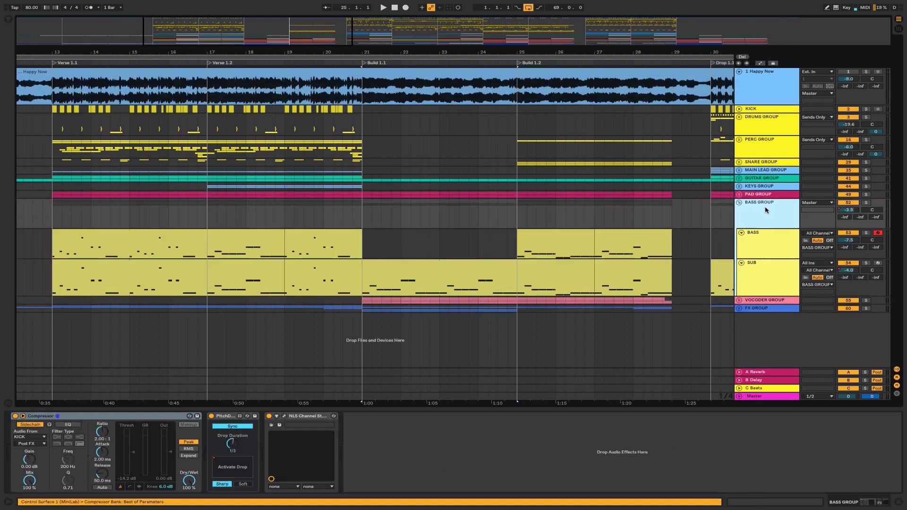
{"action": "left_click", "coordinate": [743, 273]}
{"action": "left_click", "coordinate": [418, 272]}
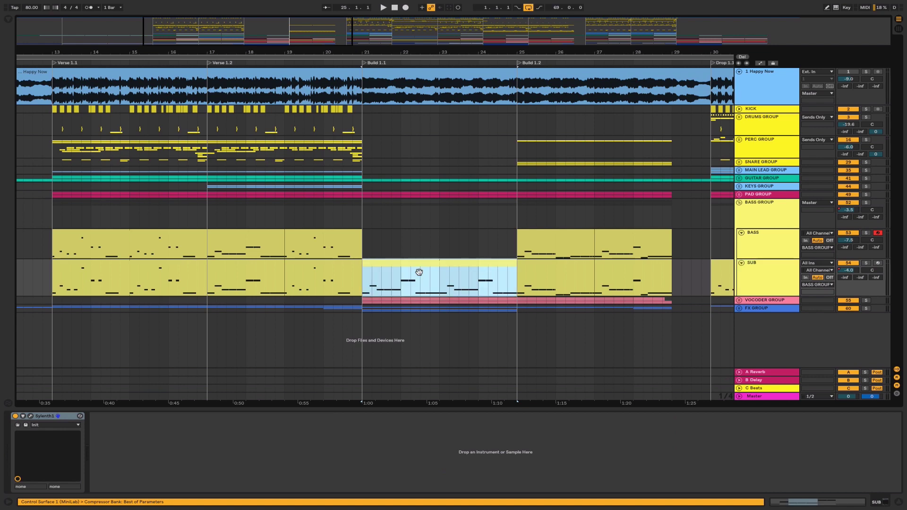
{"action": "left_click", "coordinate": [739, 203]}
Unfold the VOCODER GROUP, show its group effects, and select the first Main Lead track's Build 1.1 audio clip.
{"action": "left_click", "coordinate": [739, 211]}
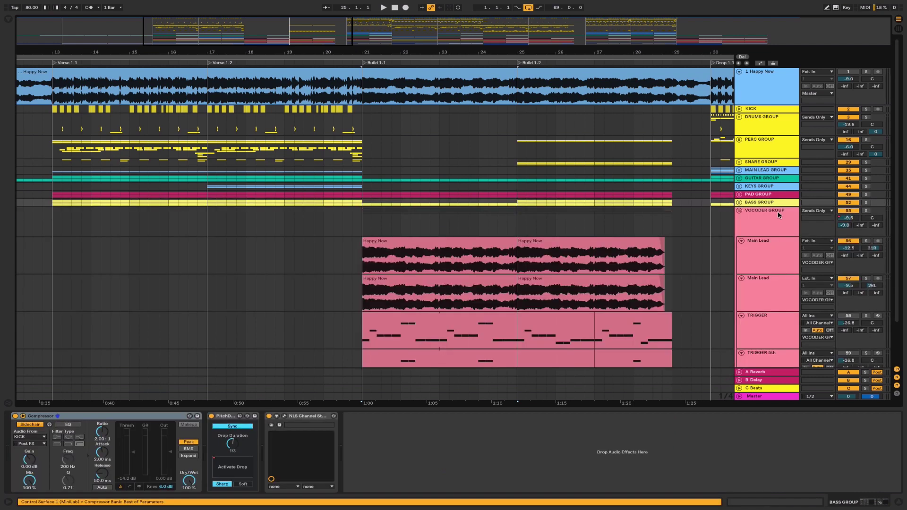
{"action": "left_click", "coordinate": [778, 215]}
{"action": "scroll", "coordinate": [714, 231], "scroll_direction": "down", "scroll_amount": 2}
{"action": "left_click_drag", "start_coordinate": [344, 37], "coordinate": [294, 42]}
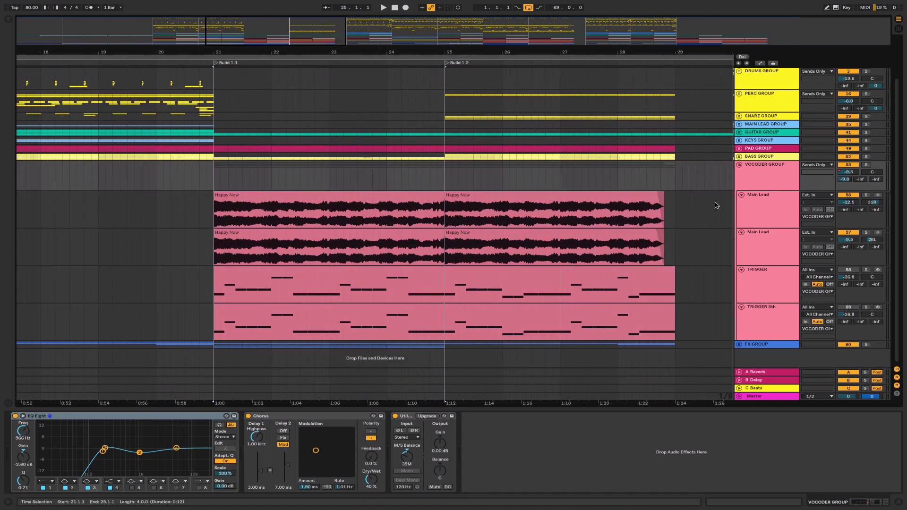
{"action": "left_click", "coordinate": [784, 210]}
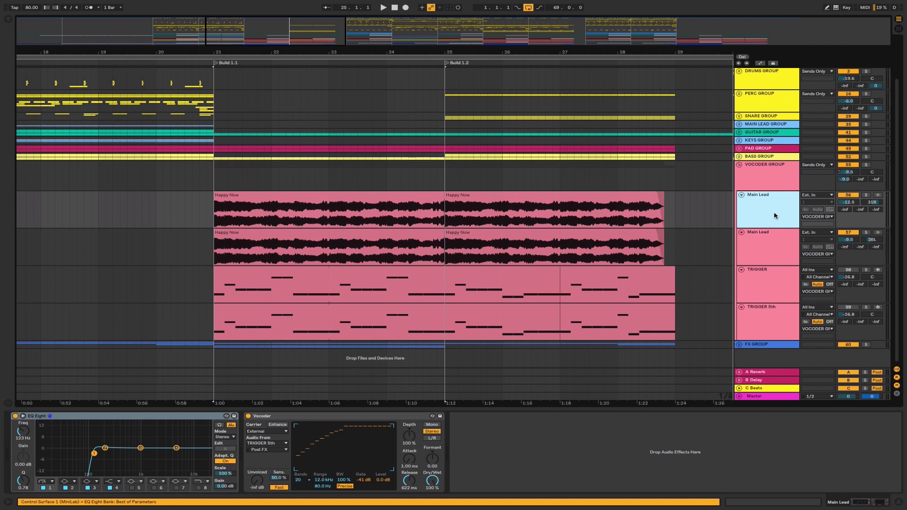
{"action": "left_click", "coordinate": [385, 207]}
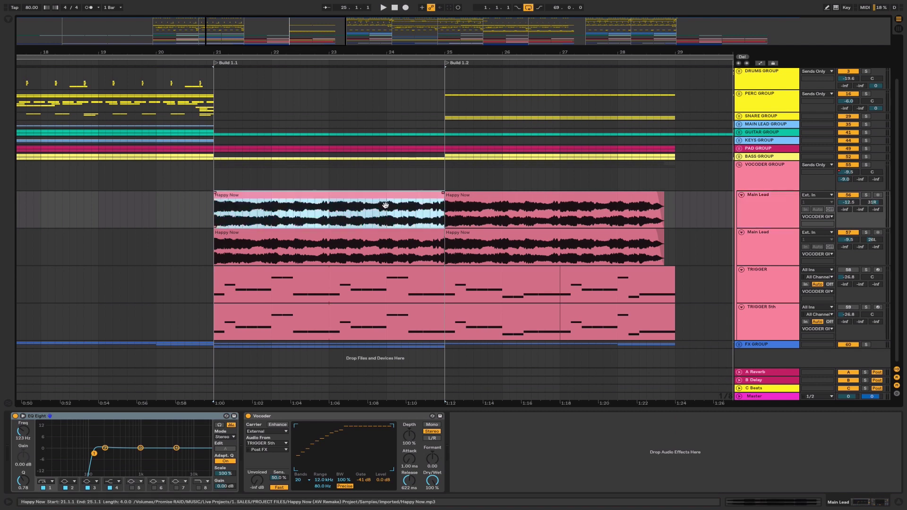
Select the Build 1.1 section of the 1 Happy Now reference audio as the source of the vocoder clips.
{"action": "scroll", "coordinate": [364, 206], "scroll_direction": "up", "scroll_amount": 2}
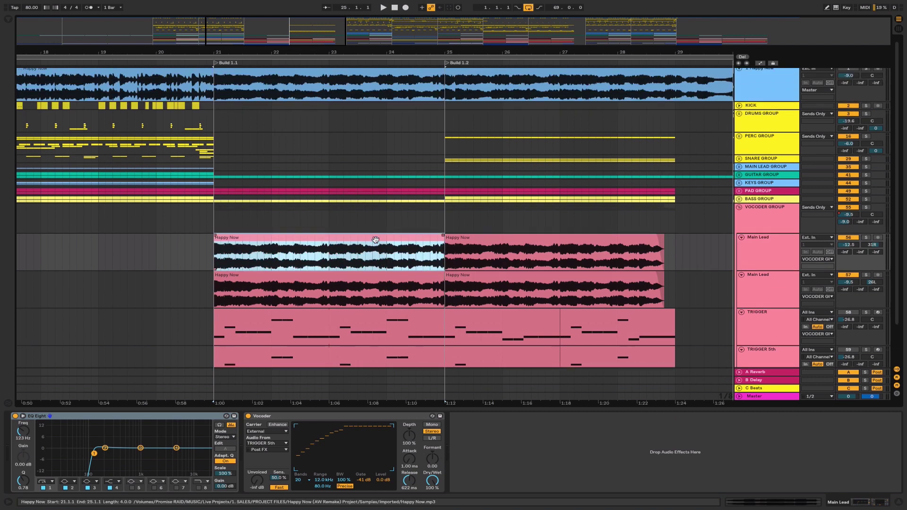
{"action": "left_click_drag", "start_coordinate": [214, 92], "coordinate": [445, 85]}
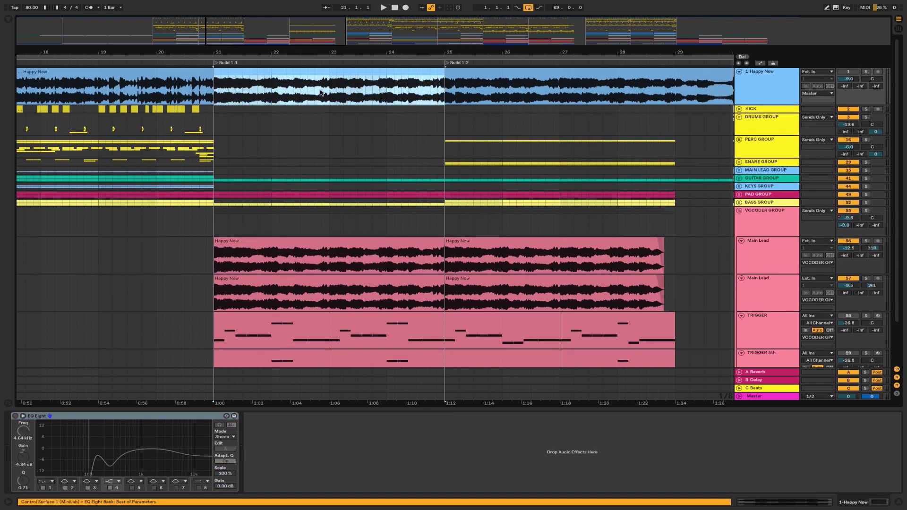
{"action": "left_click_drag", "start_coordinate": [304, 75], "coordinate": [306, 114]}
Compare the EQ Eight and Vocoder devices on the two Main Lead tracks, including each Vocoder's external carrier source.
{"action": "left_click", "coordinate": [753, 265]}
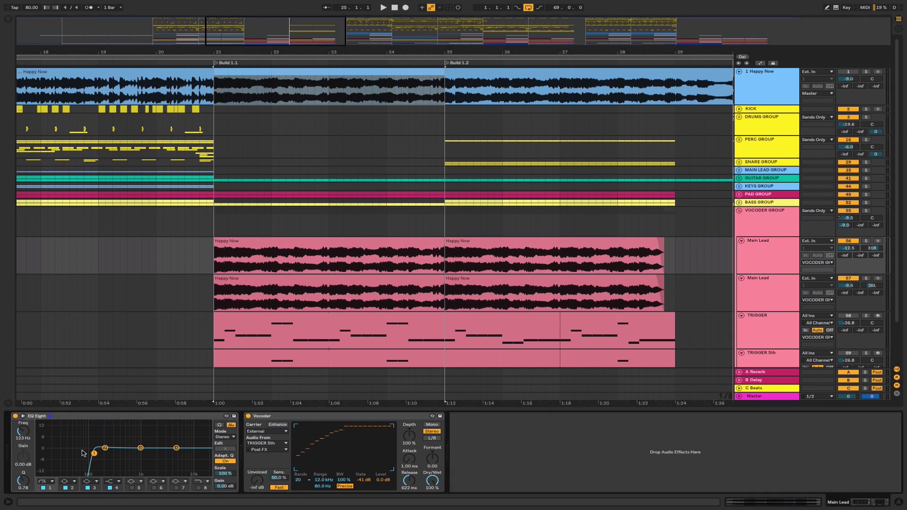
{"action": "left_click", "coordinate": [292, 418]}
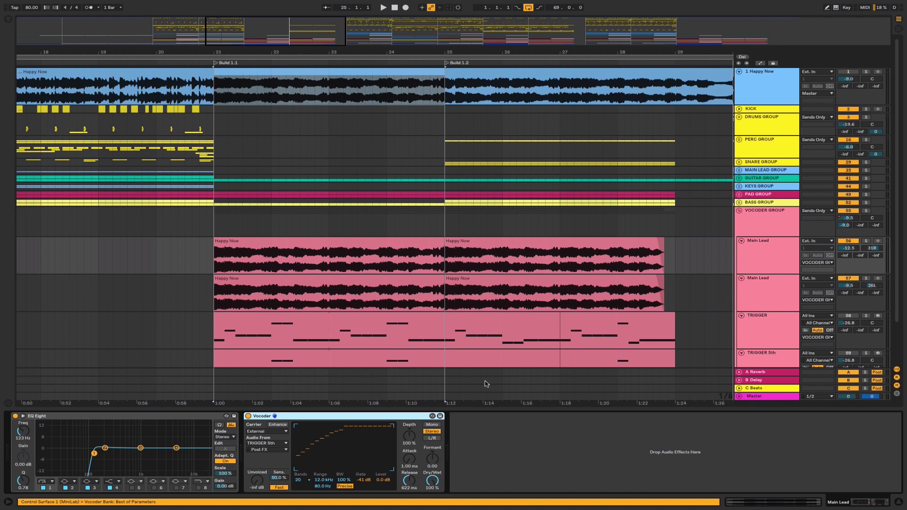
{"action": "scroll", "coordinate": [779, 309], "scroll_direction": "down", "scroll_amount": 3}
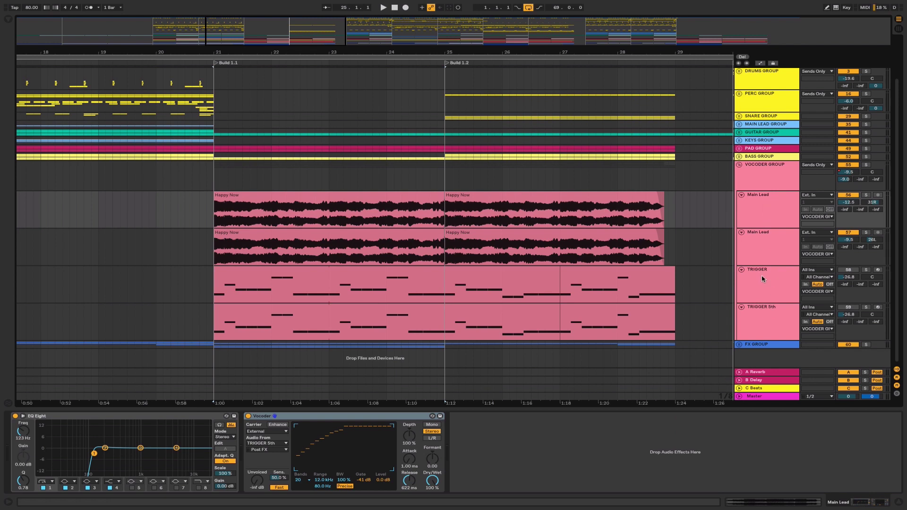
{"action": "left_click", "coordinate": [763, 255]}
{"action": "left_click", "coordinate": [770, 218]}
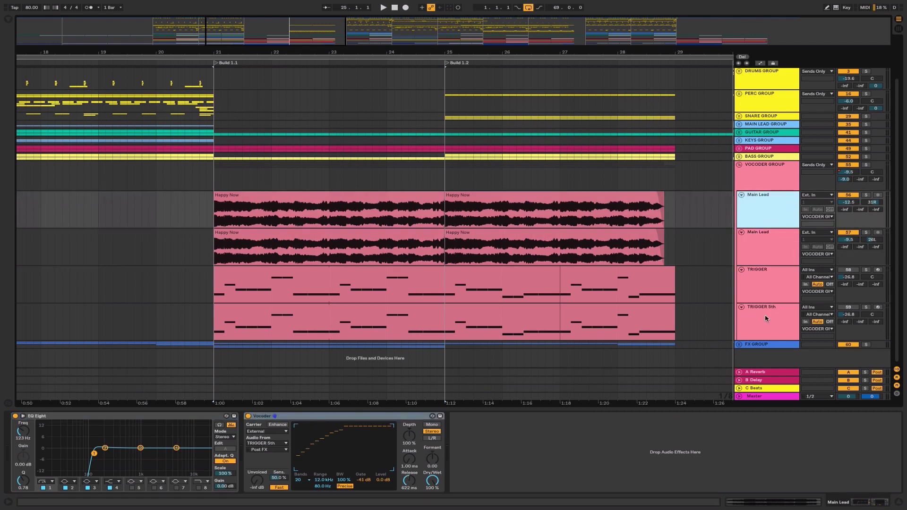
{"action": "left_click", "coordinate": [772, 250]}
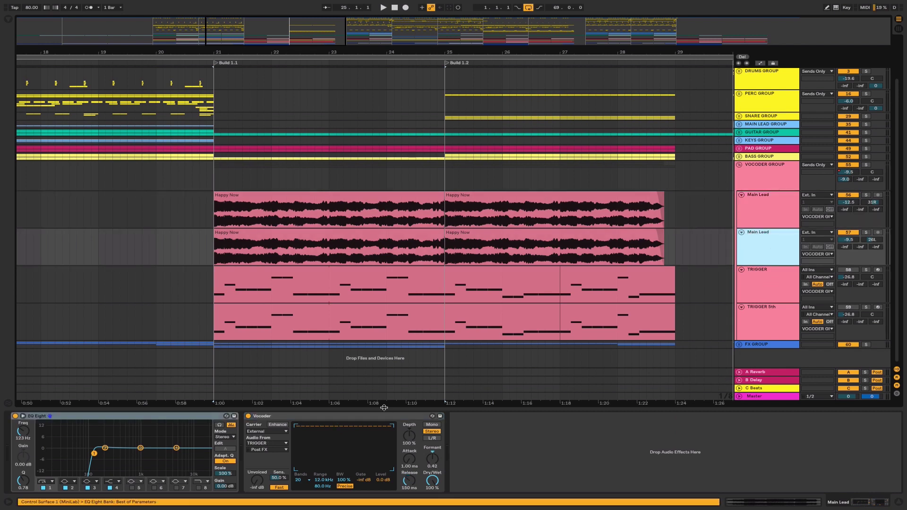
Show the TRIGGER track's Fourth Chord and Sylenth1 devices and open the Sylenth1 plugin window.
{"action": "left_click", "coordinate": [768, 293]}
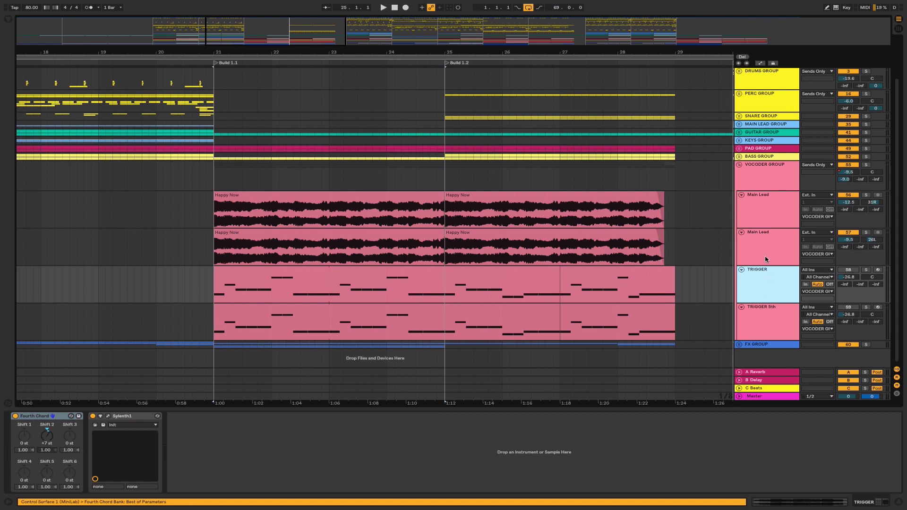
{"action": "left_click", "coordinate": [109, 418]}
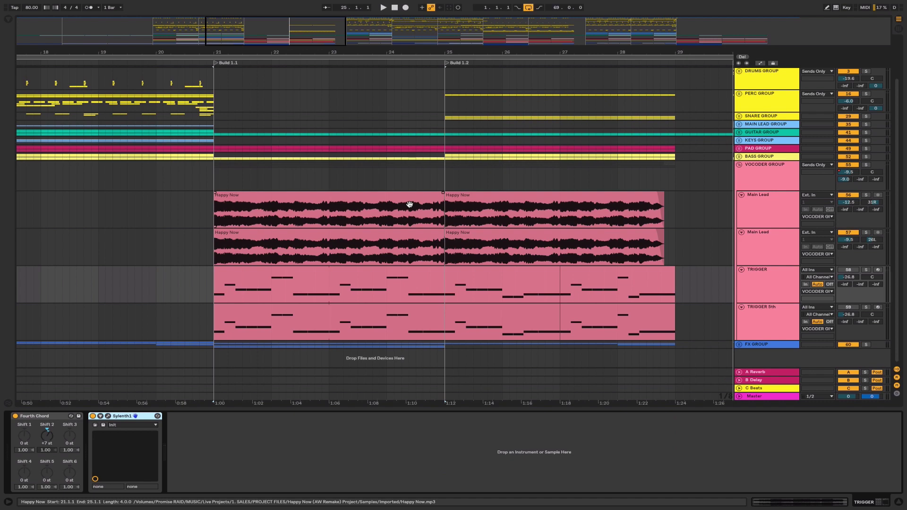
{"action": "left_click", "coordinate": [775, 273]}
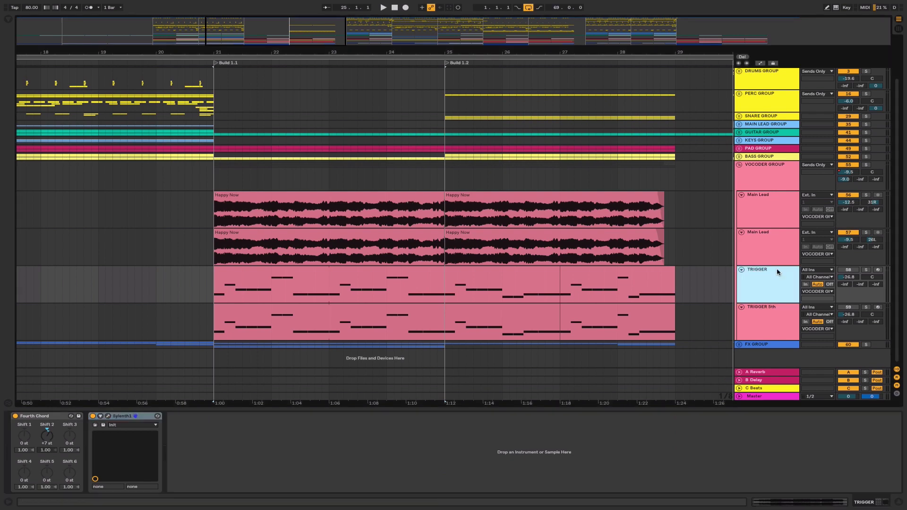
{"action": "left_click", "coordinate": [108, 417]}
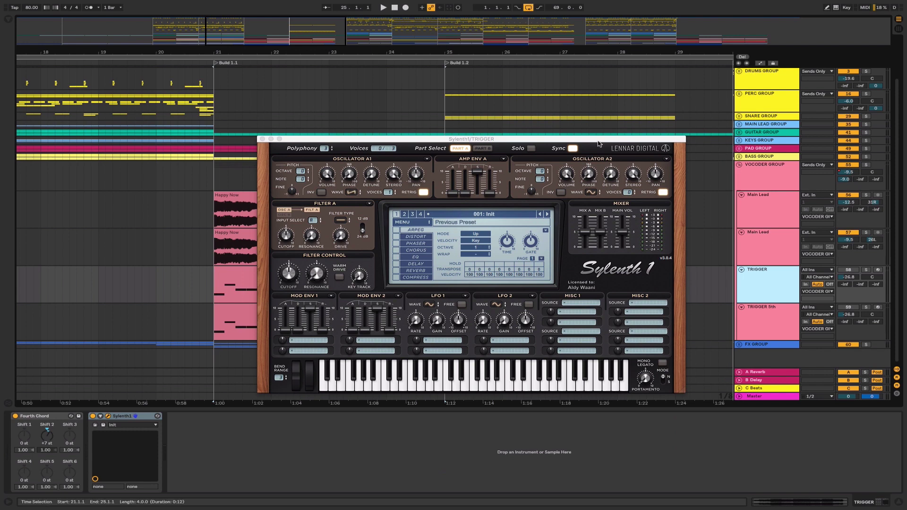
{"action": "left_click_drag", "start_coordinate": [595, 139], "coordinate": [590, 131]}
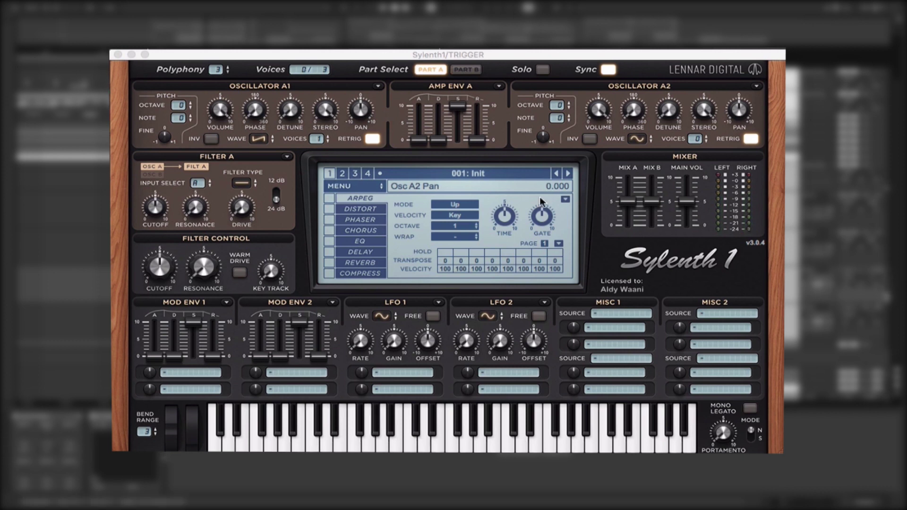
Show the Saw waveform choice of Sylenth1's Oscillator A1, then close the plugin window.
{"action": "left_click", "coordinate": [259, 138]}
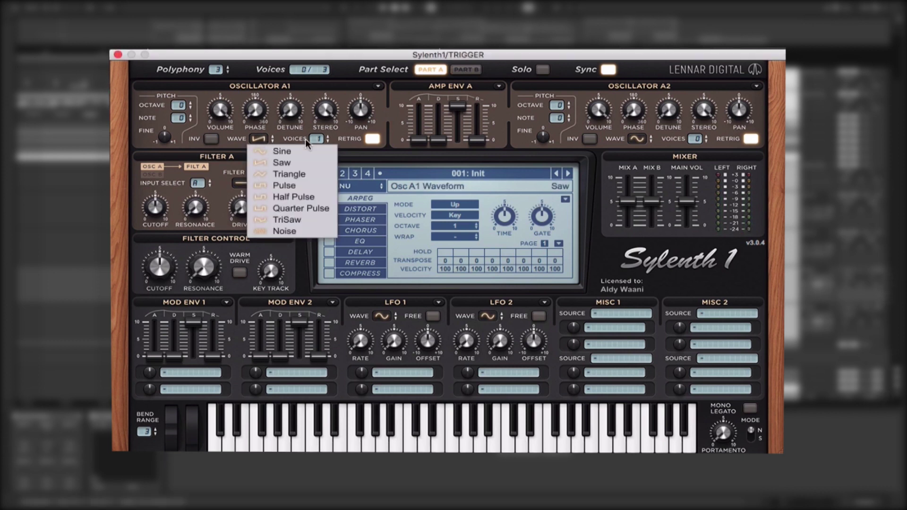
{"action": "left_click", "coordinate": [457, 149]}
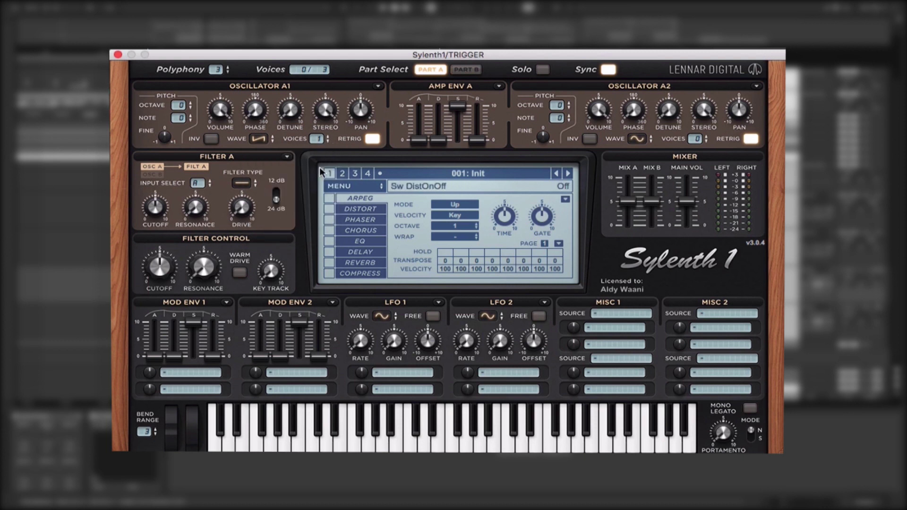
{"action": "left_click", "coordinate": [118, 55]}
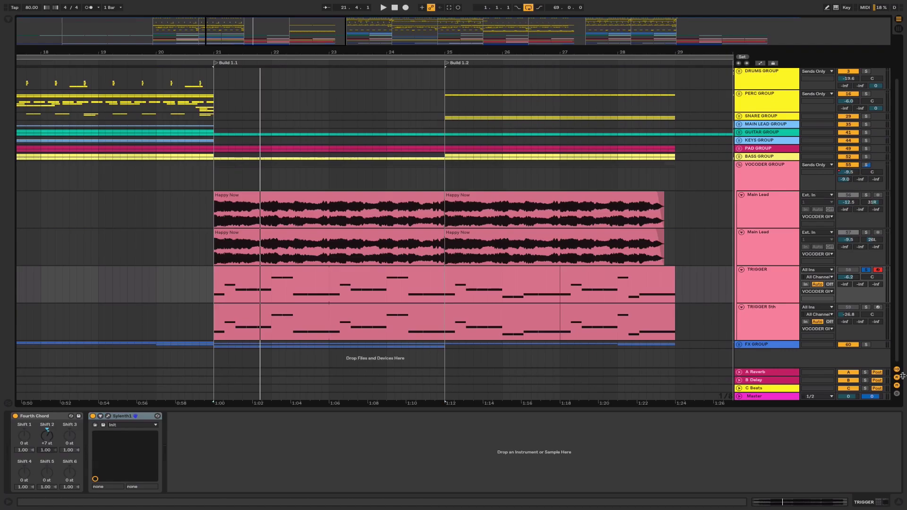
Show the MIDI notes of the TRIGGER track's Build 1.1 clip, then return to the device chain and select Fourth Chord.
{"action": "left_click", "coordinate": [755, 299]}
{"action": "double_click", "coordinate": [371, 290]}
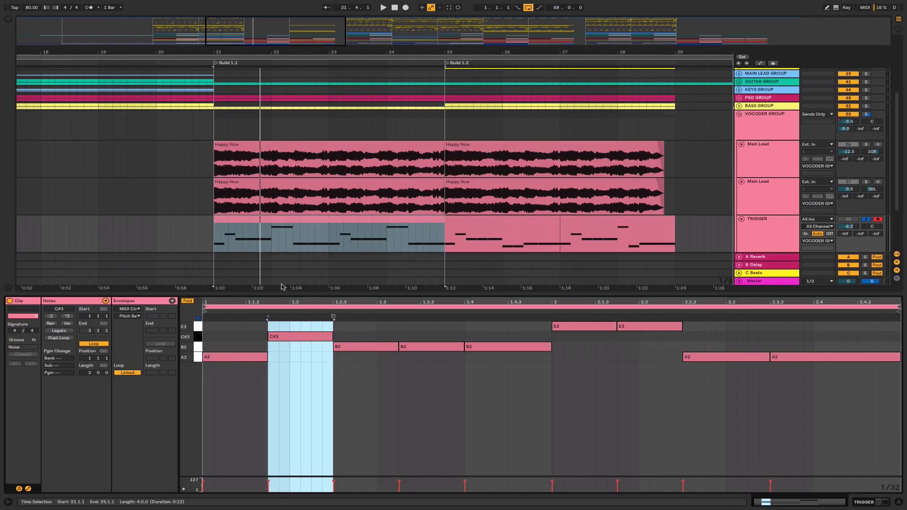
{"action": "left_click", "coordinate": [692, 378]}
{"action": "key", "text": "shift+Tab"}
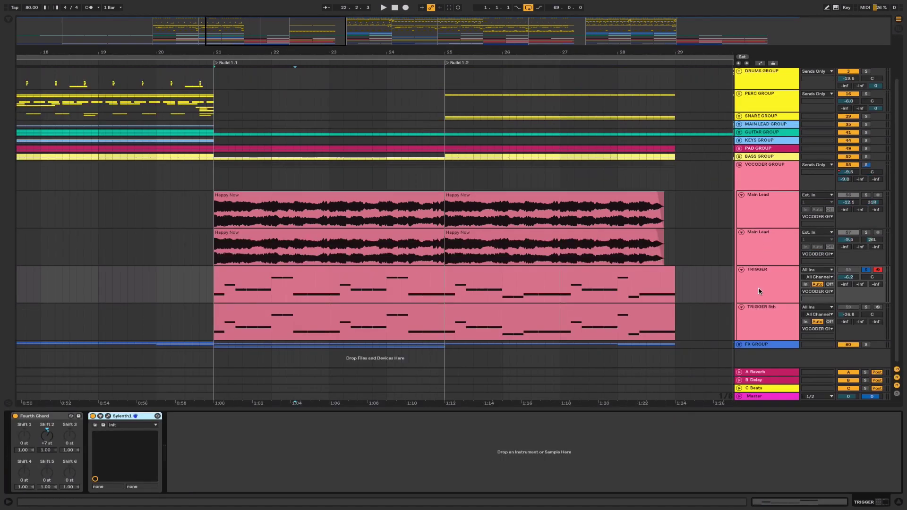
{"action": "left_click", "coordinate": [47, 419]}
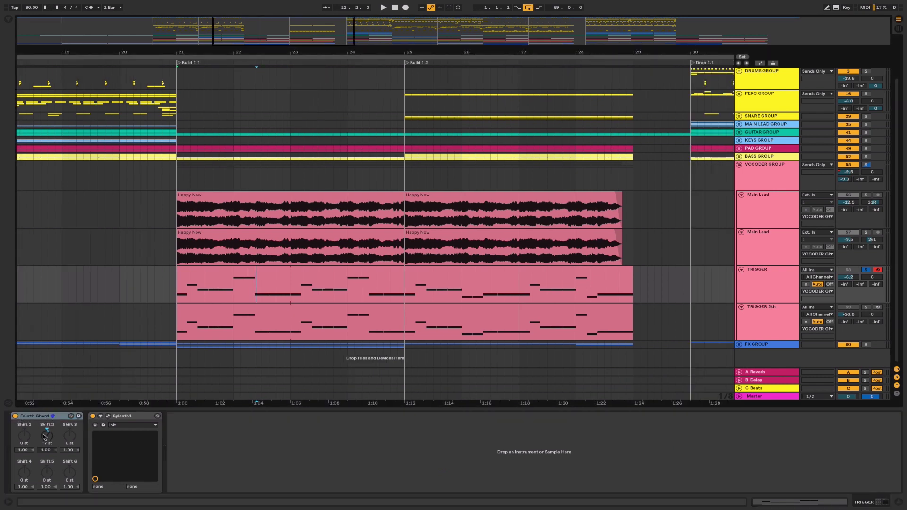
Play the soloed TRIGGER track from bar 21 and compare it with the Fourth Chord effect switched off and back on.
{"action": "left_click", "coordinate": [295, 277]}
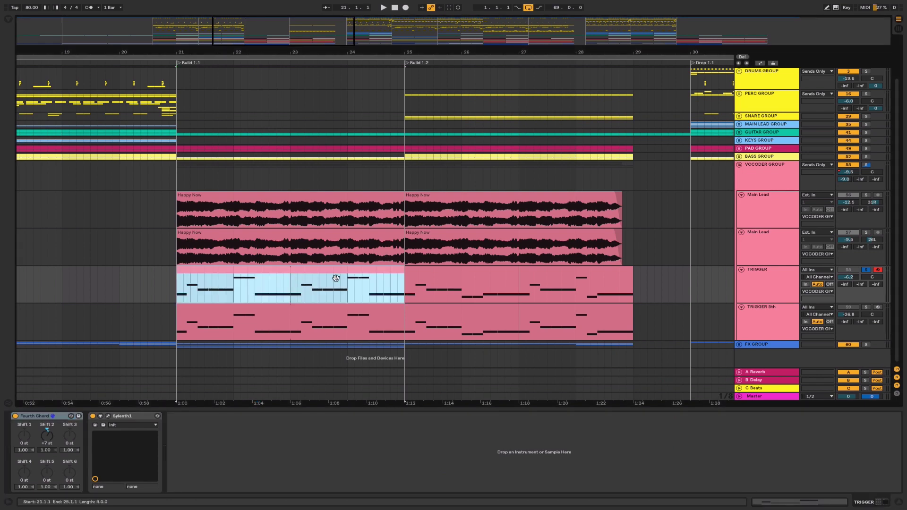
{"action": "double_click", "coordinate": [336, 278]}
{"action": "key", "text": "shift+Tab"}
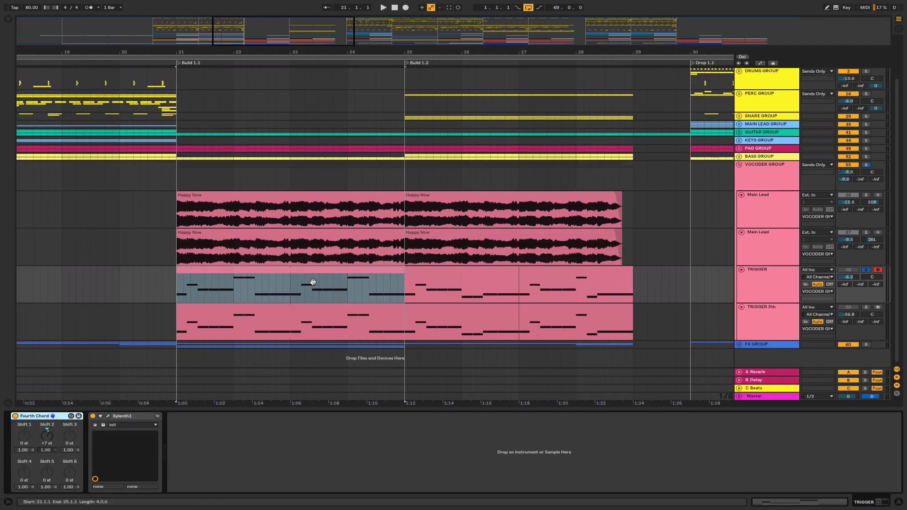
{"action": "key", "text": "space"}
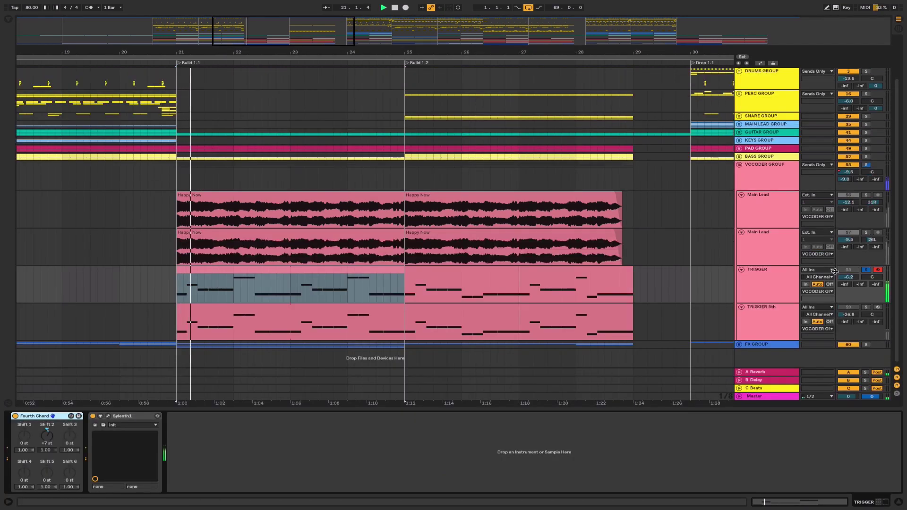
{"action": "left_click", "coordinate": [15, 416]}
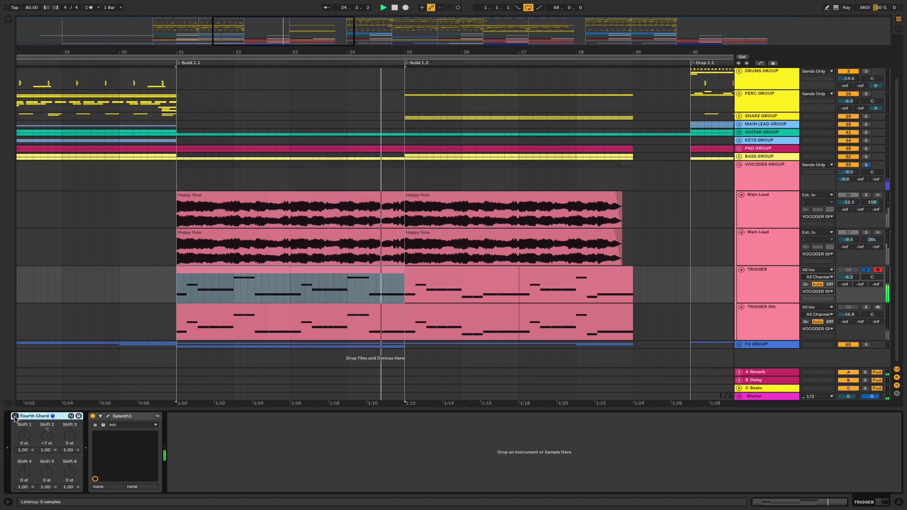
{"action": "left_click", "coordinate": [15, 416]}
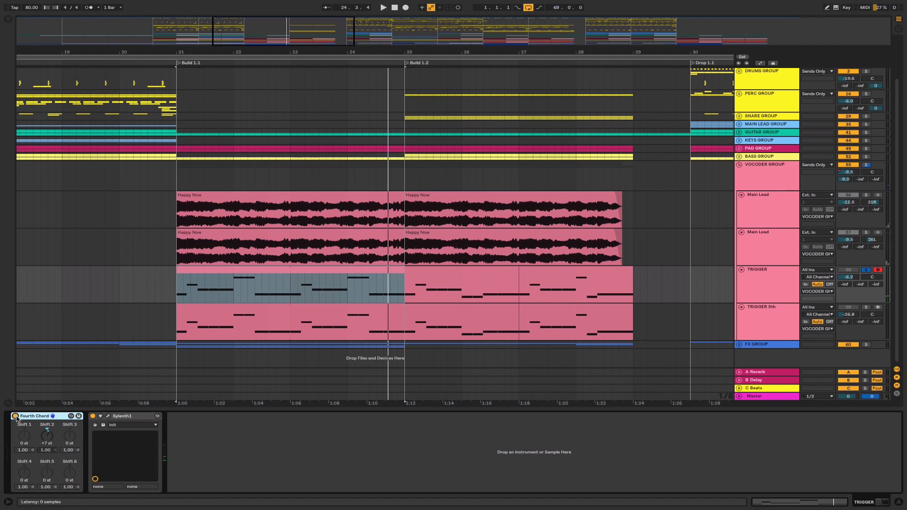
Open the first TRIGGER clip and duplicate all its notes seven semitones higher.
{"action": "double_click", "coordinate": [298, 275]}
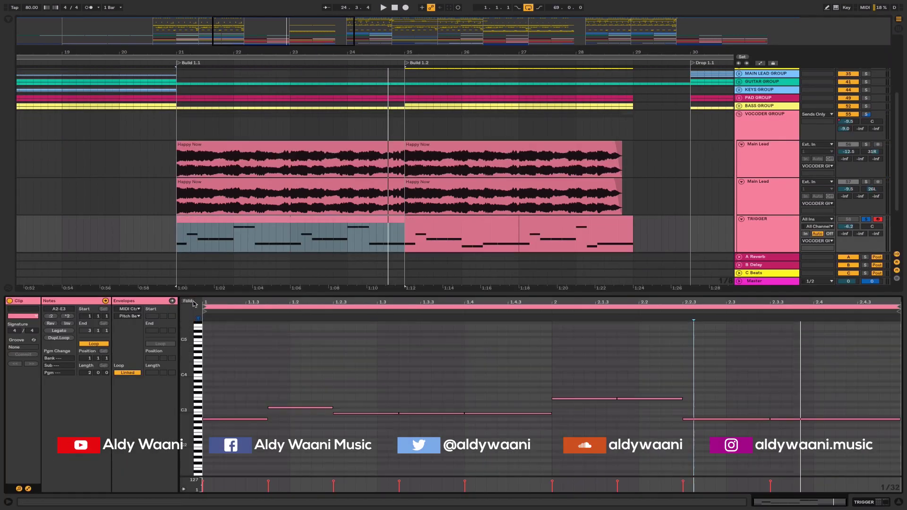
{"action": "key", "text": "ctrl+a"}
{"action": "left_click_drag", "start_coordinate": [239, 420], "coordinate": [240, 400]}
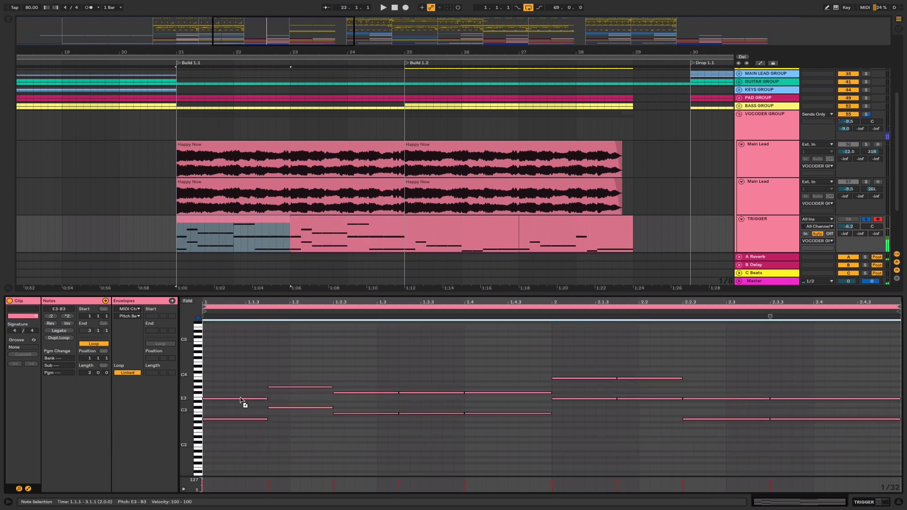
{"action": "left_click", "coordinate": [246, 373]}
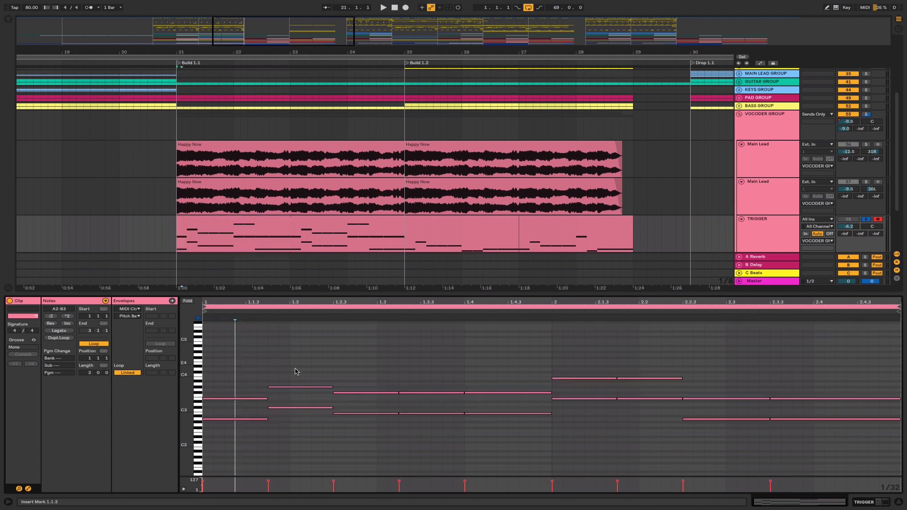
Try stacking copies of the first bar's upper notes four semitones higher, play the chords, and undo the added notes.
{"action": "left_click_drag", "start_coordinate": [233, 364], "coordinate": [476, 402]}
{"action": "left_click_drag", "start_coordinate": [383, 392], "coordinate": [385, 381]}
{"action": "key", "text": "space"}
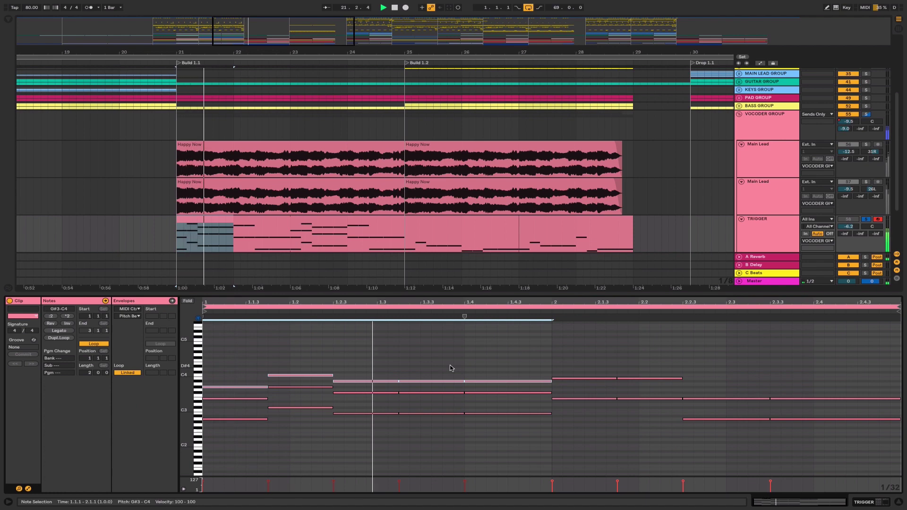
{"action": "key", "text": "ctrl+z"}
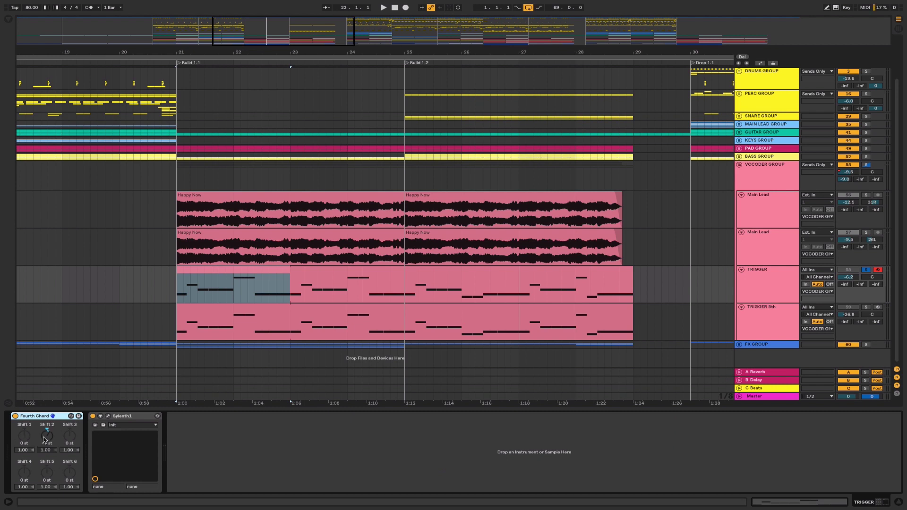
Inspect the device chains of the first Main Lead track and the TRIGGER 5th track.
{"action": "left_click_drag", "start_coordinate": [43, 440], "coordinate": [45, 449]}
{"action": "left_click", "coordinate": [768, 207]}
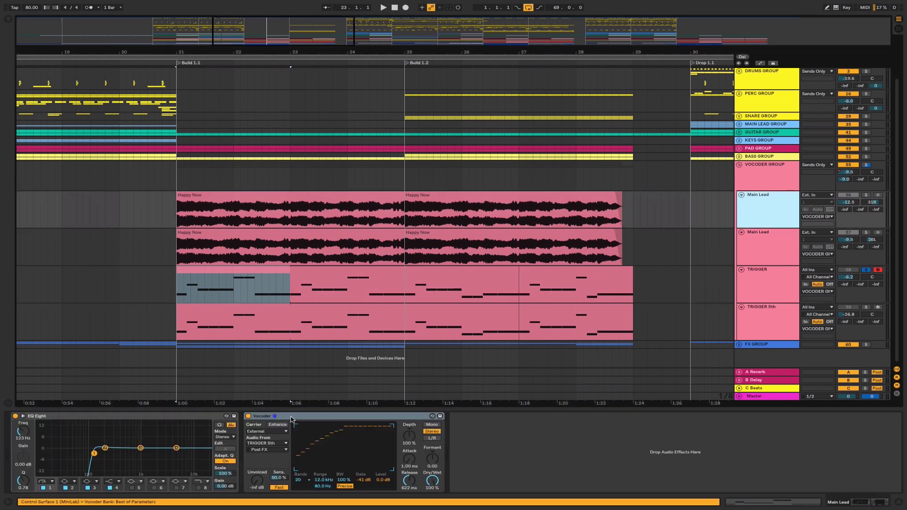
{"action": "left_click", "coordinate": [772, 326]}
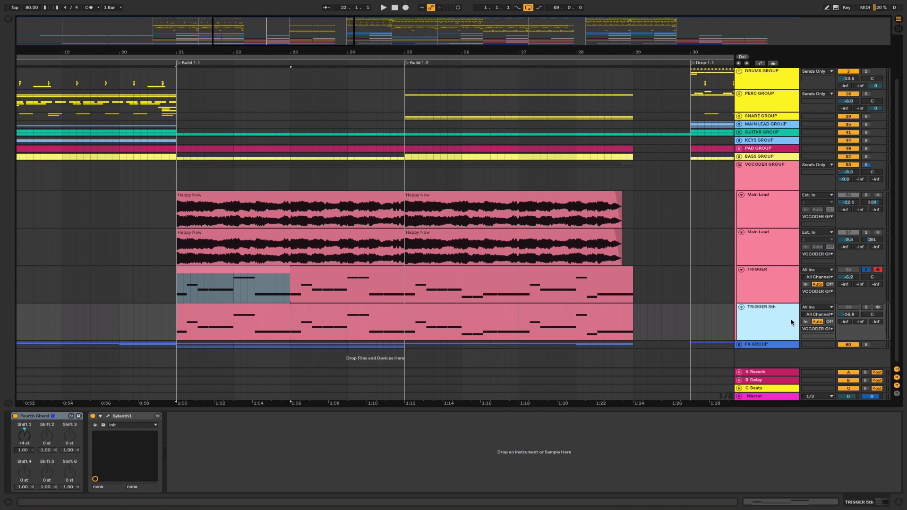
Solo VOCODER GROUP for playback and select bars 21 to 25 of the Happy Now reference track.
{"action": "left_click", "coordinate": [867, 165]}
{"action": "key", "text": "space"}
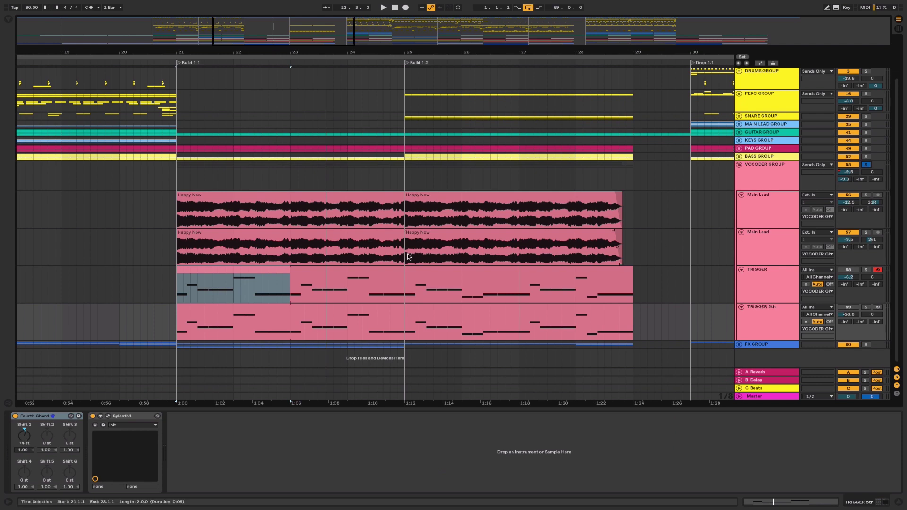
{"action": "scroll", "coordinate": [409, 257], "scroll_direction": "up", "scroll_amount": 3}
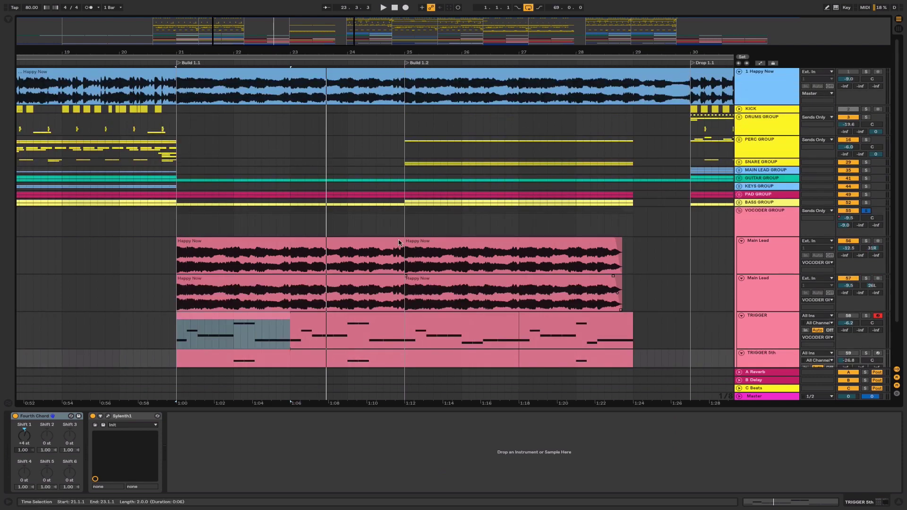
{"action": "mouse_move", "coordinate": [178, 97]}
{"action": "left_mouse_down"}
{"action": "mouse_move", "coordinate": [418, 97]}
{"action": "mouse_move", "coordinate": [405, 97]}
{"action": "left_mouse_up"}
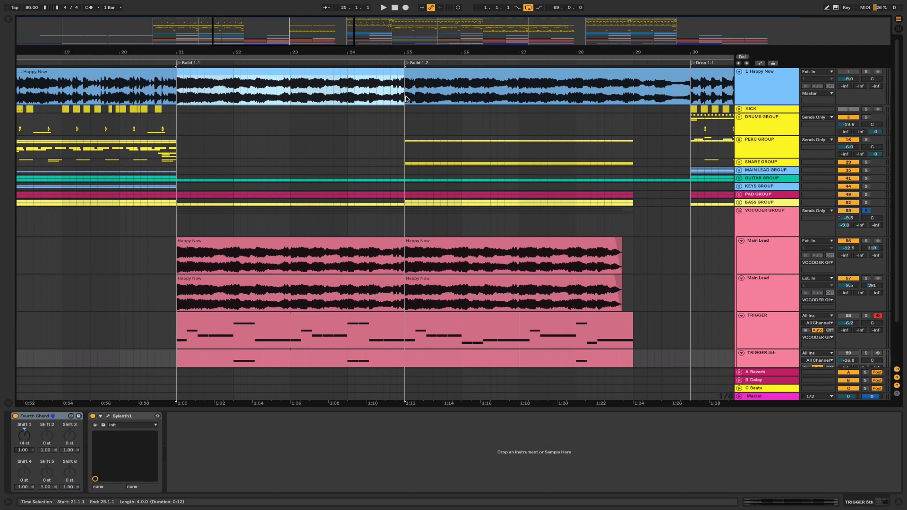
Select the TRIGGER clip from bar 21 to 25 and play the soloed vocoder layers.
{"action": "scroll", "coordinate": [383, 289], "scroll_direction": "down", "scroll_amount": 3}
{"action": "left_click", "coordinate": [384, 289]}
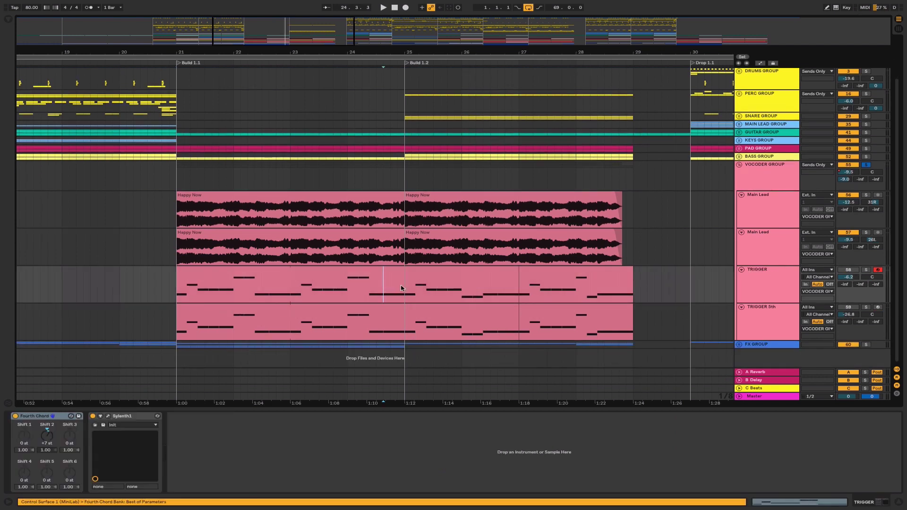
{"action": "left_click_drag", "start_coordinate": [406, 287], "coordinate": [201, 300]}
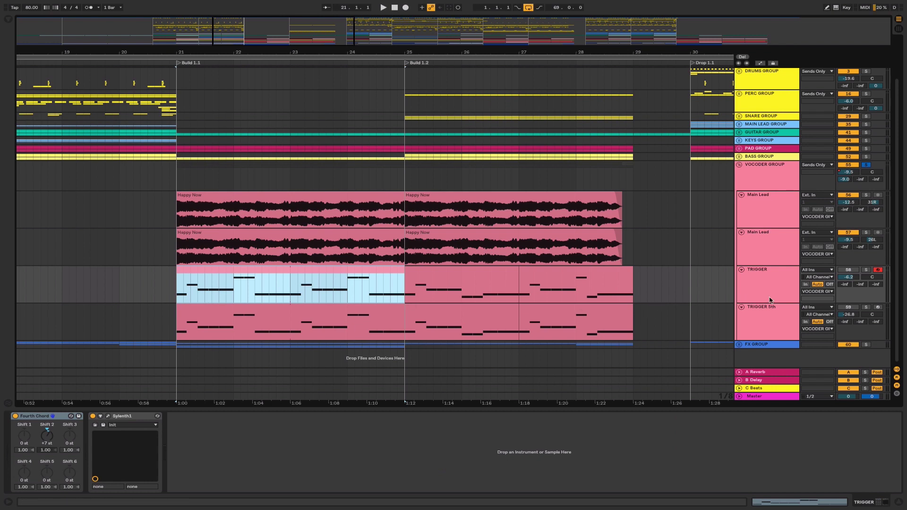
{"action": "key", "text": "space"}
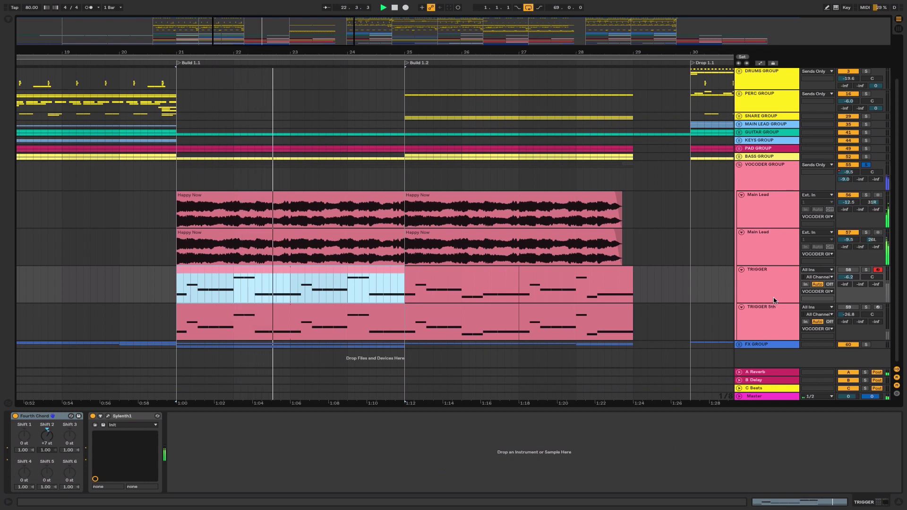
{"action": "key", "text": "space"}
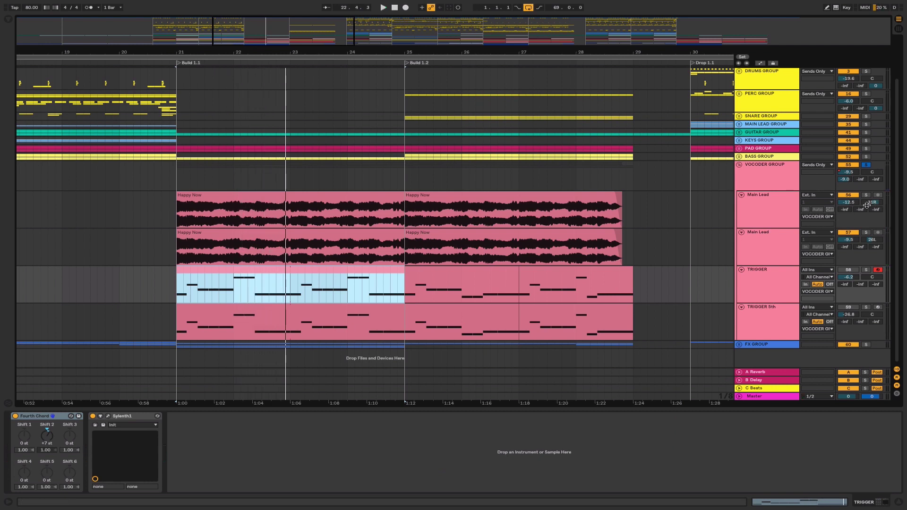
Show the effect chain of VOCODER GROUP and turn off the group's solo.
{"action": "left_click_drag", "start_coordinate": [869, 204], "coordinate": [877, 204]}
{"action": "left_click", "coordinate": [785, 223]}
{"action": "left_click", "coordinate": [866, 165]}
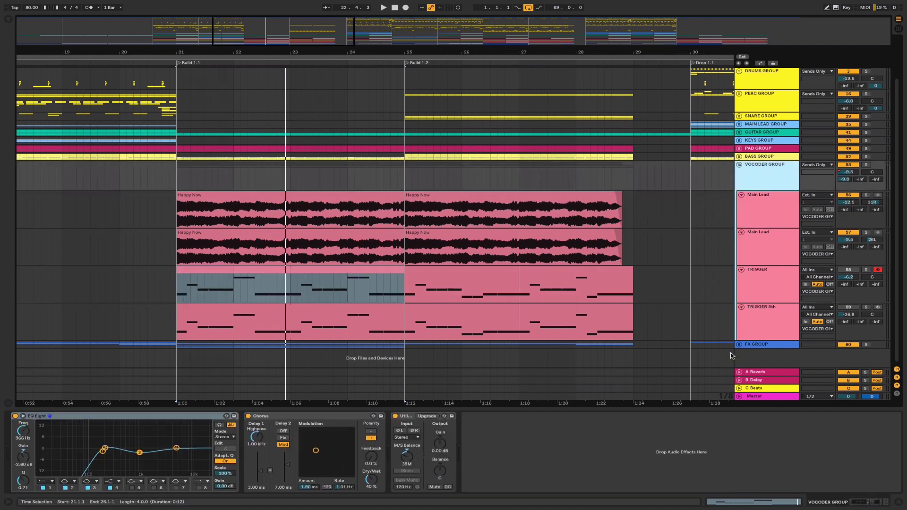
Unfold FX GROUP and its first FX track, and select the KSHMR Vinyl Crackle clip.
{"action": "left_click", "coordinate": [739, 344]}
{"action": "scroll", "coordinate": [740, 348], "scroll_direction": "down", "scroll_amount": 4}
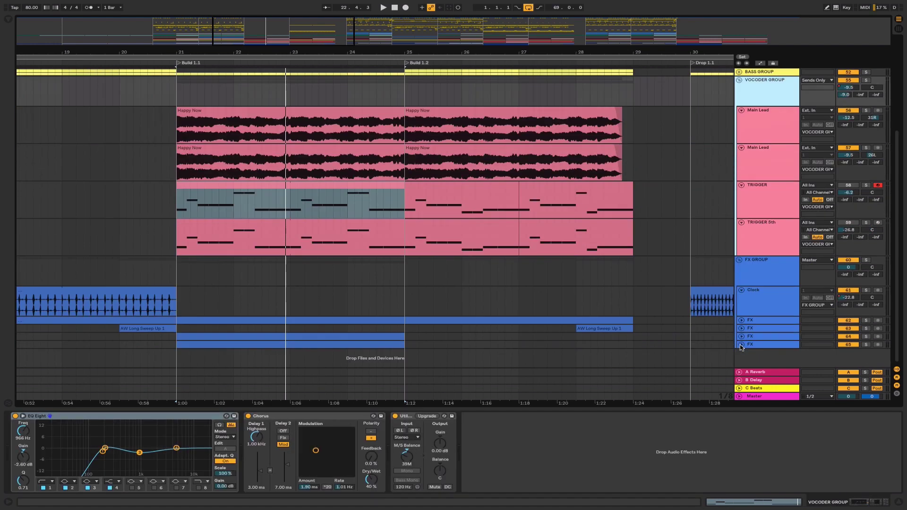
{"action": "left_click", "coordinate": [763, 259]}
{"action": "left_click", "coordinate": [765, 320]}
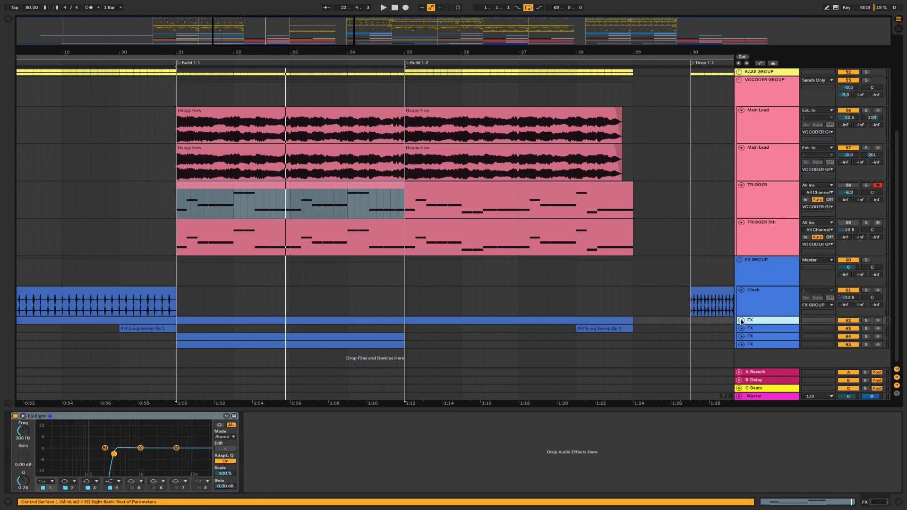
{"action": "left_click", "coordinate": [741, 321]}
{"action": "scroll", "coordinate": [506, 313], "scroll_direction": "down", "scroll_amount": 3}
{"action": "left_click", "coordinate": [496, 309]}
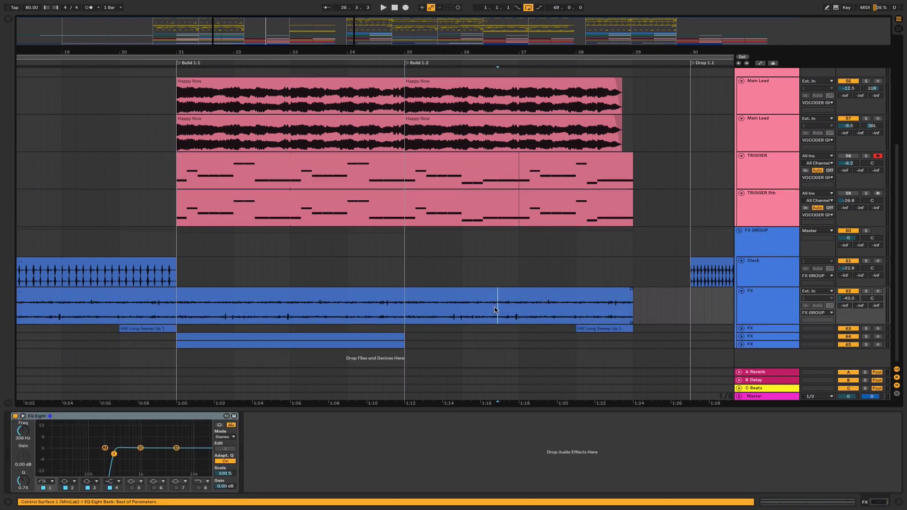
{"action": "left_click", "coordinate": [353, 297]}
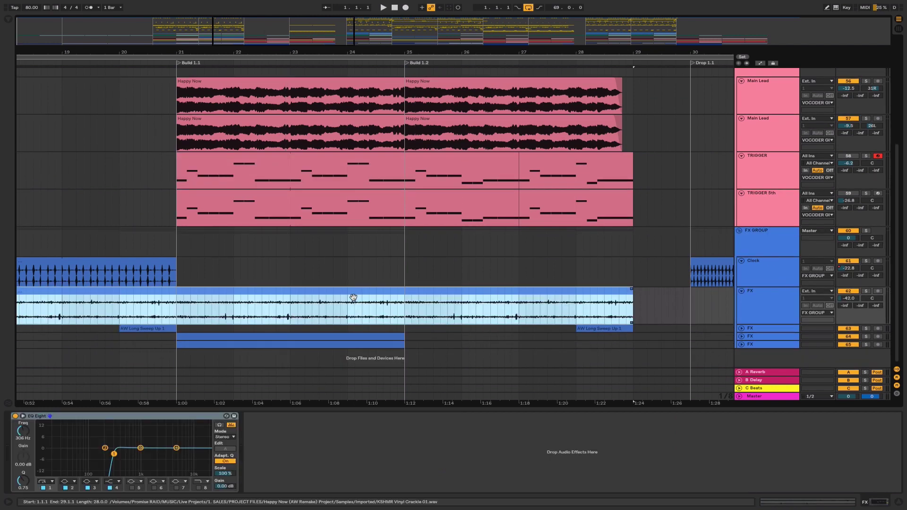
Unfold the last two FX tracks and play their decaying effect clips from bar 21.
{"action": "left_click", "coordinate": [742, 337]}
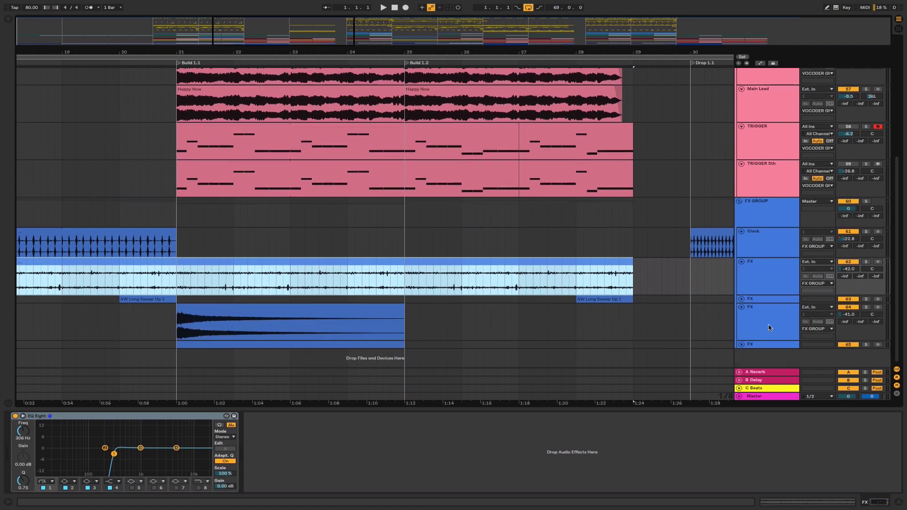
{"action": "left_click", "coordinate": [741, 344]}
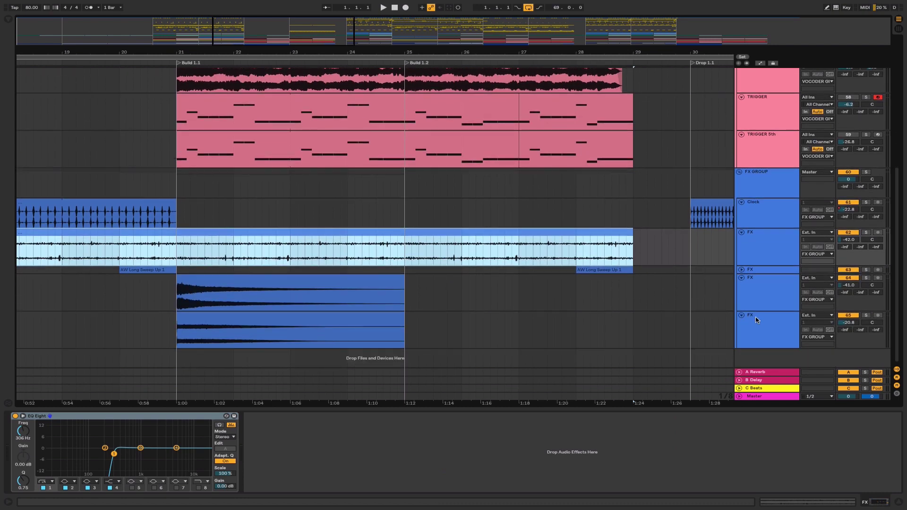
{"action": "left_click", "coordinate": [211, 287]}
{"action": "key", "text": "space"}
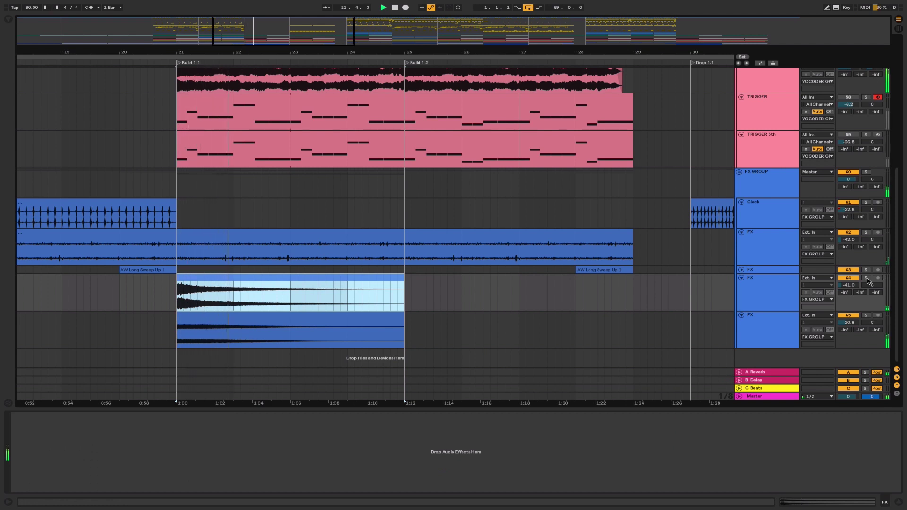
{"action": "scroll", "coordinate": [867, 282], "scroll_direction": "up", "scroll_amount": 5}
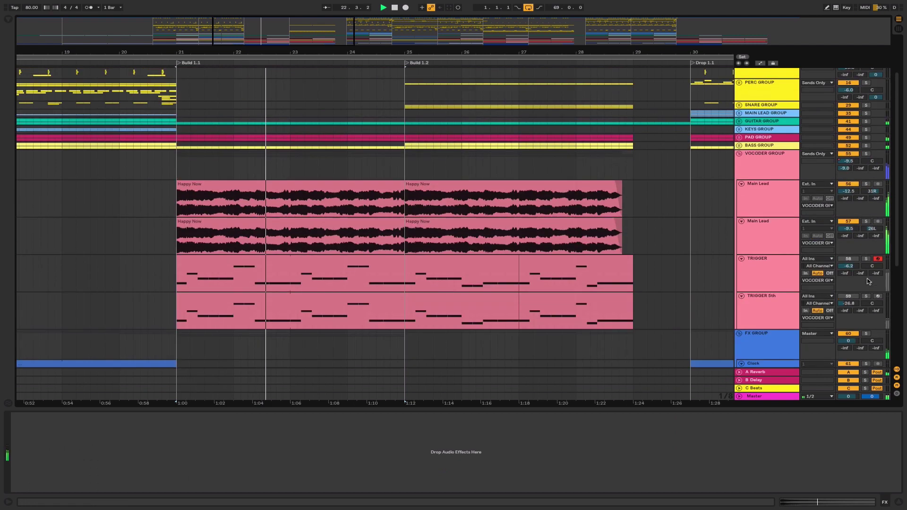
Fold all the track groups and select the percussion and snare parts of Build 1.2 from bar 25 to 29.
{"action": "left_click", "coordinate": [739, 153], "text": "alt"}
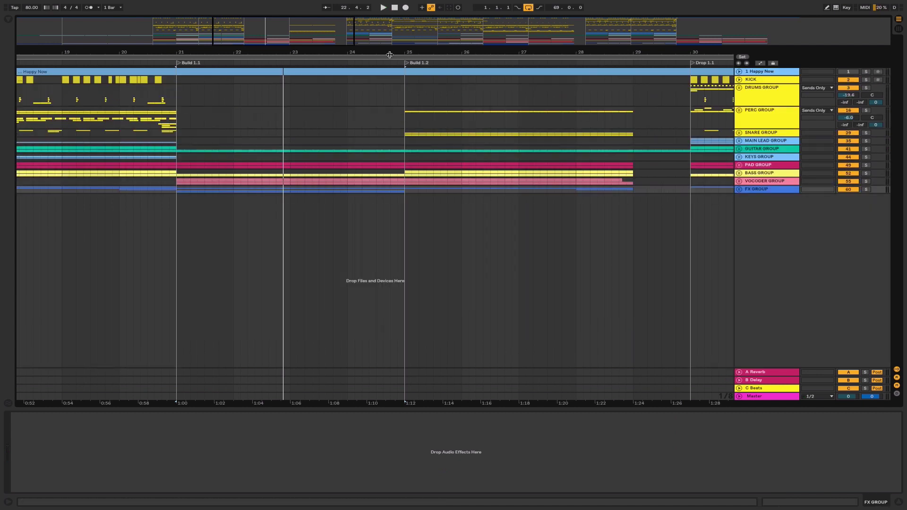
{"action": "left_click_drag", "start_coordinate": [284, 38], "coordinate": [319, 29]}
{"action": "left_click_drag", "start_coordinate": [288, 92], "coordinate": [456, 192]}
{"action": "left_click", "coordinate": [414, 148]}
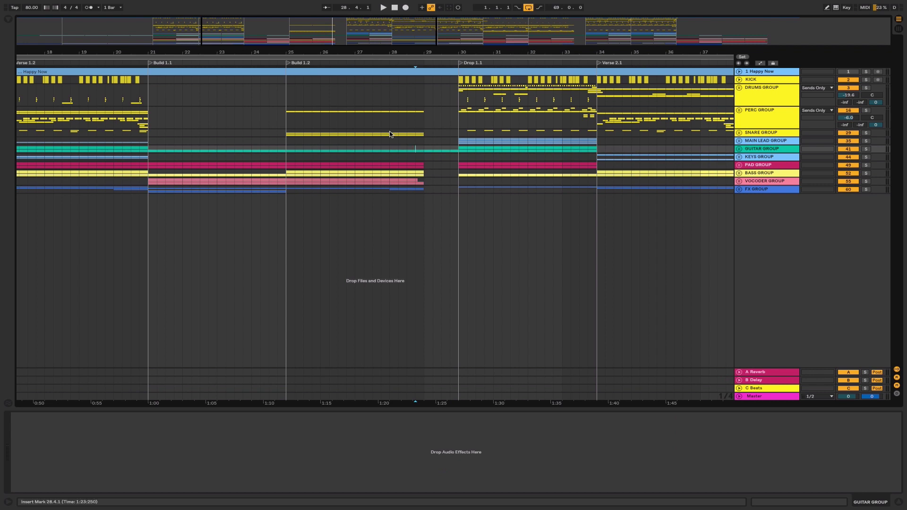
{"action": "left_click_drag", "start_coordinate": [288, 112], "coordinate": [424, 134]}
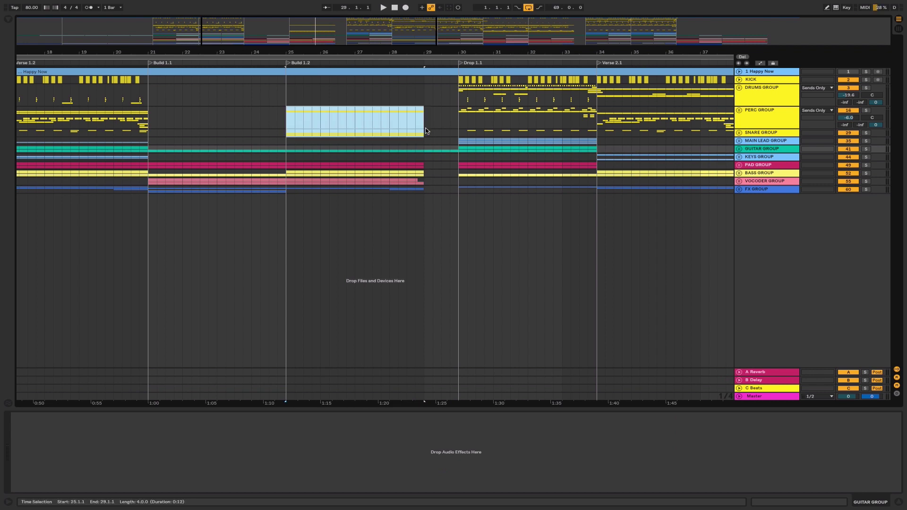
Unfold PERC GROUP and SNARE GROUP to examine their Build 1.2 clips during playback.
{"action": "left_click", "coordinate": [739, 112]}
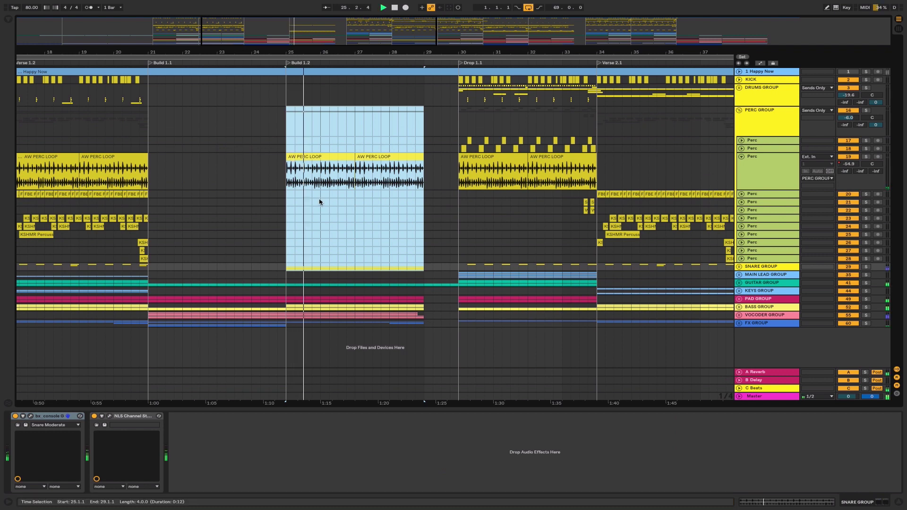
{"action": "left_click", "coordinate": [739, 267]}
{"action": "scroll", "coordinate": [739, 269], "scroll_direction": "down", "scroll_amount": 3}
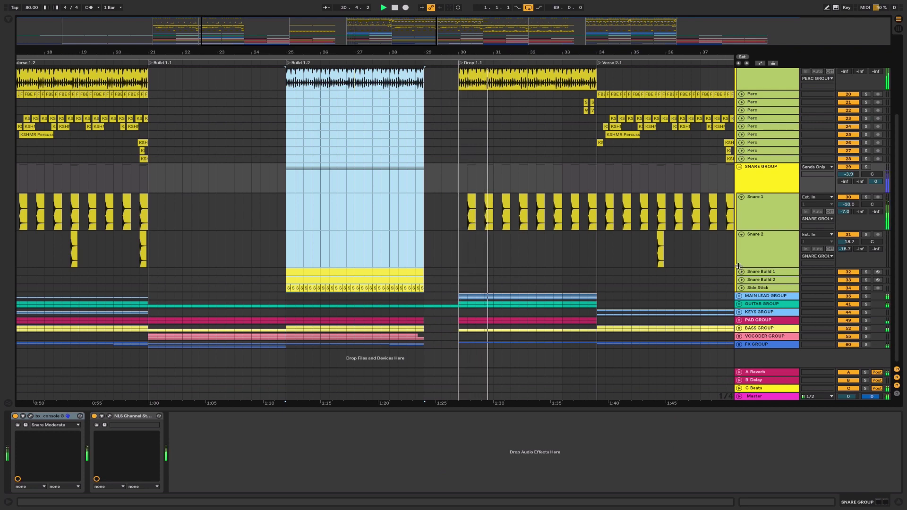
{"action": "scroll", "coordinate": [284, 255], "scroll_direction": "up", "scroll_amount": 3}
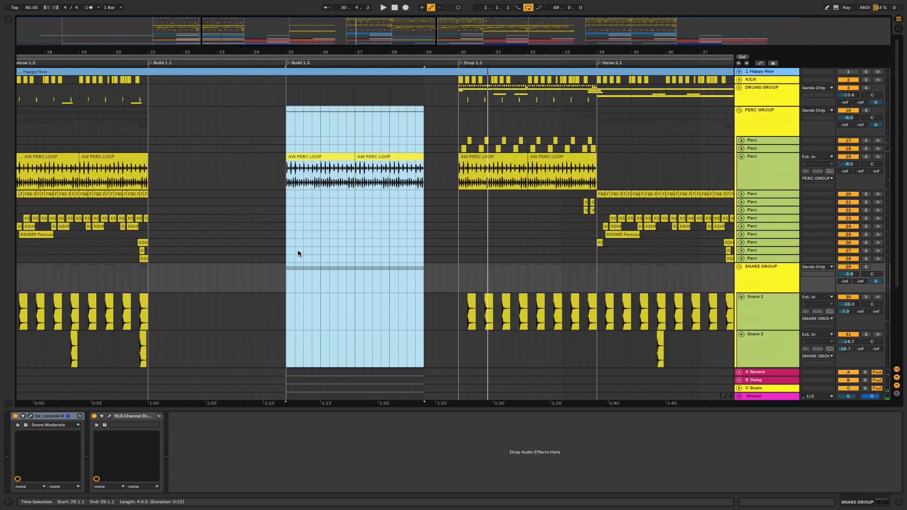
Open the Snare Build 1 clip in Build 1.2 to examine its note pattern.
{"action": "left_click", "coordinate": [308, 280]}
{"action": "key", "text": "space"}
{"action": "scroll", "coordinate": [304, 331], "scroll_direction": "down", "scroll_amount": 3}
{"action": "scroll", "coordinate": [304, 331], "scroll_direction": "down", "scroll_amount": 1}
{"action": "double_click", "coordinate": [301, 289]}
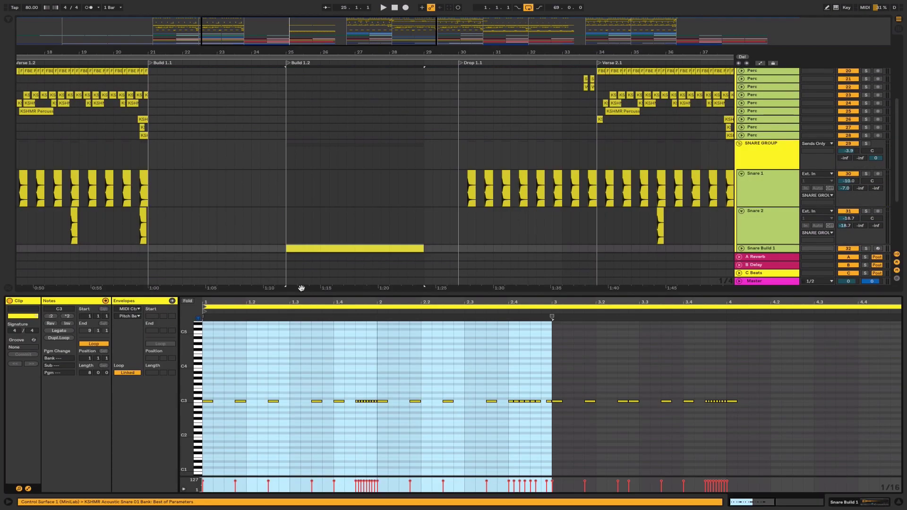
Unfold the Snare Build 1 track and compare the sampler devices of Snare Build 1 and Snare Build 2.
{"action": "left_click", "coordinate": [763, 240]}
{"action": "scroll", "coordinate": [762, 240], "scroll_direction": "down", "scroll_amount": 3}
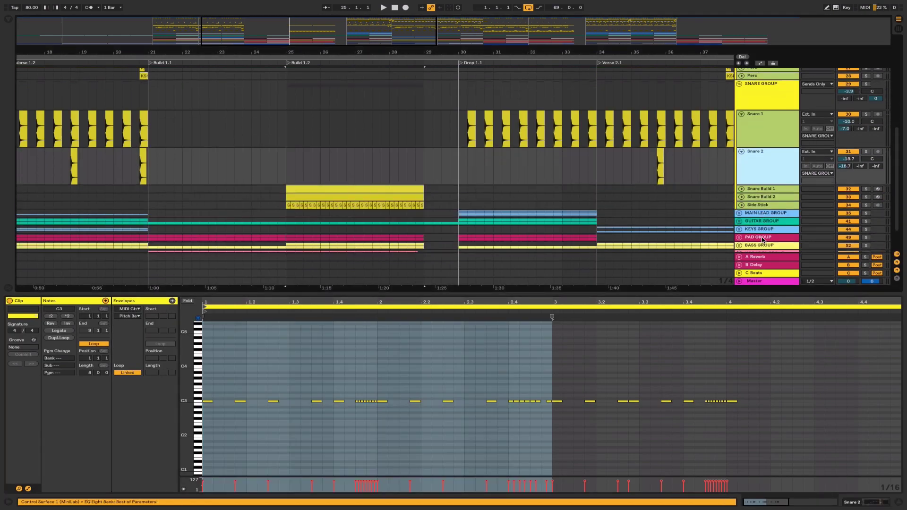
{"action": "left_click", "coordinate": [741, 189]}
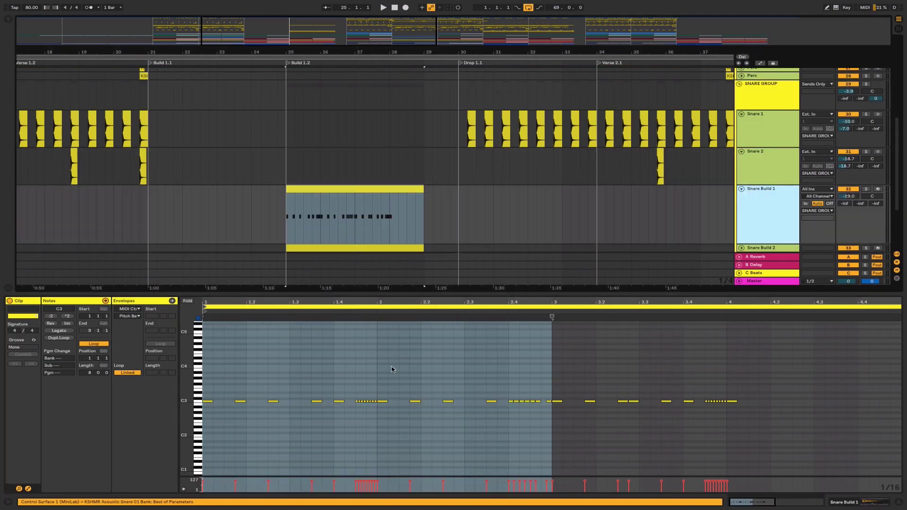
{"action": "left_click", "coordinate": [753, 217]}
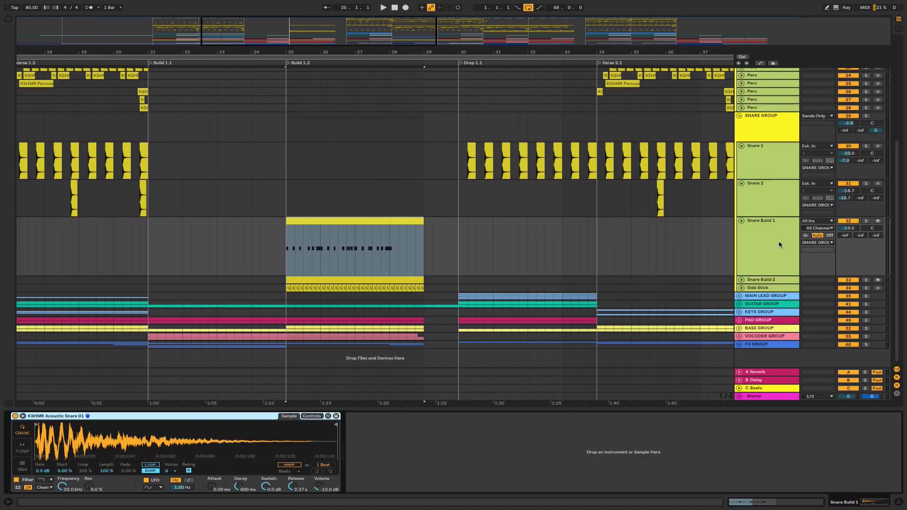
{"action": "left_click", "coordinate": [763, 281]}
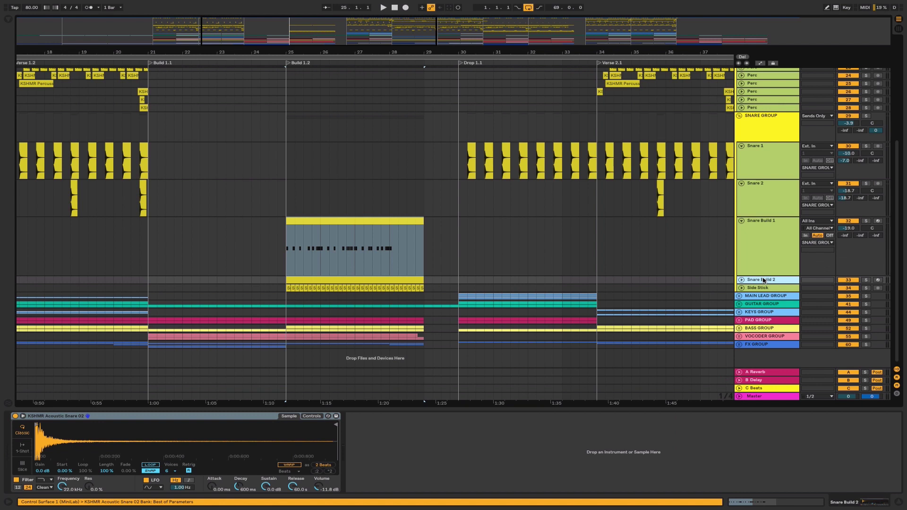
{"action": "left_click", "coordinate": [760, 261]}
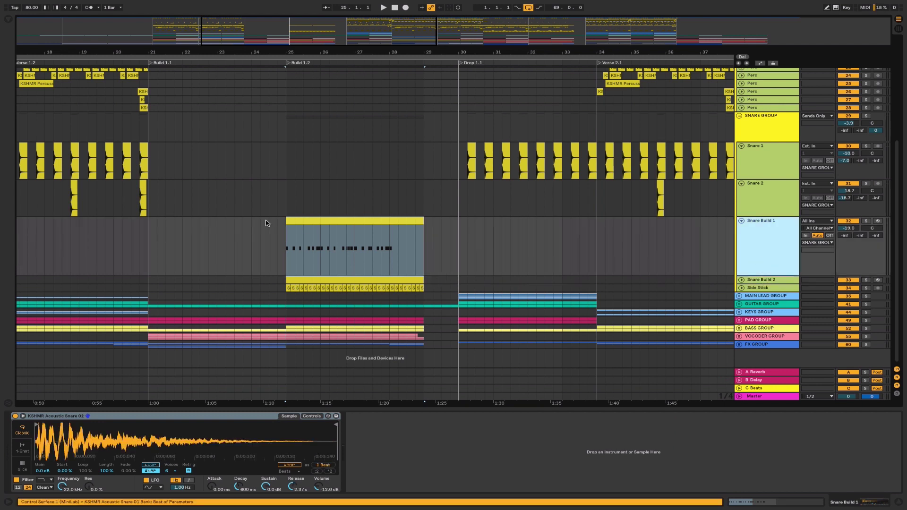
Open the Snare Build 1 clip in Build 1.2 and show the automation lanes to inspect the track's Transpose automation.
{"action": "double_click", "coordinate": [338, 218]}
{"action": "key", "text": "a"}
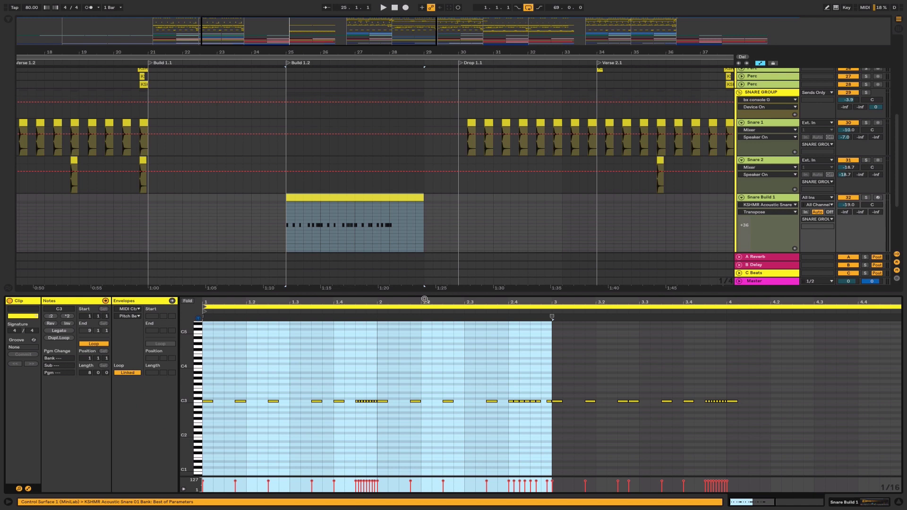
{"action": "left_click", "coordinate": [764, 220]}
{"action": "left_click", "coordinate": [769, 207]}
{"action": "left_click", "coordinate": [768, 207]}
{"action": "left_click", "coordinate": [771, 197]}
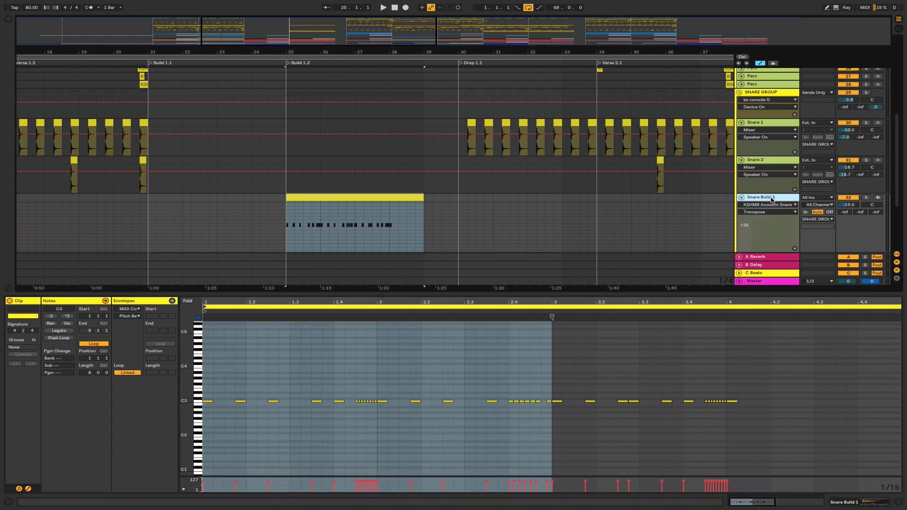
Play Build 1.2 from bar 25, soloing Snare Build 1 and Snare Build 2 in turn.
{"action": "scroll", "coordinate": [771, 199], "scroll_direction": "down", "scroll_amount": 2}
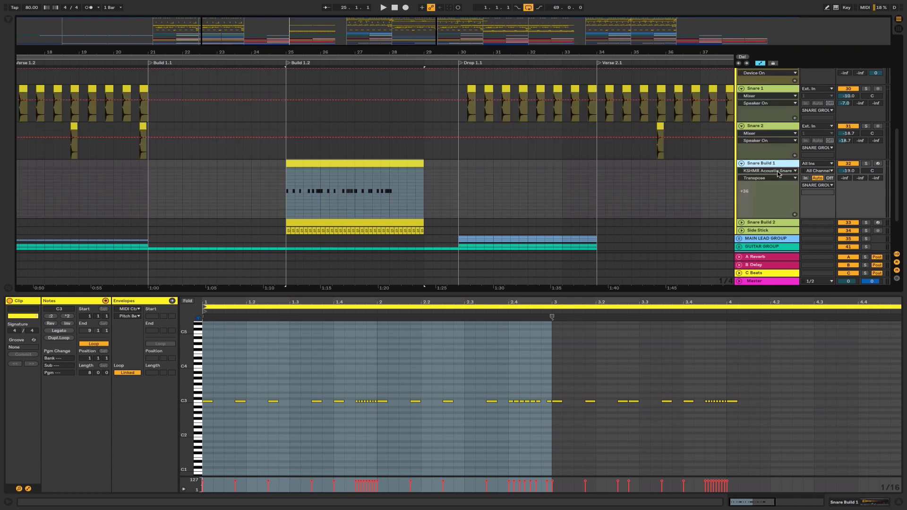
{"action": "key", "text": "space"}
{"action": "left_click", "coordinate": [867, 164]}
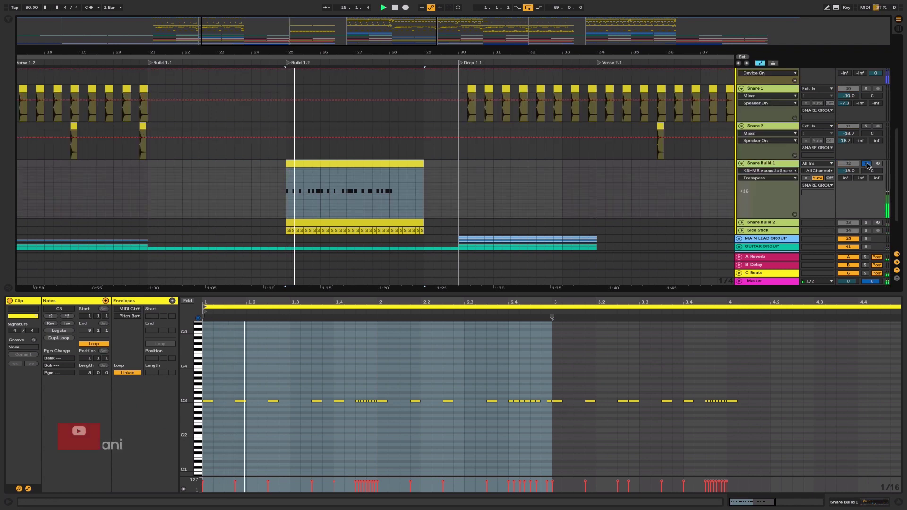
{"action": "scroll", "coordinate": [868, 165], "scroll_direction": "down", "scroll_amount": 3}
{"action": "left_click", "coordinate": [867, 172]}
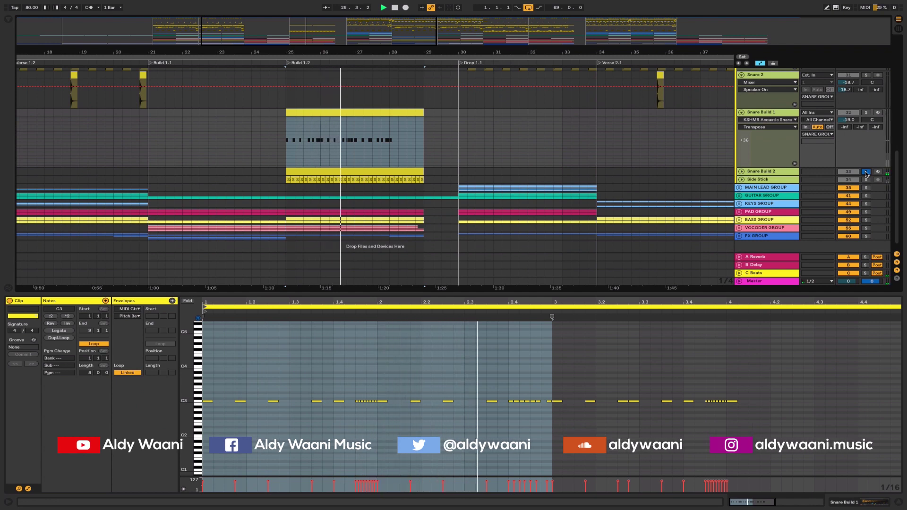
{"action": "left_click", "coordinate": [869, 117]}
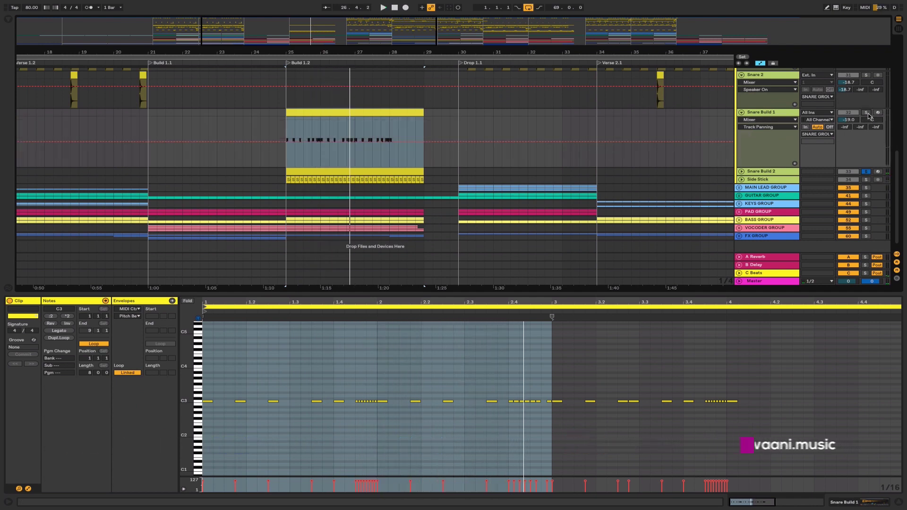
{"action": "left_click", "coordinate": [867, 113]}
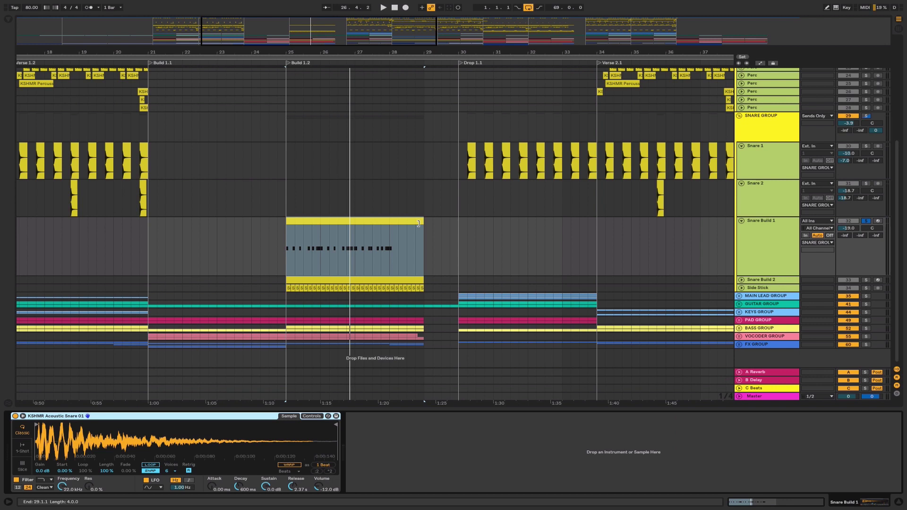
Fold all the track groups and select the Drop 1.1 parts from bar 30 to 34, from KICK to FX GROUP.
{"action": "key", "text": "minus"}
{"action": "left_click", "coordinate": [755, 126]}
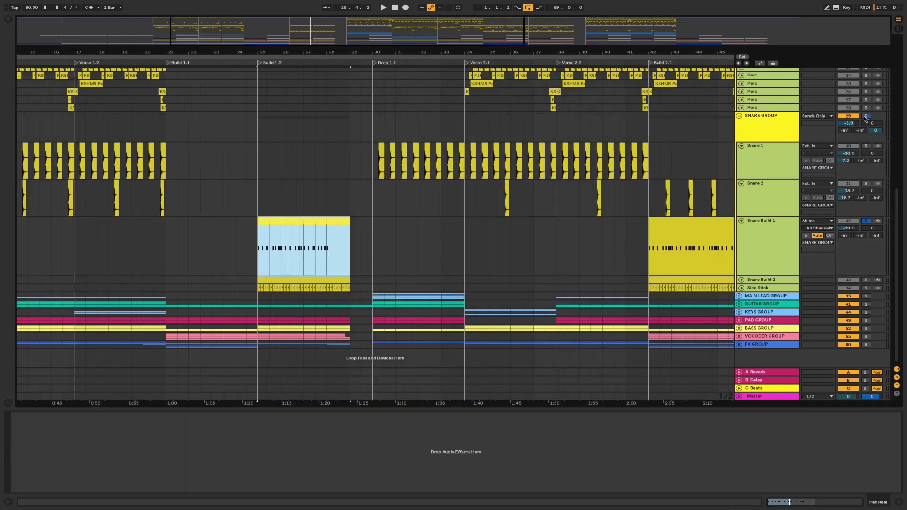
{"action": "left_click", "coordinate": [371, 169]}
{"action": "scroll", "coordinate": [371, 164], "scroll_direction": "up", "scroll_amount": 3}
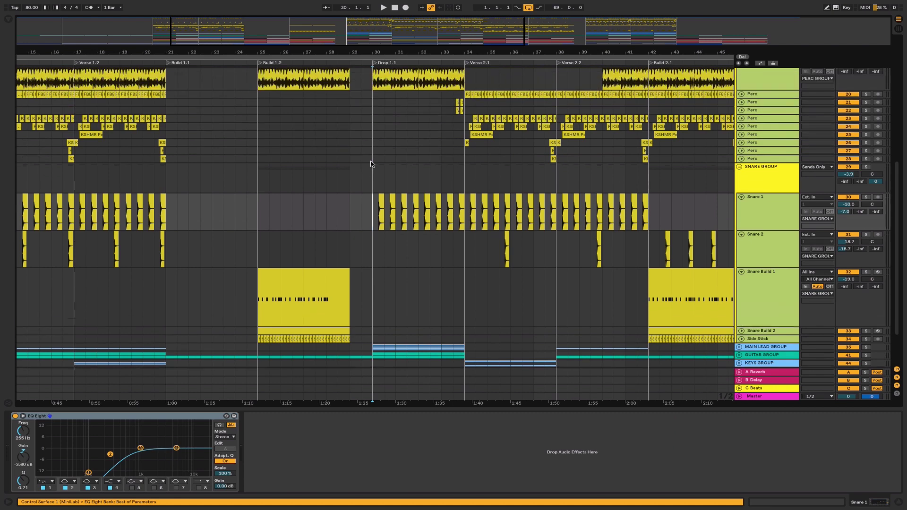
{"action": "left_click", "coordinate": [740, 167], "text": "alt"}
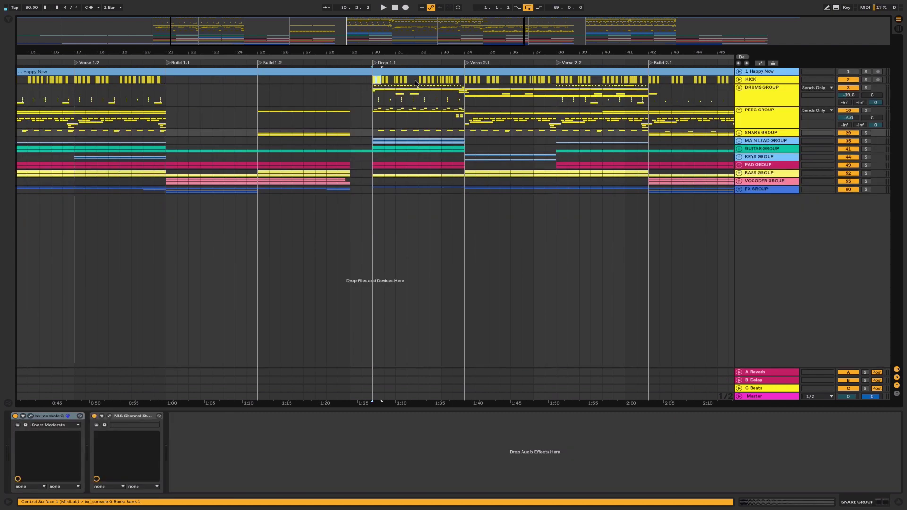
{"action": "left_click_drag", "start_coordinate": [416, 84], "coordinate": [415, 190]}
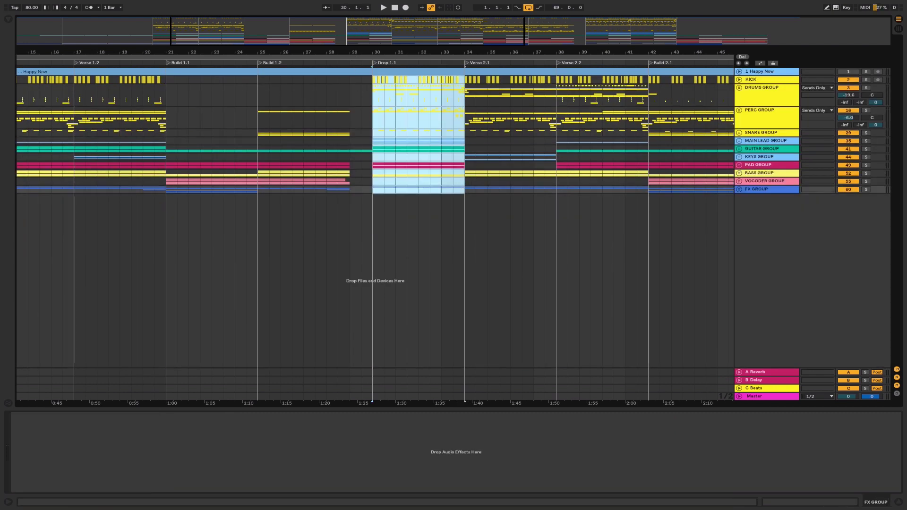
{"action": "key", "text": "z"}
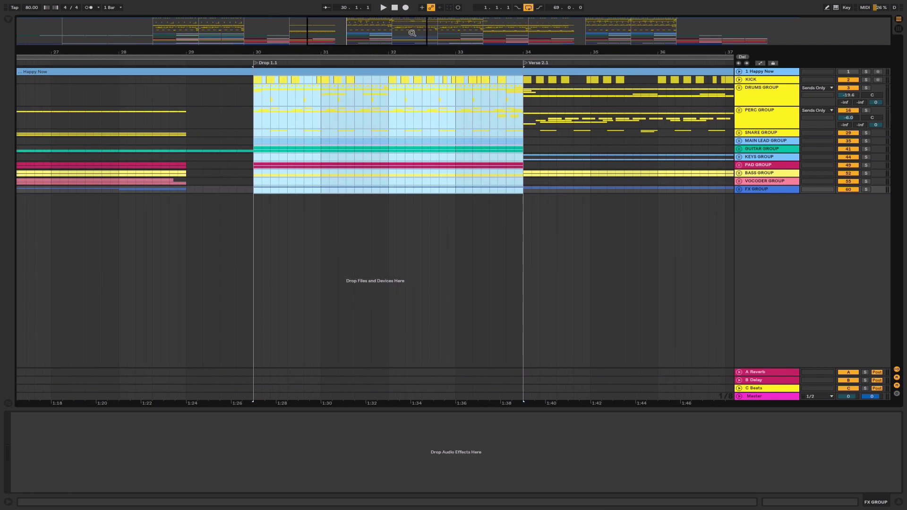
Unfold DRUMS GROUP and play it soloed from the start of Drop 1.1.
{"action": "left_click", "coordinate": [739, 88]}
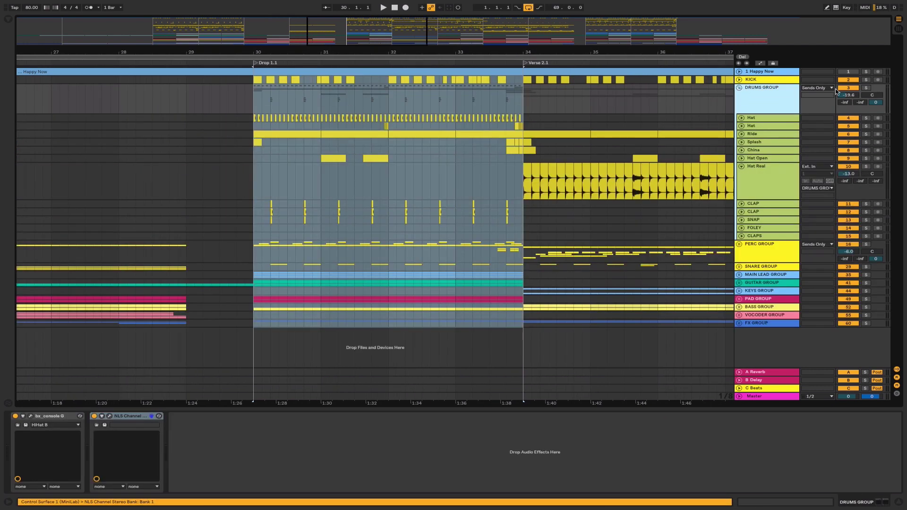
{"action": "left_click", "coordinate": [867, 88]}
{"action": "key", "text": "space"}
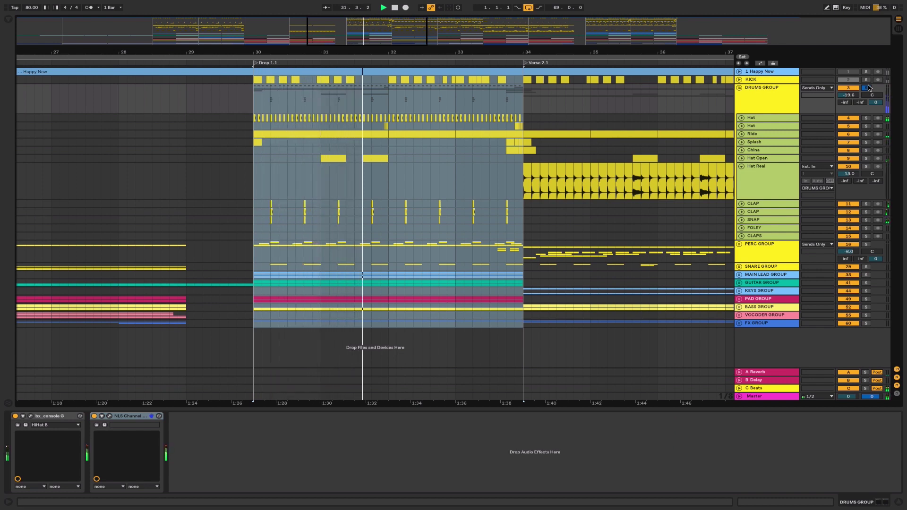
{"action": "key", "text": "space"}
Unfold the first Hat track and examine its Hihat 808 clips across Drop 1.1.
{"action": "left_click", "coordinate": [744, 118]}
{"action": "left_click", "coordinate": [742, 118]}
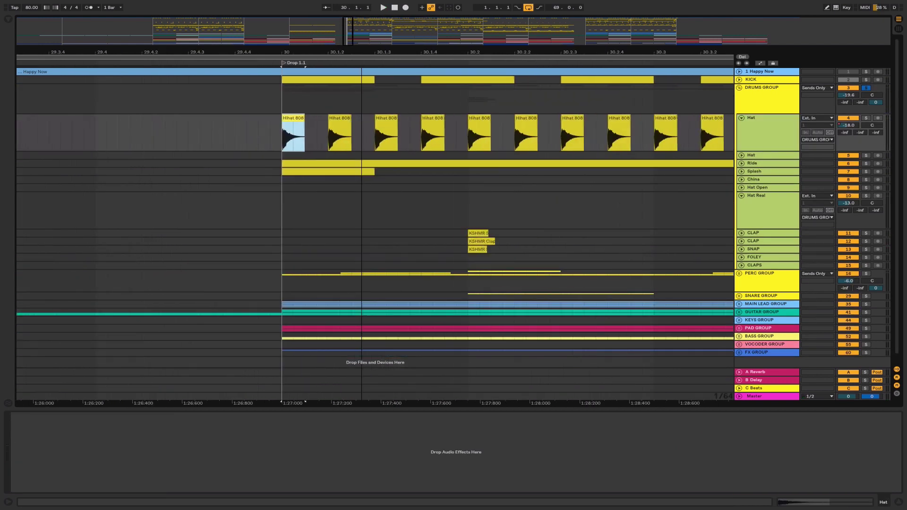
{"action": "mouse_move", "coordinate": [361, 52]}
{"action": "left_mouse_down"}
{"action": "mouse_move", "coordinate": [313, 48]}
{"action": "mouse_move", "coordinate": [313, 36]}
{"action": "mouse_move", "coordinate": [349, 34]}
{"action": "mouse_move", "coordinate": [348, 26]}
{"action": "mouse_move", "coordinate": [353, 38]}
{"action": "mouse_move", "coordinate": [371, 39]}
{"action": "left_mouse_up"}
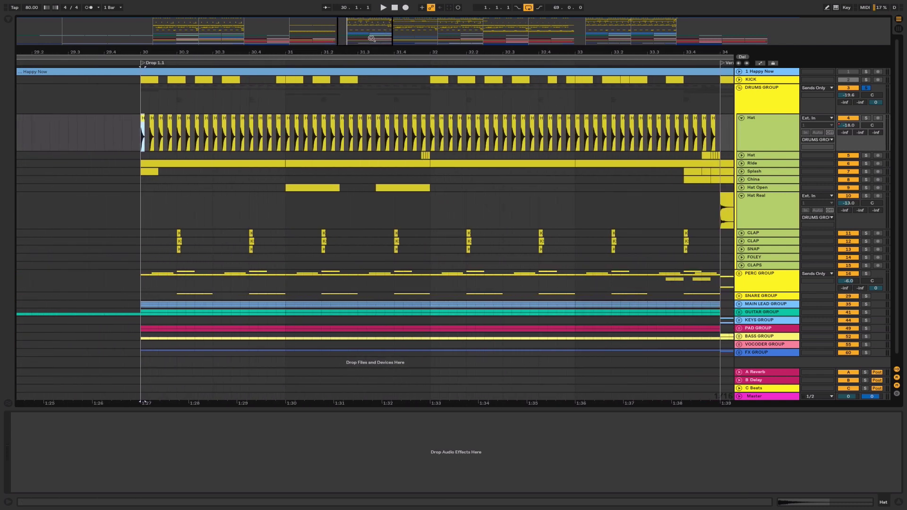
{"action": "left_click", "coordinate": [144, 145]}
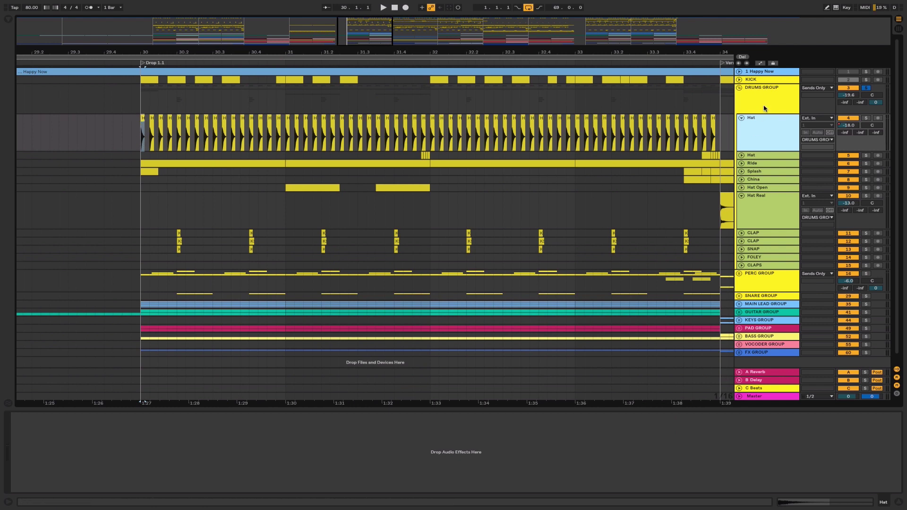
Solo the second Hat track and play its short fill at the end of bar 31.
{"action": "left_click", "coordinate": [418, 156]}
{"action": "left_click", "coordinate": [423, 137]}
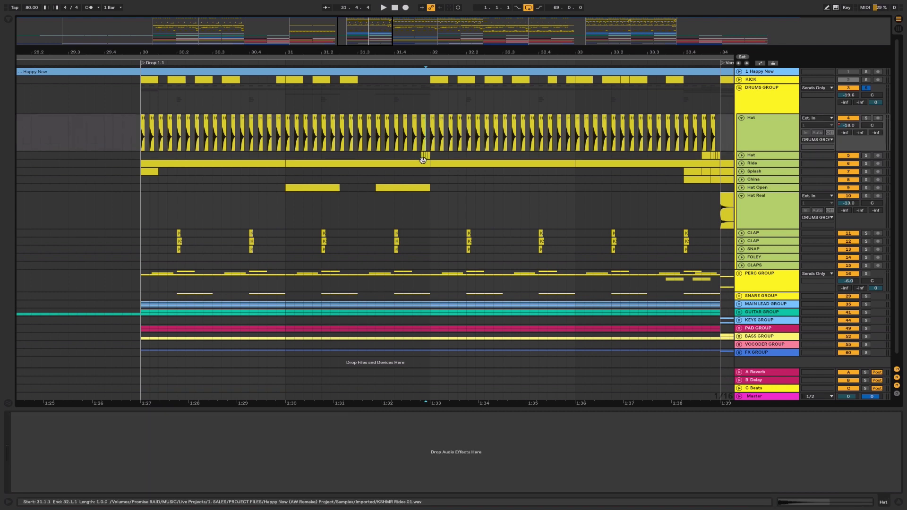
{"action": "left_click", "coordinate": [420, 156]}
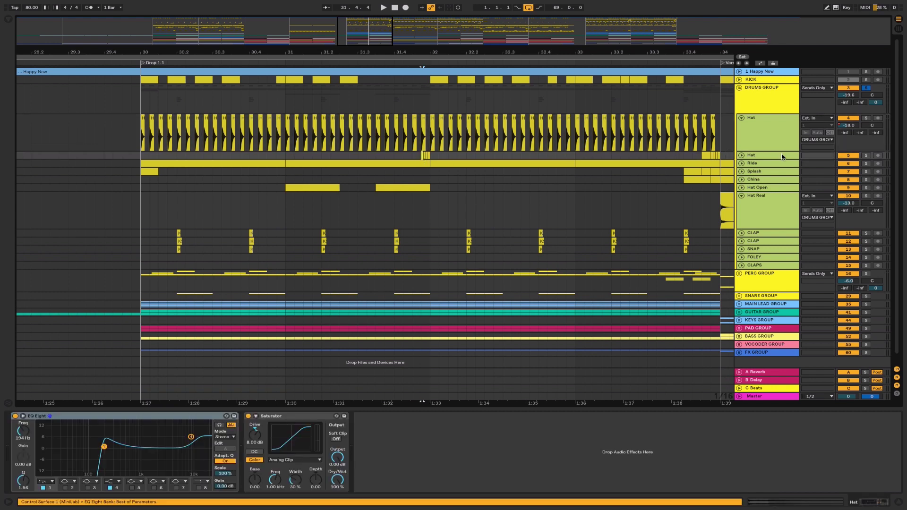
{"action": "left_click", "coordinate": [866, 155]}
{"action": "key", "text": "space"}
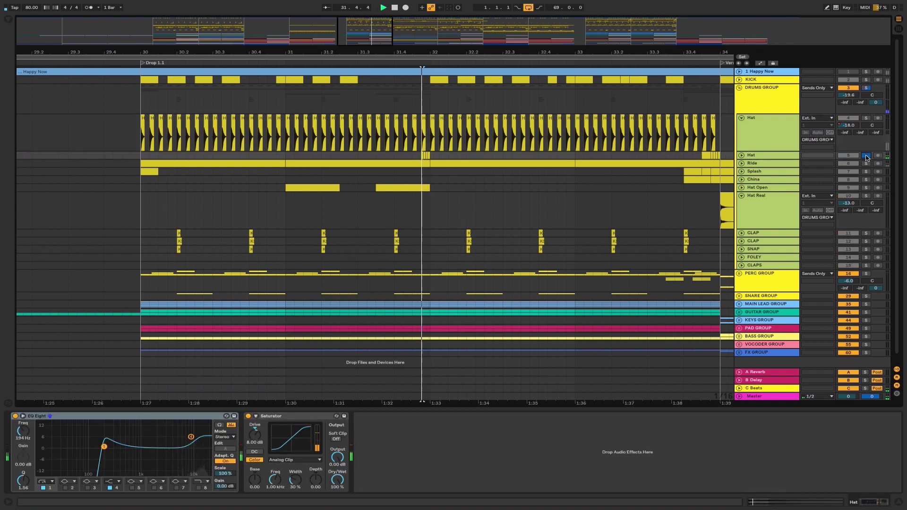
{"action": "key", "text": "space"}
{"action": "left_click", "coordinate": [294, 156]}
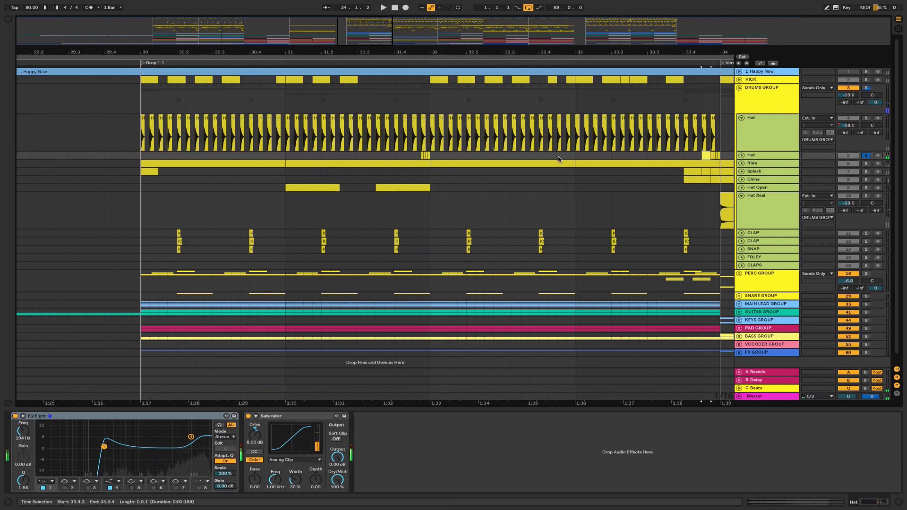
Check the second Hat track's Saturator, unfold the track and replay its fill from 31.4.4.
{"action": "left_click", "coordinate": [286, 417]}
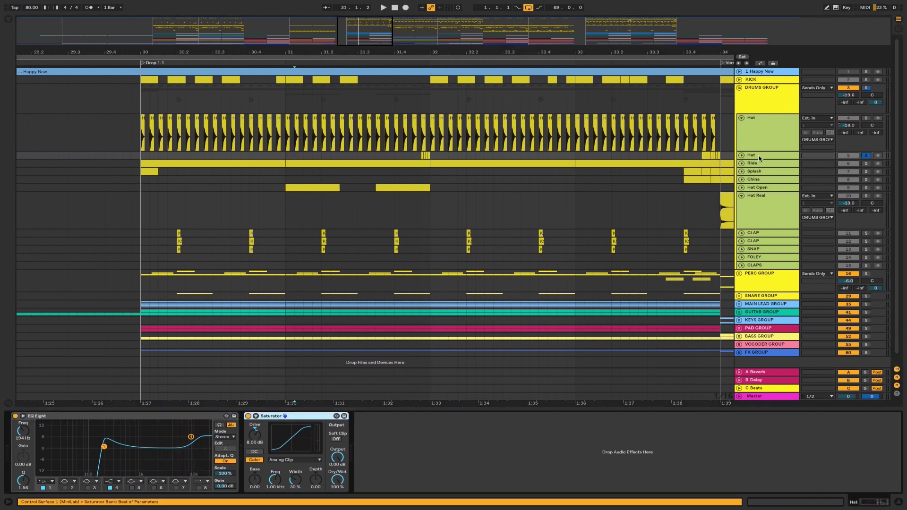
{"action": "left_click", "coordinate": [740, 156]}
{"action": "left_click", "coordinate": [768, 166]}
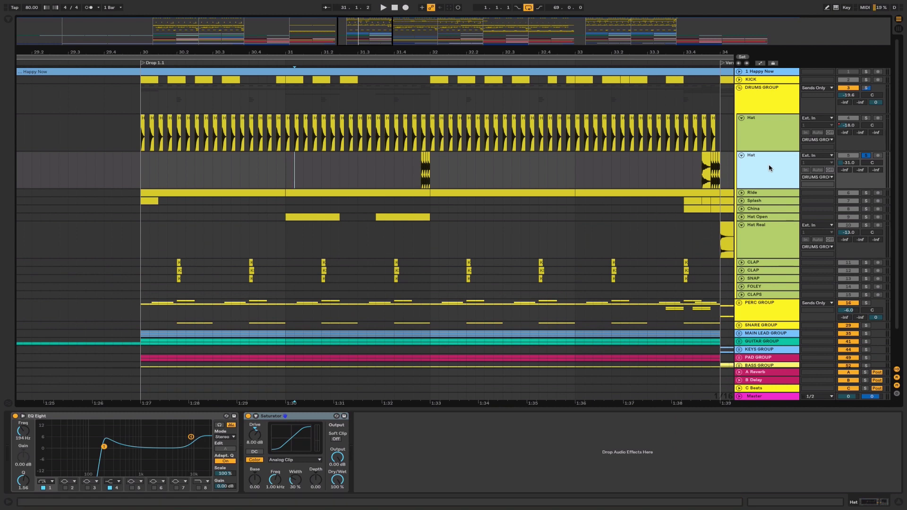
{"action": "left_click", "coordinate": [421, 175]}
{"action": "key", "text": "space"}
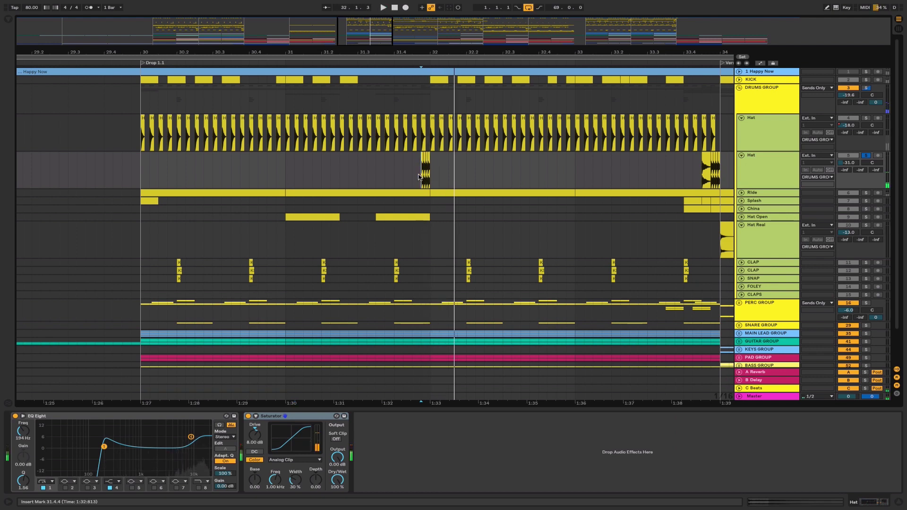
{"action": "key", "text": "space"}
{"action": "key", "text": "space"}
{"action": "left_click", "coordinate": [767, 175]}
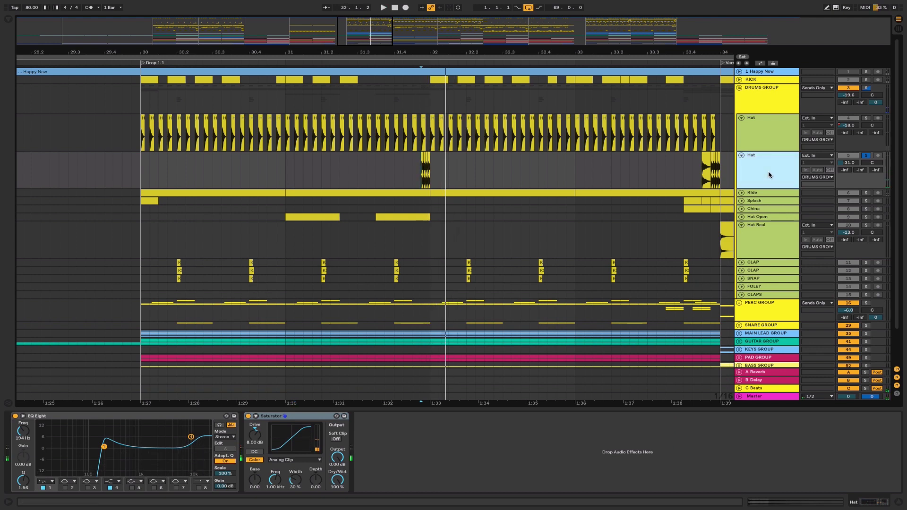
Unsolo the second Hat, unfold the Ride track and play it soloed from bar 30.
{"action": "scroll", "coordinate": [861, 132], "scroll_direction": "down", "scroll_amount": 2}
{"action": "left_click", "coordinate": [866, 118]}
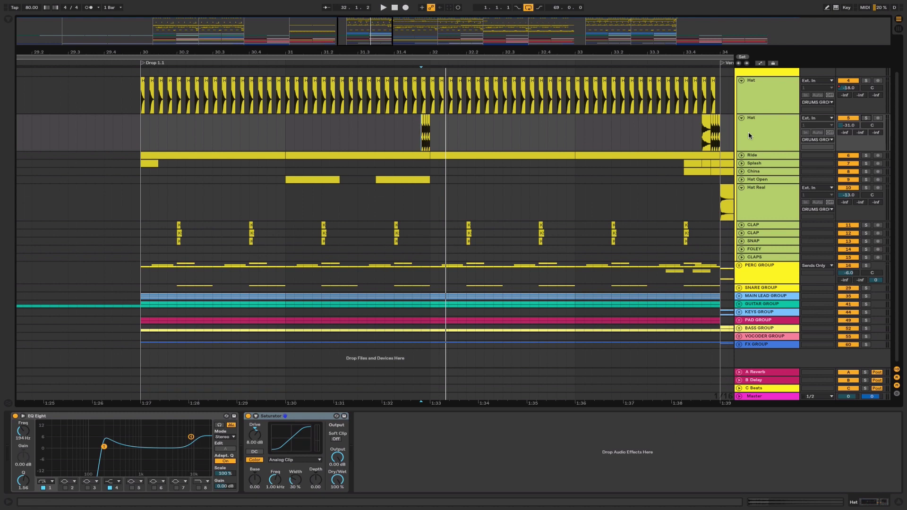
{"action": "left_click", "coordinate": [742, 155]}
{"action": "left_click", "coordinate": [770, 164]}
{"action": "left_click", "coordinate": [204, 157]}
{"action": "key", "text": "space"}
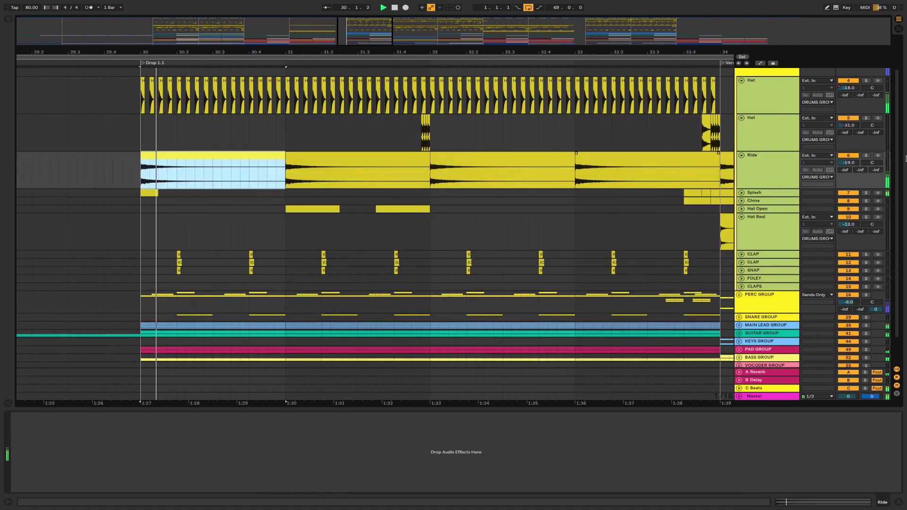
{"action": "left_click", "coordinate": [866, 155]}
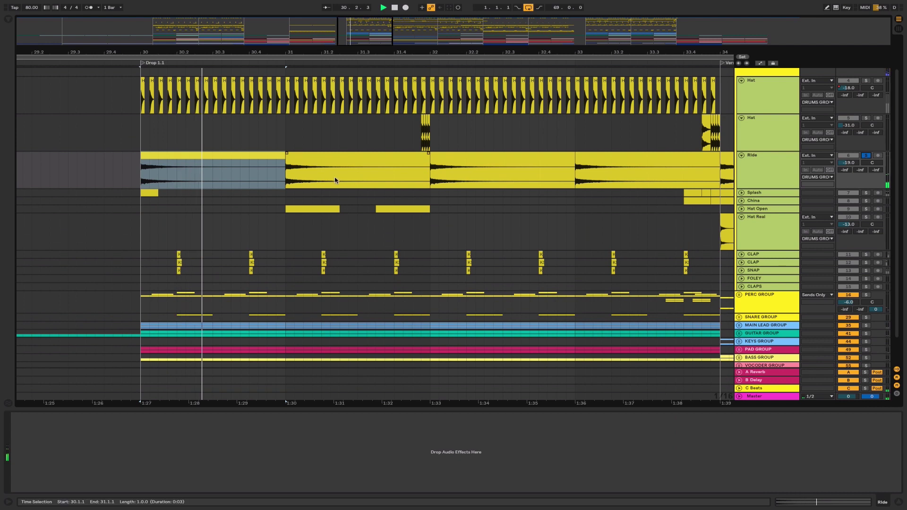
{"action": "left_click", "coordinate": [335, 180]}
Unfold the China and Splash tracks and examine their clips and the Splash track's Utility device.
{"action": "left_click", "coordinate": [761, 202]}
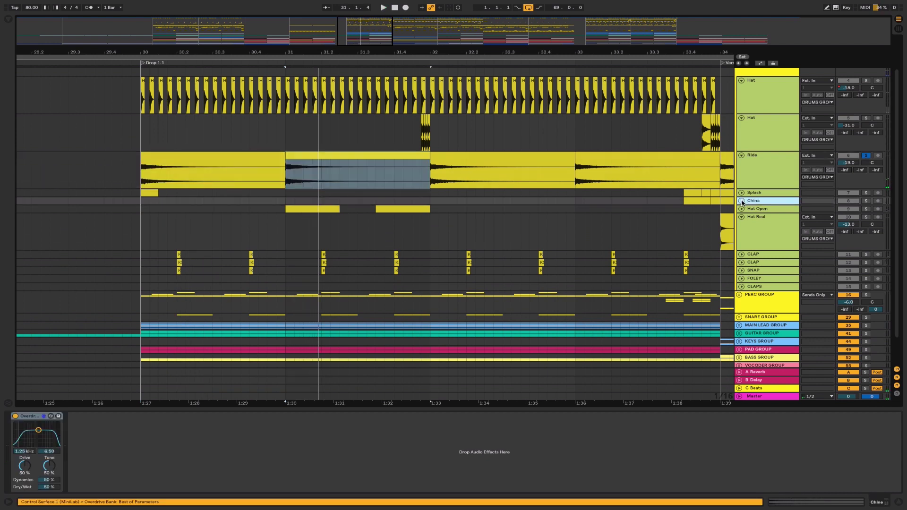
{"action": "left_click", "coordinate": [741, 202]}
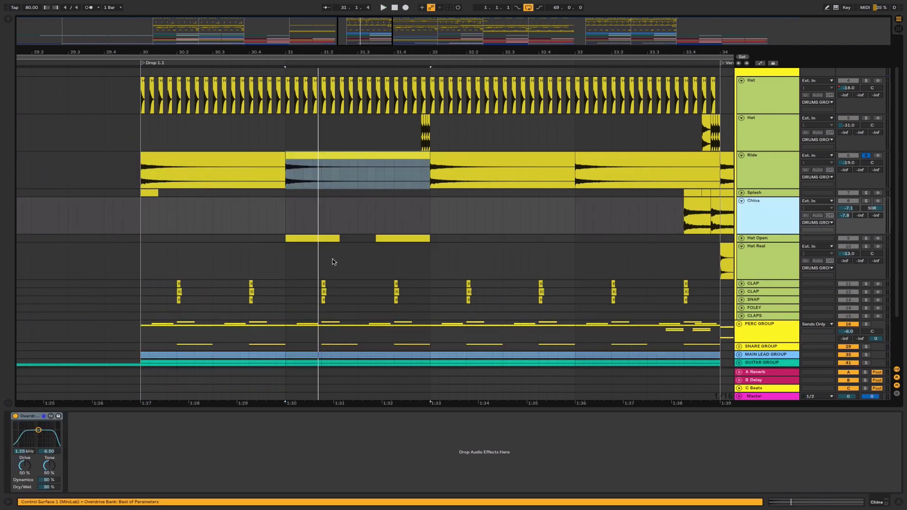
{"action": "left_click", "coordinate": [321, 238]}
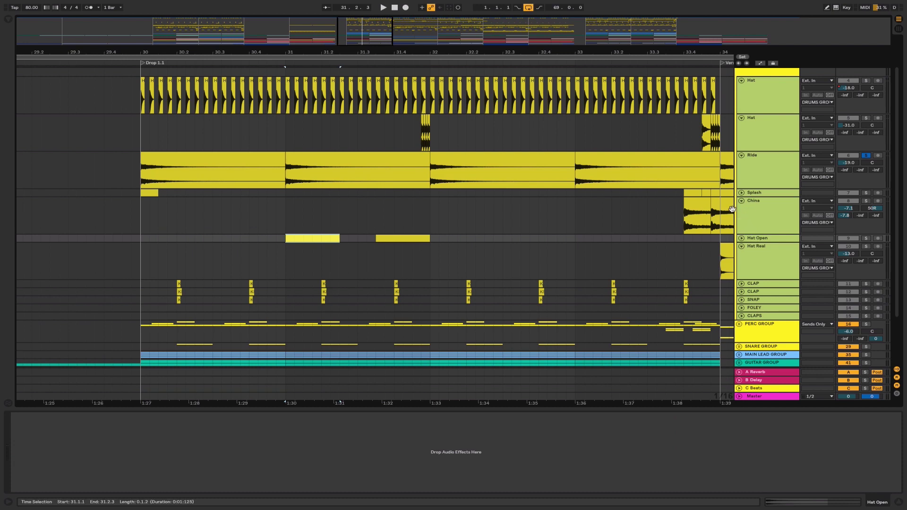
{"action": "left_click", "coordinate": [741, 192]}
{"action": "left_click", "coordinate": [754, 197]}
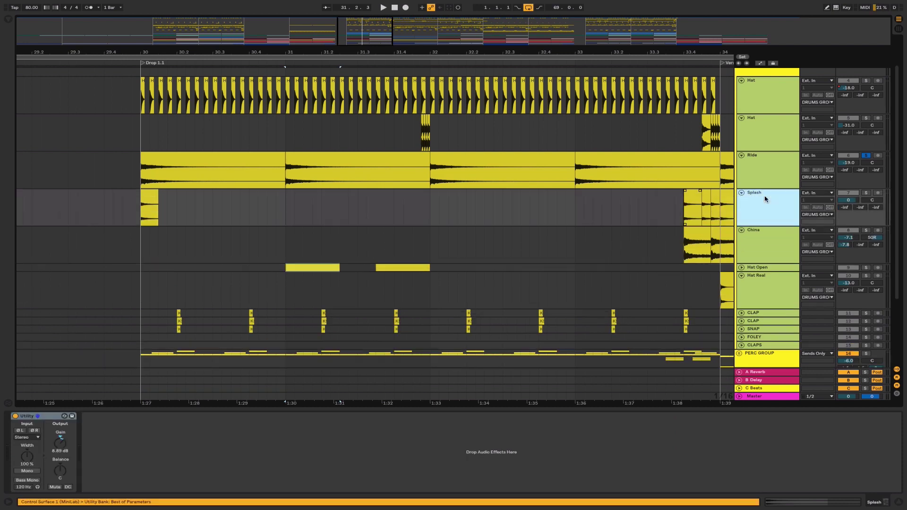
{"action": "scroll", "coordinate": [764, 199], "scroll_direction": "down", "scroll_amount": 4}
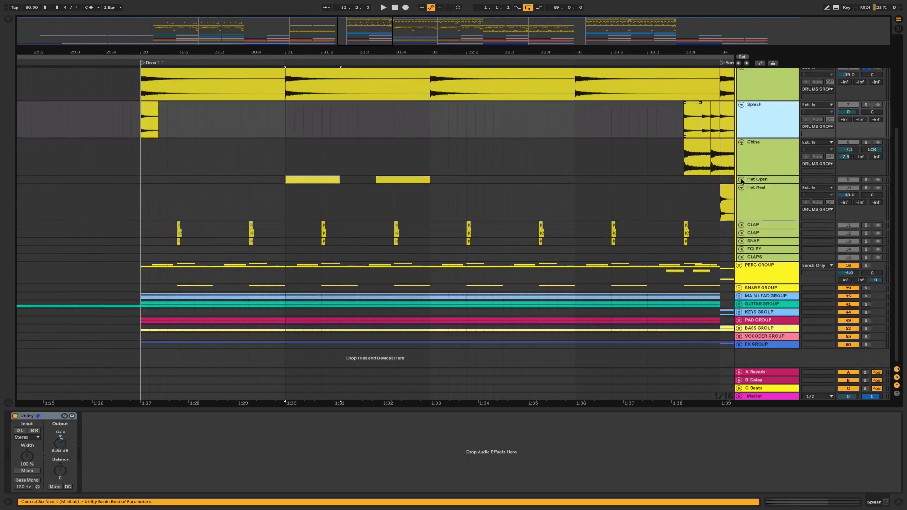
Unfold the Hat Open track and play its clips soloed from bar 31.
{"action": "left_click", "coordinate": [741, 181]}
{"action": "left_click", "coordinate": [755, 184]}
{"action": "left_click", "coordinate": [310, 182]}
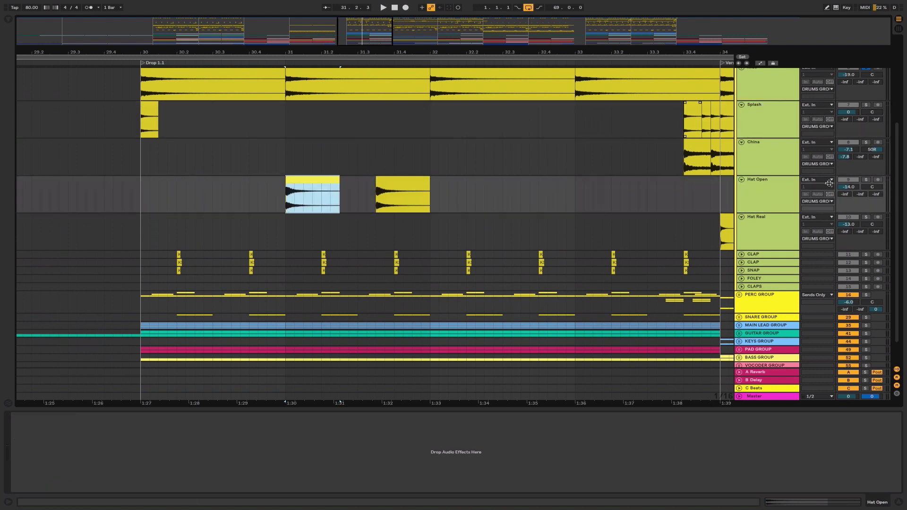
{"action": "left_click", "coordinate": [865, 180]}
{"action": "key", "text": "space"}
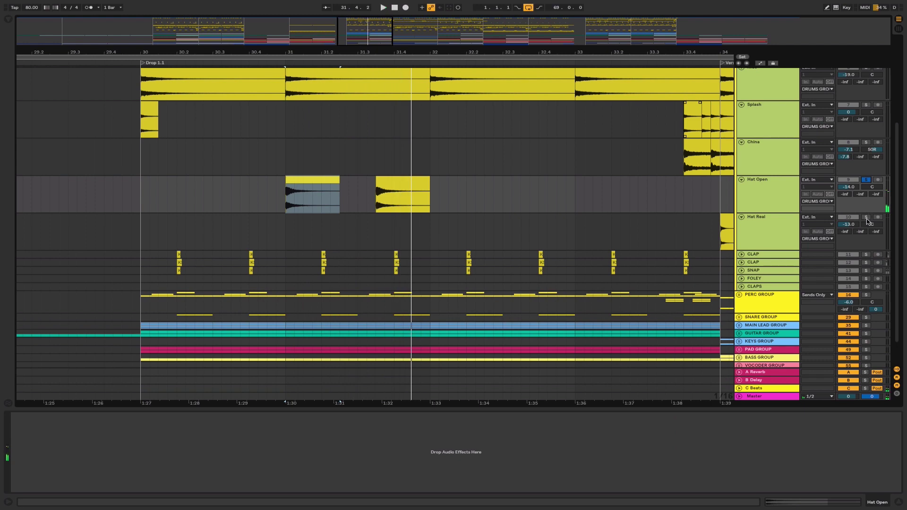
Play the soloed DRUMS GROUP from 33.3.3 through the end-of-drop fill, and unsolo the group.
{"action": "left_click_drag", "start_coordinate": [373, 37], "coordinate": [372, 29]}
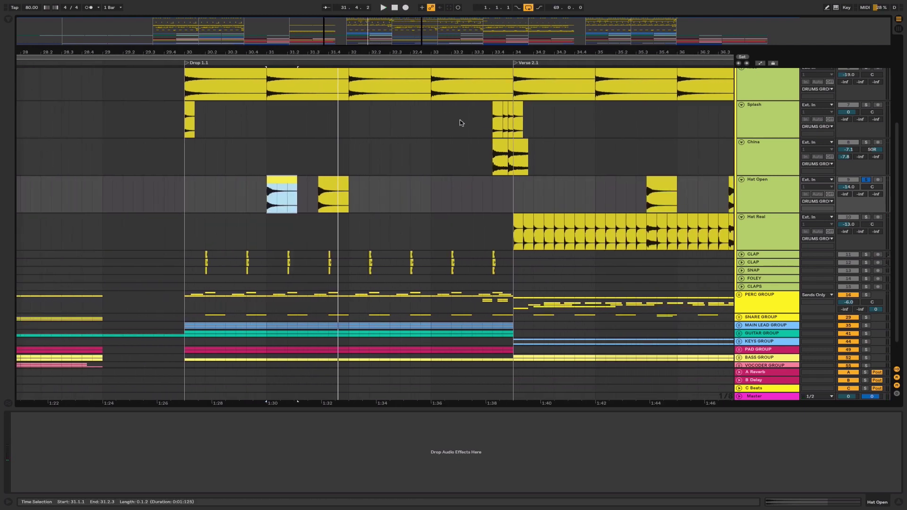
{"action": "left_click", "coordinate": [484, 126]}
{"action": "scroll", "coordinate": [835, 128], "scroll_direction": "up", "scroll_amount": 5}
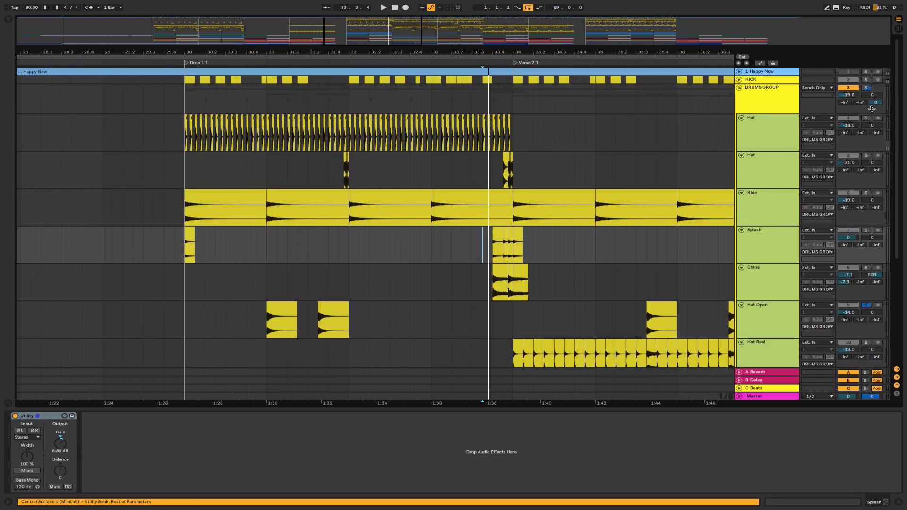
{"action": "key", "text": "space"}
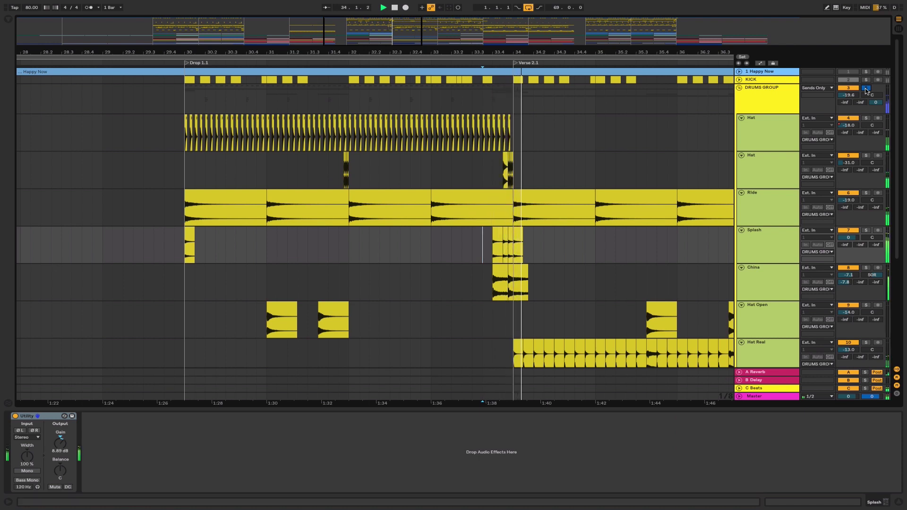
{"action": "left_click", "coordinate": [866, 88]}
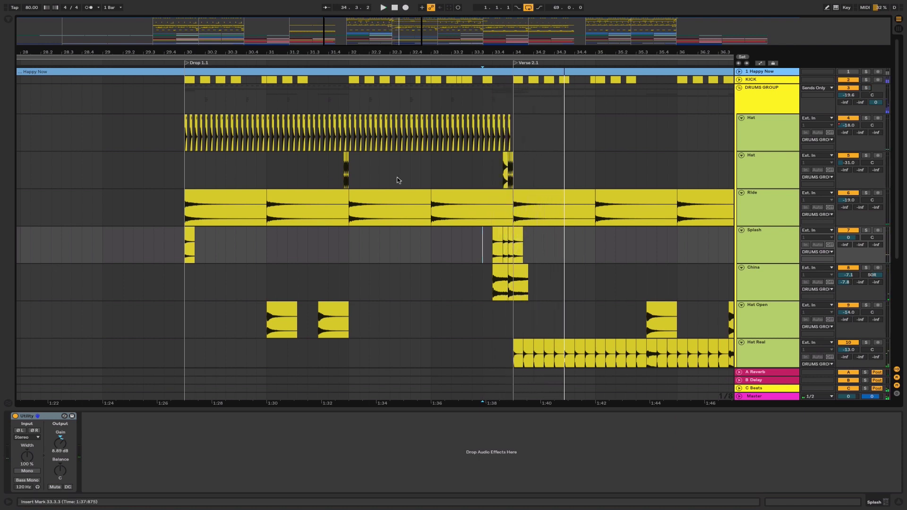
Replay the transition from Drop 1.1 into Verse 2.1 from 33.3.3 with all tracks active.
{"action": "left_click", "coordinate": [492, 168]}
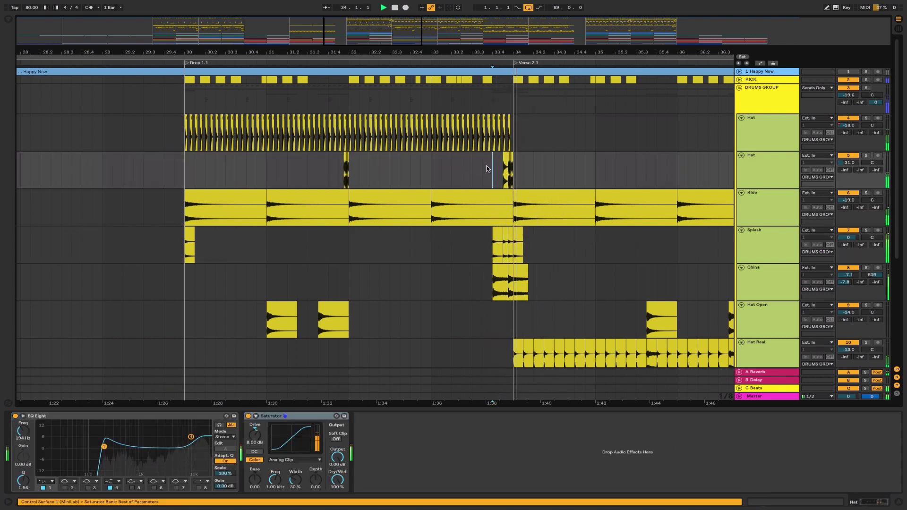
{"action": "left_click", "coordinate": [479, 170]}
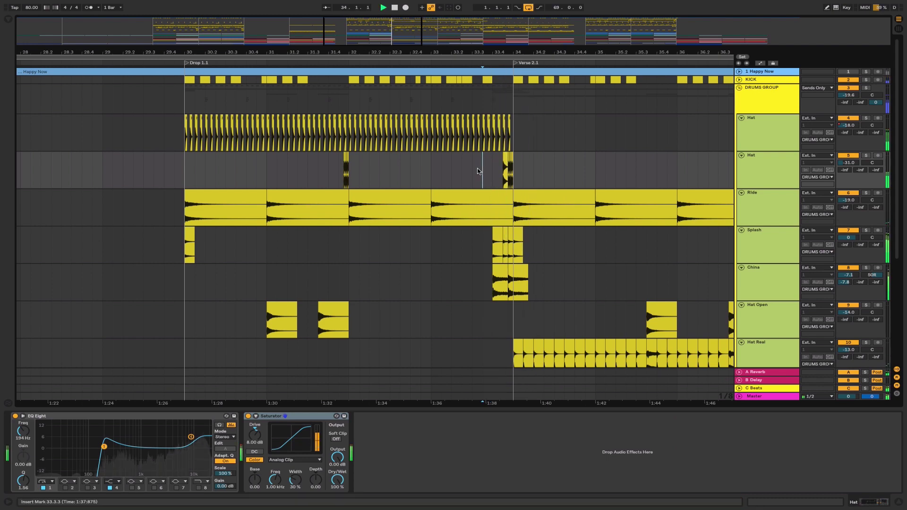
{"action": "key", "text": "space"}
Unfold the PERC GROUP and examine the AW PERC LOOP clips across Drop 1.1.
{"action": "scroll", "coordinate": [478, 171], "scroll_direction": "down", "scroll_amount": 5}
{"action": "left_click", "coordinate": [739, 265]}
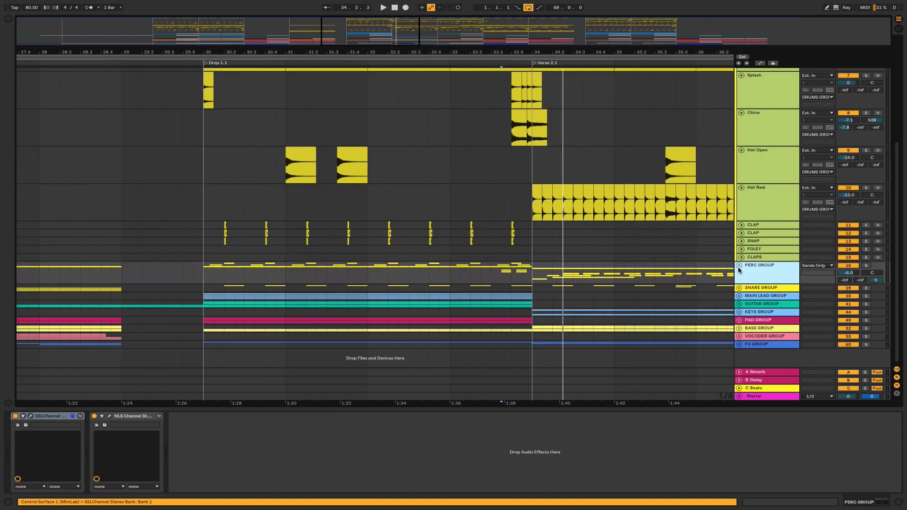
{"action": "scroll", "coordinate": [634, 283], "scroll_direction": "down", "scroll_amount": 4}
{"action": "left_click", "coordinate": [357, 186]}
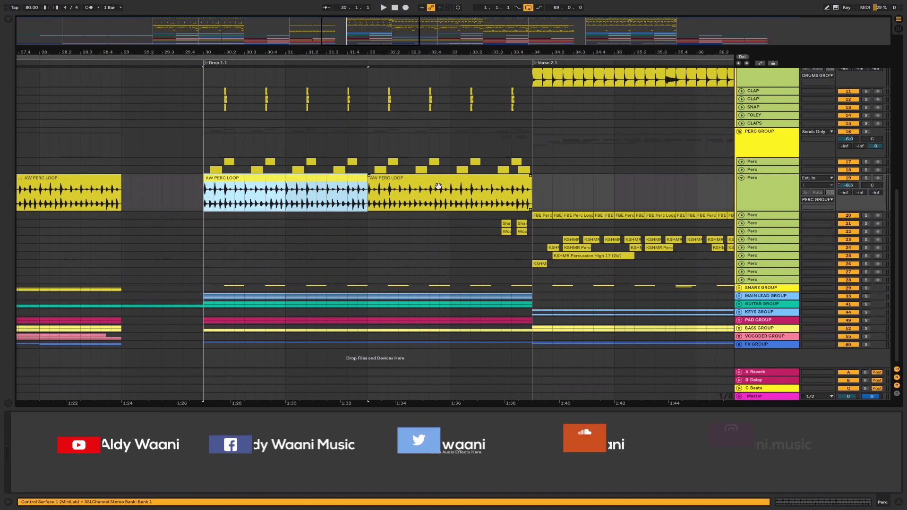
{"action": "scroll", "coordinate": [430, 199], "scroll_direction": "right", "scroll_amount": 3}
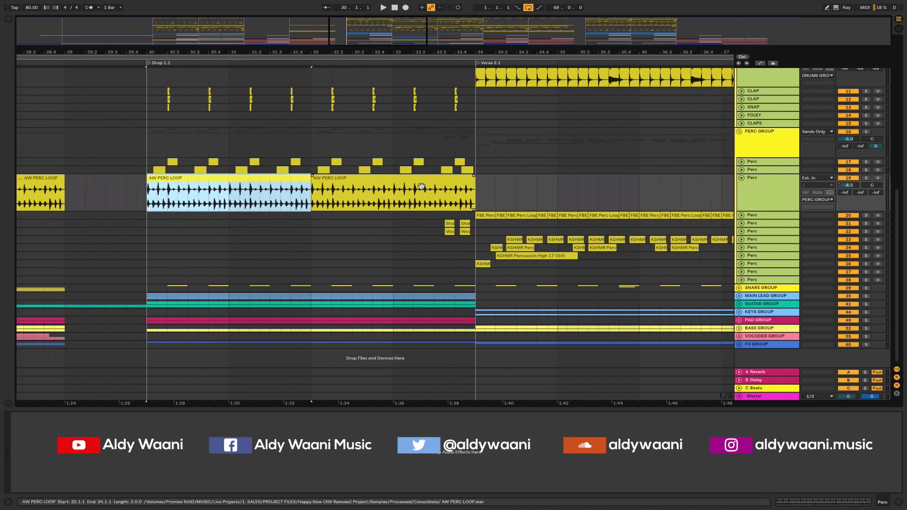
Examine the shaker and Wood-Vibraslap clips at the end of Drop 1.1 and play the PERC GROUP soloed from 33.3.2.
{"action": "left_click", "coordinate": [449, 230]}
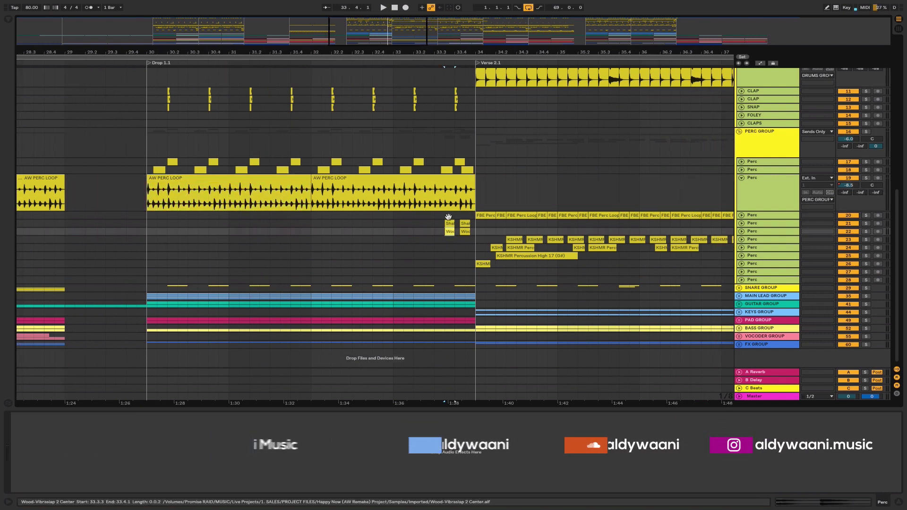
{"action": "left_click_drag", "start_coordinate": [359, 45], "coordinate": [365, 116]}
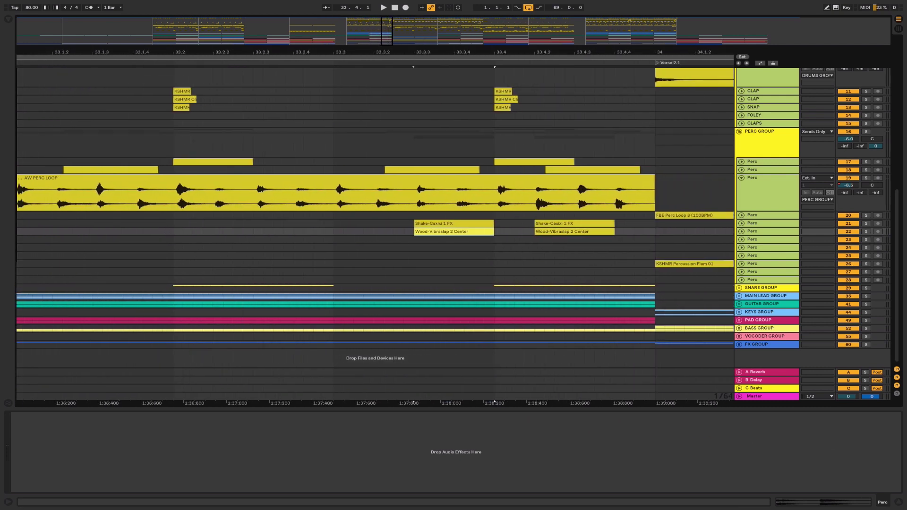
{"action": "left_click_drag", "start_coordinate": [368, 52], "coordinate": [534, 38]}
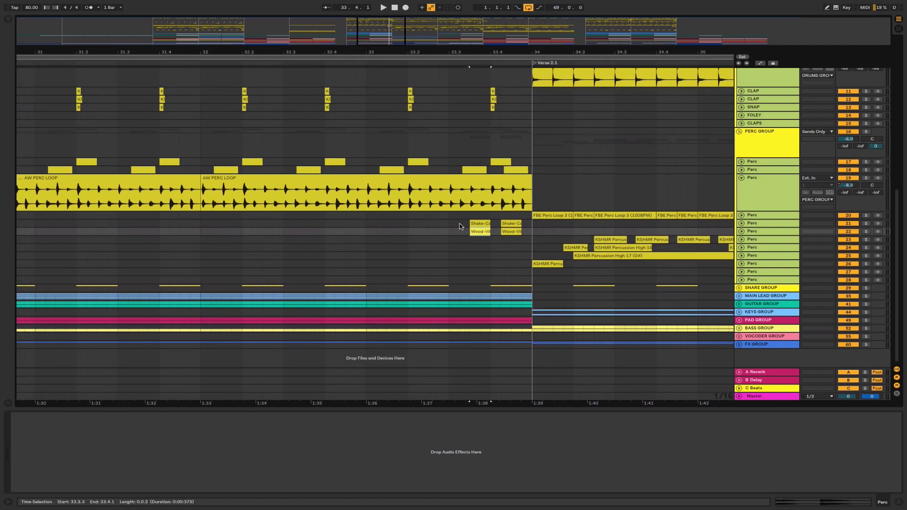
{"action": "left_click_drag", "start_coordinate": [459, 226], "coordinate": [532, 235]}
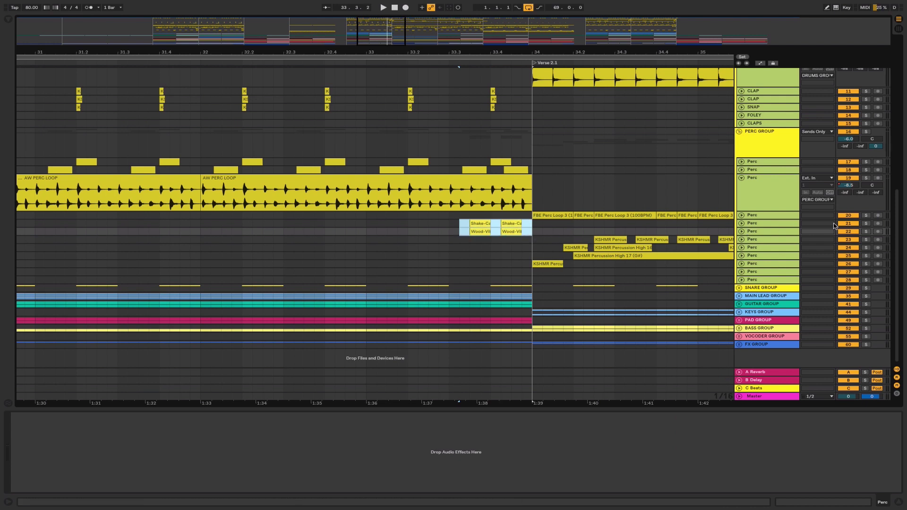
{"action": "left_click", "coordinate": [865, 133]}
{"action": "key", "text": "space"}
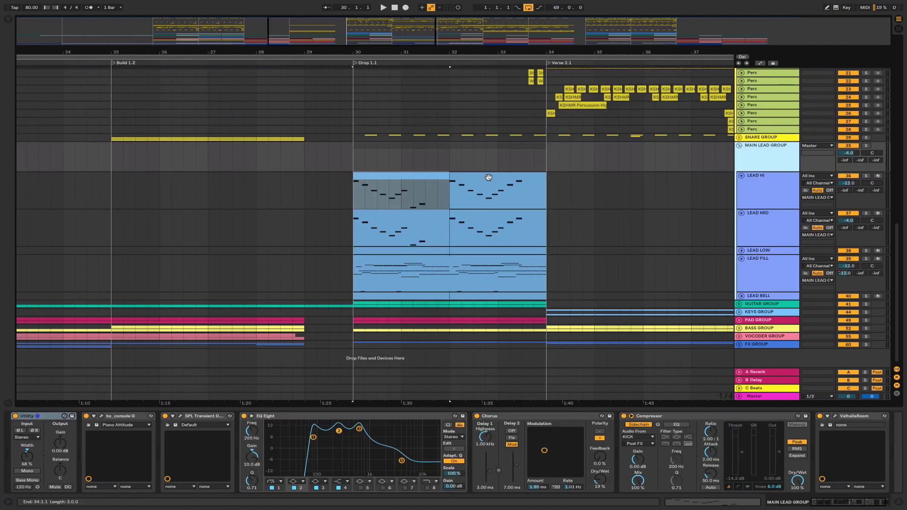
Unfold the LEAD LOW track and open LEAD HI's Kontakt 5 instrument to view its Wave Bells patch.
{"action": "left_click", "coordinate": [756, 193]}
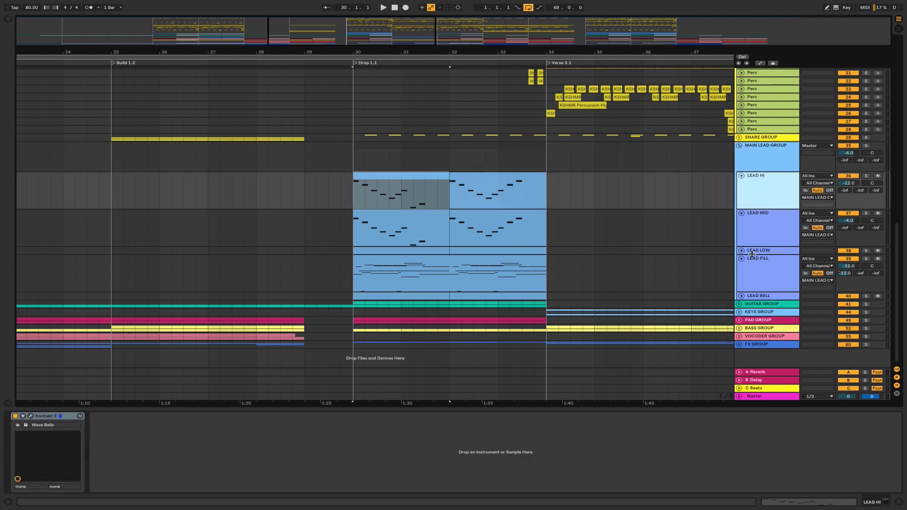
{"action": "left_click_drag", "start_coordinate": [752, 254], "coordinate": [751, 283]}
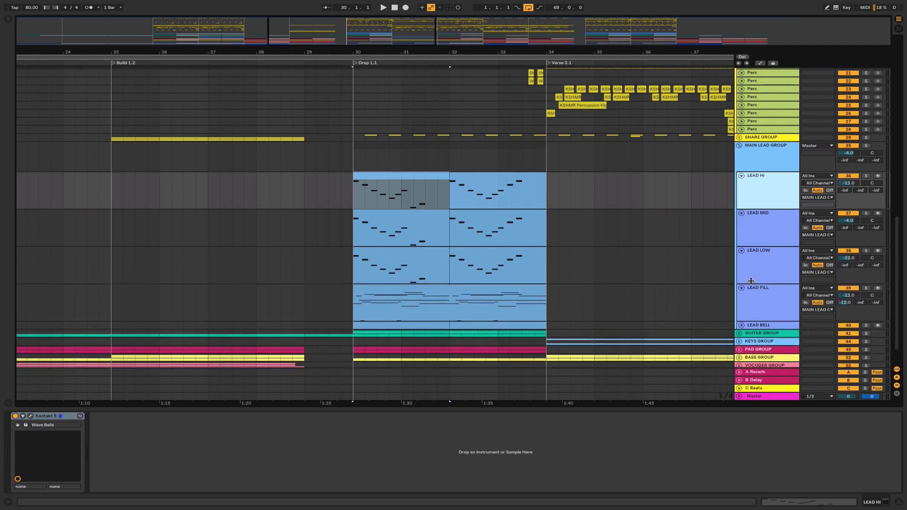
{"action": "left_click", "coordinate": [31, 416]}
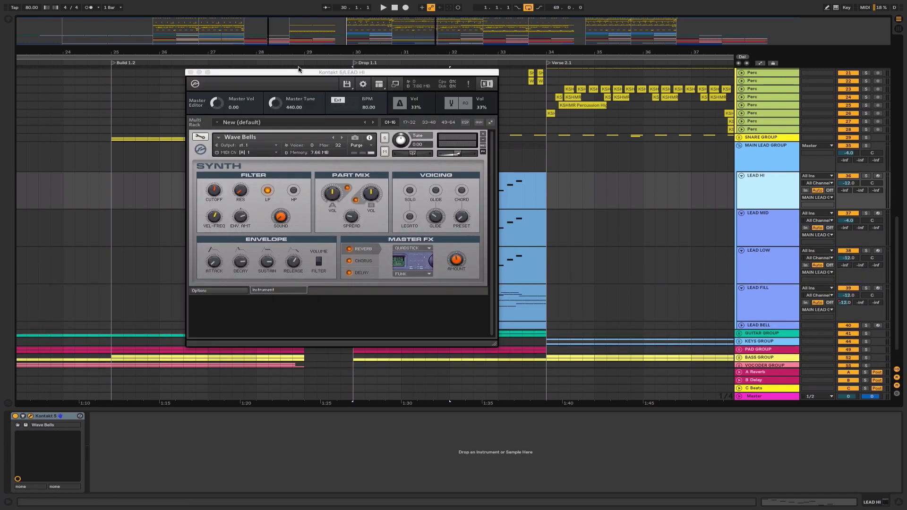
{"action": "left_click_drag", "start_coordinate": [305, 77], "coordinate": [283, 80]}
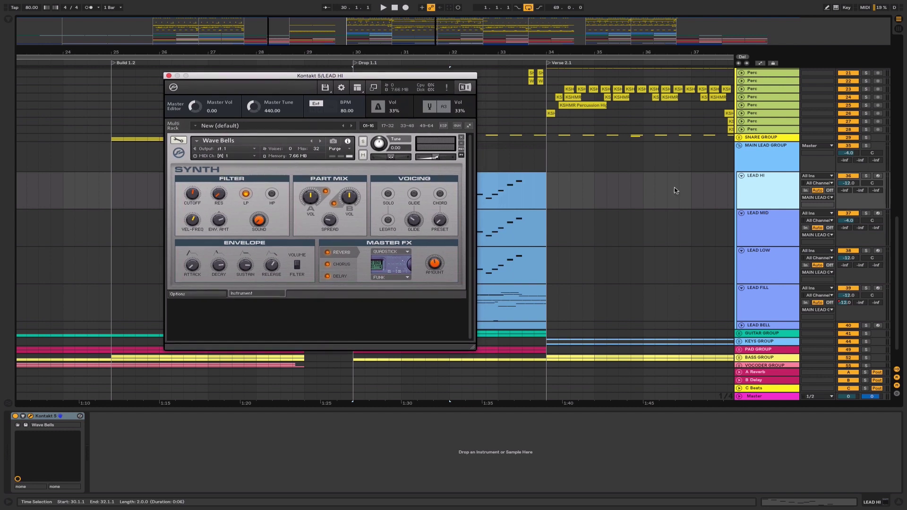
Solo LEAD HI, play its melody from bar 30 and close its Kontakt 5 window.
{"action": "left_click", "coordinate": [865, 176]}
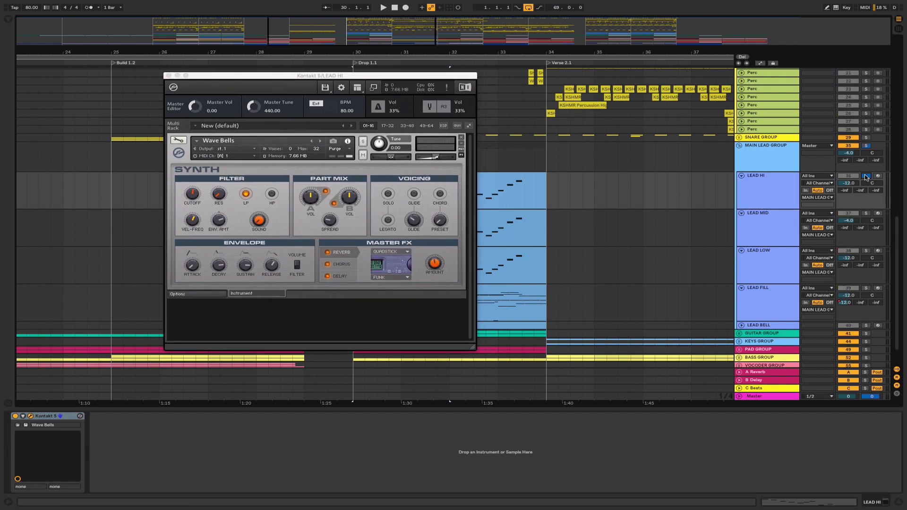
{"action": "key", "text": "space"}
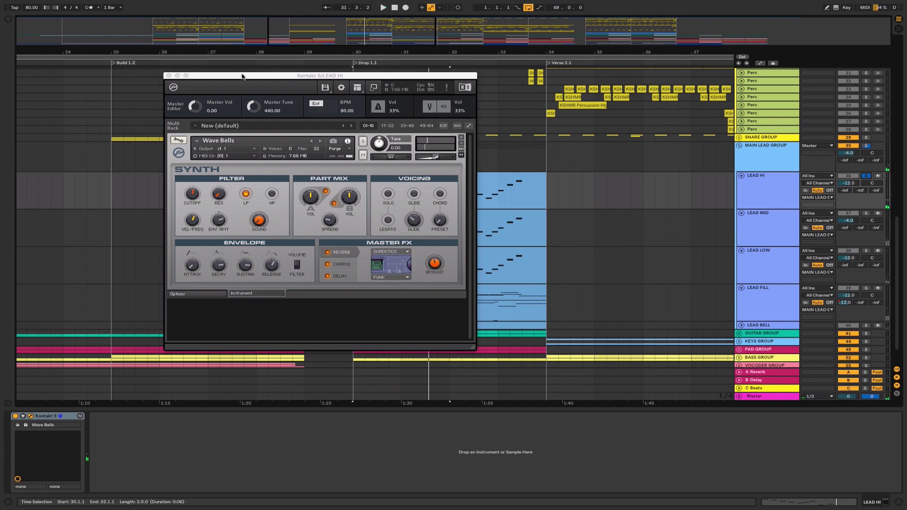
{"action": "left_click_drag", "start_coordinate": [241, 76], "coordinate": [99, 78]}
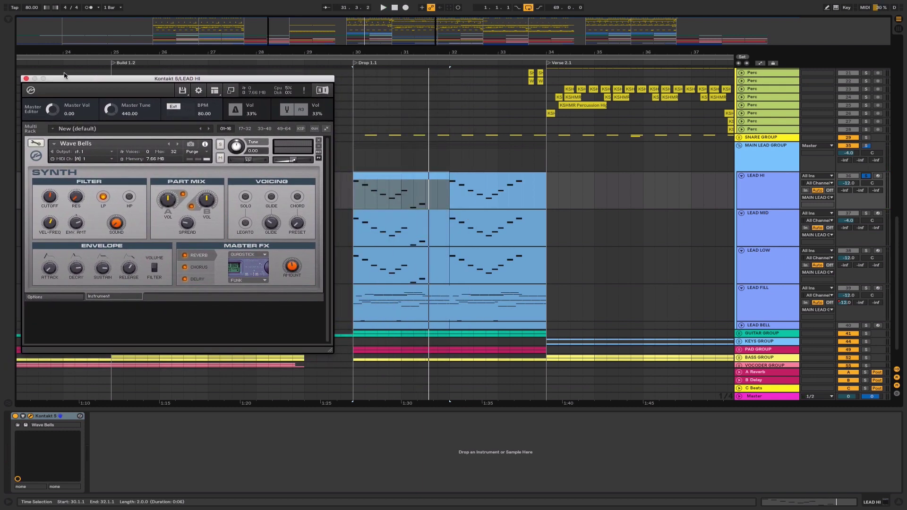
{"action": "left_click", "coordinate": [27, 79]}
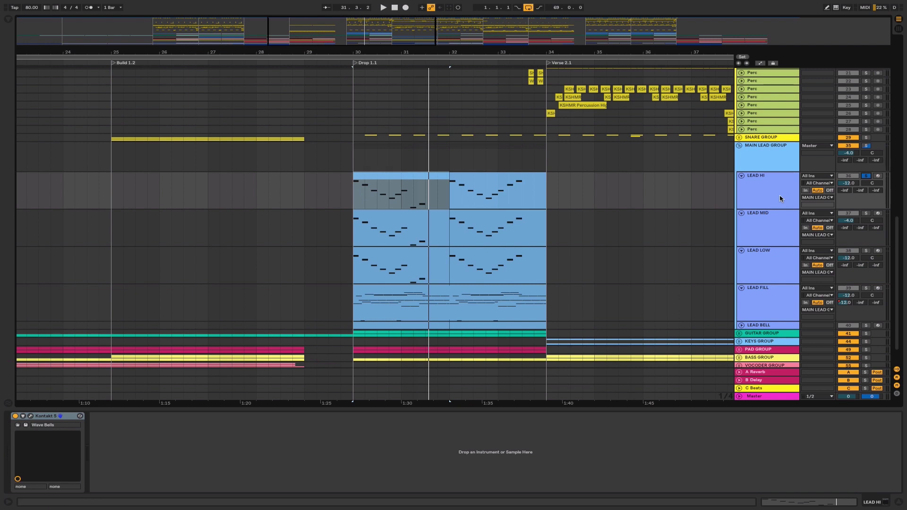
Open LEAD HI's first MIDI clip in Drop 1.1, examine its melody notes and return to the device view.
{"action": "left_click", "coordinate": [783, 198]}
{"action": "double_click", "coordinate": [425, 194]}
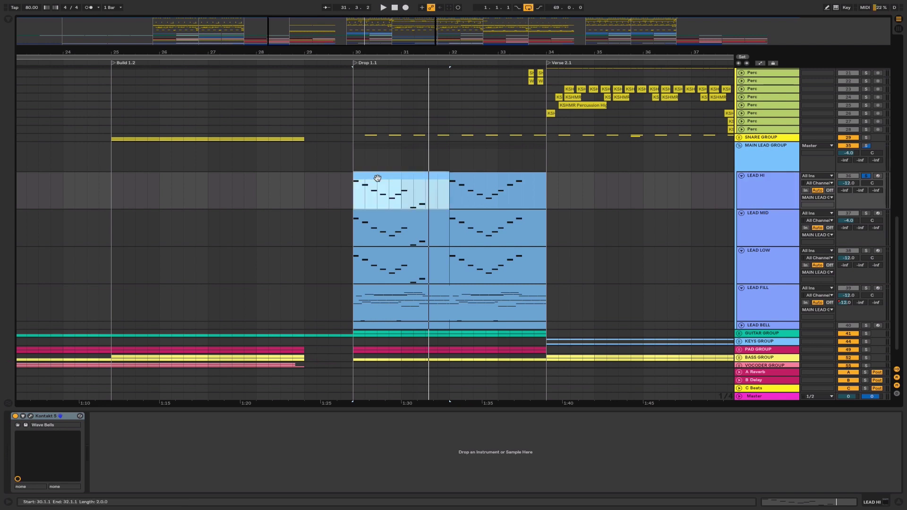
{"action": "left_click_drag", "start_coordinate": [223, 332], "coordinate": [724, 468]}
{"action": "scroll", "coordinate": [690, 423], "scroll_direction": "down", "scroll_amount": 3}
{"action": "scroll", "coordinate": [690, 424], "scroll_direction": "up", "scroll_amount": 3}
{"action": "left_click", "coordinate": [652, 441]}
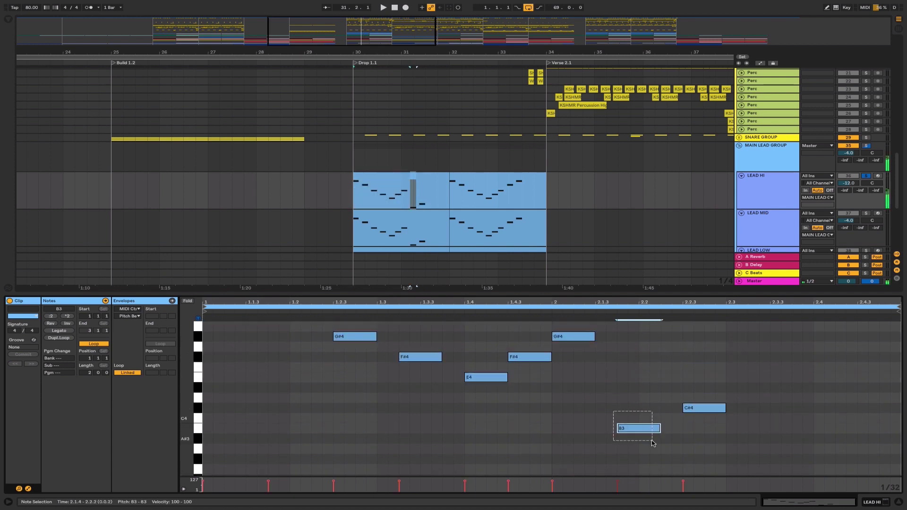
{"action": "left_click_drag", "start_coordinate": [751, 439], "coordinate": [235, 309]}
{"action": "scroll", "coordinate": [344, 379], "scroll_direction": "up", "scroll_amount": 3}
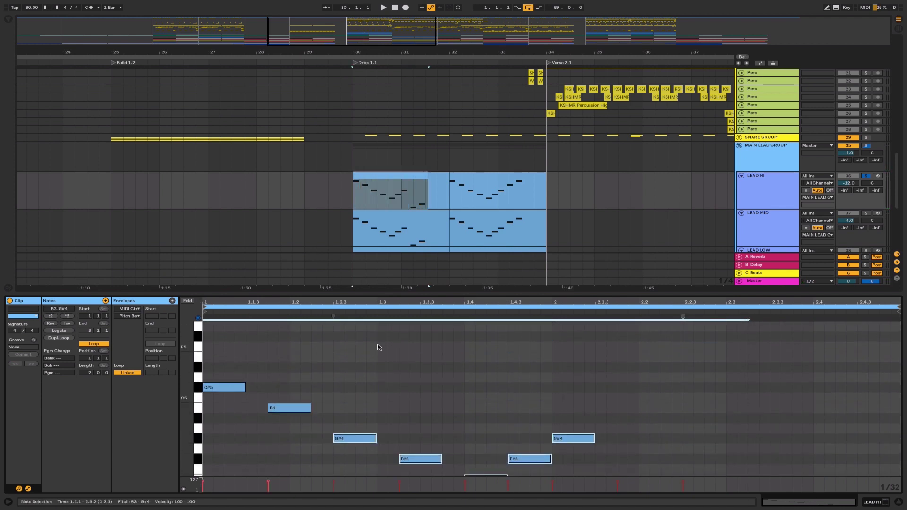
{"action": "key", "text": "shift+Tab"}
View LEAD MID's Iron Bell Piano patch in Kontakt 5, play the track soloed from bar 30 and close the plugin window.
{"action": "left_click", "coordinate": [751, 242]}
{"action": "left_click", "coordinate": [864, 214]}
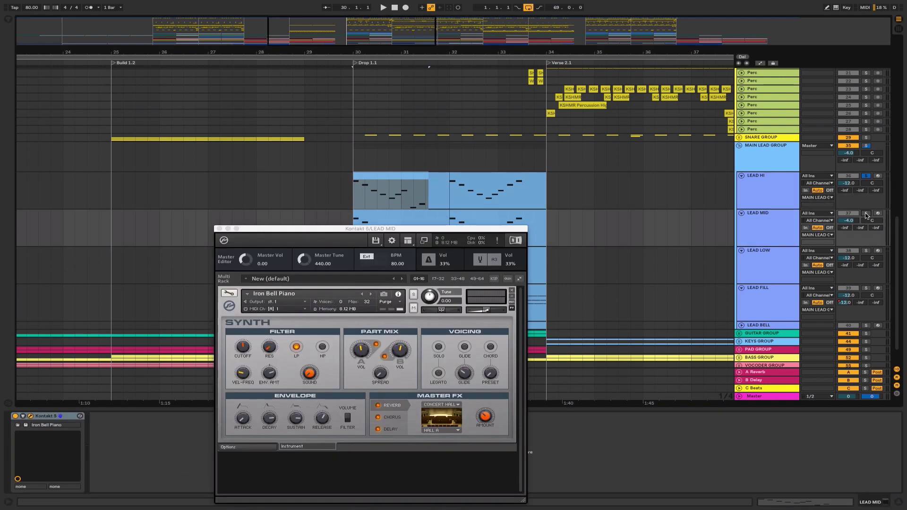
{"action": "key", "text": "space"}
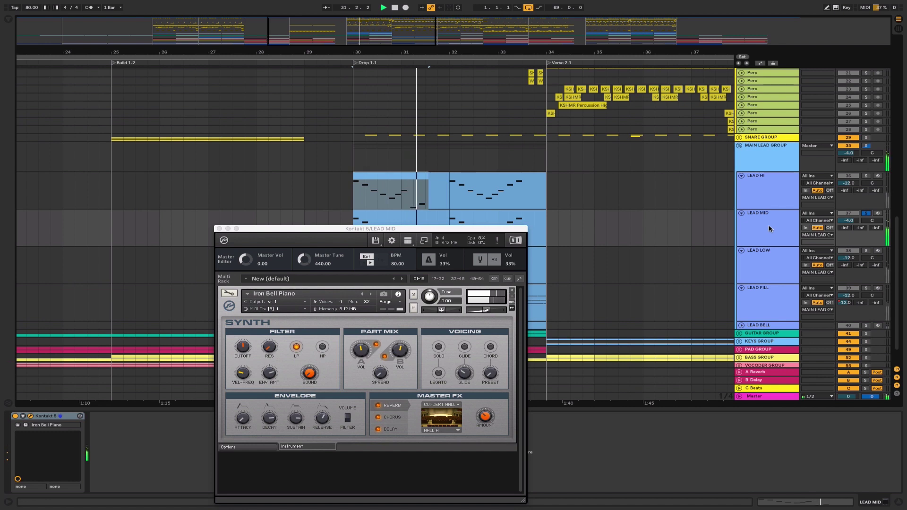
{"action": "key", "text": "space"}
{"action": "left_click", "coordinate": [219, 229]}
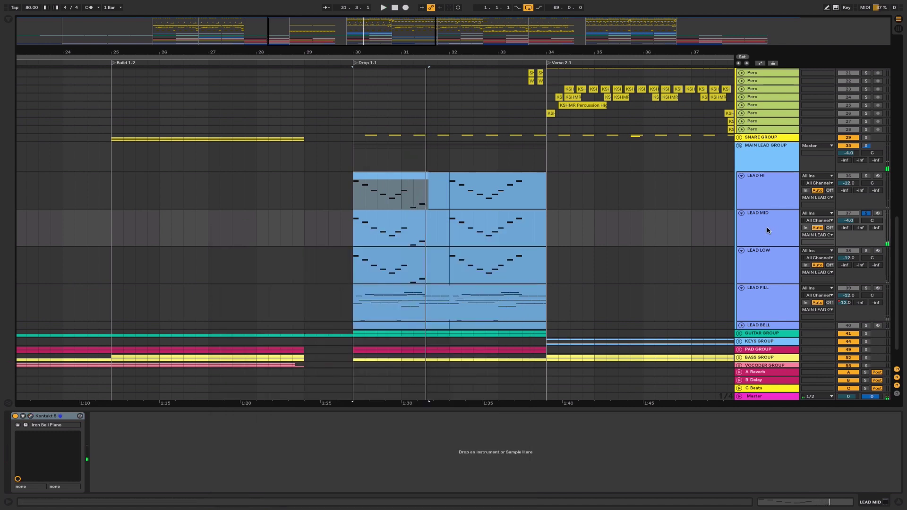
Solo the LEAD LOW track and play its melody from bar 30.
{"action": "left_click", "coordinate": [779, 230]}
{"action": "scroll", "coordinate": [778, 230], "scroll_direction": "down", "scroll_amount": 2}
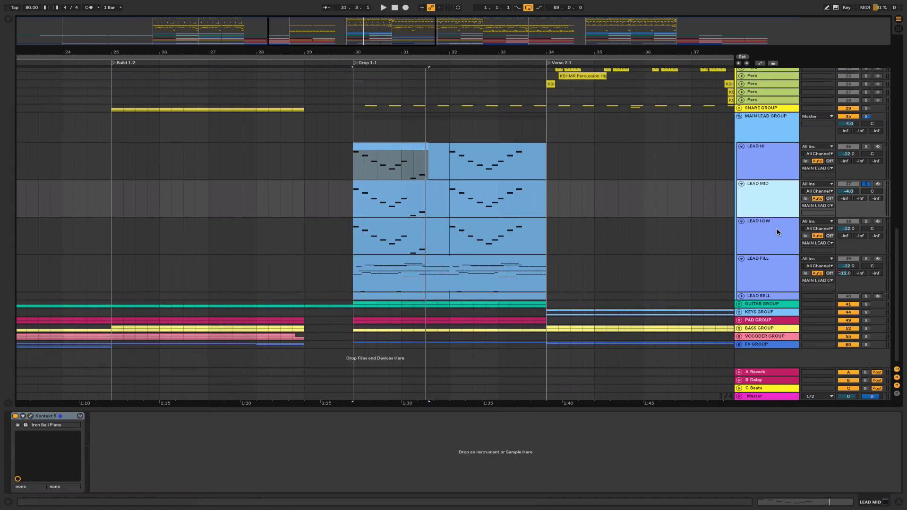
{"action": "left_click", "coordinate": [778, 232]}
{"action": "left_click", "coordinate": [866, 222]}
{"action": "key", "text": "space"}
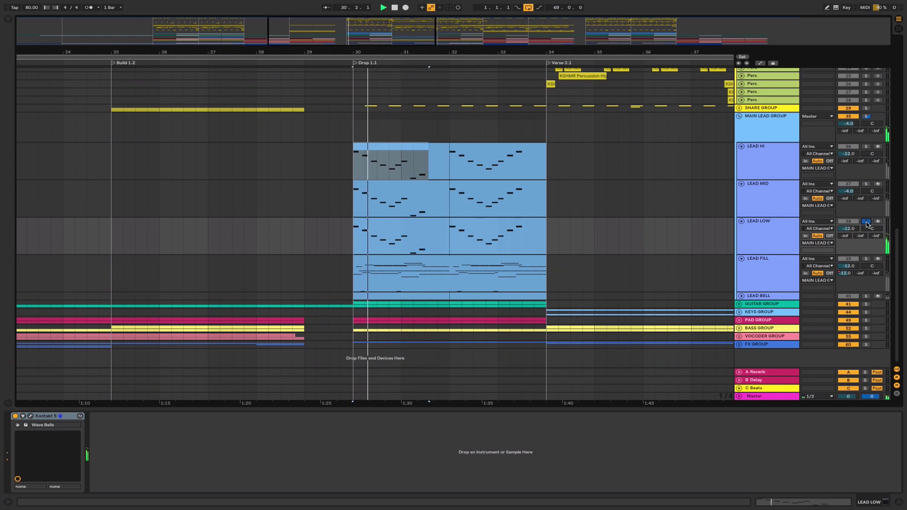
Open LEAD LOW's first clip in Drop 1.1 and compare its notes with LEAD HI's clip.
{"action": "double_click", "coordinate": [397, 252]}
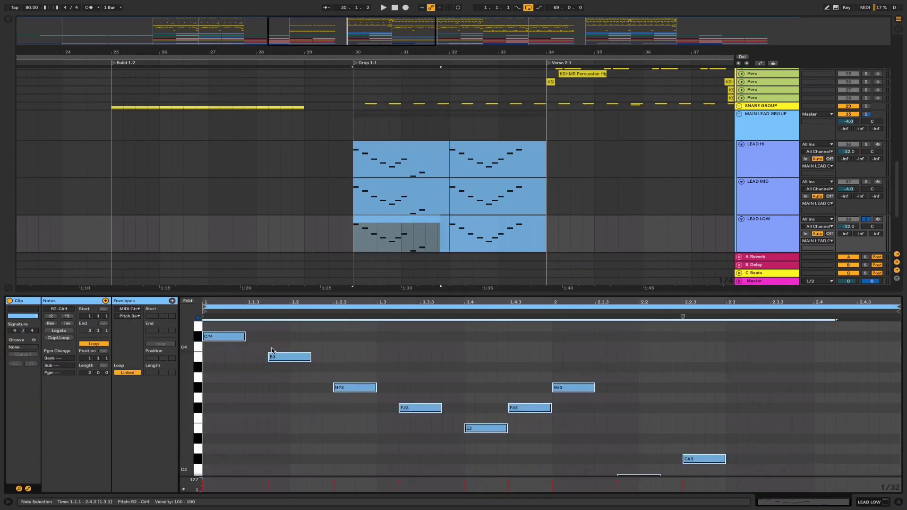
{"action": "left_click", "coordinate": [410, 162]}
{"action": "left_click", "coordinate": [431, 157]}
{"action": "scroll", "coordinate": [728, 212], "scroll_direction": "down", "scroll_amount": 2}
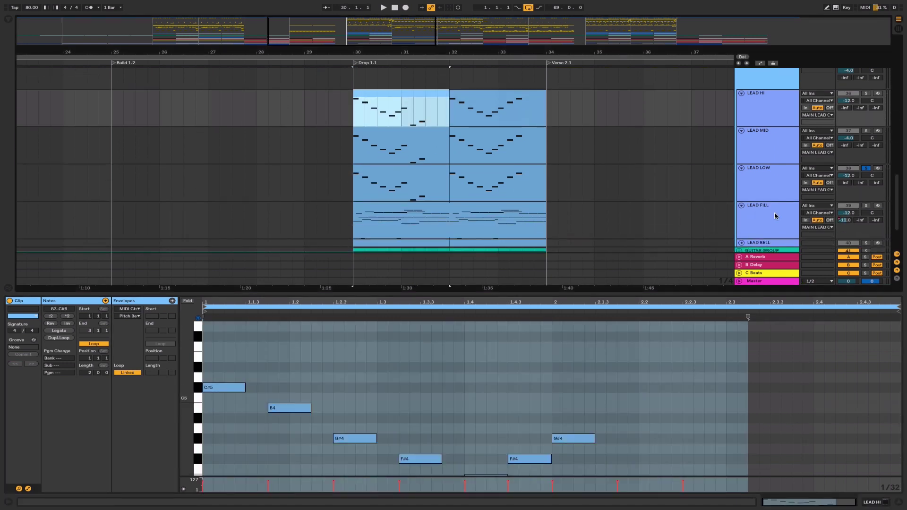
Solo the LEAD FILL track, select its Drop 1.1 clip and show the wider song arrangement.
{"action": "left_click", "coordinate": [774, 217]}
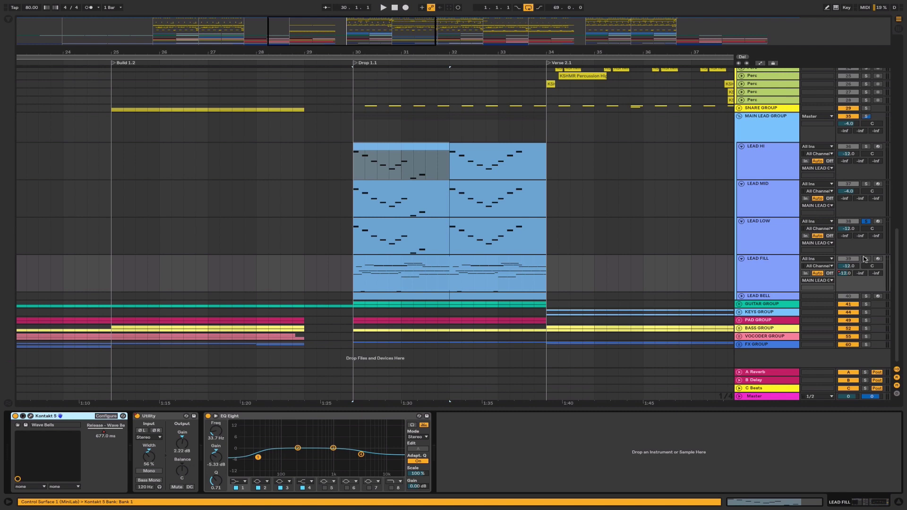
{"action": "left_click", "coordinate": [865, 259]}
{"action": "left_click", "coordinate": [463, 262]}
{"action": "left_click_drag", "start_coordinate": [424, 51], "coordinate": [423, 29]}
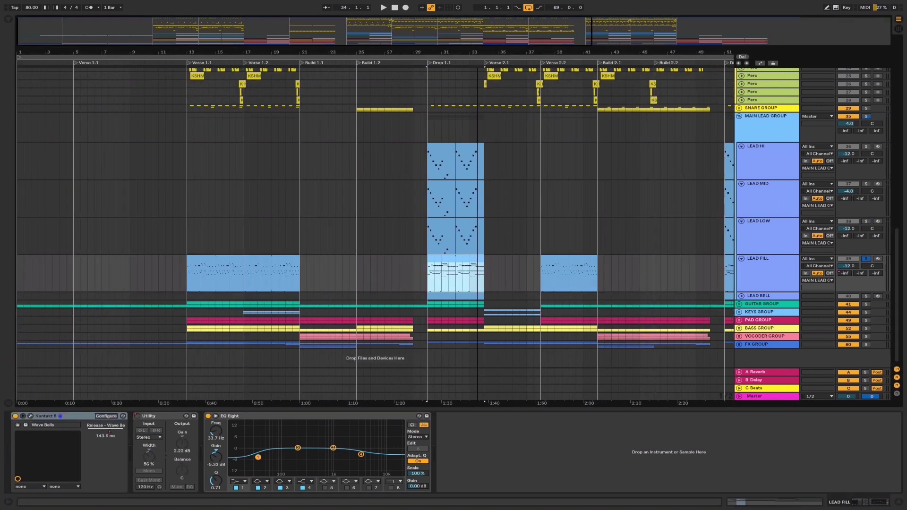
Unfold GUITAR GROUP and select the 43-Guitar clip in Verse 1.1 to view its part and devices.
{"action": "left_click", "coordinate": [740, 305]}
{"action": "scroll", "coordinate": [543, 277], "scroll_direction": "down", "scroll_amount": 3}
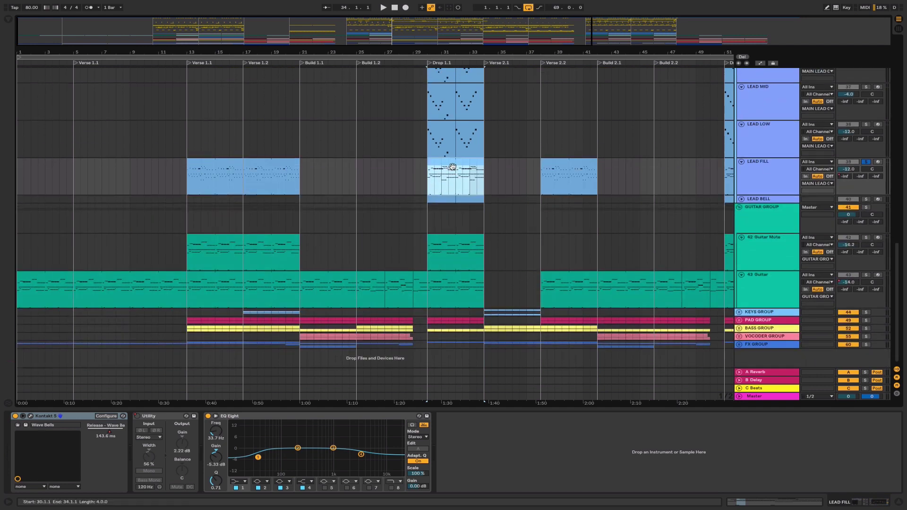
{"action": "left_click", "coordinate": [225, 288]}
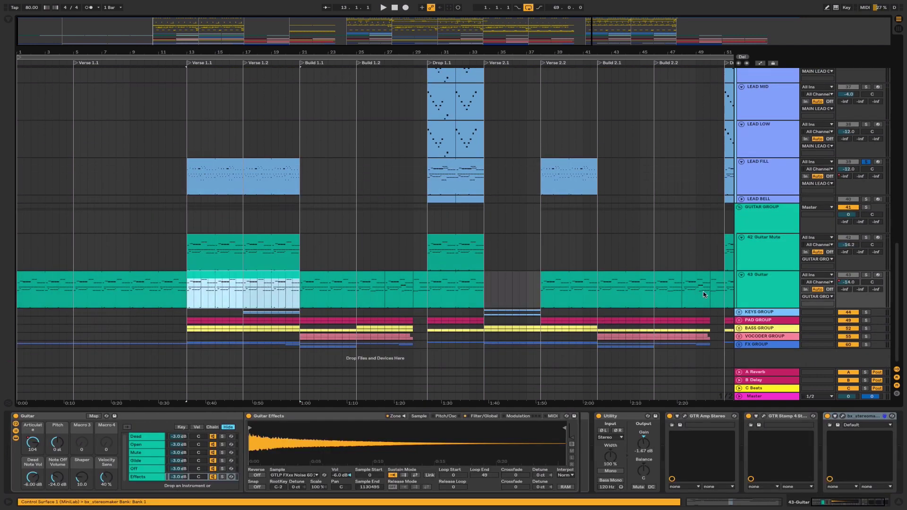
Select LEAD FILL's Drop 1.1 clip and play the soloed track from bar 30.
{"action": "left_click", "coordinate": [264, 179]}
{"action": "left_click", "coordinate": [451, 173]}
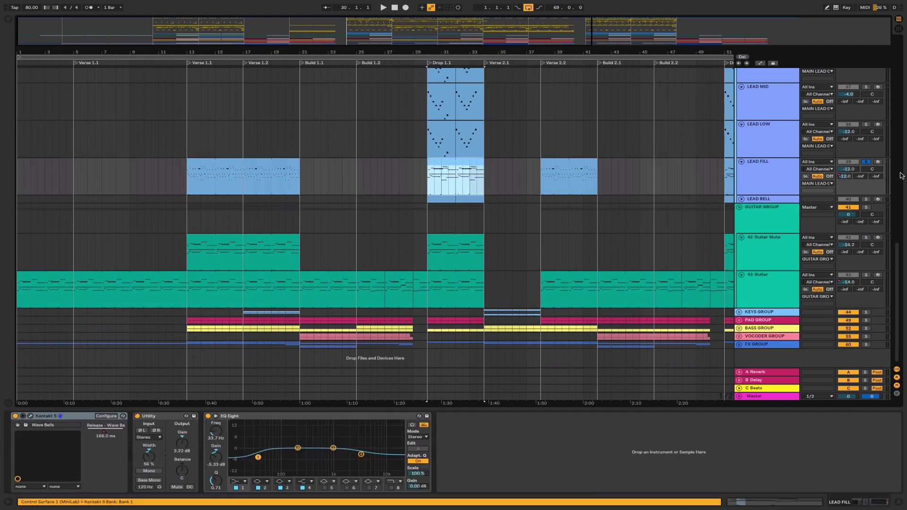
{"action": "key", "text": "space"}
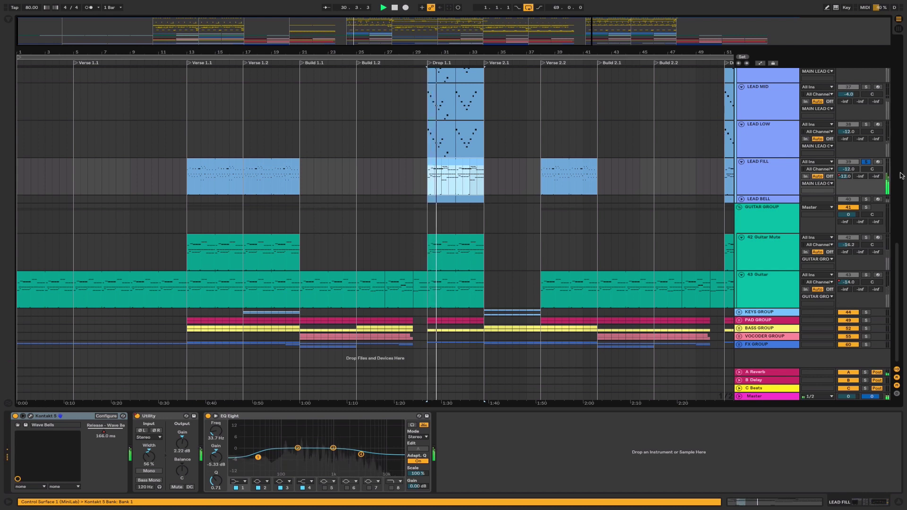
Copy the 42-Guitar Mute clip from Drop 1.1 onto the LEAD FILL track and undo the copy.
{"action": "left_click", "coordinate": [462, 247]}
{"action": "left_click", "coordinate": [463, 200]}
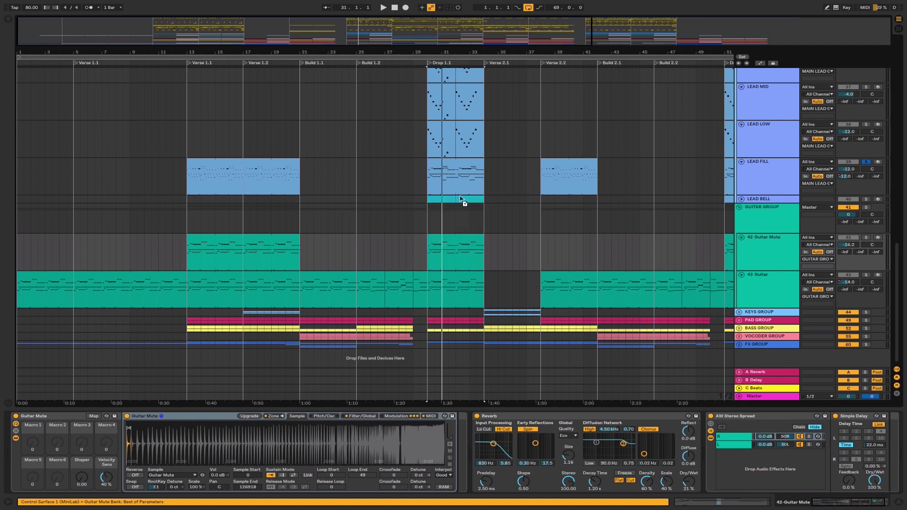
{"action": "left_click", "coordinate": [463, 178]}
{"action": "left_click", "coordinate": [778, 177]}
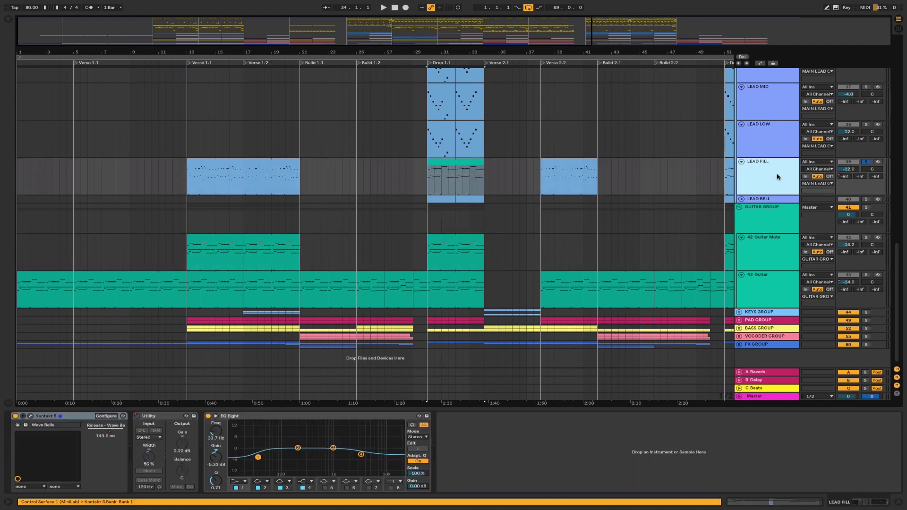
{"action": "scroll", "coordinate": [504, 67], "scroll_direction": "up", "scroll_amount": 3}
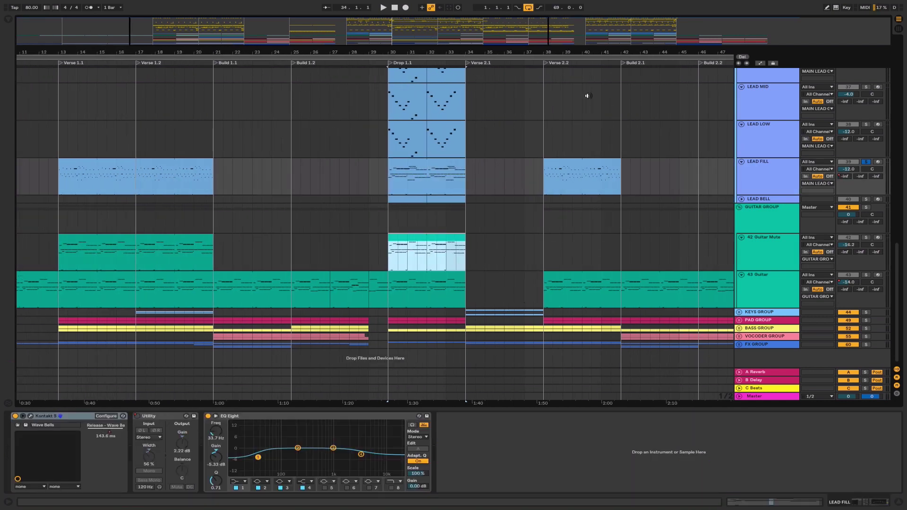
Unfold and solo LEAD BELL, view its Bells4 Glass device and play its Drop 1.1 melody from bar 30.
{"action": "left_click", "coordinate": [784, 198]}
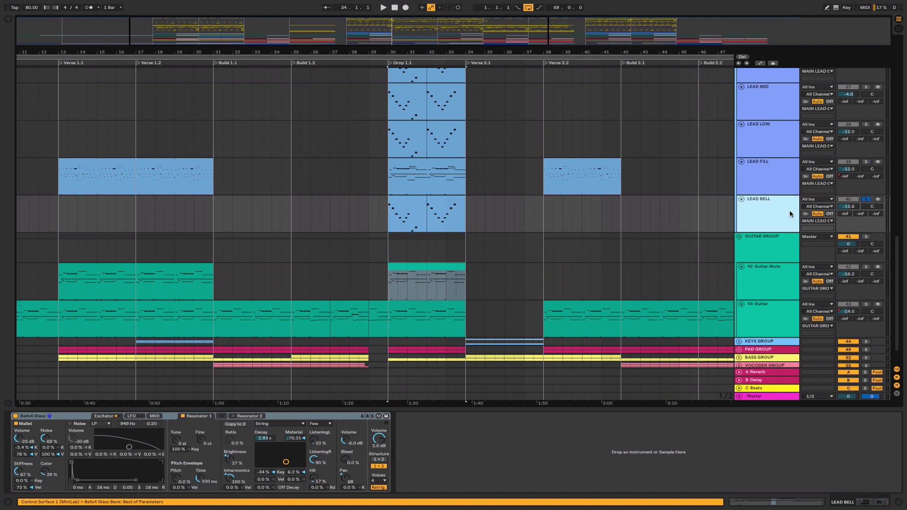
{"action": "left_click", "coordinate": [62, 417]}
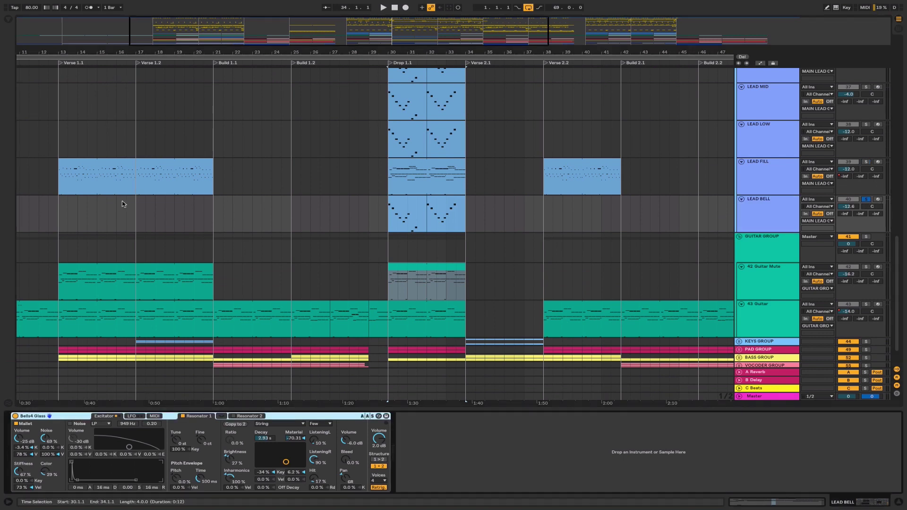
{"action": "left_click", "coordinate": [411, 205]}
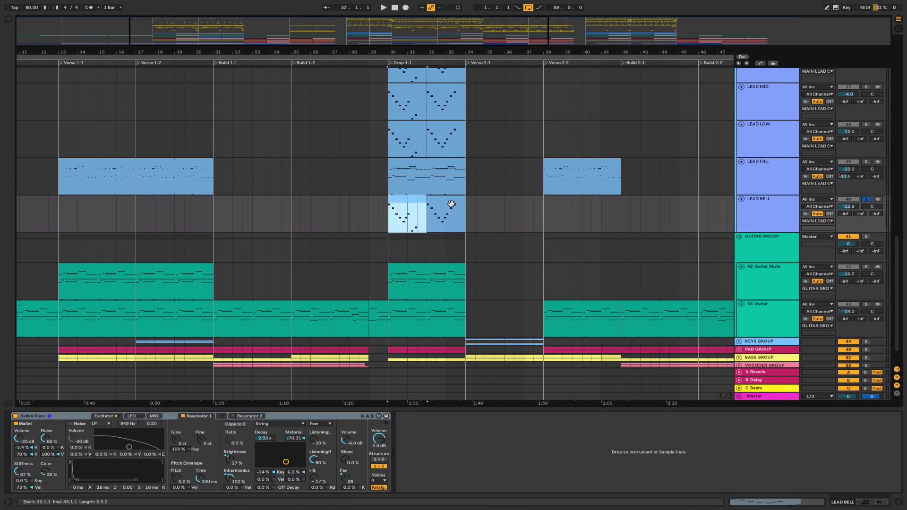
{"action": "key", "text": "space"}
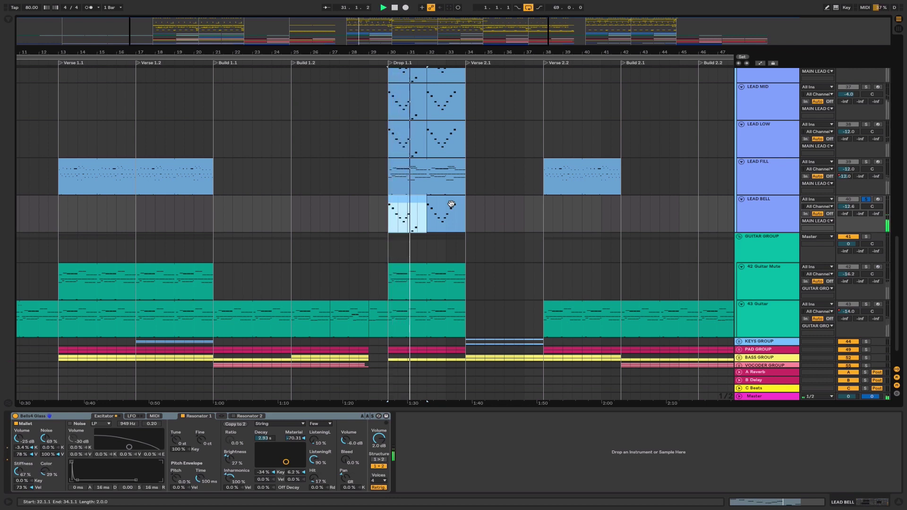
{"action": "key", "text": "space"}
Unfold PAD GROUP and select Pad 1's clip in Drop 1.1.
{"action": "scroll", "coordinate": [742, 326], "scroll_direction": "down", "scroll_amount": 1}
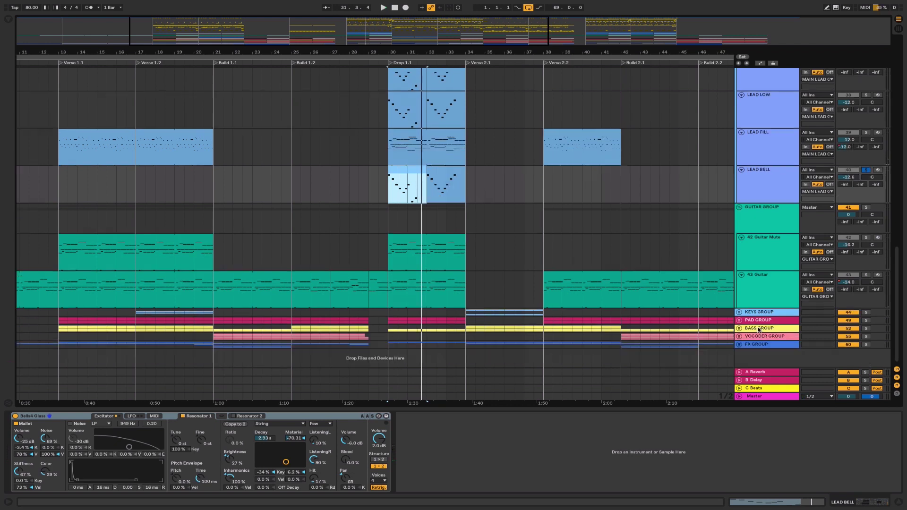
{"action": "left_click", "coordinate": [748, 327]}
{"action": "left_click", "coordinate": [739, 320]}
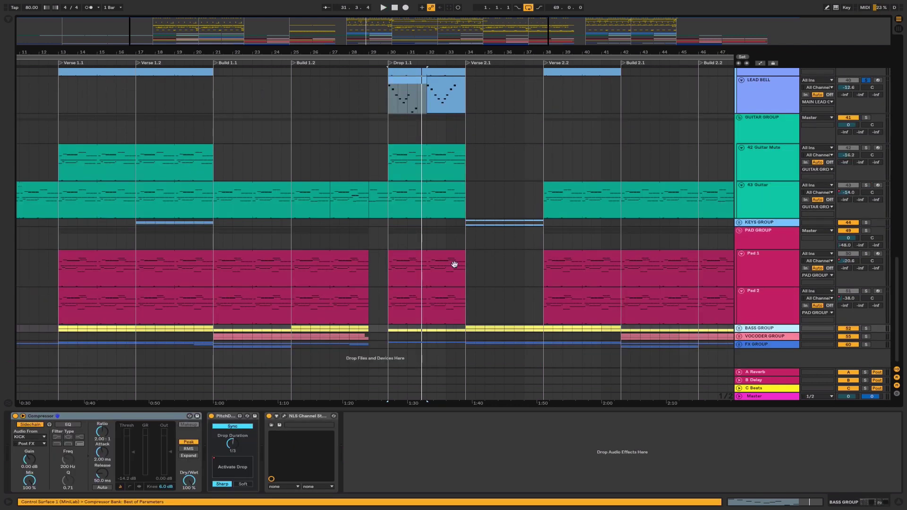
{"action": "left_click", "coordinate": [455, 264]}
{"action": "left_click", "coordinate": [771, 302]}
Unfold BASS GROUP, select SUB's Drop 1.1 clip and play the SUB track soloed from bar 30.
{"action": "left_click", "coordinate": [743, 332]}
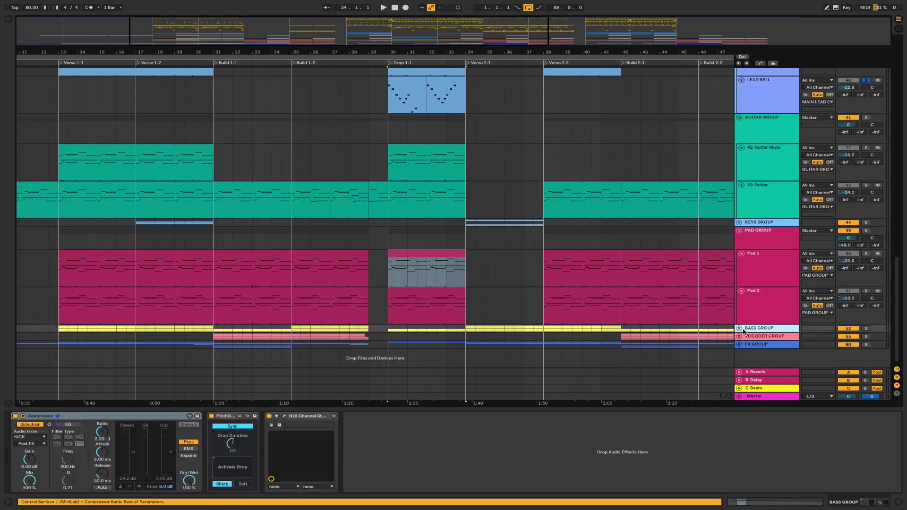
{"action": "left_click", "coordinate": [739, 328]}
{"action": "left_click", "coordinate": [739, 328]}
{"action": "left_click", "coordinate": [738, 329]}
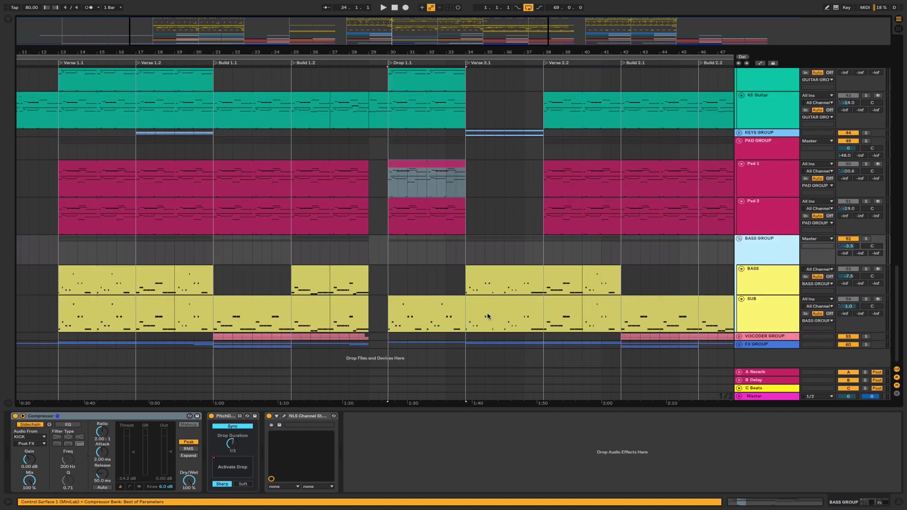
{"action": "left_click", "coordinate": [433, 306]}
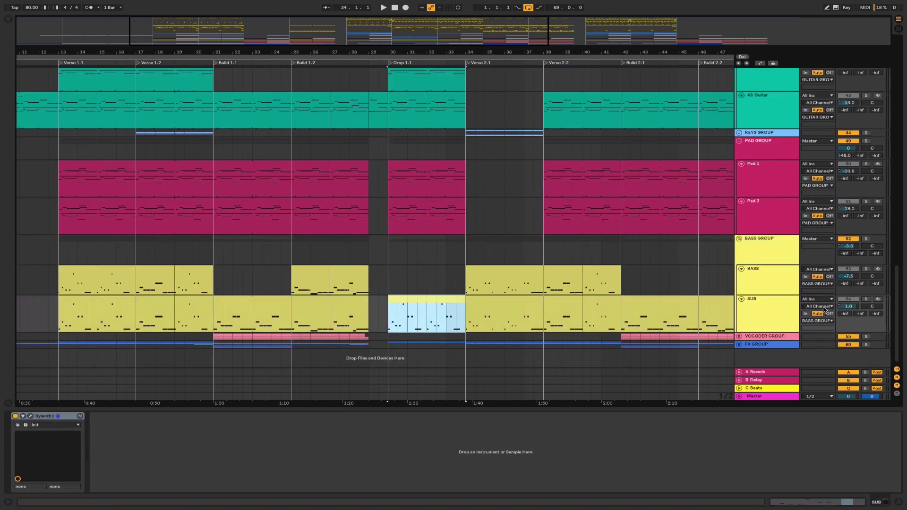
{"action": "left_click", "coordinate": [783, 310]}
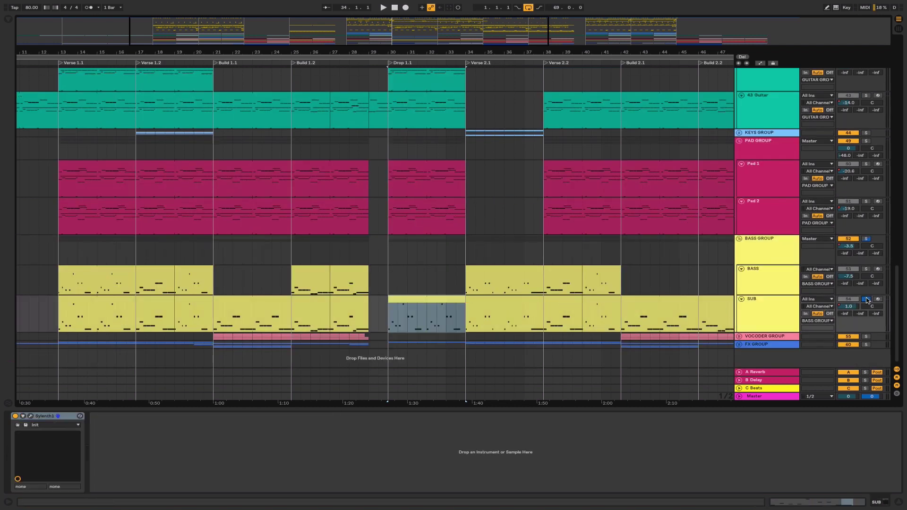
{"action": "key", "text": "space"}
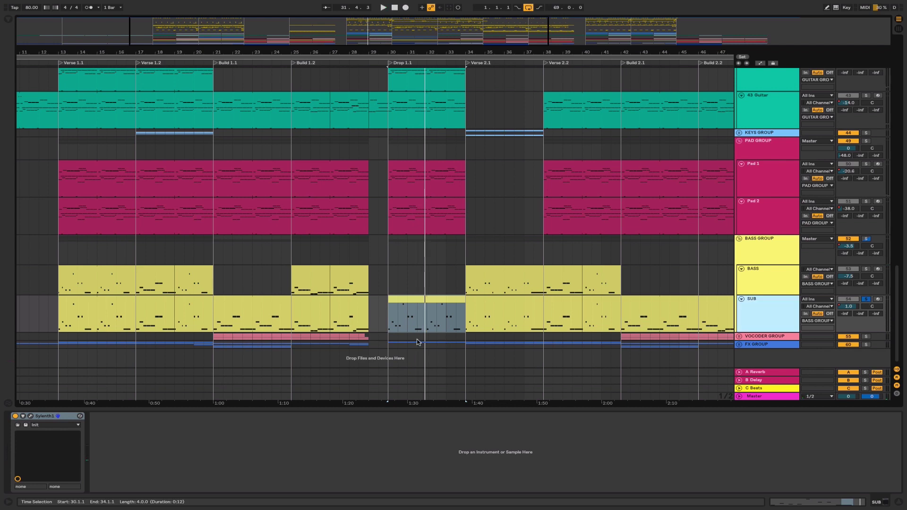
Open SUB's Drop 1.1 clip and play its long sustained note from 31.2.3.
{"action": "double_click", "coordinate": [413, 321]}
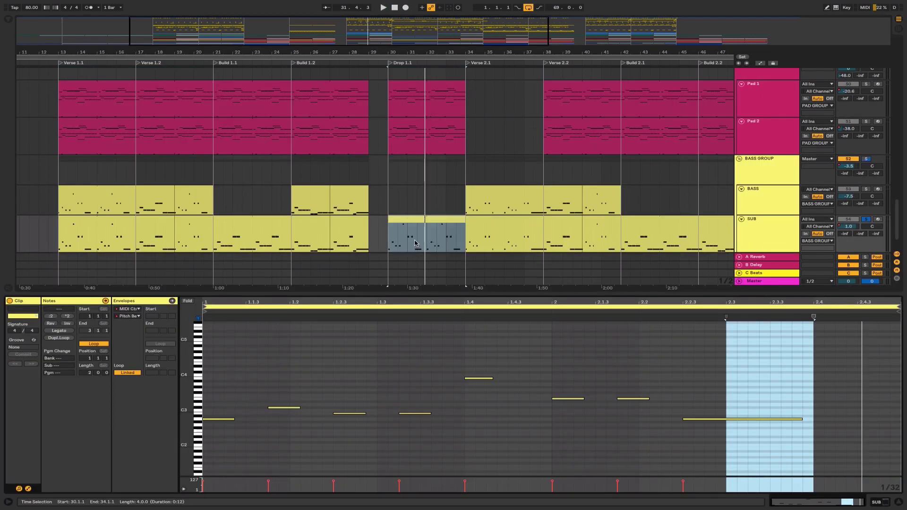
{"action": "scroll", "coordinate": [415, 244], "scroll_direction": "up", "scroll_amount": 5}
{"action": "left_click", "coordinate": [435, 243]}
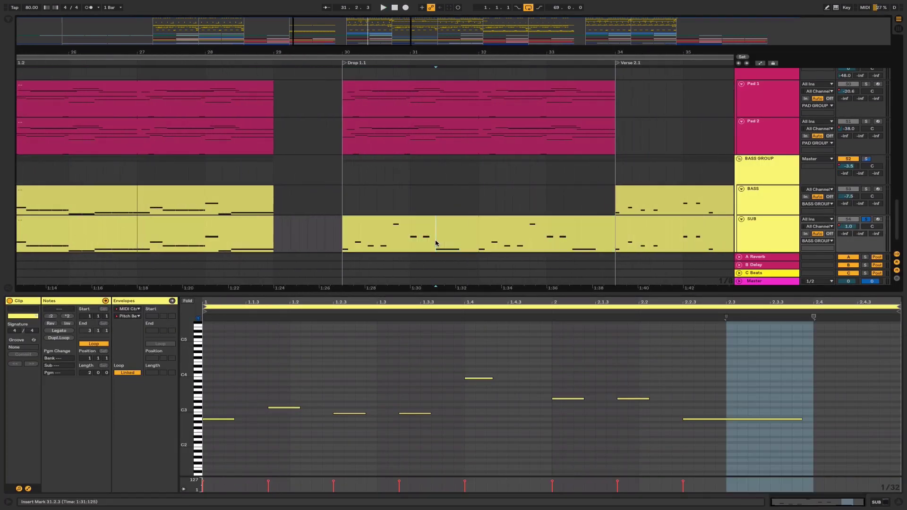
{"action": "key", "text": "space"}
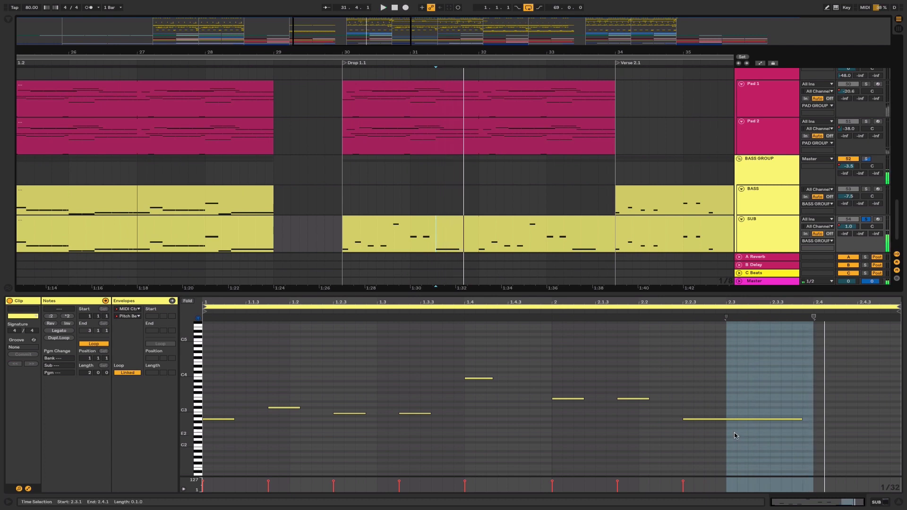
Select the long A2 note in the SUB clip and highlight its descending pitch bend envelope from 2.3 to 2.4.
{"action": "left_click", "coordinate": [716, 391]}
{"action": "left_click_drag", "start_coordinate": [678, 333], "coordinate": [794, 446]}
{"action": "left_click", "coordinate": [28, 489]}
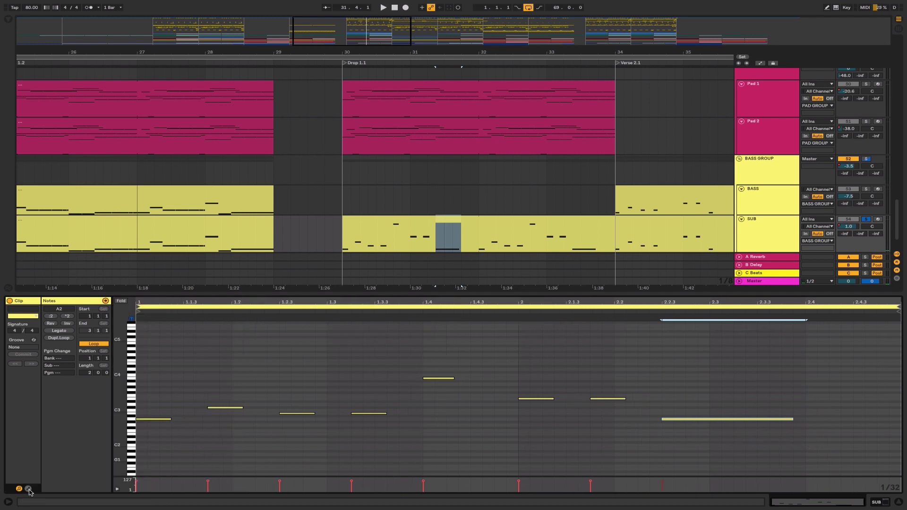
{"action": "left_click", "coordinate": [28, 490]}
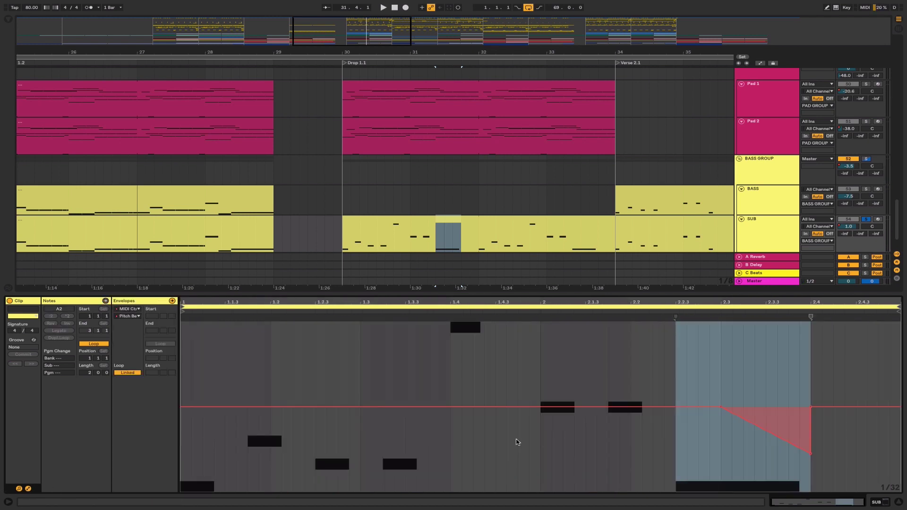
{"action": "left_click_drag", "start_coordinate": [725, 385], "coordinate": [814, 386]}
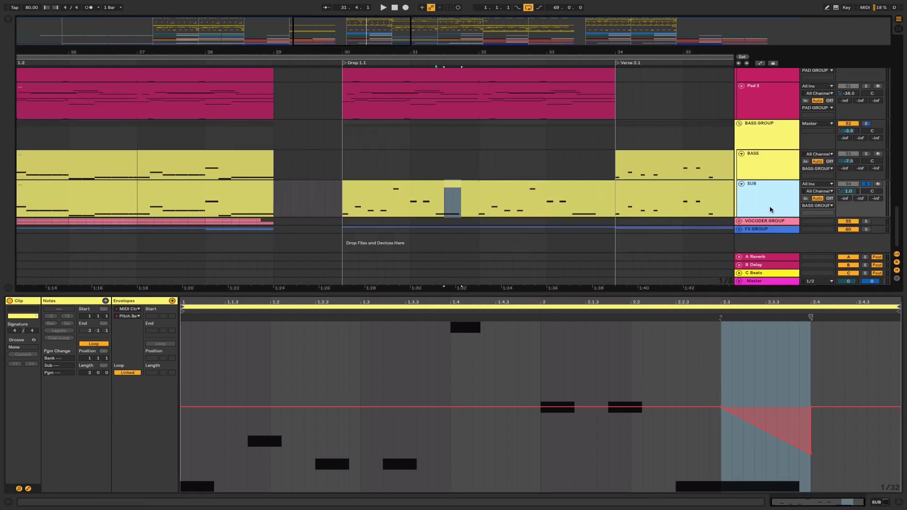
Open SUB's Sylenth1 instrument and move its window aside to view the Init patch.
{"action": "double_click", "coordinate": [764, 212]}
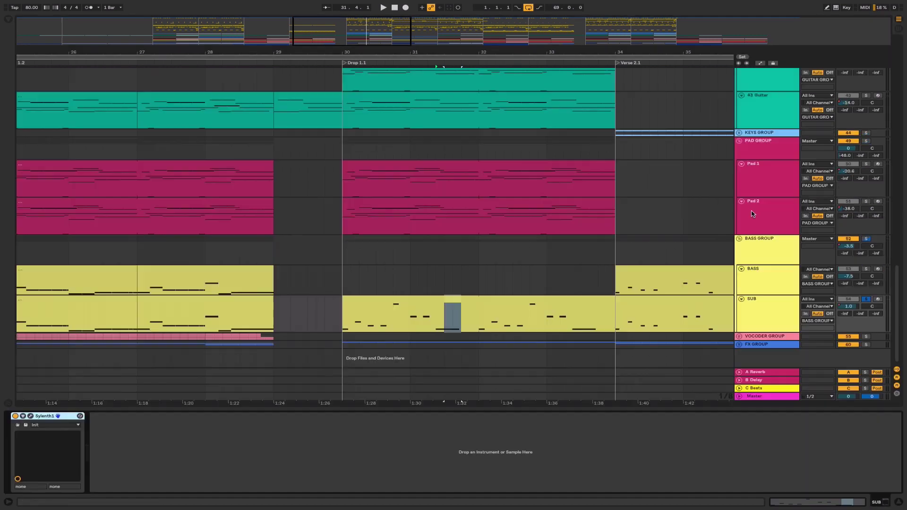
{"action": "left_click", "coordinate": [30, 416]}
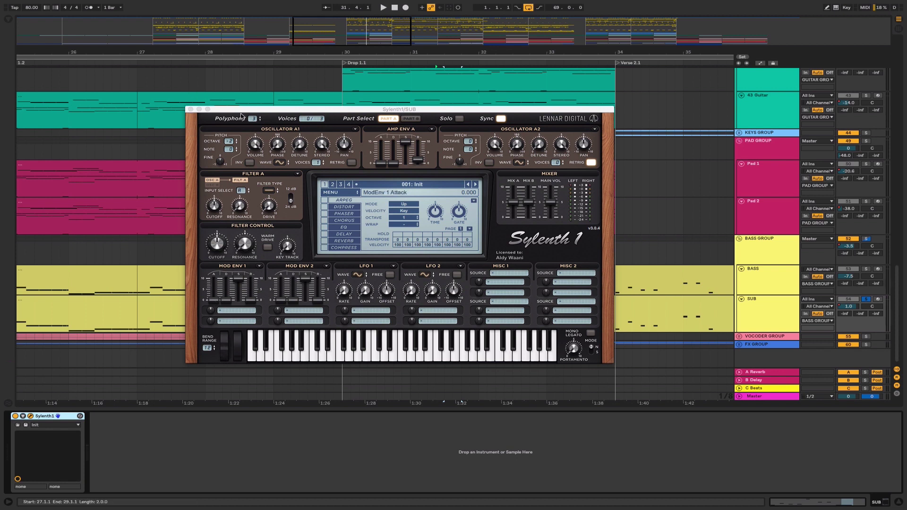
{"action": "left_click_drag", "start_coordinate": [243, 109], "coordinate": [52, 73]}
View SUB's pitch bend envelope alongside Sylenth1, close the plugin window and show more of the arrangement around Drop 1.1.
{"action": "double_click", "coordinate": [519, 312]}
{"action": "left_click", "coordinate": [831, 402]}
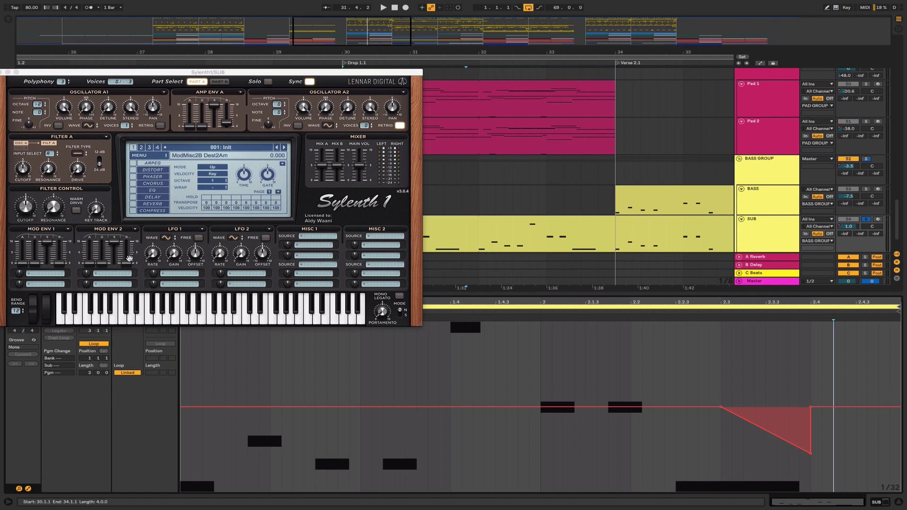
{"action": "left_click_drag", "start_coordinate": [29, 71], "coordinate": [125, 125]}
{"action": "left_click", "coordinate": [115, 122]}
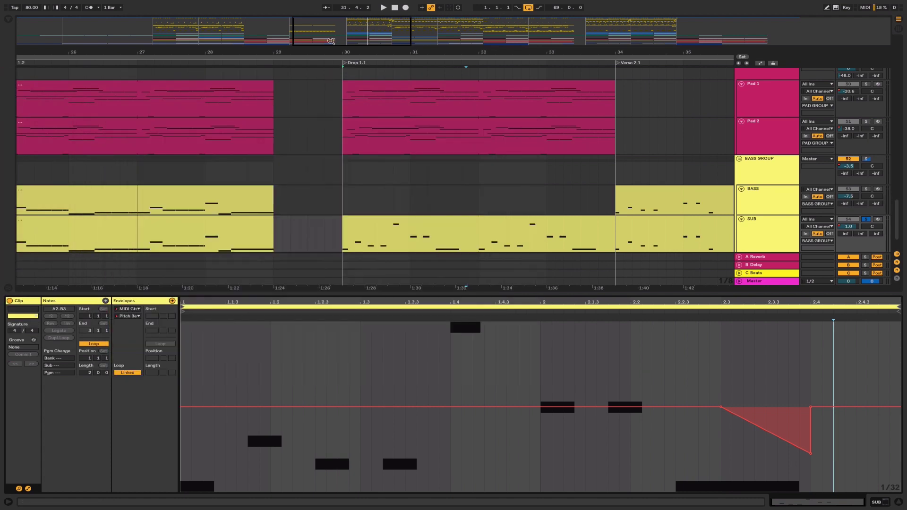
{"action": "left_click_drag", "start_coordinate": [330, 28], "coordinate": [327, 35]}
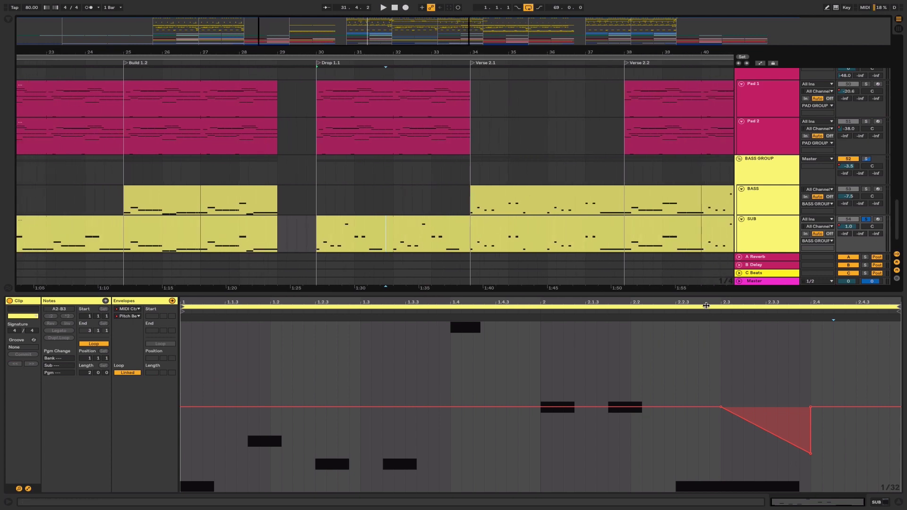
Insert an empty MIDI clip on the SUB track from 29.4.3 to 30.1.1, just before Drop 1.1.
{"action": "left_click", "coordinate": [28, 489]}
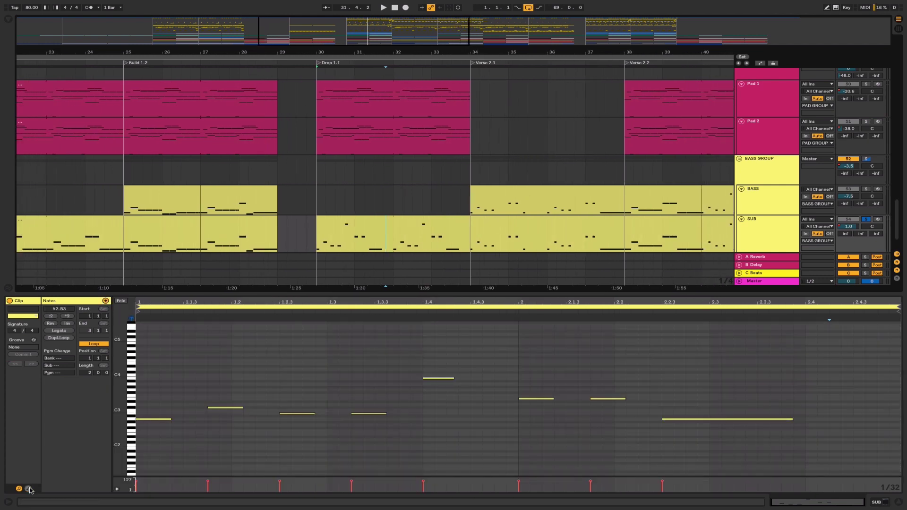
{"action": "left_click_drag", "start_coordinate": [307, 235], "coordinate": [311, 234]}
{"action": "left_click_drag", "start_coordinate": [290, 53], "coordinate": [328, 85]}
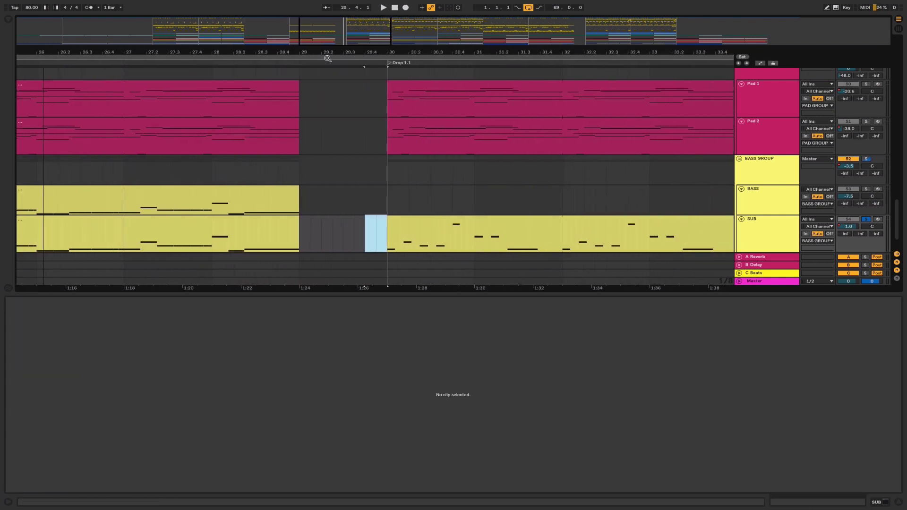
{"action": "left_click", "coordinate": [376, 236]}
{"action": "left_click_drag", "start_coordinate": [382, 235], "coordinate": [386, 234]}
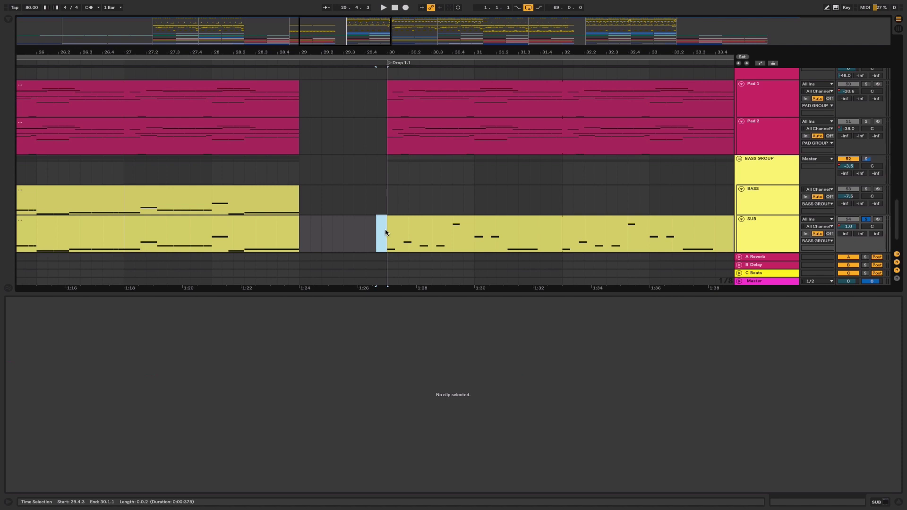
{"action": "left_click_drag", "start_coordinate": [340, 29], "coordinate": [340, 32]}
{"action": "key", "text": "ctrl+shift+m"}
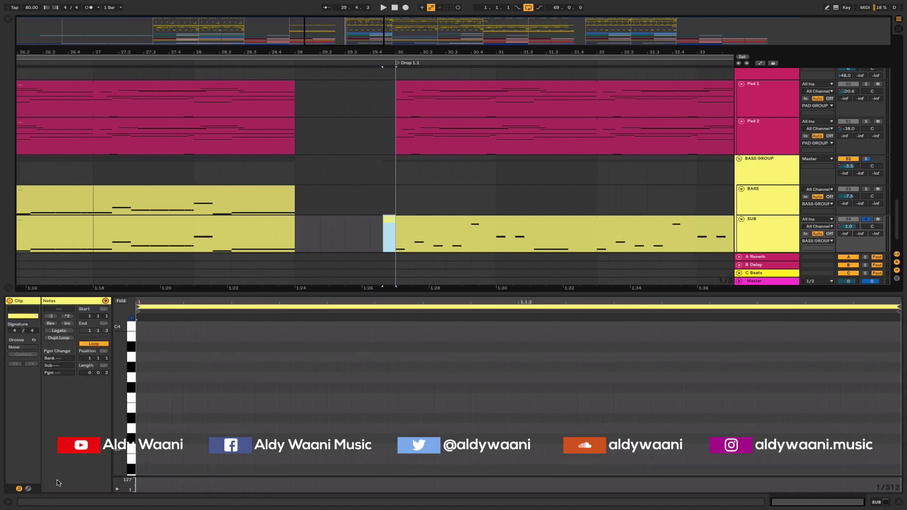
Add centred pitch bend envelope points near the start and end of the new SUB clip.
{"action": "left_click", "coordinate": [28, 488]}
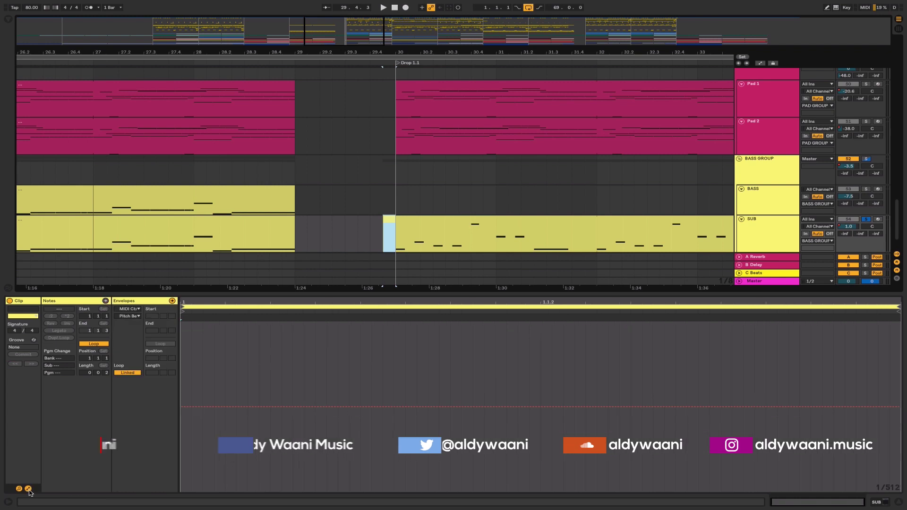
{"action": "left_click", "coordinate": [186, 407]}
{"action": "left_click", "coordinate": [891, 407]}
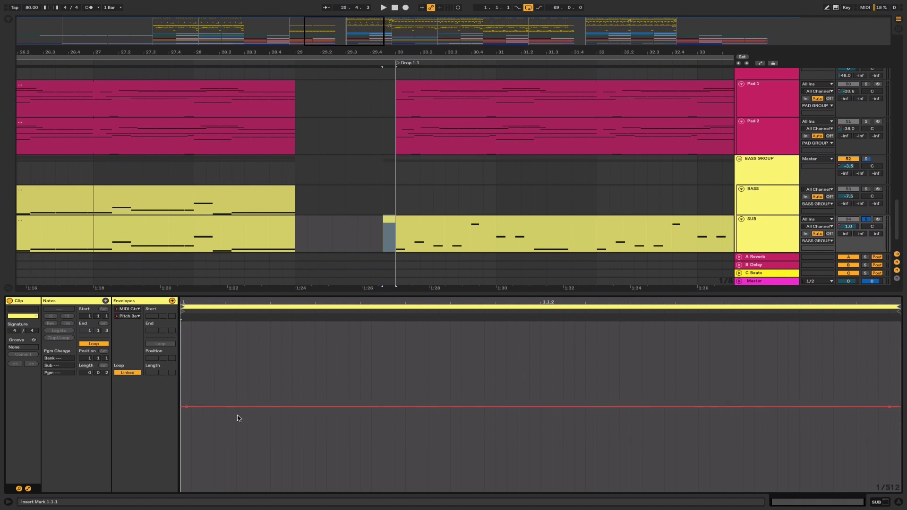
Show SUB's device chain and colour the short clip before Drop 1.1 red.
{"action": "key", "text": "shift+Tab"}
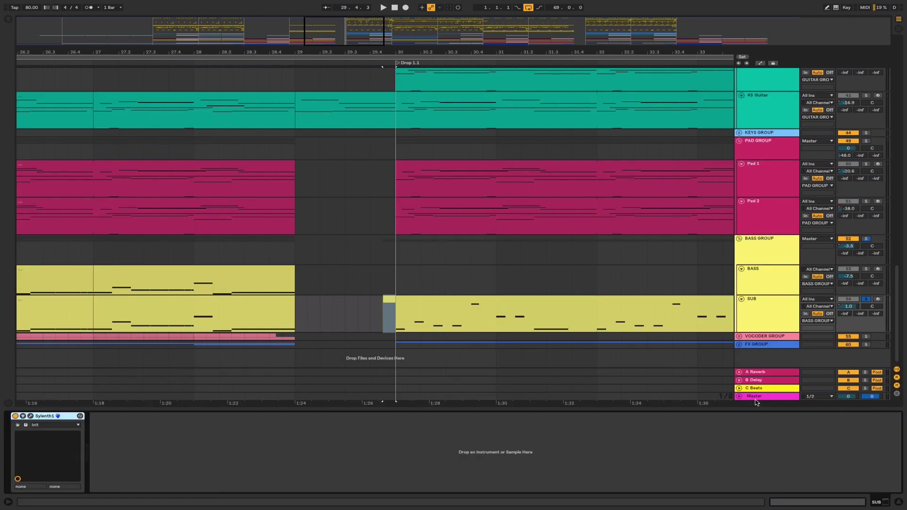
{"action": "right_click", "coordinate": [391, 302]}
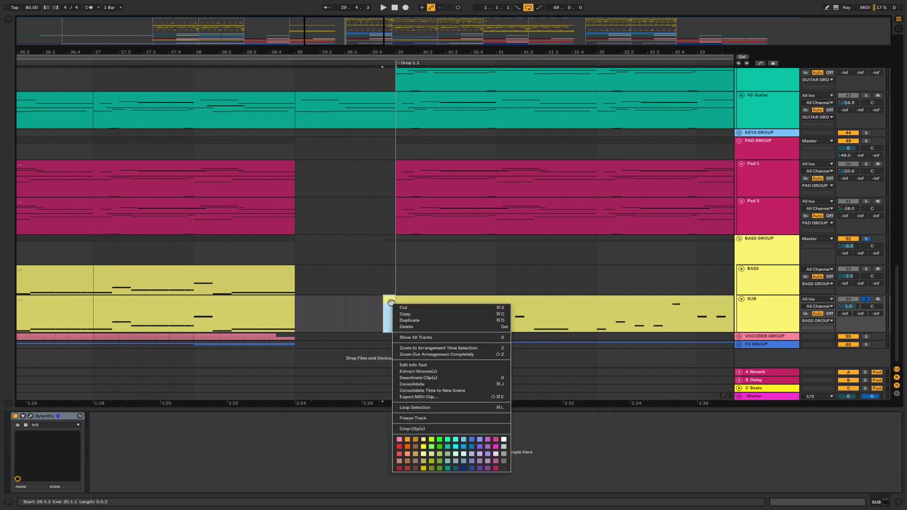
{"action": "left_click", "coordinate": [399, 448]}
{"action": "left_click", "coordinate": [366, 314]}
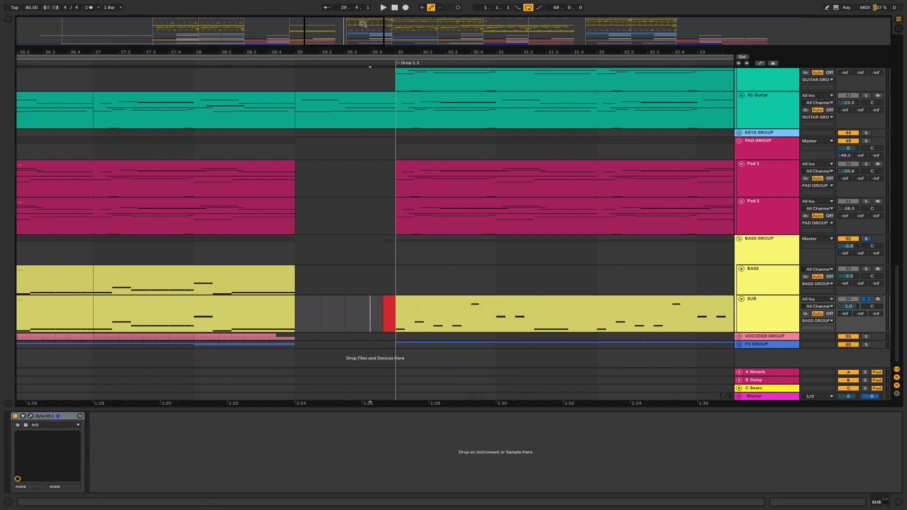
Copy the red SUB clip to 50.1.1, right after Build 2.2.
{"action": "left_click_drag", "start_coordinate": [359, 32], "coordinate": [468, 17]}
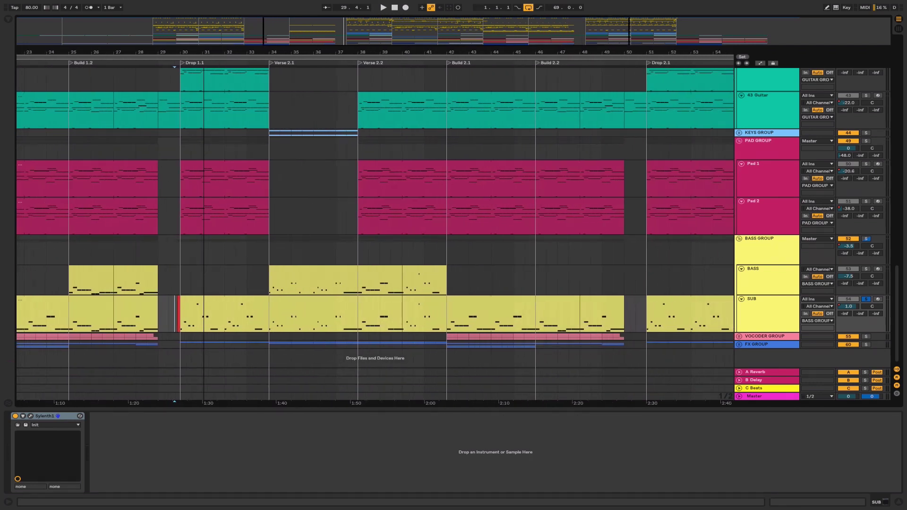
{"action": "left_click_drag", "start_coordinate": [175, 309], "coordinate": [626, 308]}
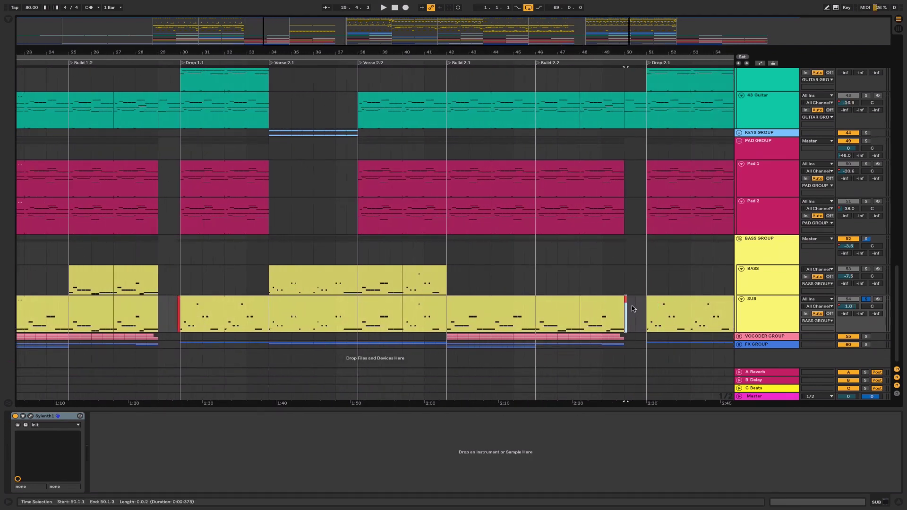
{"action": "left_click", "coordinate": [331, 321]}
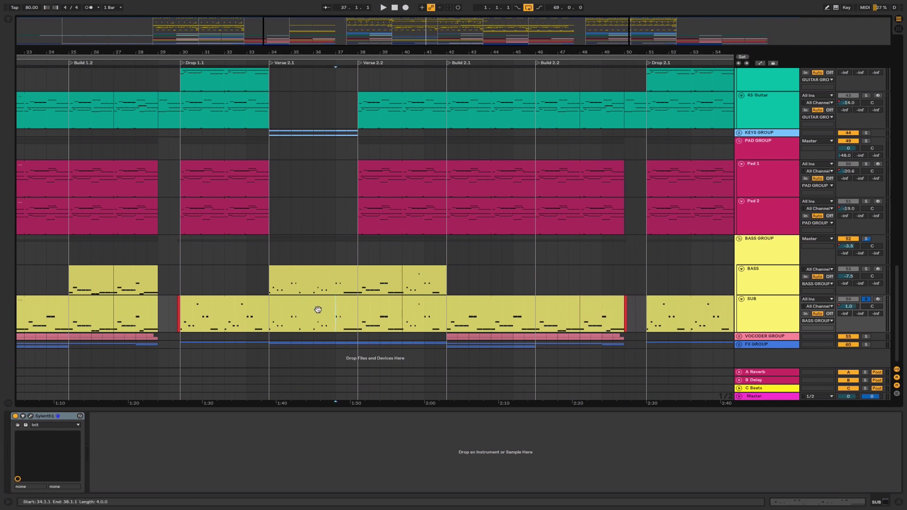
Point out SUB's Verse 2.1 clip and the red clip at 50.1.1, and briefly view the Sylenth1 instrument window.
{"action": "left_click", "coordinate": [316, 304]}
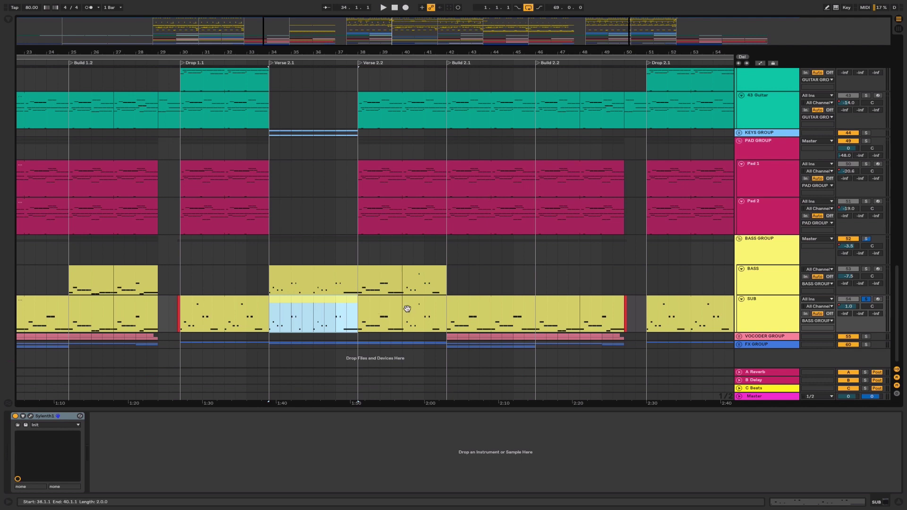
{"action": "left_click", "coordinate": [559, 283]}
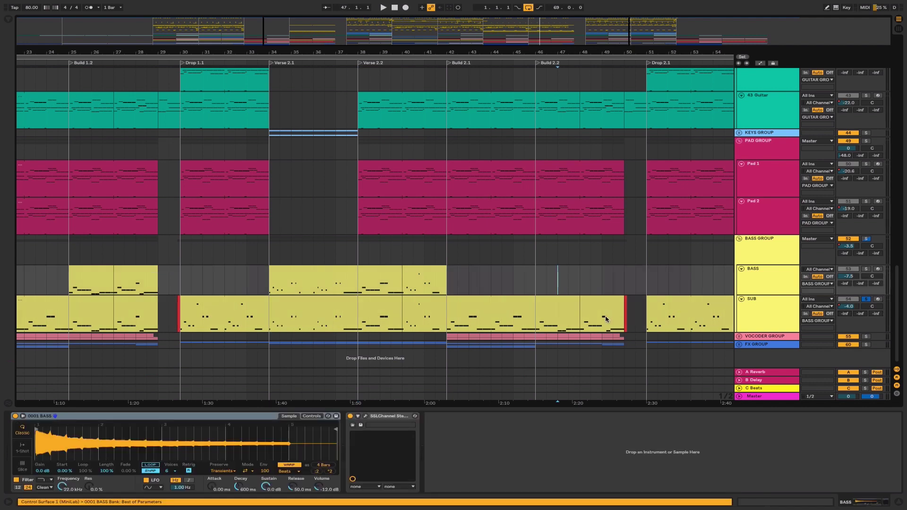
{"action": "left_click_drag", "start_coordinate": [606, 319], "coordinate": [620, 305]}
{"action": "left_click", "coordinate": [627, 306]}
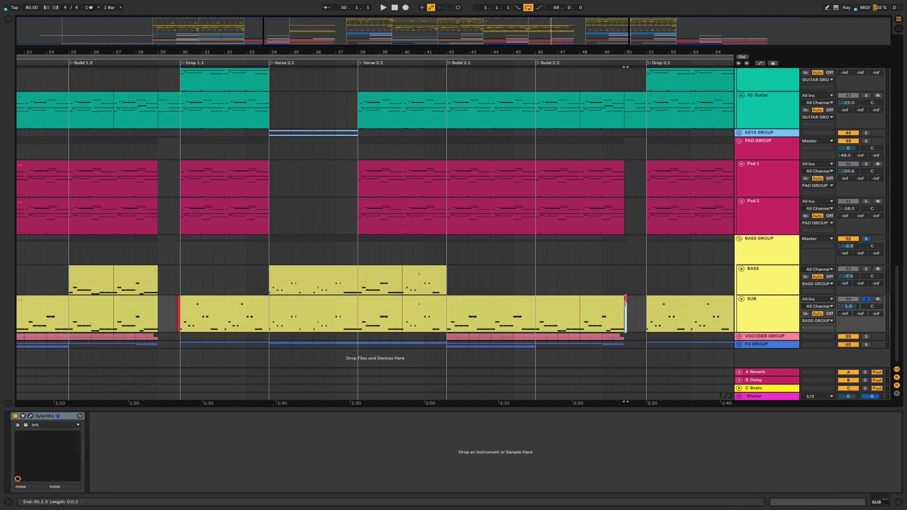
{"action": "left_click", "coordinate": [30, 416]}
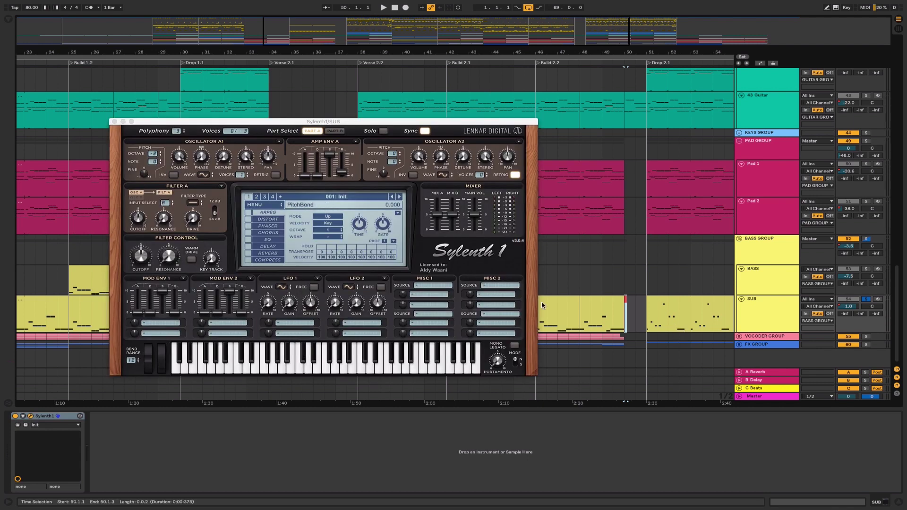
{"action": "left_click", "coordinate": [114, 122]}
Show the whole arrangement and unfold the VOCODER GROUP and FX GROUP to view their tracks.
{"action": "left_click_drag", "start_coordinate": [348, 52], "coordinate": [448, 31]}
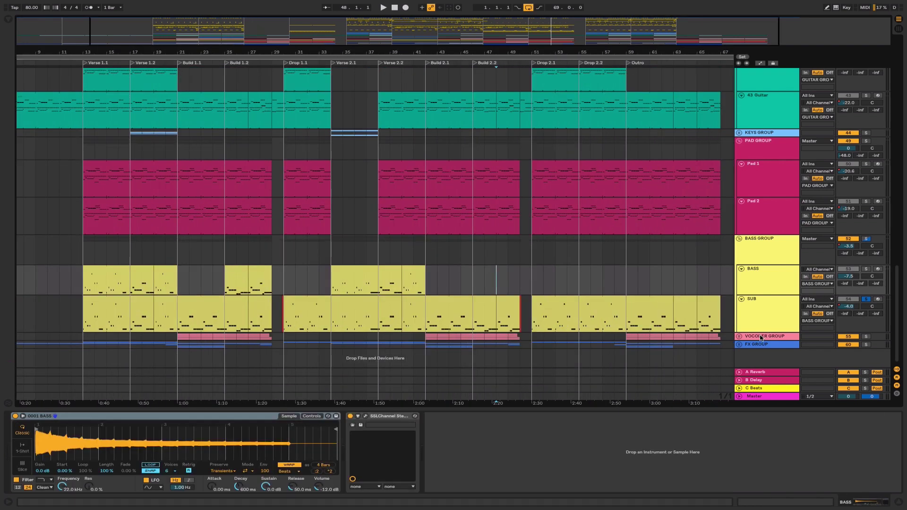
{"action": "left_click", "coordinate": [757, 336]}
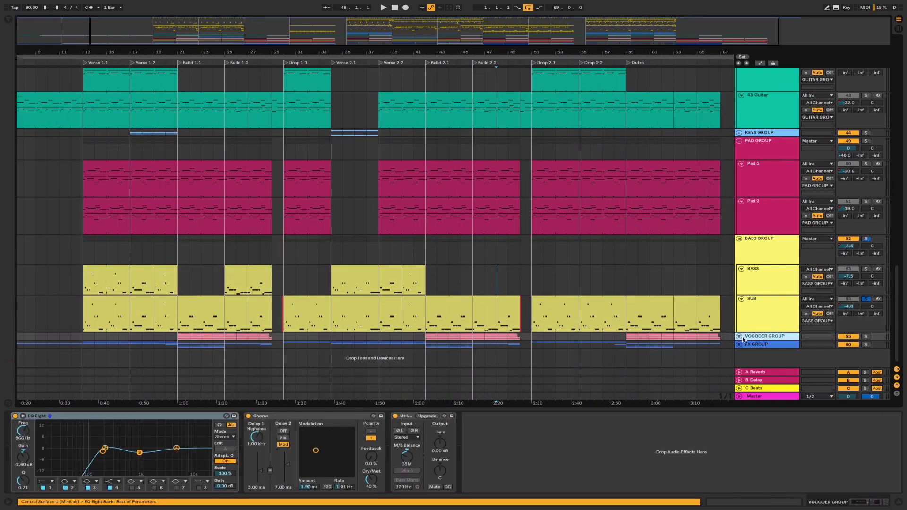
{"action": "left_click", "coordinate": [739, 336]}
{"action": "scroll", "coordinate": [740, 339], "scroll_direction": "down", "scroll_amount": 5}
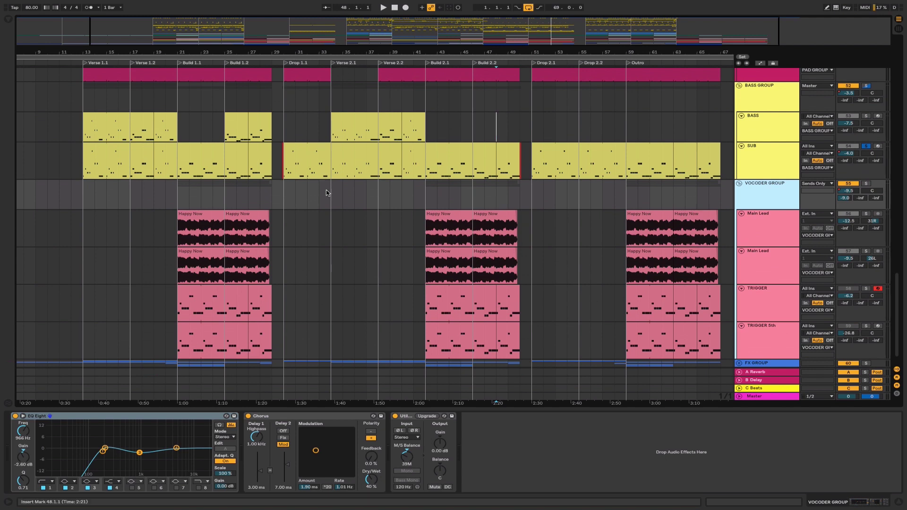
{"action": "scroll", "coordinate": [326, 194], "scroll_direction": "down", "scroll_amount": 1}
{"action": "left_click", "coordinate": [739, 344]}
{"action": "scroll", "coordinate": [748, 183], "scroll_direction": "down", "scroll_amount": 6}
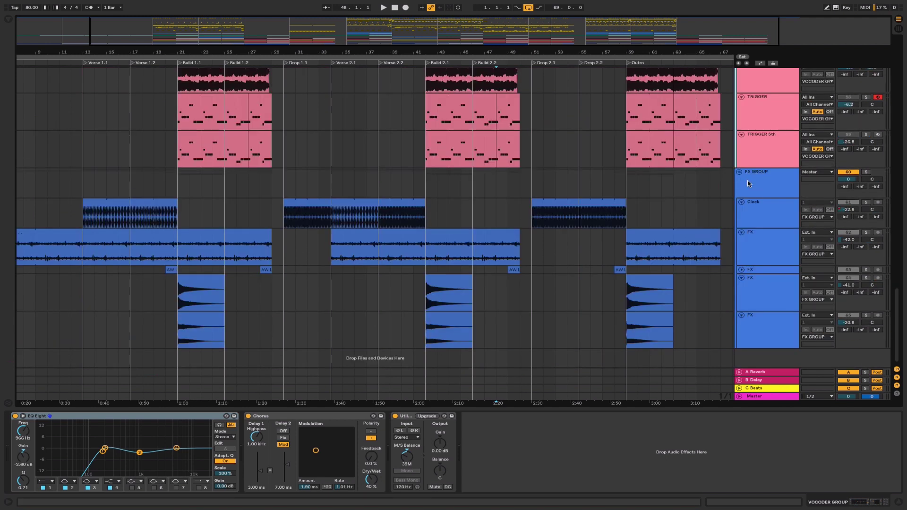
Select the Clock clip in Drop 1.1 and the vinyl crackle clip at Verse 2.1, and play the FX GROUP soloed.
{"action": "left_click", "coordinate": [304, 205]}
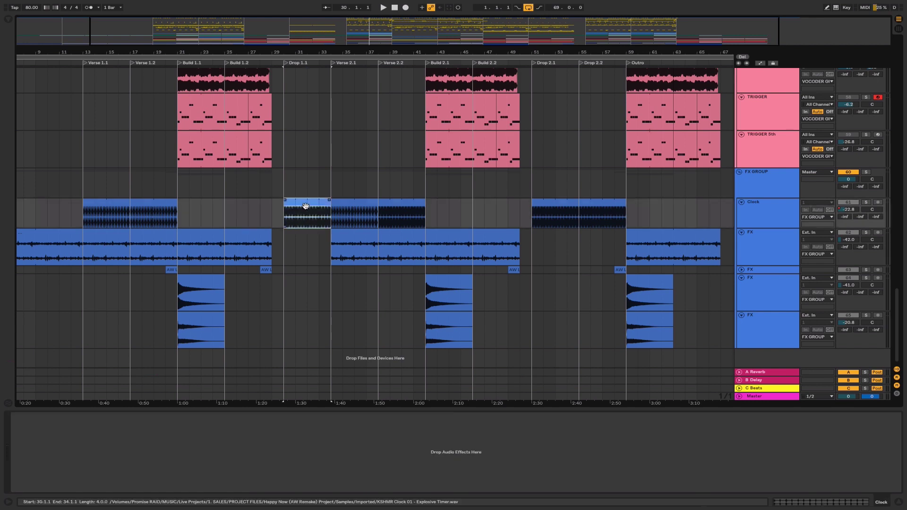
{"action": "left_click", "coordinate": [365, 242]}
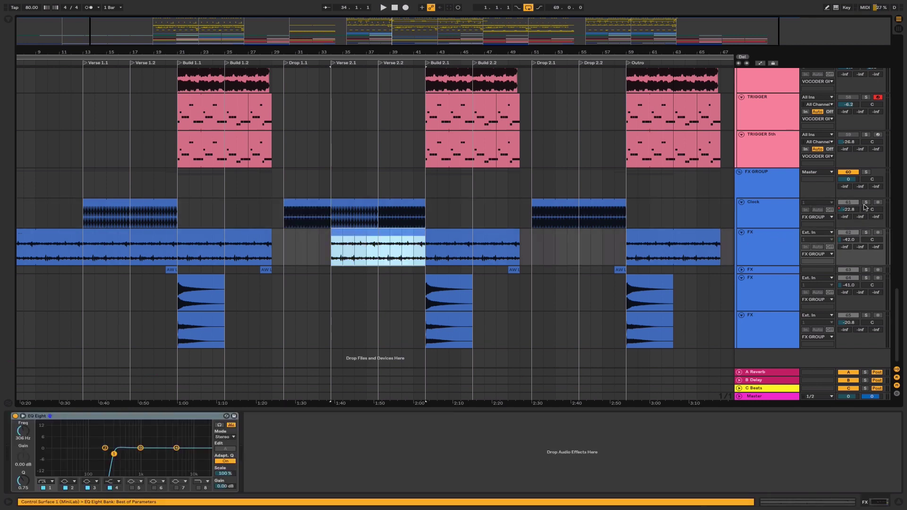
{"action": "left_click", "coordinate": [866, 172]}
{"action": "key", "text": "space"}
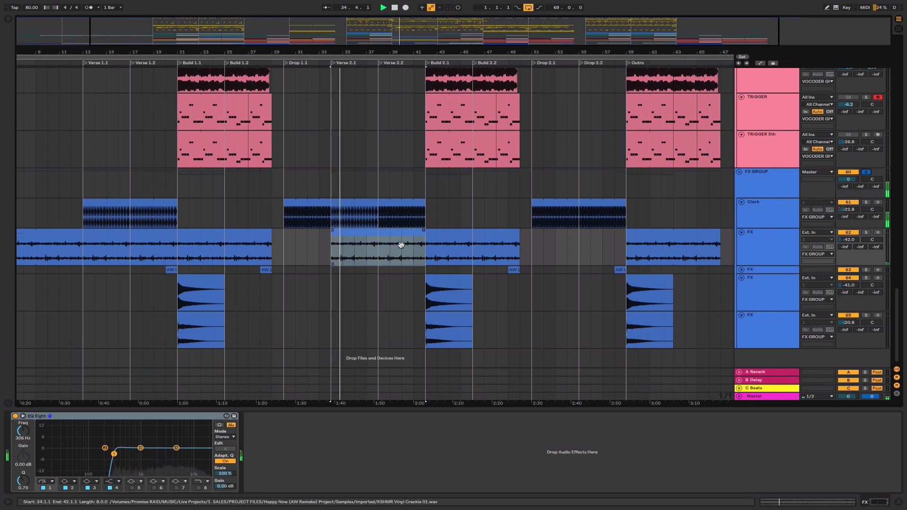
Solo the DRUMS GROUP and play its layers from Verse 2.1.
{"action": "scroll", "coordinate": [400, 244], "scroll_direction": "up", "scroll_amount": 20}
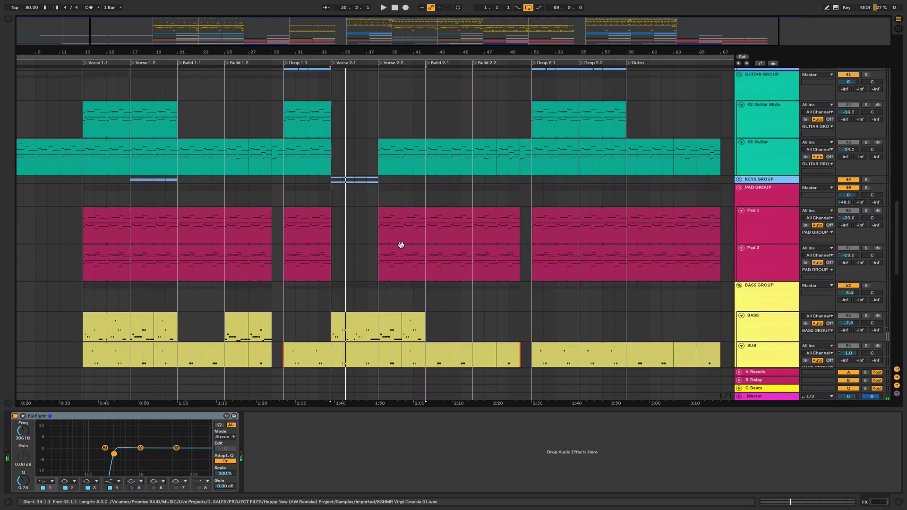
{"action": "scroll", "coordinate": [401, 244], "scroll_direction": "up", "scroll_amount": 10}
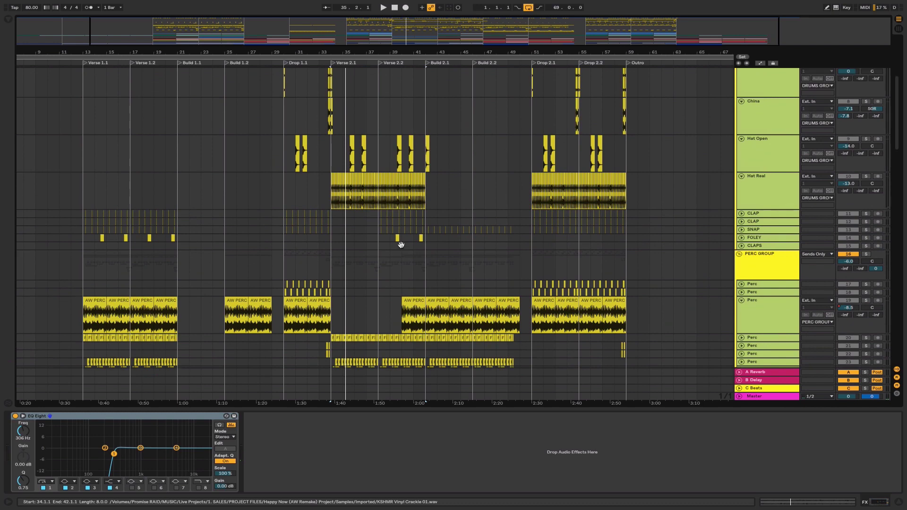
{"action": "left_click", "coordinate": [766, 111]}
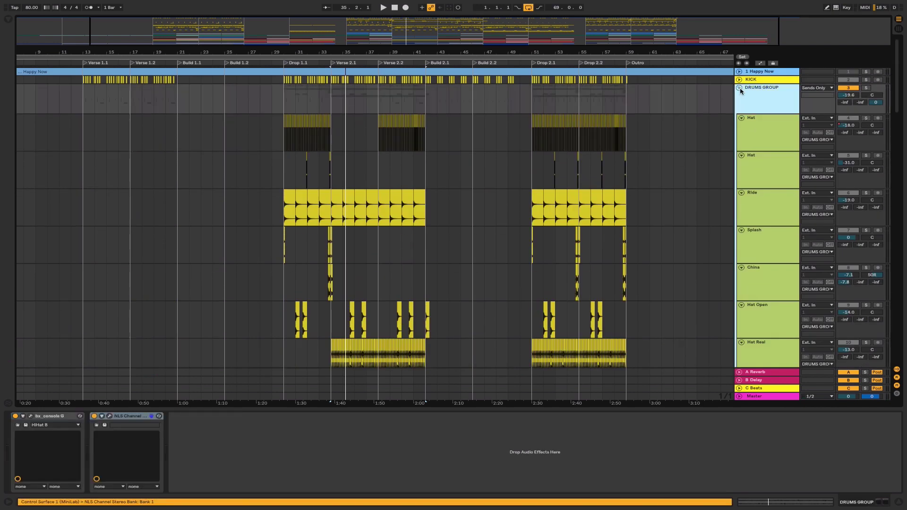
{"action": "left_click", "coordinate": [865, 89]}
{"action": "key", "text": "space"}
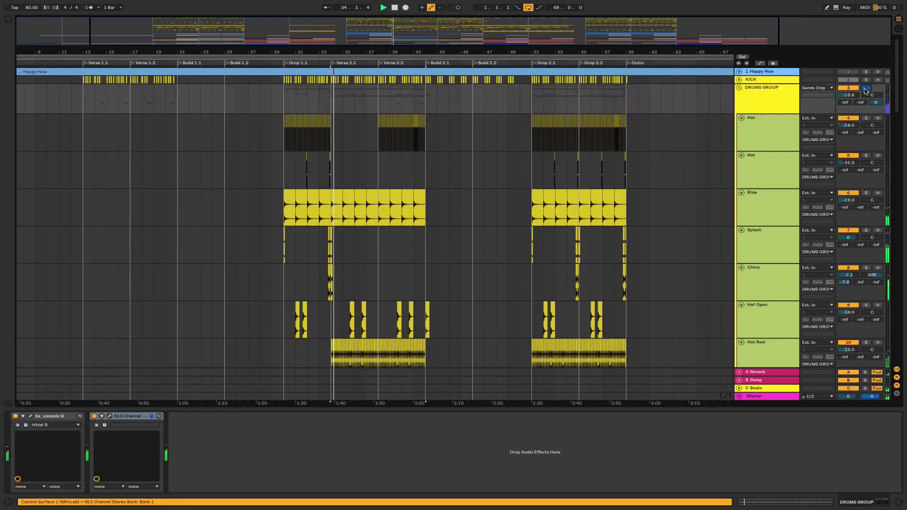
Highlight Hat Real from 35.3.1 to 35.3.3 and replay the drum layers from Verse 2.1 at 34.1.1.
{"action": "left_click_drag", "start_coordinate": [344, 34], "coordinate": [385, 212]}
{"action": "scroll", "coordinate": [391, 202], "scroll_direction": "down", "scroll_amount": 5}
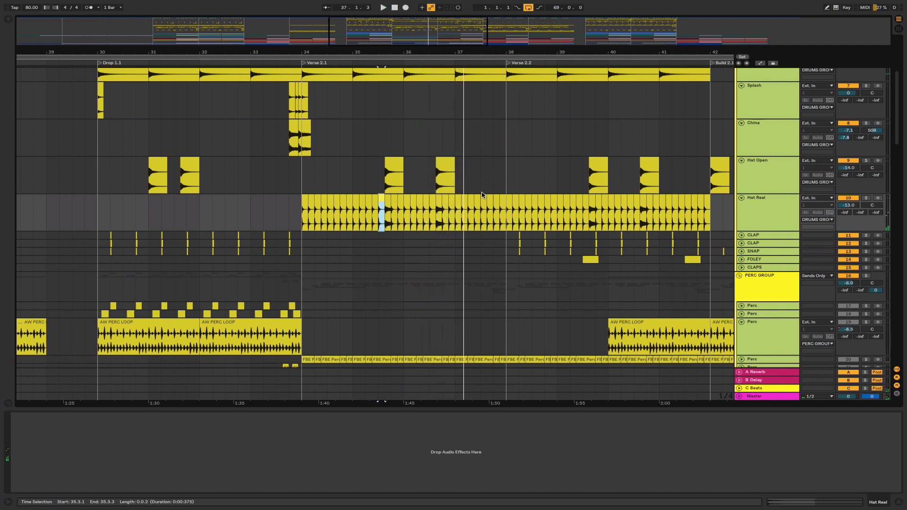
{"action": "left_click", "coordinate": [305, 180]}
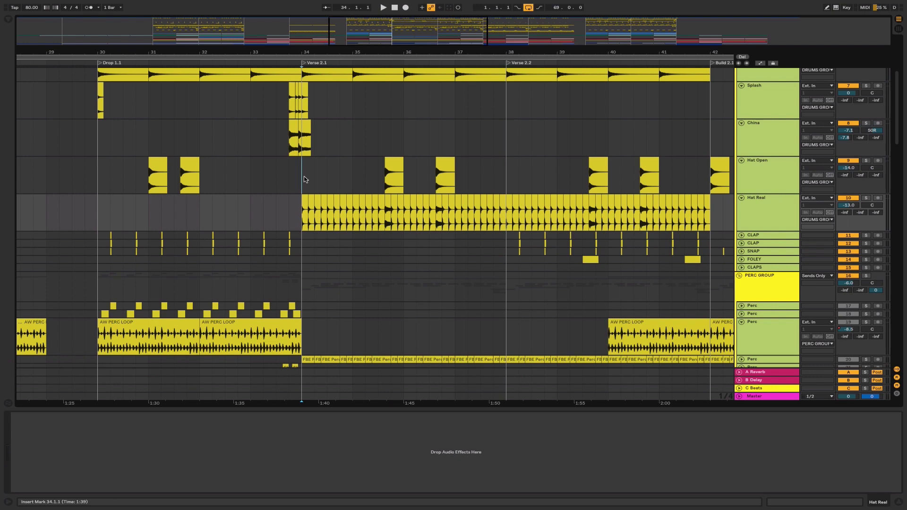
{"action": "left_click", "coordinate": [305, 180]}
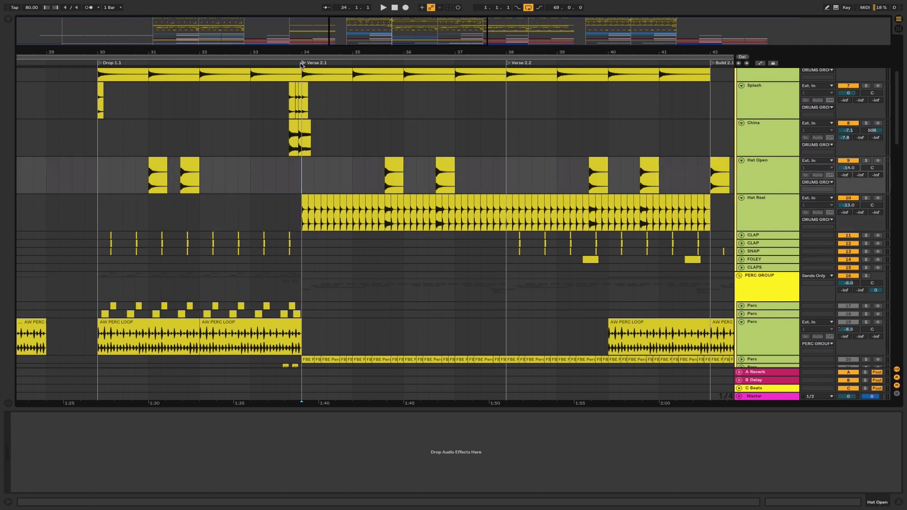
{"action": "scroll", "coordinate": [745, 163], "scroll_direction": "up", "scroll_amount": 5}
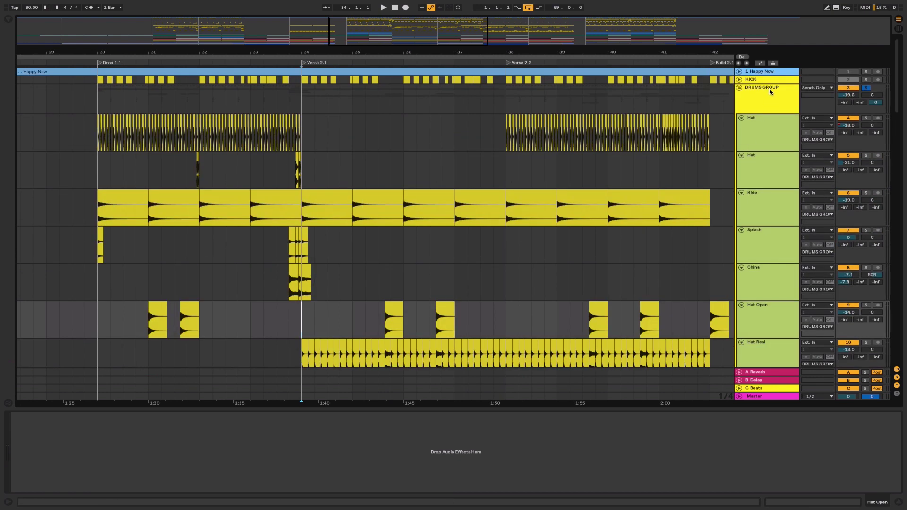
{"action": "key", "text": "space"}
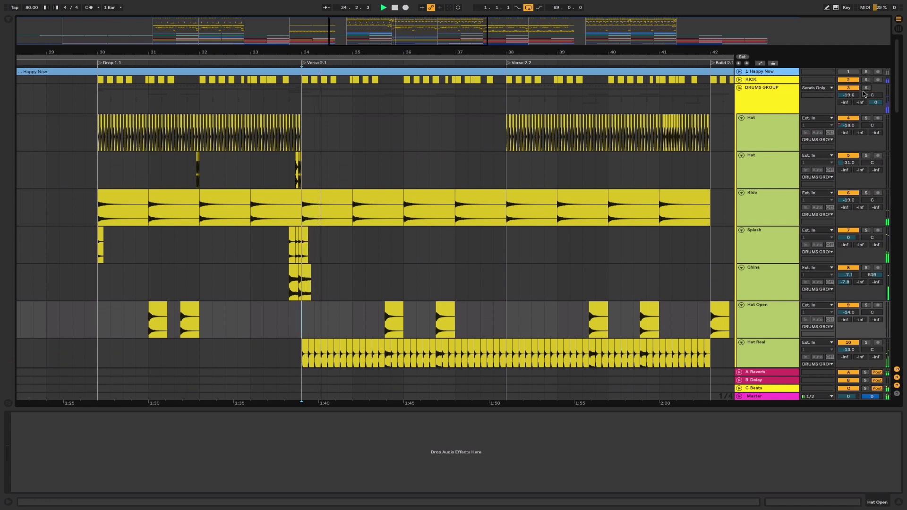
Highlight the PERC GROUP clips from 34.1.1 to 38.1.1 in Verse 2.1 and view the matching percussion around Verse 1.2.
{"action": "scroll", "coordinate": [502, 144], "scroll_direction": "down", "scroll_amount": 3}
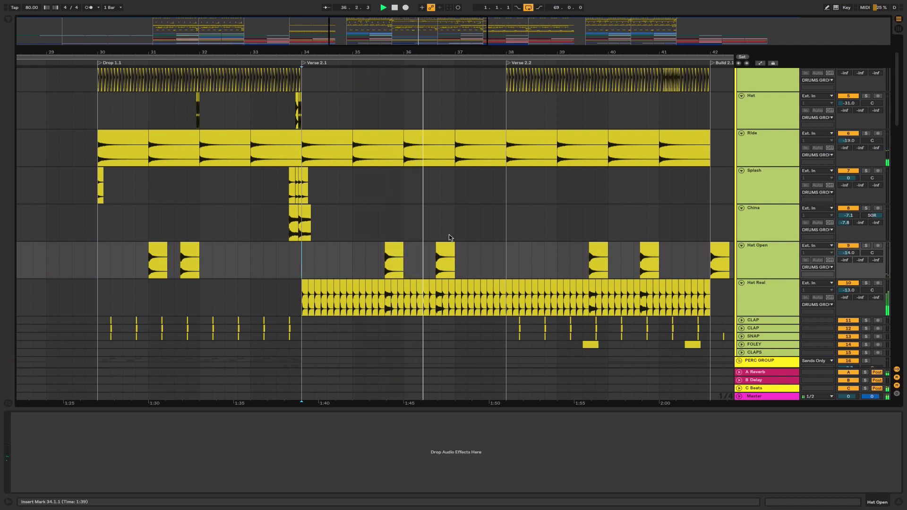
{"action": "scroll", "coordinate": [341, 197], "scroll_direction": "down", "scroll_amount": 10}
{"action": "left_click_drag", "start_coordinate": [322, 198], "coordinate": [498, 271]}
{"action": "scroll", "coordinate": [447, 279], "scroll_direction": "left", "scroll_amount": 10}
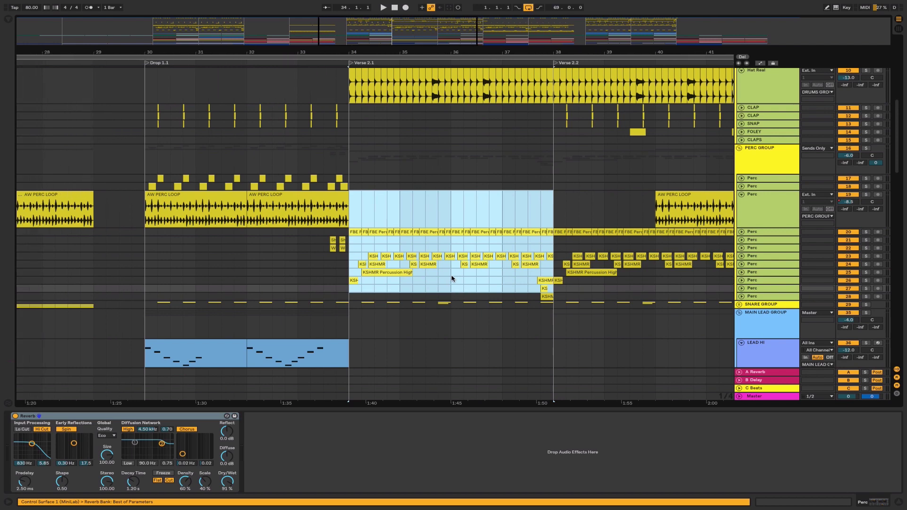
{"action": "scroll", "coordinate": [450, 278], "scroll_direction": "left", "scroll_amount": 2}
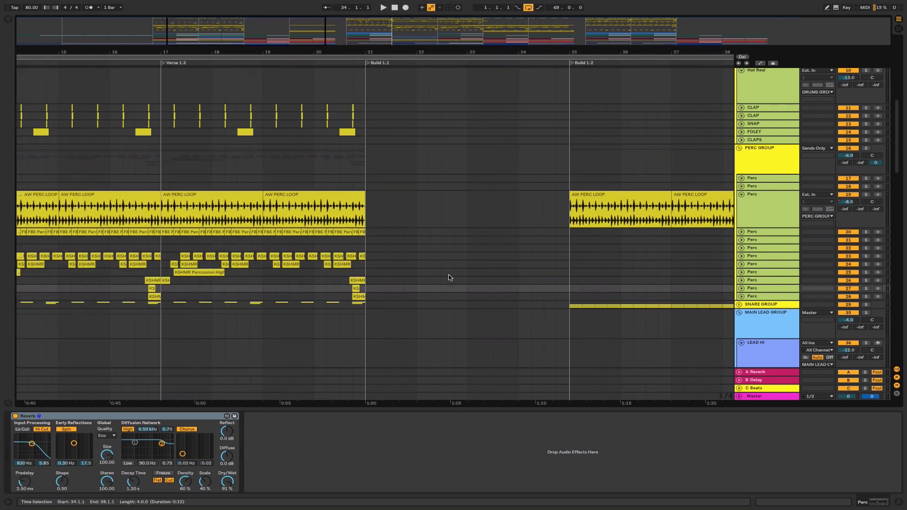
Select the AW PERC LOOP clip at 13.1.1 in Verse 1.1 and compare the percussion with Verse 2.1.
{"action": "left_click_drag", "start_coordinate": [176, 44], "coordinate": [178, 35]}
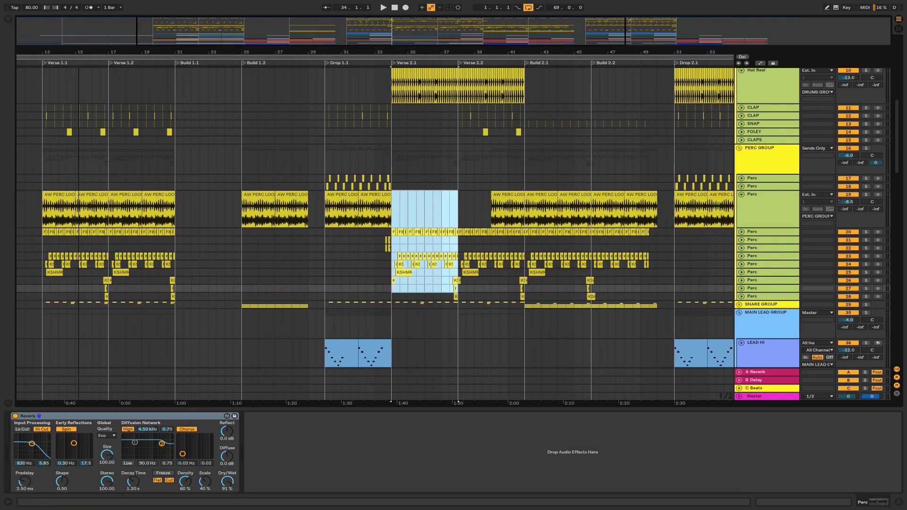
{"action": "left_click", "coordinate": [47, 204]}
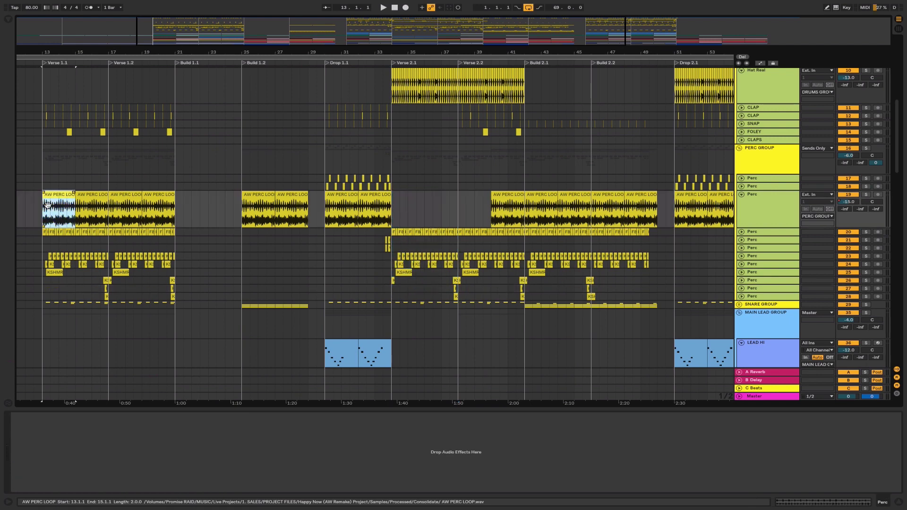
{"action": "left_click_drag", "start_coordinate": [460, 31], "coordinate": [444, 173]}
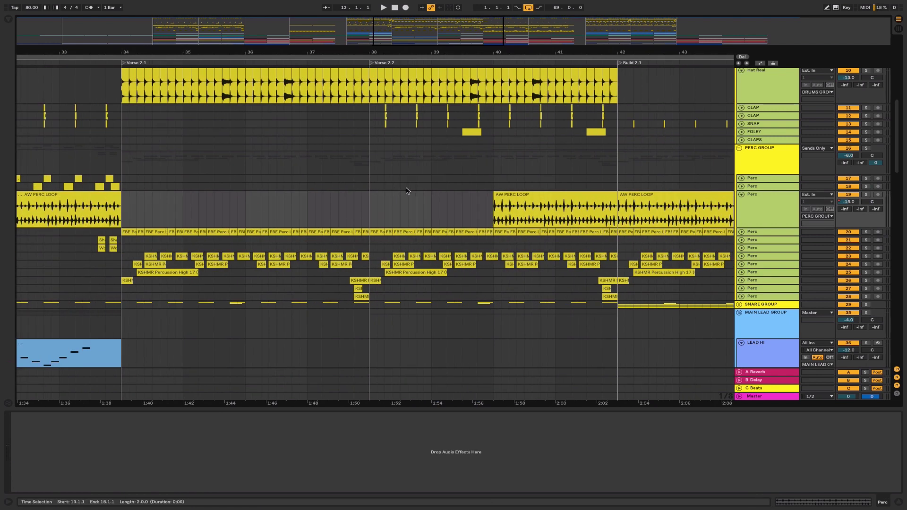
Unfold and select the SNARE GROUP, and look through the lead, guitar, pad and bass tracks around Verse 2.1.
{"action": "scroll", "coordinate": [405, 192], "scroll_direction": "down", "scroll_amount": 3}
{"action": "left_click", "coordinate": [739, 245]}
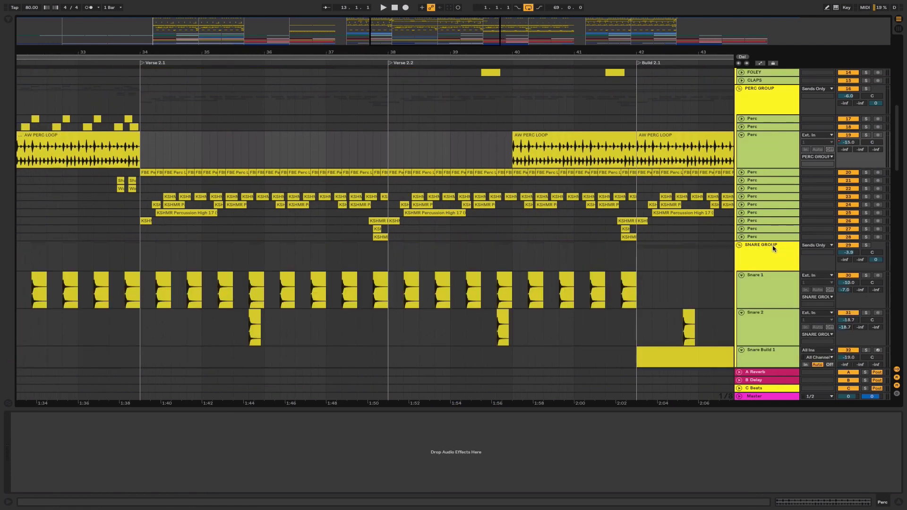
{"action": "left_click", "coordinate": [773, 251]}
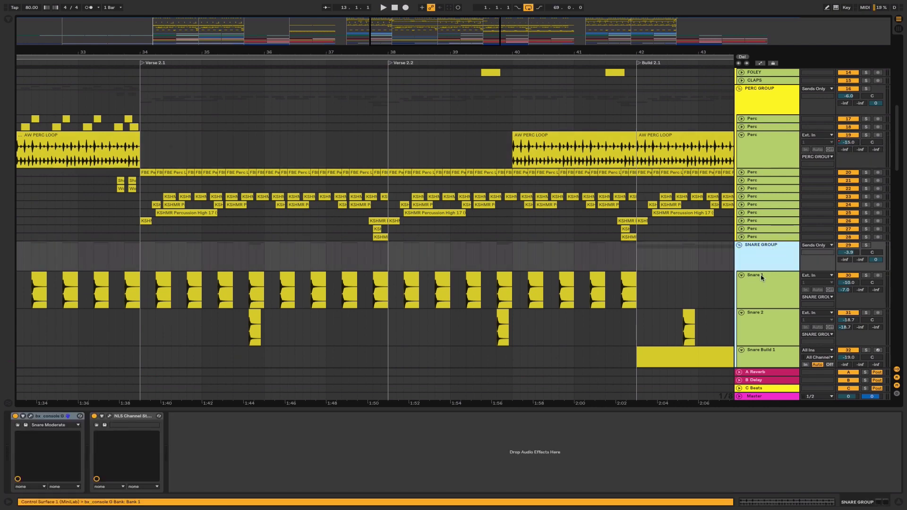
{"action": "scroll", "coordinate": [761, 278], "scroll_direction": "down", "scroll_amount": 15}
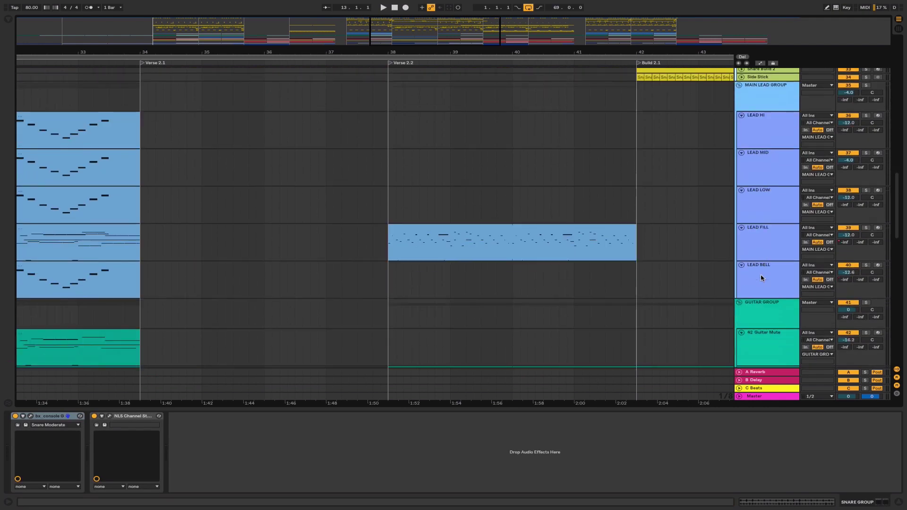
{"action": "scroll", "coordinate": [761, 278], "scroll_direction": "down", "scroll_amount": 8}
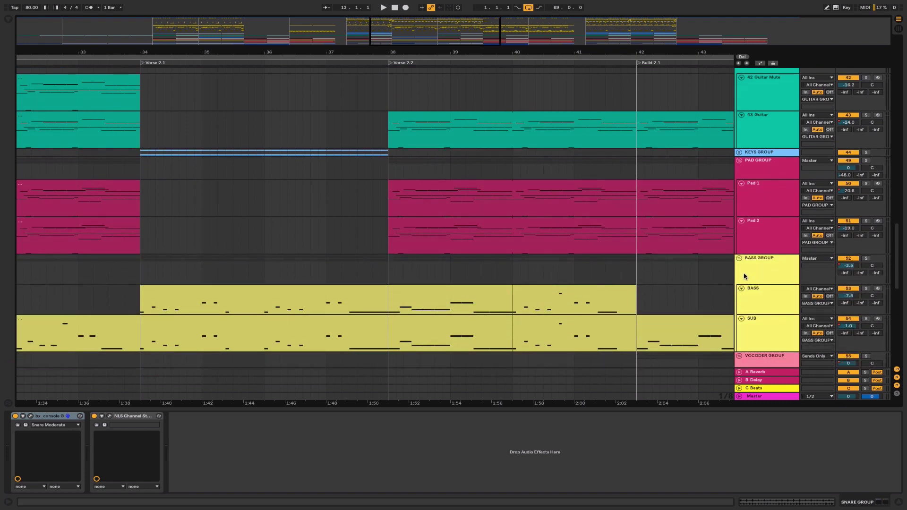
{"action": "scroll", "coordinate": [743, 276], "scroll_direction": "down", "scroll_amount": 8}
{"action": "scroll", "coordinate": [742, 266], "scroll_direction": "up", "scroll_amount": 5}
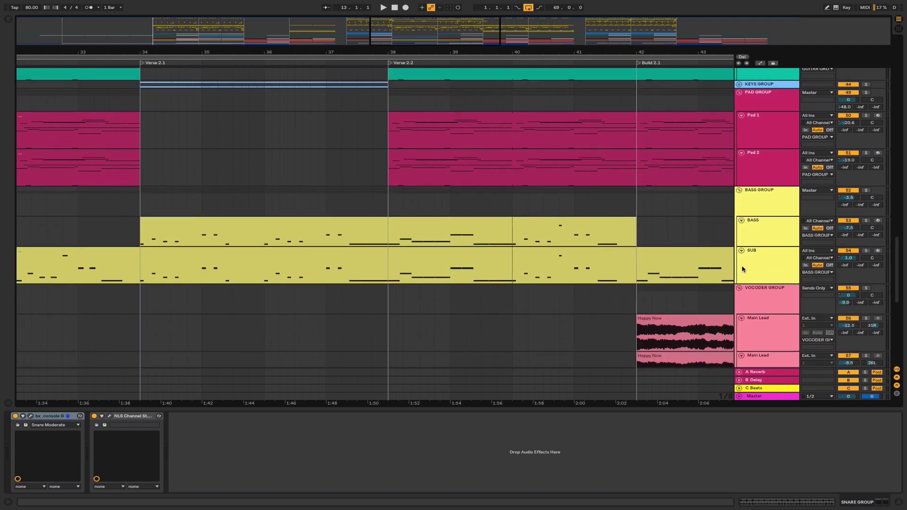
Unfold the KEYS GROUP, select the Organ track, and play the group soloed from Verse 2.1 at 34.1.1.
{"action": "left_click", "coordinate": [739, 127]}
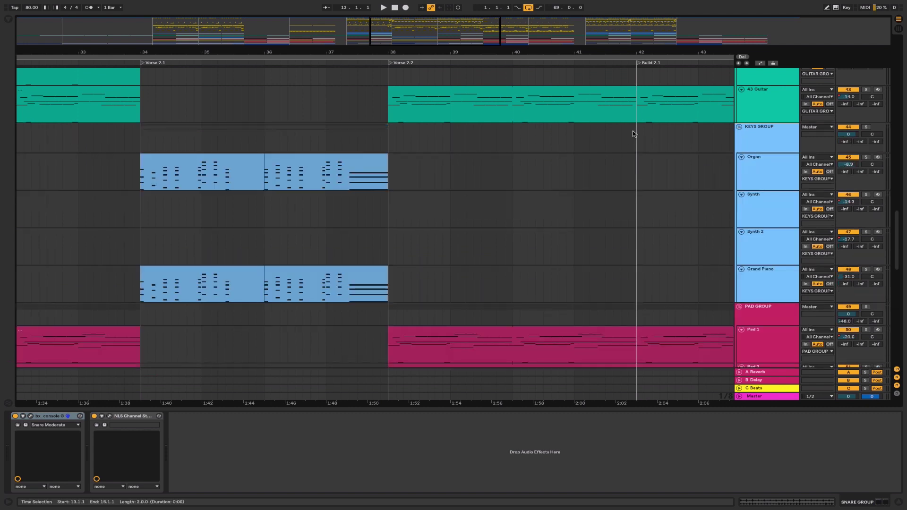
{"action": "scroll", "coordinate": [633, 133], "scroll_direction": "left", "scroll_amount": 5}
{"action": "left_click_drag", "start_coordinate": [456, 52], "coordinate": [456, 49]}
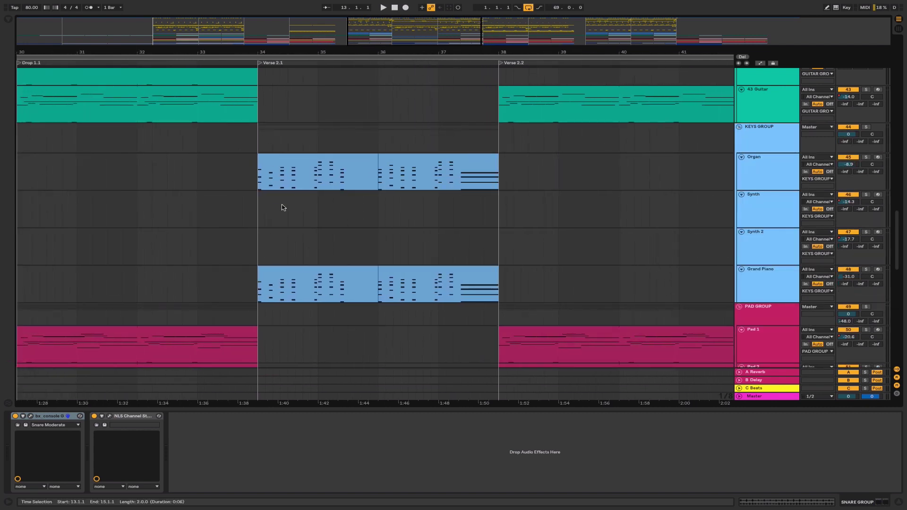
{"action": "left_click", "coordinate": [258, 184]}
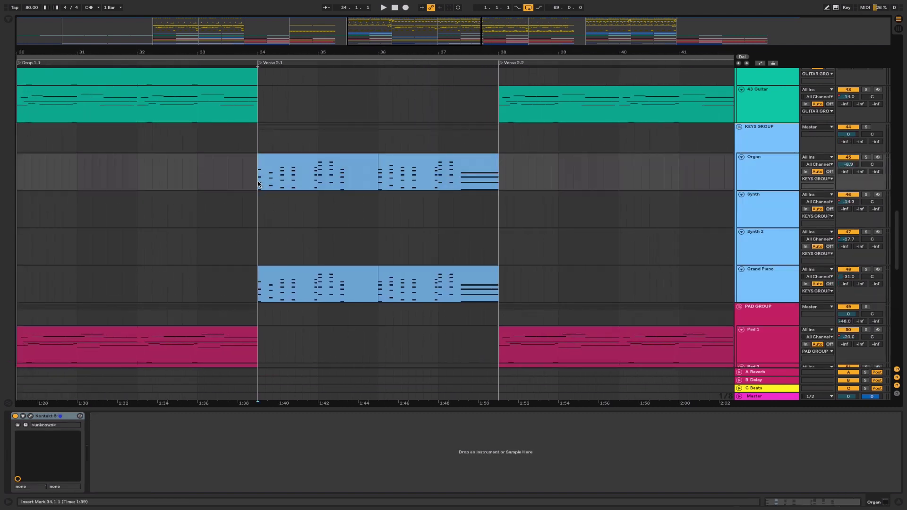
{"action": "left_click", "coordinate": [779, 183]}
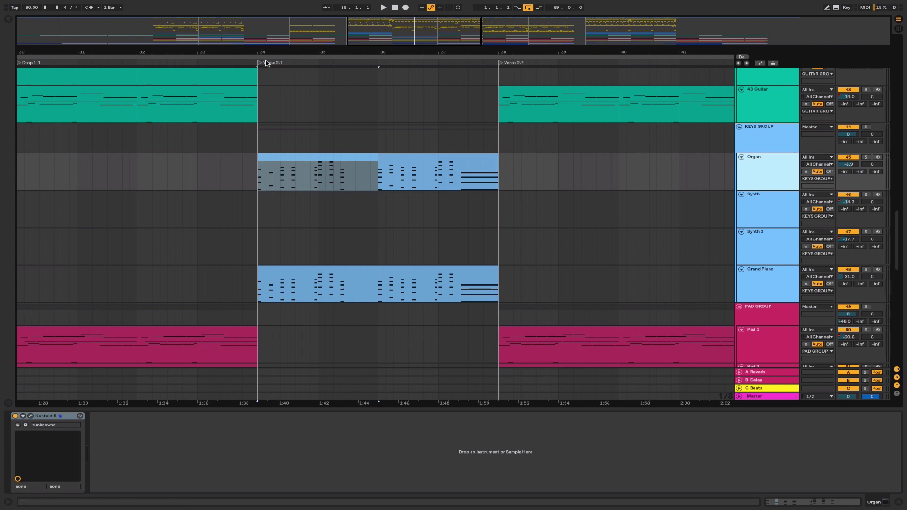
{"action": "left_click", "coordinate": [866, 128]}
{"action": "key", "text": "space"}
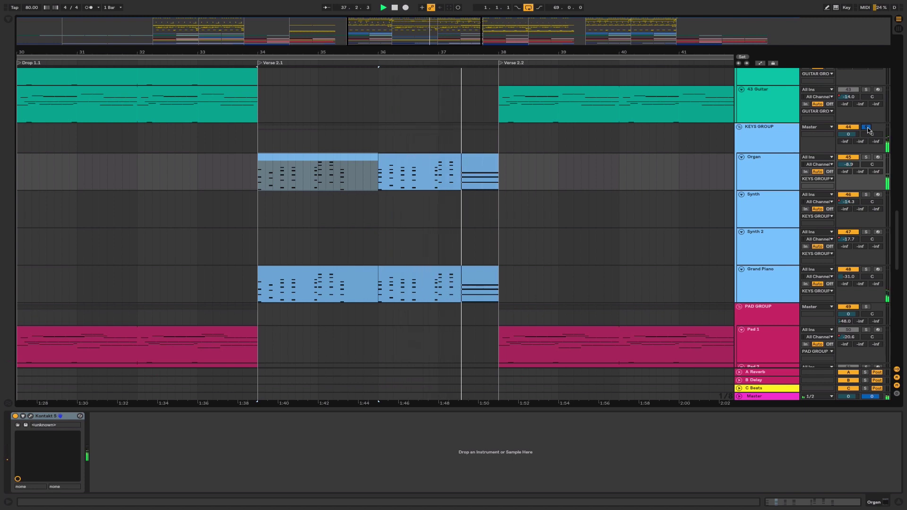
{"action": "key", "text": "space"}
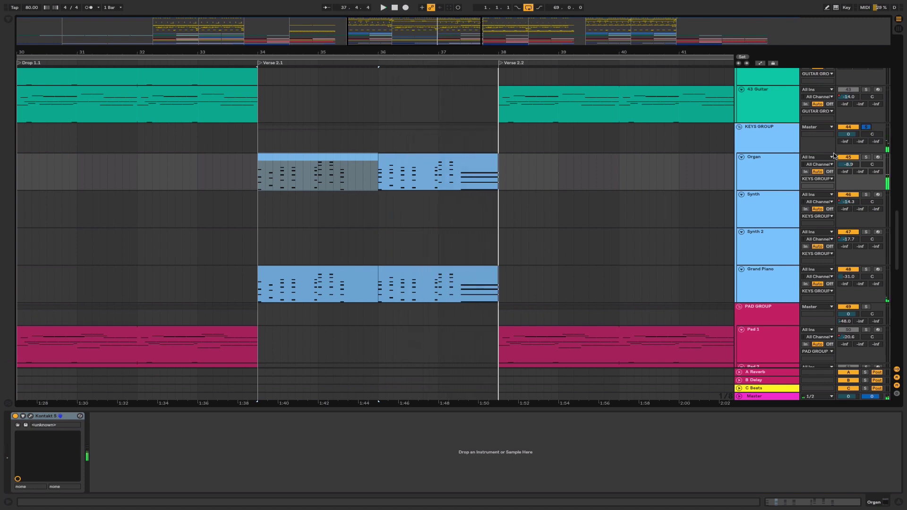
Show the KEYS GROUP's PitchDrop Drop Activate automation and play the end of Verse 2.1.
{"action": "left_click", "coordinate": [773, 134]}
{"action": "left_click", "coordinate": [262, 417]}
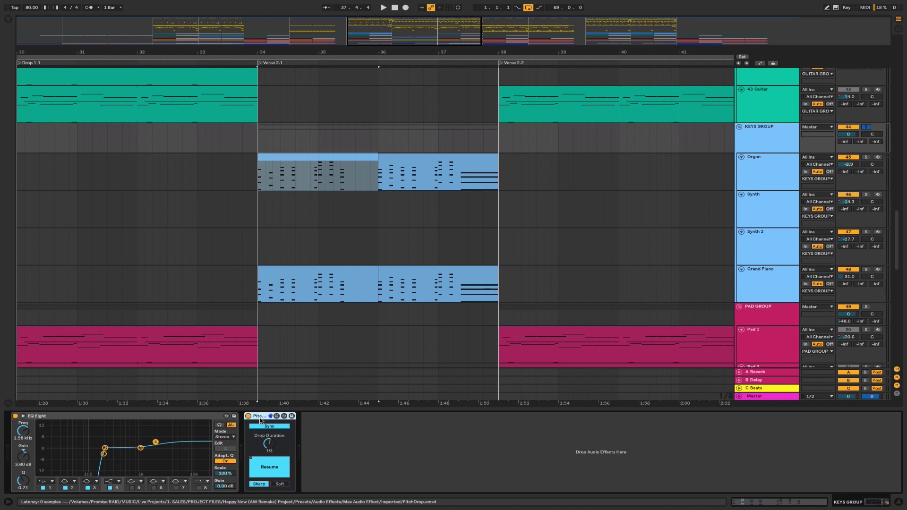
{"action": "key", "text": "a"}
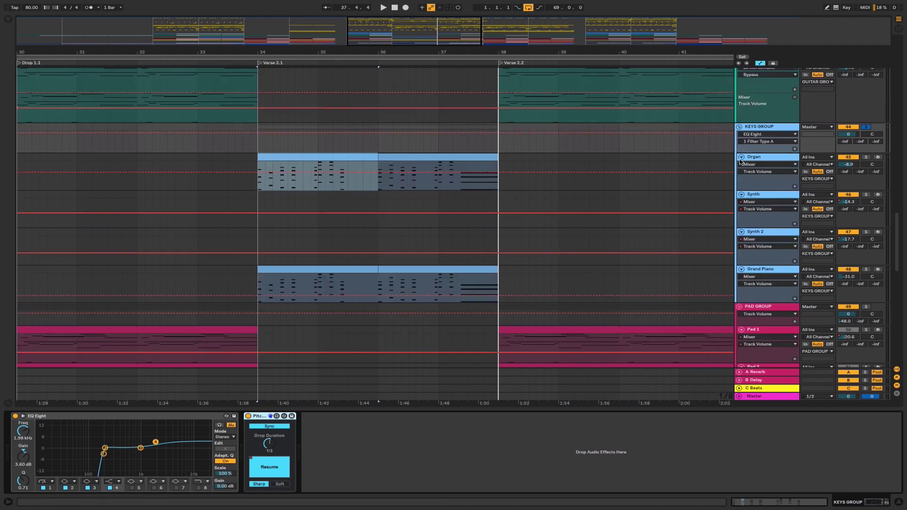
{"action": "left_click", "coordinate": [758, 134]}
{"action": "left_click", "coordinate": [759, 158]}
{"action": "left_click", "coordinate": [764, 142]}
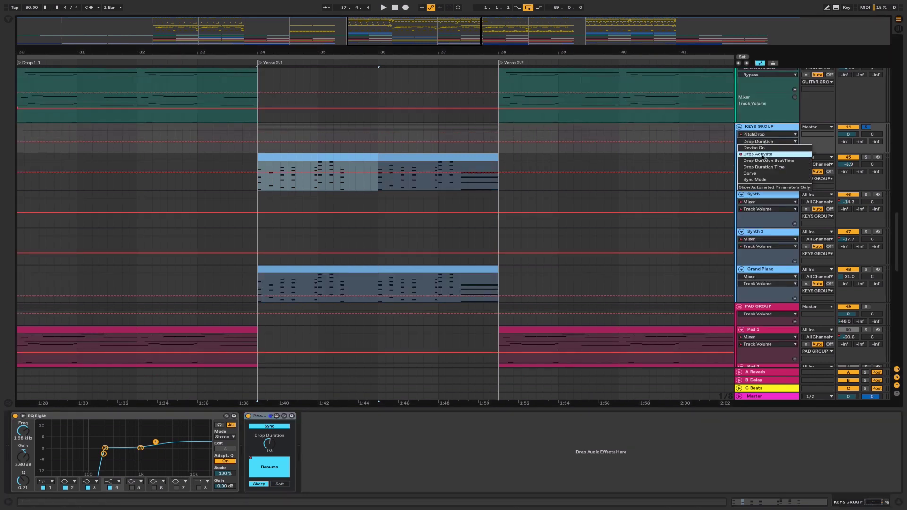
{"action": "left_click", "coordinate": [758, 152]}
{"action": "left_click", "coordinate": [467, 140]}
{"action": "key", "text": "space"}
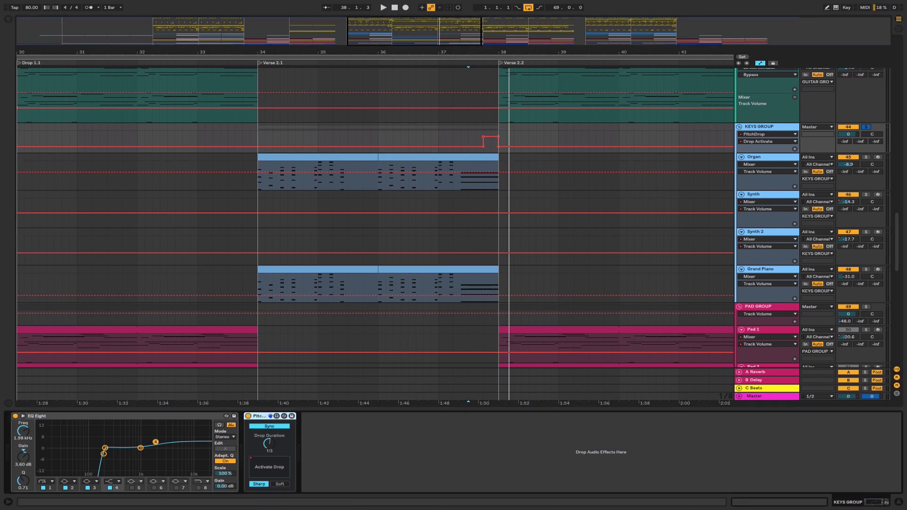
Fold all groups, unfold the GUITAR GROUP, and highlight its tracks in Verse 2.2 from 38.1.1 to 42.1.1.
{"action": "left_click_drag", "start_coordinate": [417, 27], "coordinate": [417, 33]}
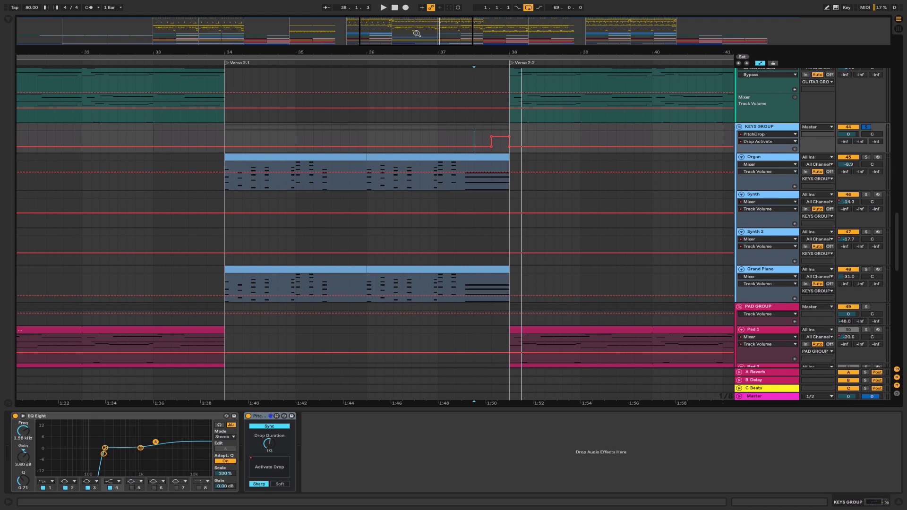
{"action": "left_click", "coordinate": [739, 129], "text": "alt"}
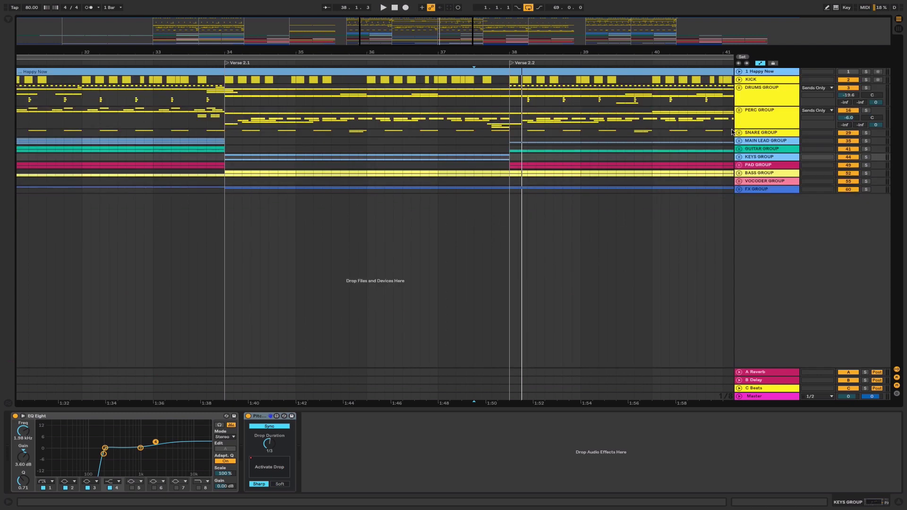
{"action": "left_click_drag", "start_coordinate": [464, 29], "coordinate": [468, 10]}
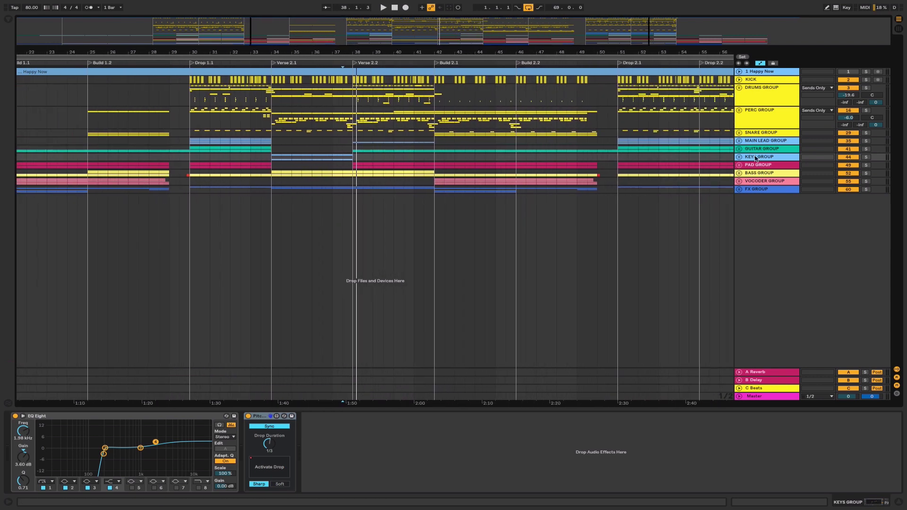
{"action": "left_click", "coordinate": [739, 150]}
{"action": "left_click_drag", "start_coordinate": [354, 178], "coordinate": [435, 179]}
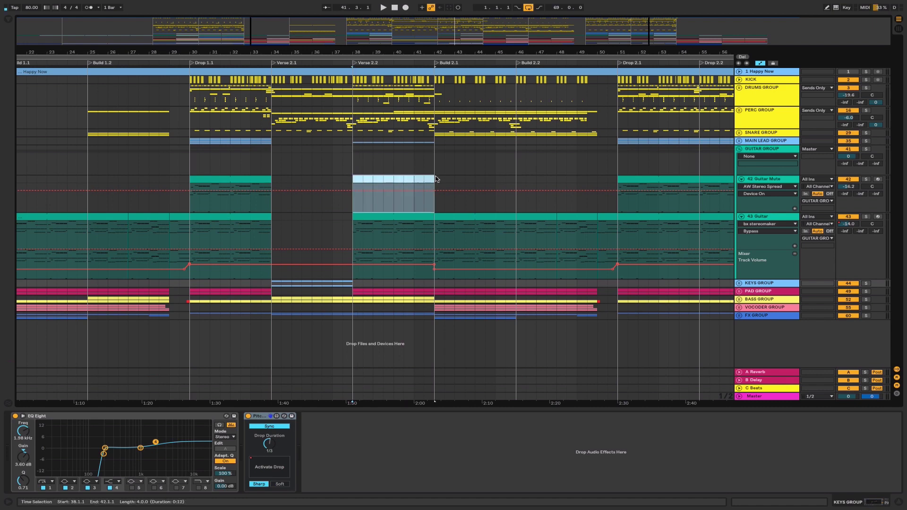
{"action": "left_click_drag", "start_coordinate": [351, 159], "coordinate": [435, 160]}
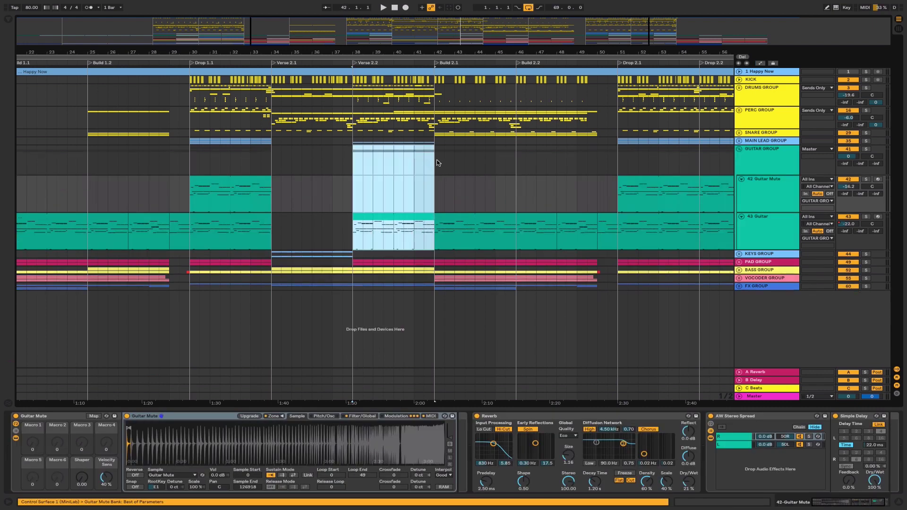
Play the full mix from Verse 2.2 at 38.1.1 into Build 2.1.
{"action": "left_click", "coordinate": [867, 81]}
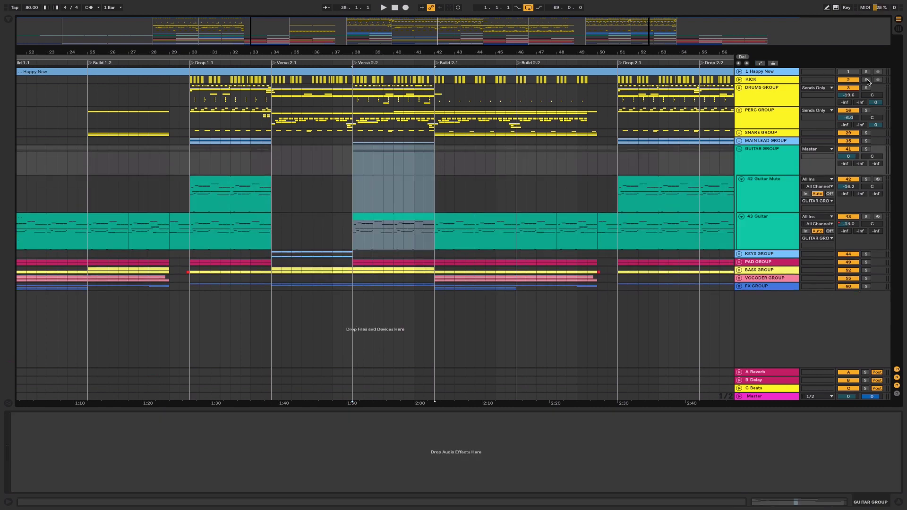
{"action": "key", "text": "space"}
{"action": "left_click", "coordinate": [867, 81]}
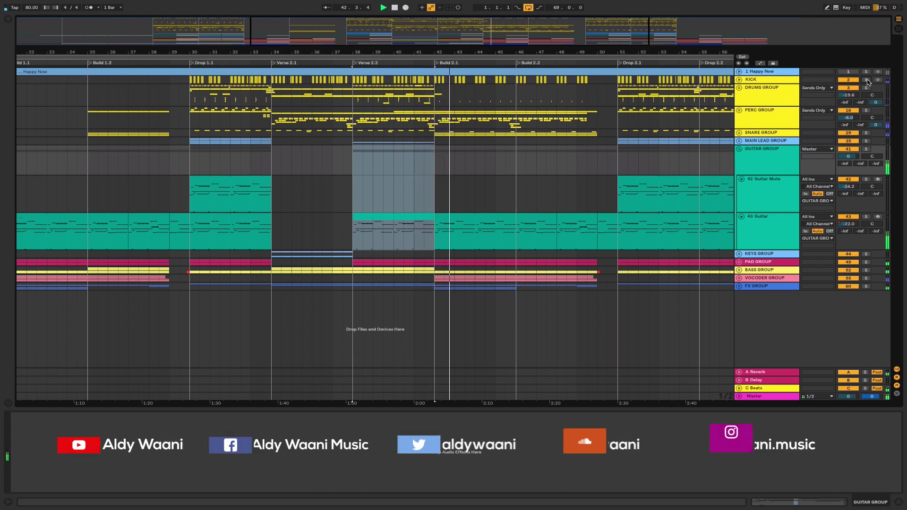
{"action": "key", "text": "space"}
Show the whole arrangement, highlight the tracks from 12.1.1 to 38.1.1, and select the Guitar and FX GROUP tracks.
{"action": "key", "text": "w"}
{"action": "left_click", "coordinate": [407, 169]}
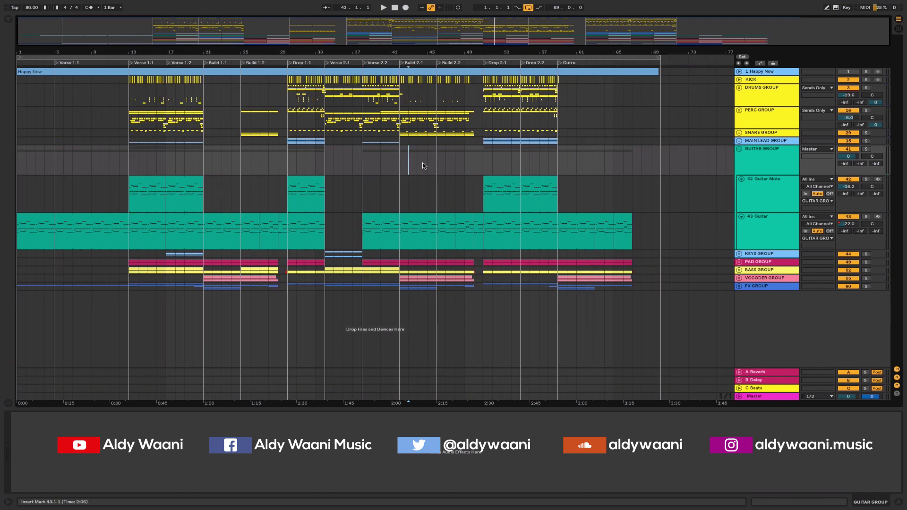
{"action": "left_click_drag", "start_coordinate": [119, 83], "coordinate": [362, 281]}
{"action": "left_click", "coordinate": [755, 246]}
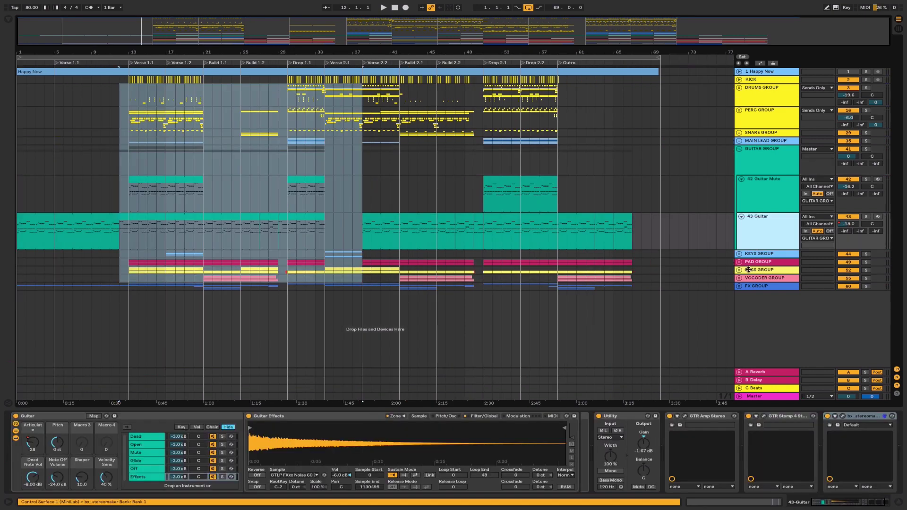
{"action": "left_click", "coordinate": [756, 287]}
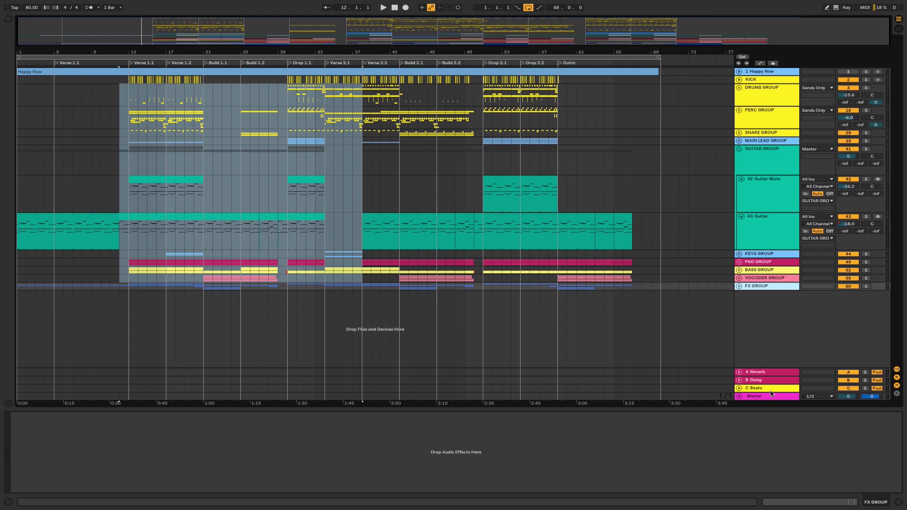
View the devices on the A Reverb and B Delay return tracks.
{"action": "left_click", "coordinate": [767, 372]}
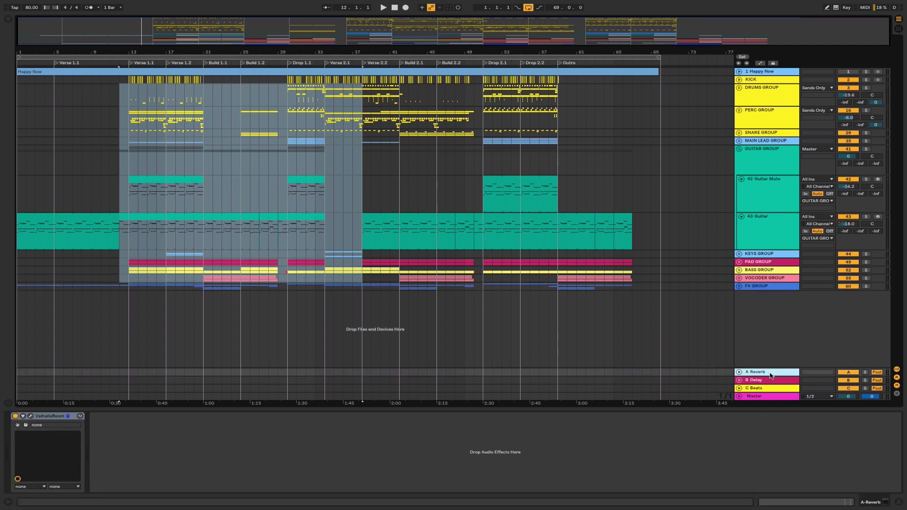
{"action": "left_click", "coordinate": [770, 381]}
{"action": "left_click", "coordinate": [771, 373]}
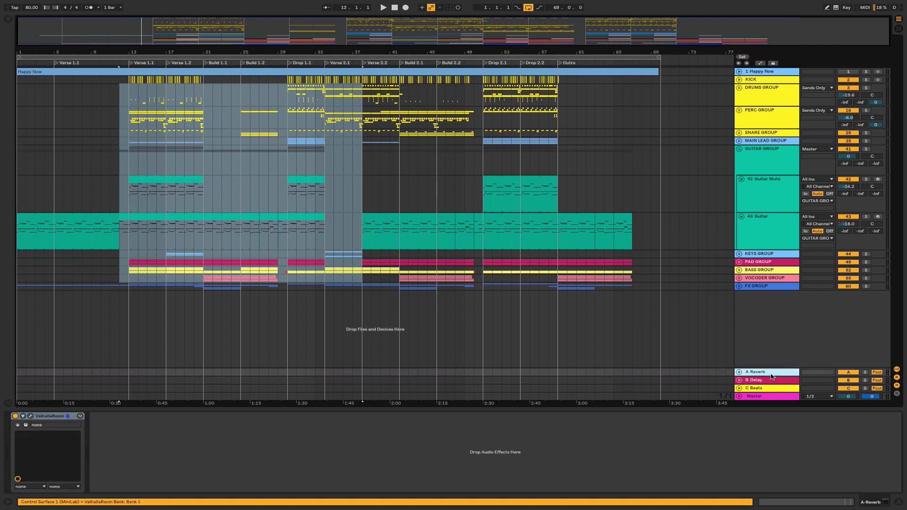
{"action": "left_click", "coordinate": [767, 377]}
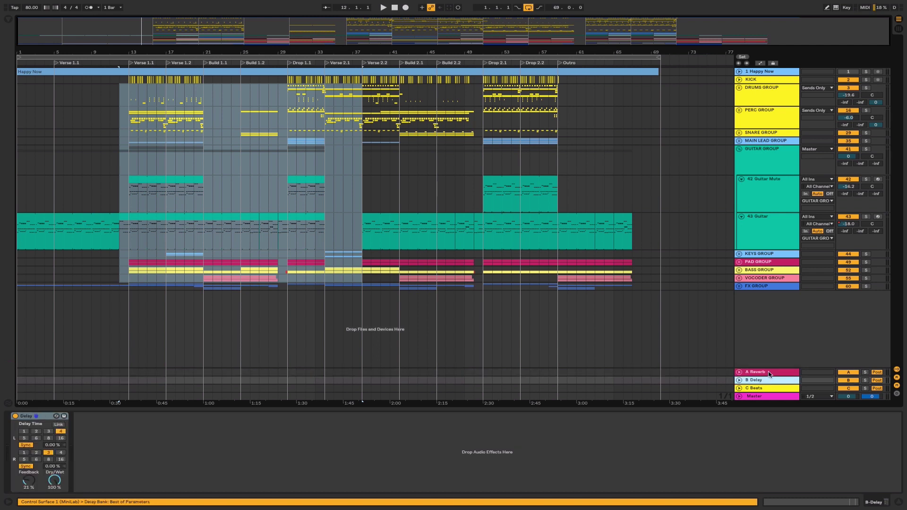
{"action": "left_click", "coordinate": [770, 373]}
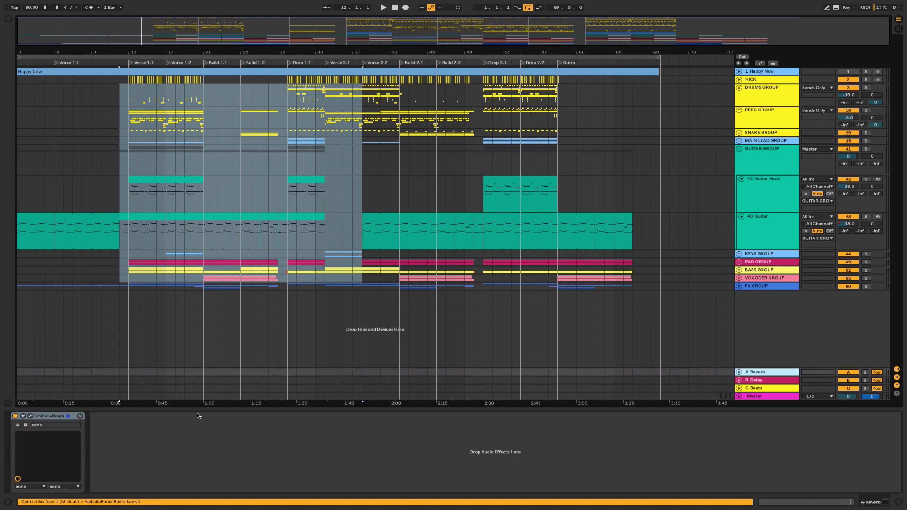
Open the ValhallaRoom plug-in on the A Reverb return and set its mix to 100%.
{"action": "left_click", "coordinate": [55, 417]}
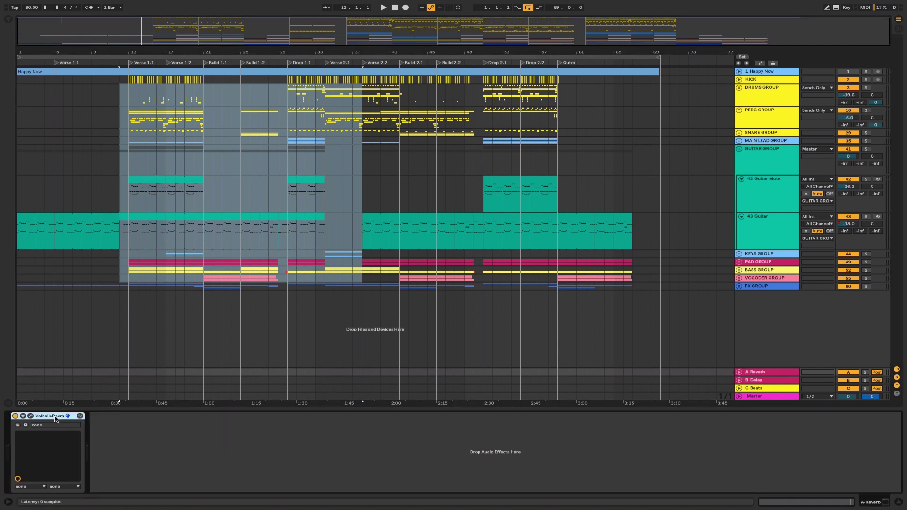
{"action": "left_click", "coordinate": [30, 417]}
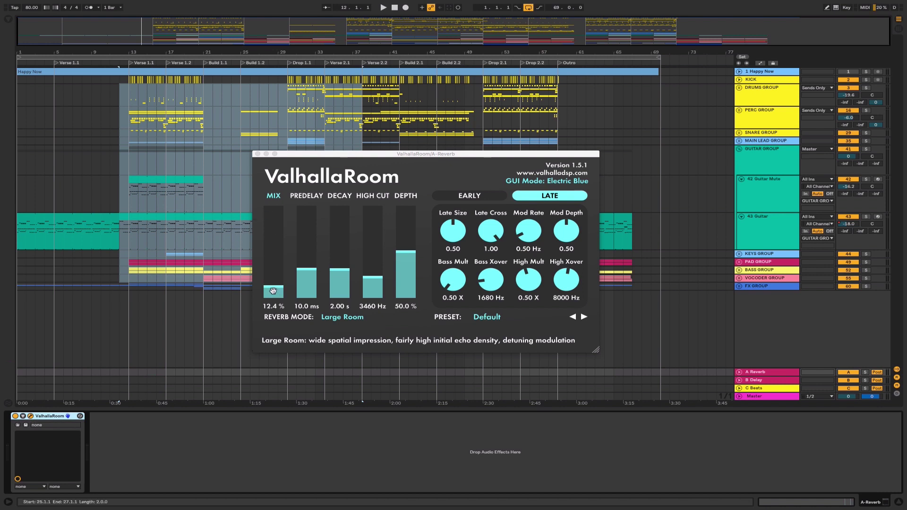
{"action": "left_click_drag", "start_coordinate": [272, 291], "coordinate": [277, 165]}
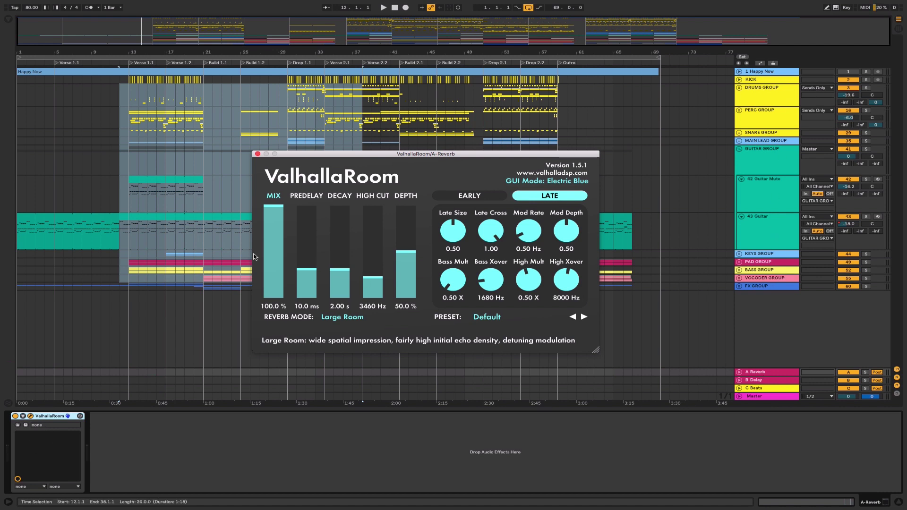
Set the ValhallaRoom mix on the A Reverb return to 12.4% and close the plug-in window.
{"action": "left_click", "coordinate": [273, 286]}
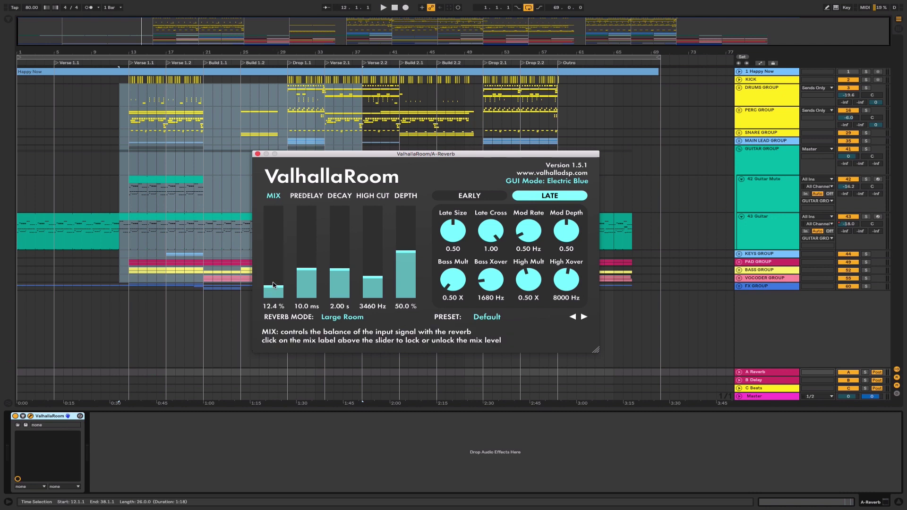
{"action": "left_click", "coordinate": [257, 153]}
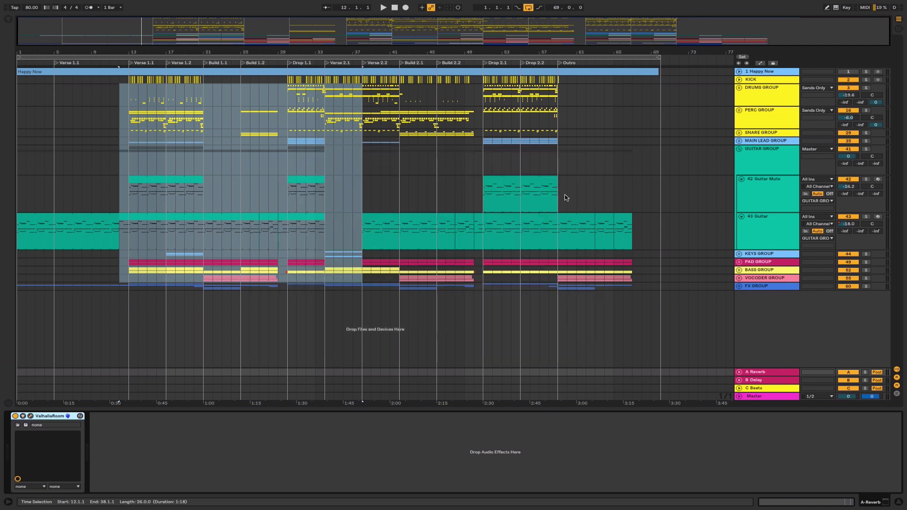
Fold the GUITAR GROUP and view the devices on the SNARE GROUP and the C Beats return.
{"action": "left_click", "coordinate": [767, 390]}
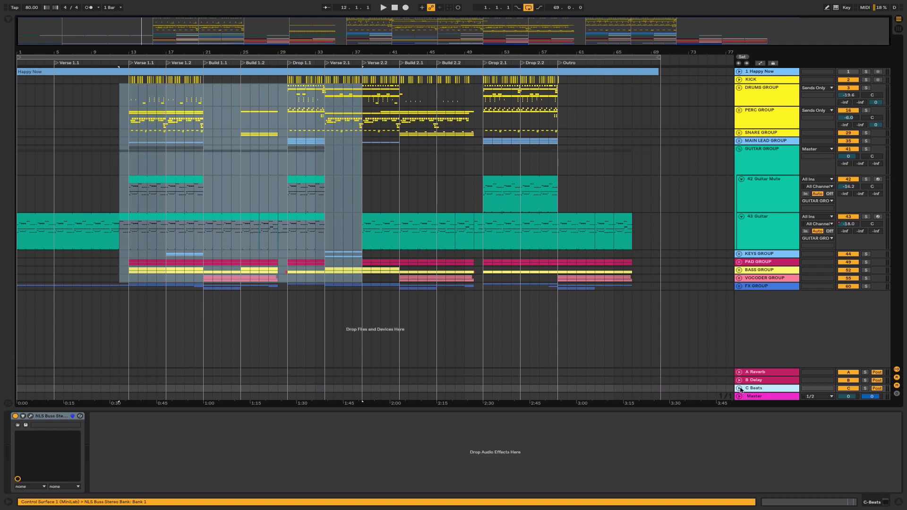
{"action": "left_click", "coordinate": [751, 156]}
{"action": "left_click", "coordinate": [740, 151]}
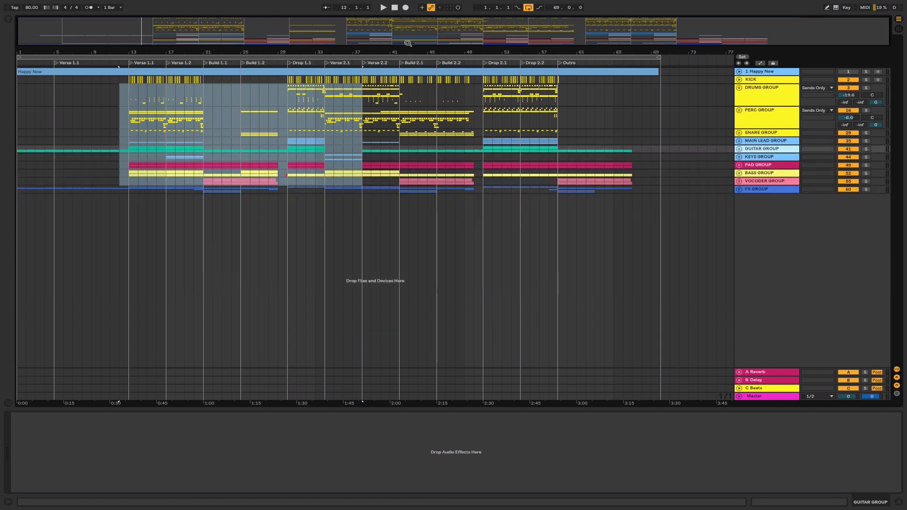
{"action": "left_click", "coordinate": [739, 363]}
{"action": "left_click", "coordinate": [761, 395]}
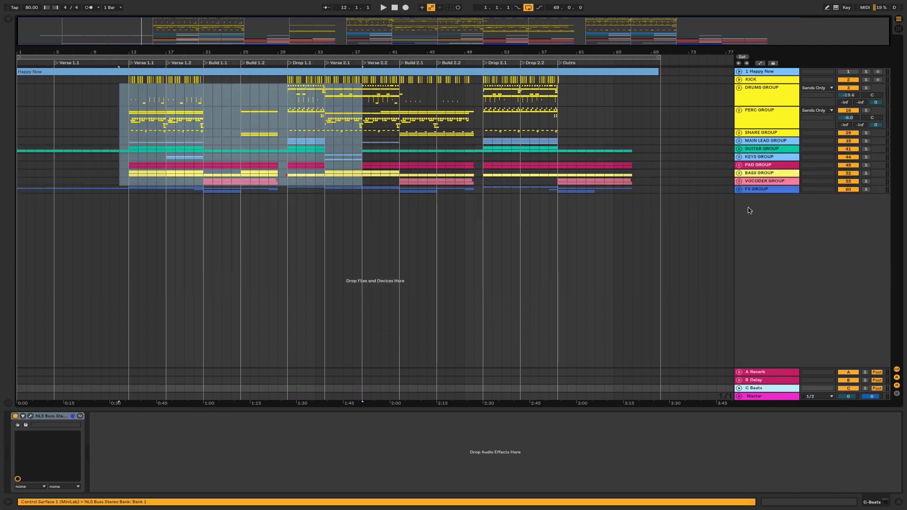
{"action": "left_click", "coordinate": [761, 134]}
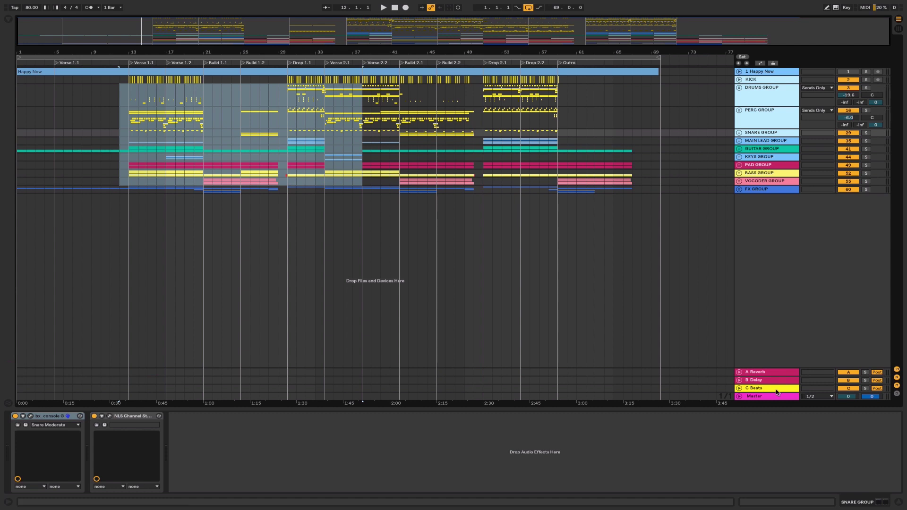
{"action": "left_click", "coordinate": [761, 389]}
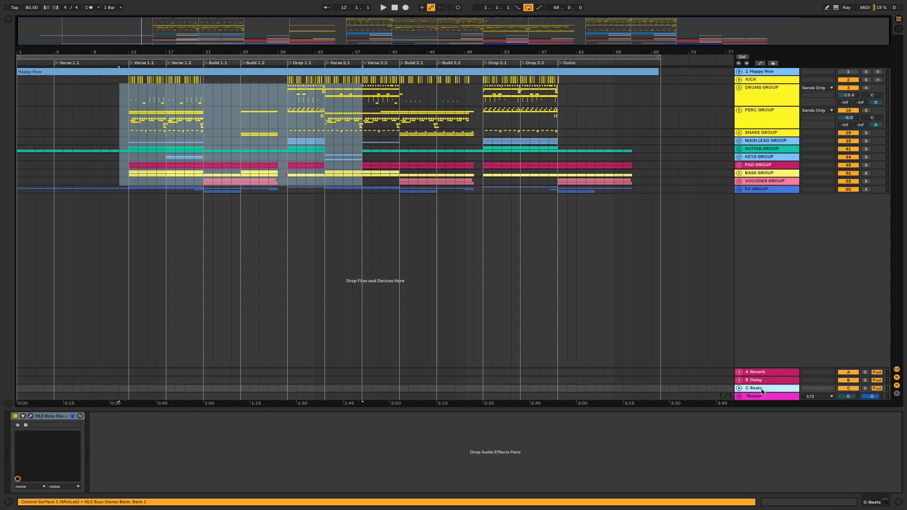
Widen the track header area slightly and select DRUMS GROUP through SNARE GROUP to examine their sends to return C.
{"action": "mouse_move", "coordinate": [733, 388]}
{"action": "left_mouse_down"}
{"action": "mouse_move", "coordinate": [707, 388]}
{"action": "mouse_move", "coordinate": [724, 388]}
{"action": "left_mouse_up"}
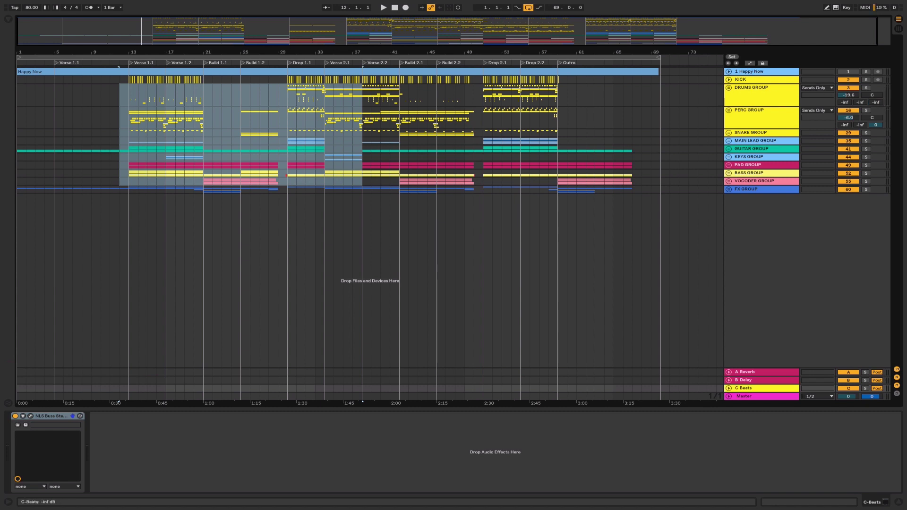
{"action": "left_click", "coordinate": [765, 97]}
{"action": "left_click", "coordinate": [775, 134]}
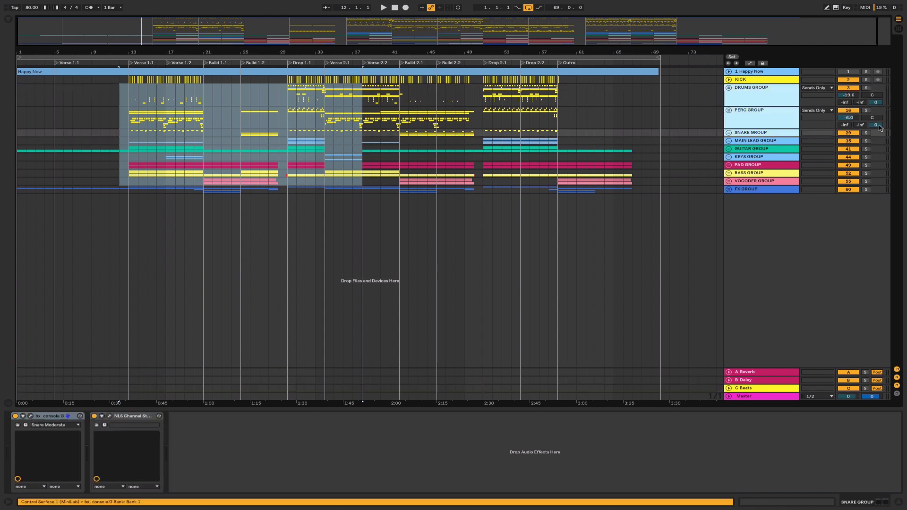
{"action": "left_click_drag", "start_coordinate": [879, 126], "coordinate": [878, 78]}
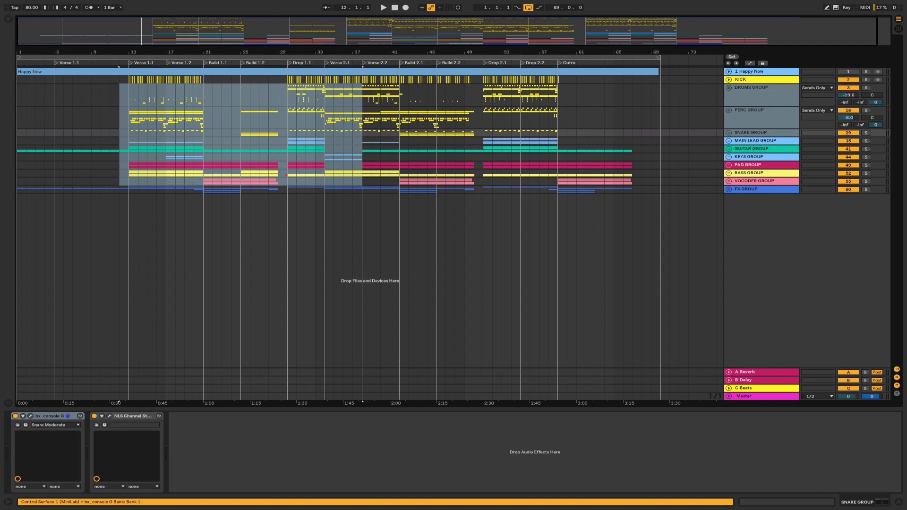
Unfold the KICK track, select KICK through SNARE GROUP, and examine the PERC GROUP's output routing options.
{"action": "left_click", "coordinate": [729, 80]}
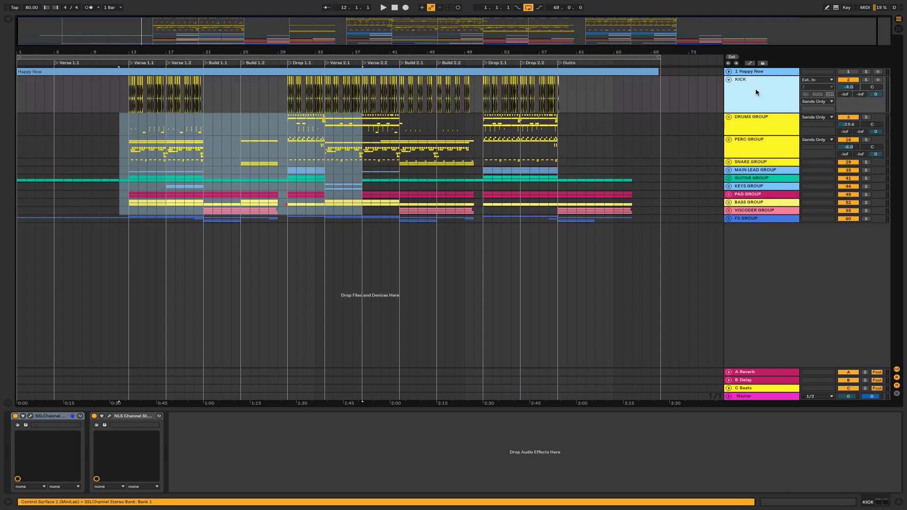
{"action": "left_click", "coordinate": [753, 390]}
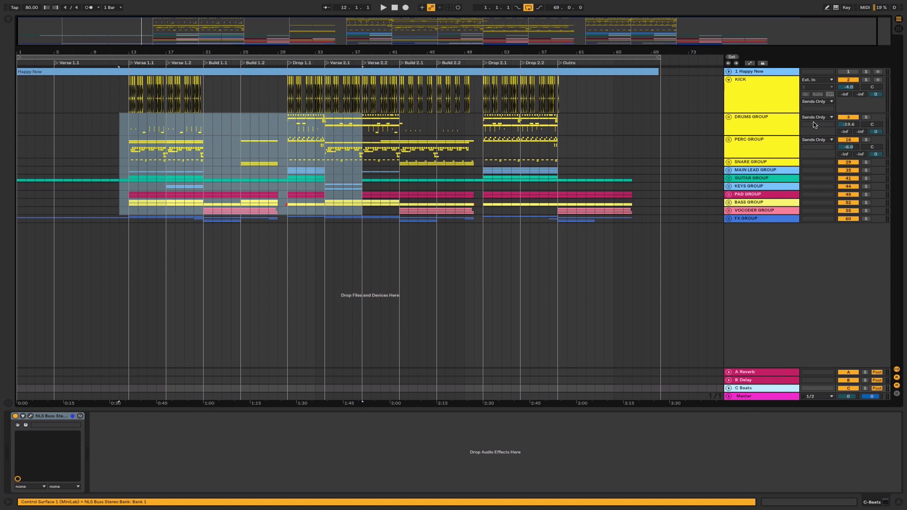
{"action": "left_click", "coordinate": [777, 105]}
{"action": "left_click", "coordinate": [775, 164]}
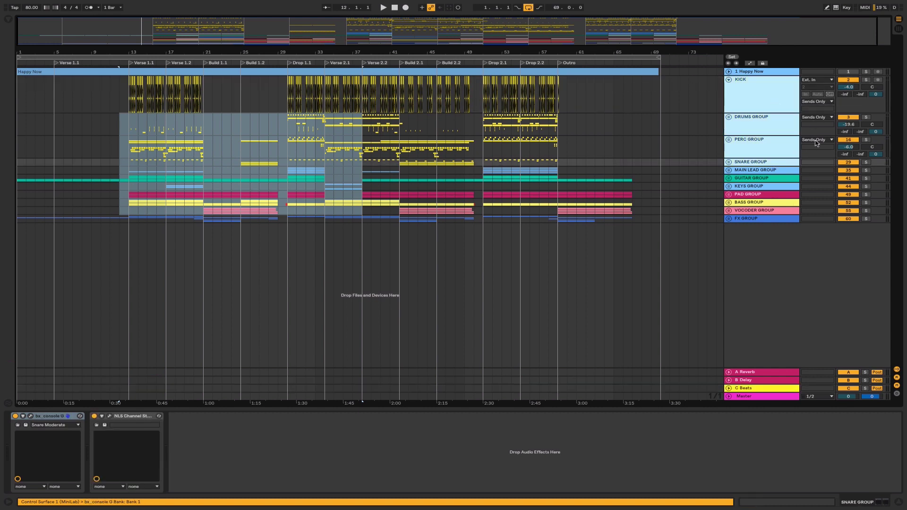
{"action": "left_click", "coordinate": [817, 140]}
{"action": "left_click", "coordinate": [831, 424]}
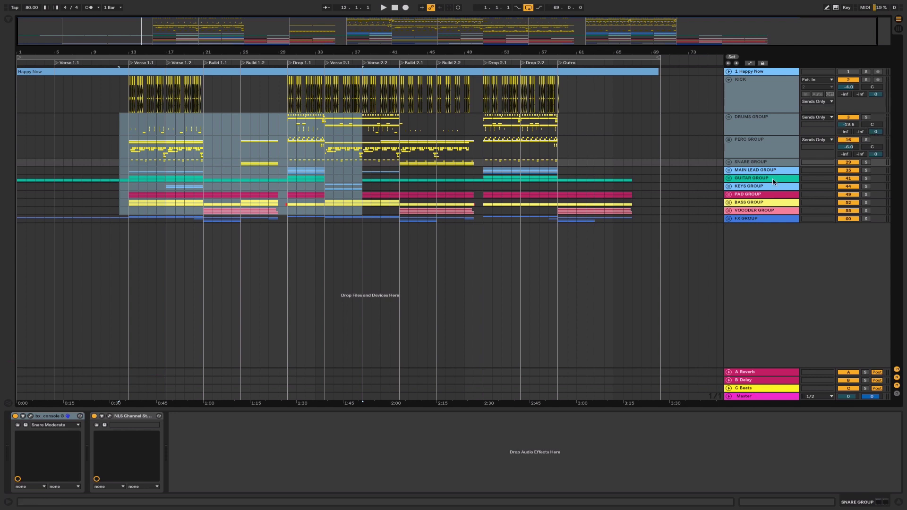
Solo the C Beats return and play the arrangement from Verse 2.1 to hear the grouped beats.
{"action": "left_click", "coordinate": [759, 393]}
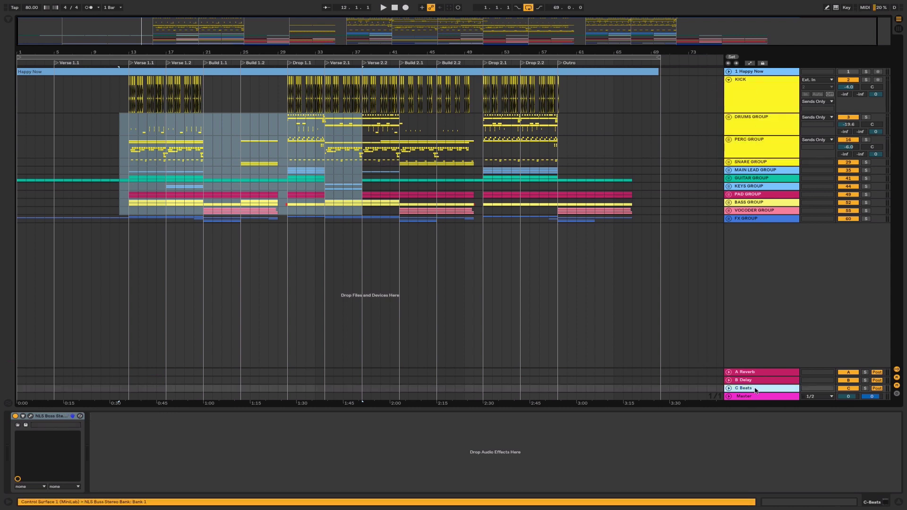
{"action": "left_click", "coordinate": [865, 388]}
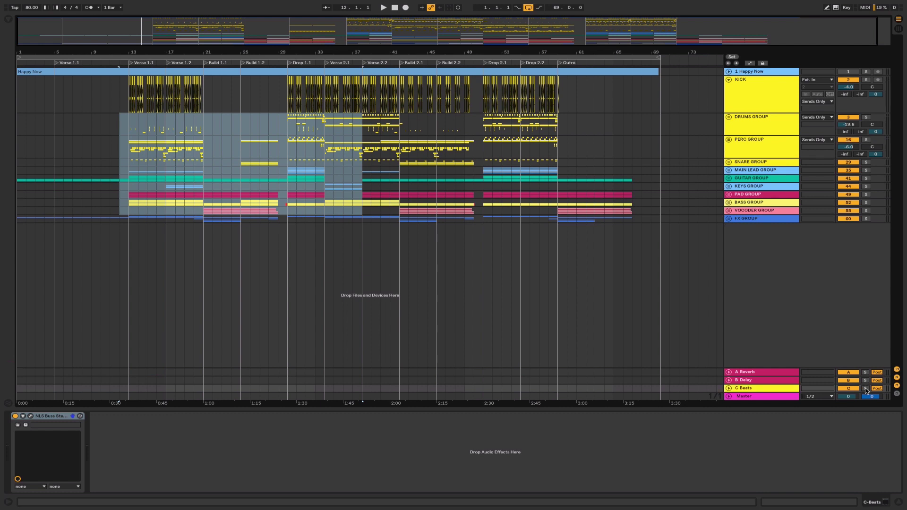
{"action": "left_click", "coordinate": [289, 64]}
{"action": "left_click", "coordinate": [325, 63]}
{"action": "key", "text": "space"}
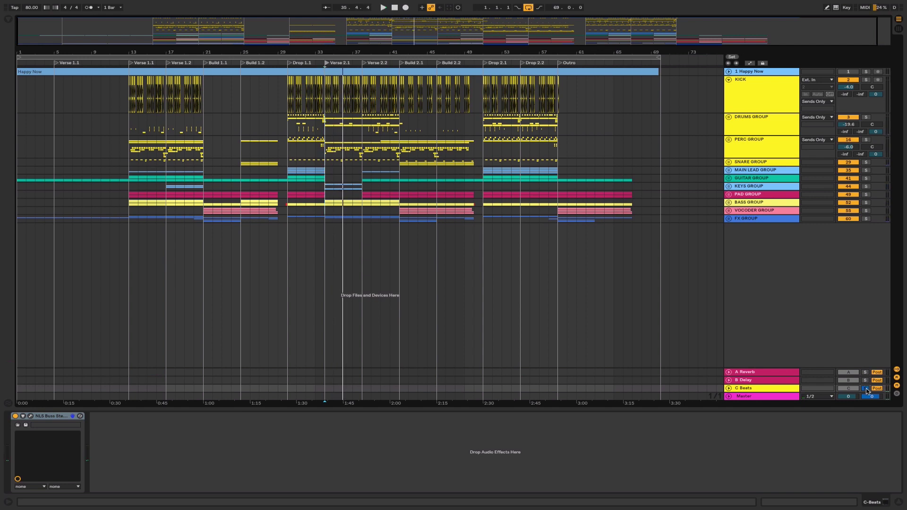
{"action": "key", "text": "space"}
Open the NLS Buss plug-in on the Master track and reposition its window over the arrangement.
{"action": "left_click", "coordinate": [767, 398]}
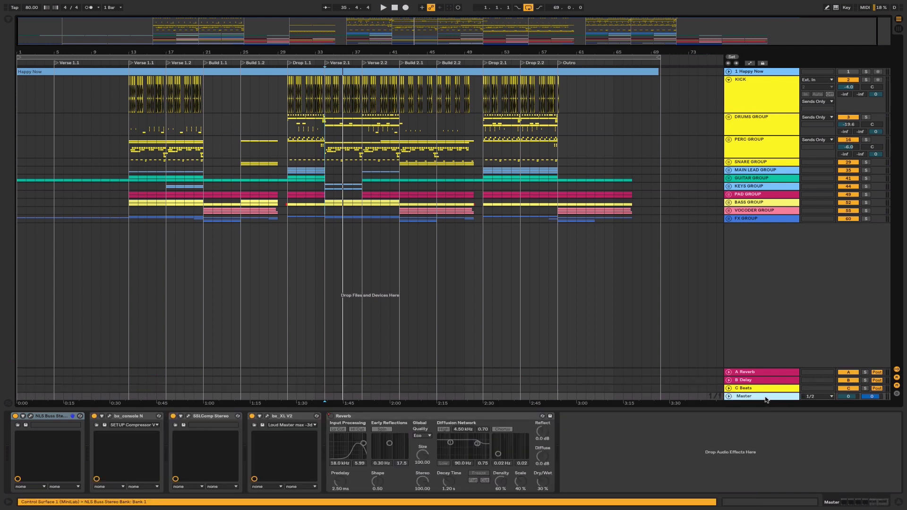
{"action": "left_click", "coordinate": [55, 420]}
{"action": "left_click", "coordinate": [30, 416]}
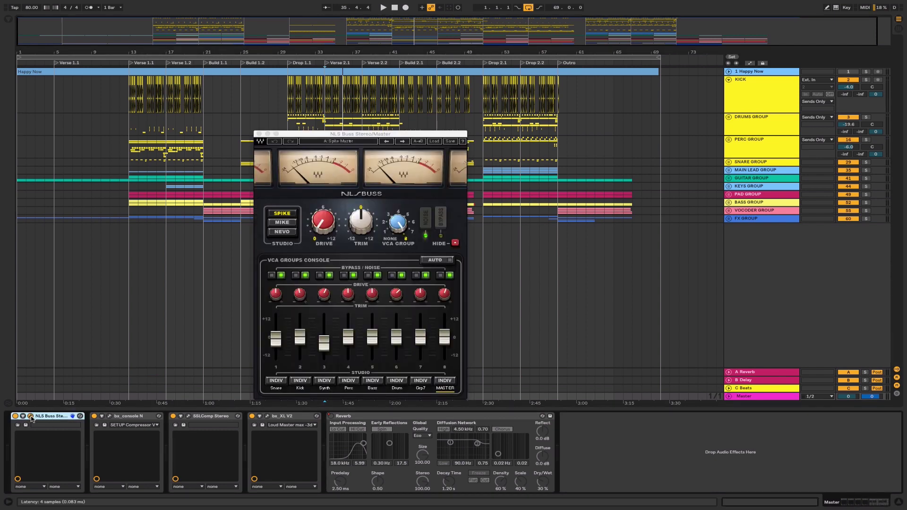
{"action": "left_click_drag", "start_coordinate": [366, 135], "coordinate": [363, 106]}
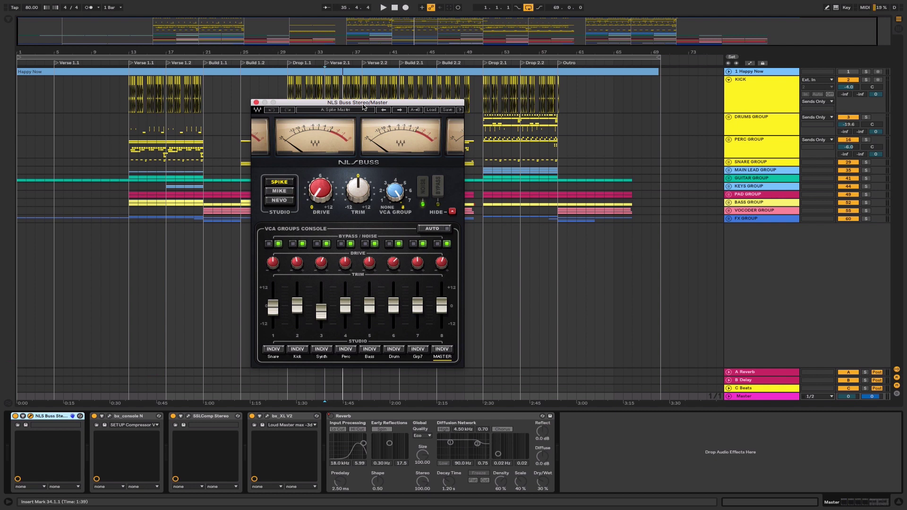
{"action": "left_click_drag", "start_coordinate": [363, 106], "coordinate": [495, 107]}
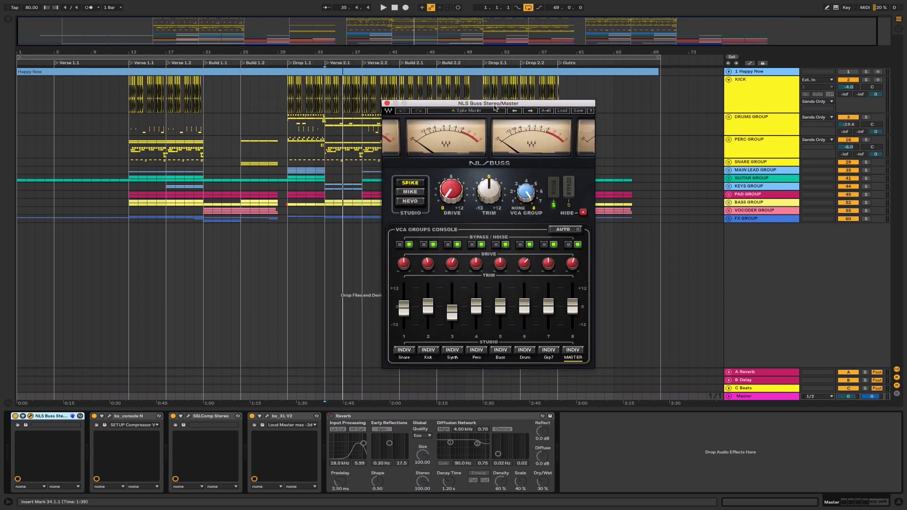
{"action": "left_click_drag", "start_coordinate": [494, 107], "coordinate": [422, 117]}
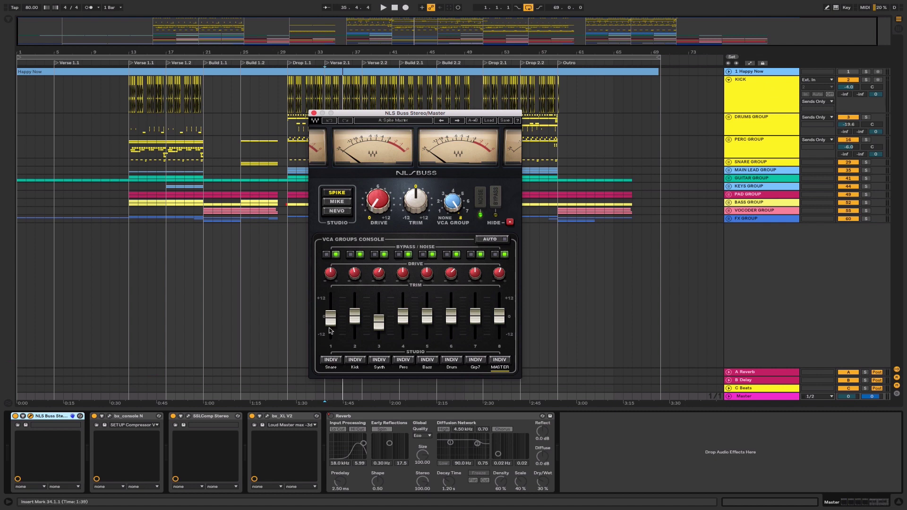
View the NLS Channel plug-in on the KICK track.
{"action": "left_click", "coordinate": [756, 105]}
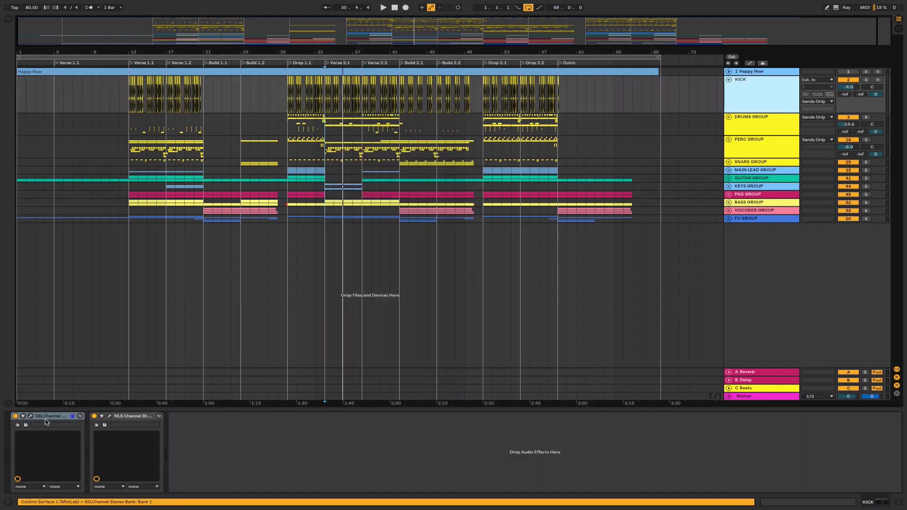
{"action": "left_click", "coordinate": [109, 417]}
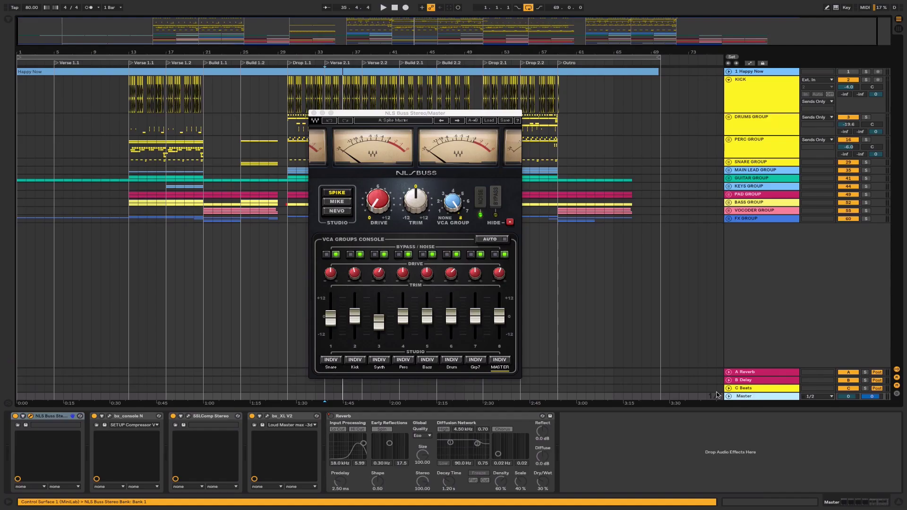
Go through the VCA group names in the Master's NLS Buss console, starting from Kick.
{"action": "left_click", "coordinate": [355, 369]}
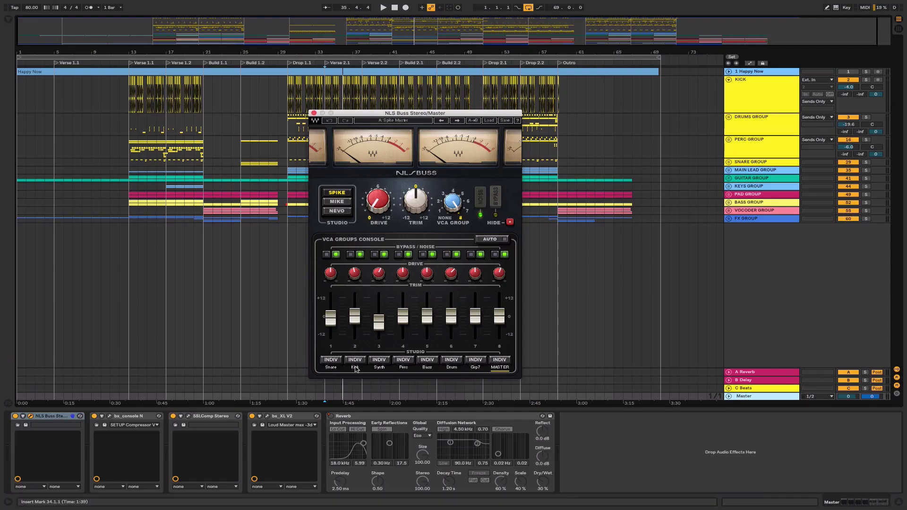
{"action": "left_click", "coordinate": [355, 369]}
{"action": "key", "text": "Return"}
{"action": "key", "text": "Tab"}
{"action": "key", "text": "Tab"}
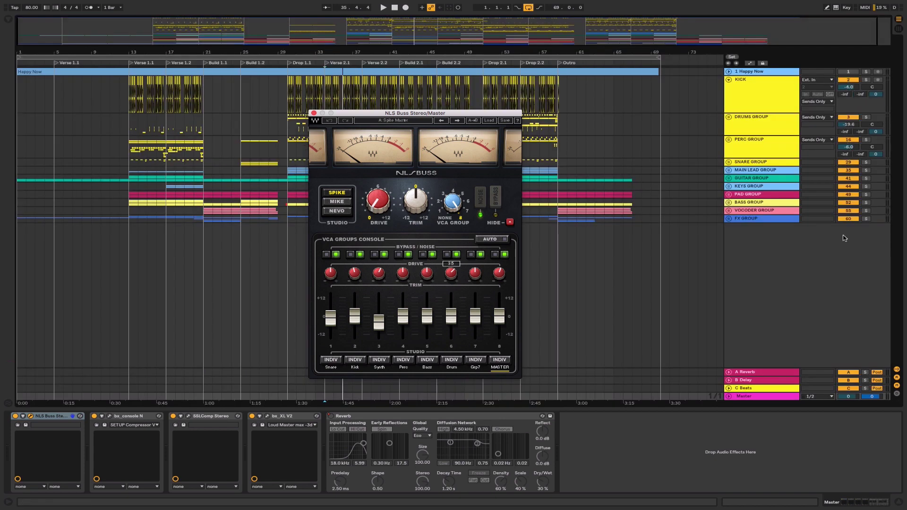
{"action": "key", "text": "Tab"}
{"action": "key", "text": "Tab"}
Try out the main Drive control on the Master's NLS Buss and leave it at 0.0.
{"action": "mouse_move", "coordinate": [357, 323]}
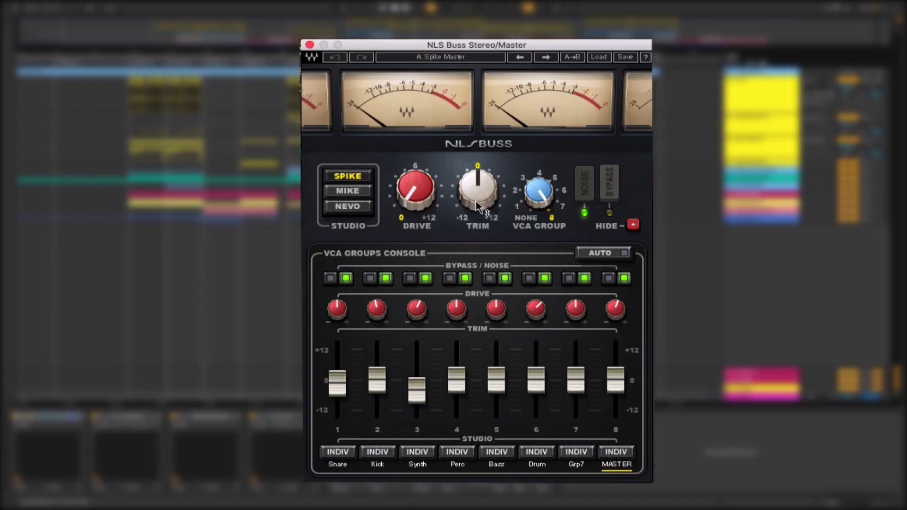
{"action": "mouse_move", "coordinate": [477, 208]}
{"action": "mouse_move", "coordinate": [413, 214]}
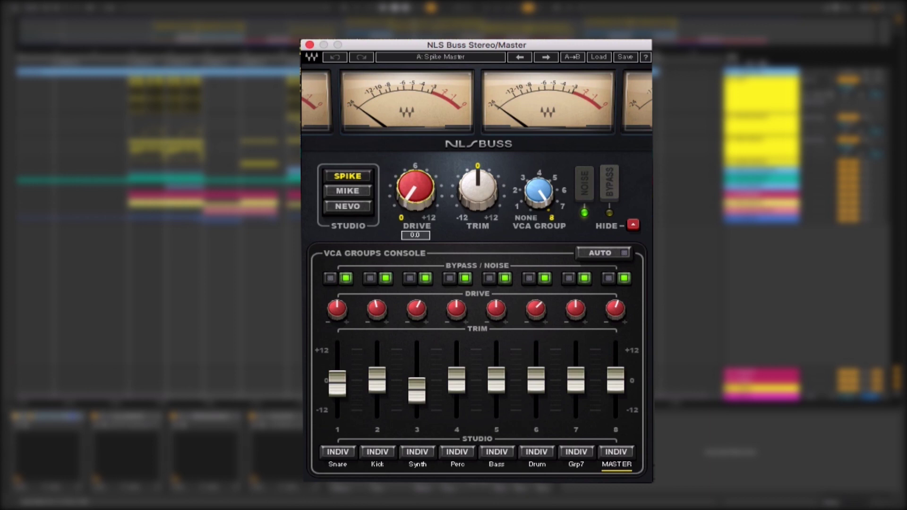
{"action": "mouse_move", "coordinate": [415, 194]}
{"action": "left_mouse_down"}
{"action": "mouse_move", "coordinate": [415, 177]}
{"action": "mouse_move", "coordinate": [415, 195]}
{"action": "left_mouse_up"}
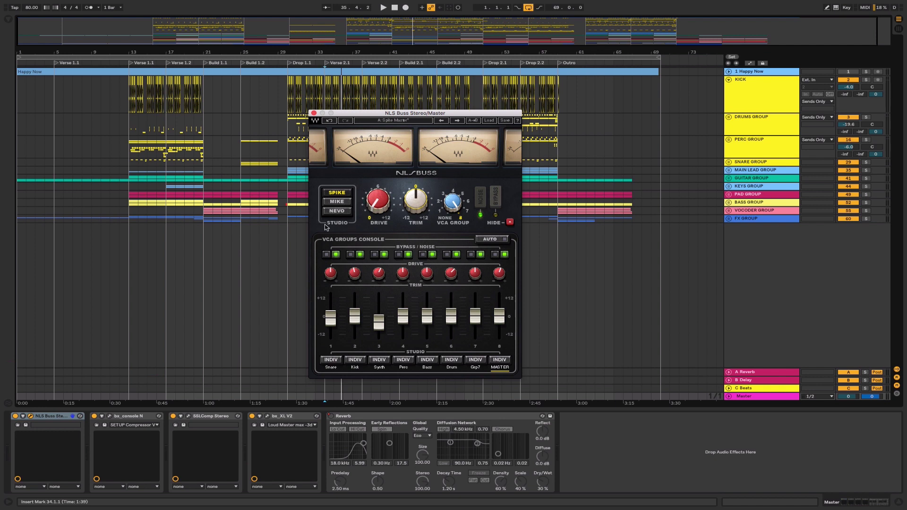
Try the Nevo and Mike studio models on the Master's NLS Buss and return to Spike.
{"action": "left_click", "coordinate": [346, 211]}
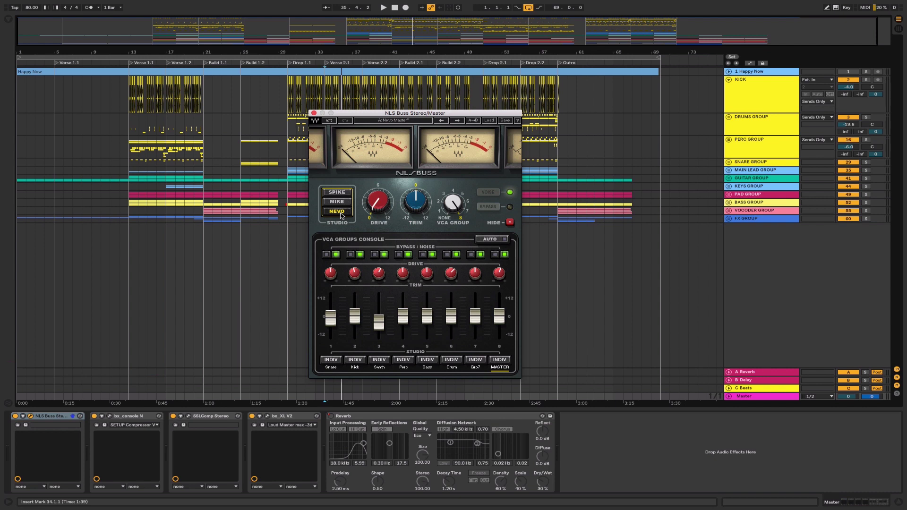
{"action": "left_click", "coordinate": [337, 193]}
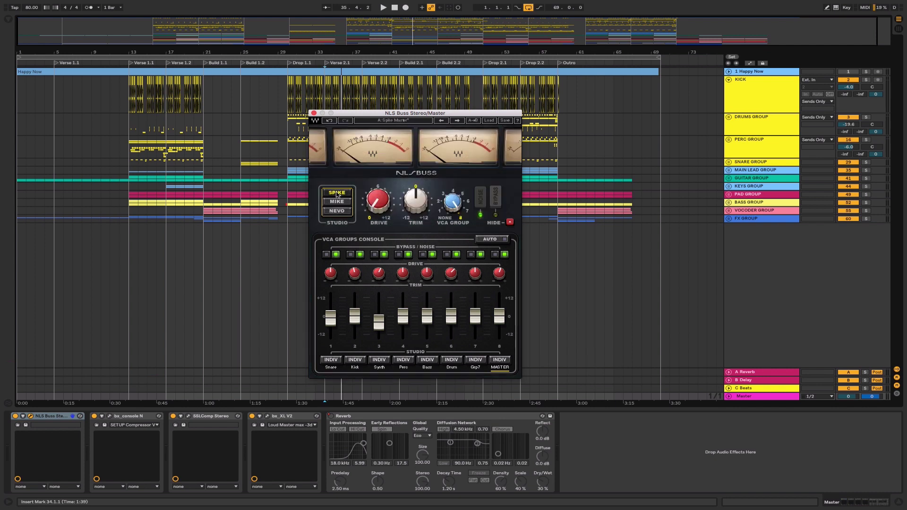
{"action": "left_click", "coordinate": [337, 203]}
{"action": "left_click", "coordinate": [338, 211]}
{"action": "left_click", "coordinate": [338, 193]}
Examine the Nevo and Spike studio models in the NLS Channel plug-in on the KICK track.
{"action": "left_click", "coordinate": [762, 104]}
{"action": "left_click", "coordinate": [758, 130]}
{"action": "left_click", "coordinate": [759, 101]}
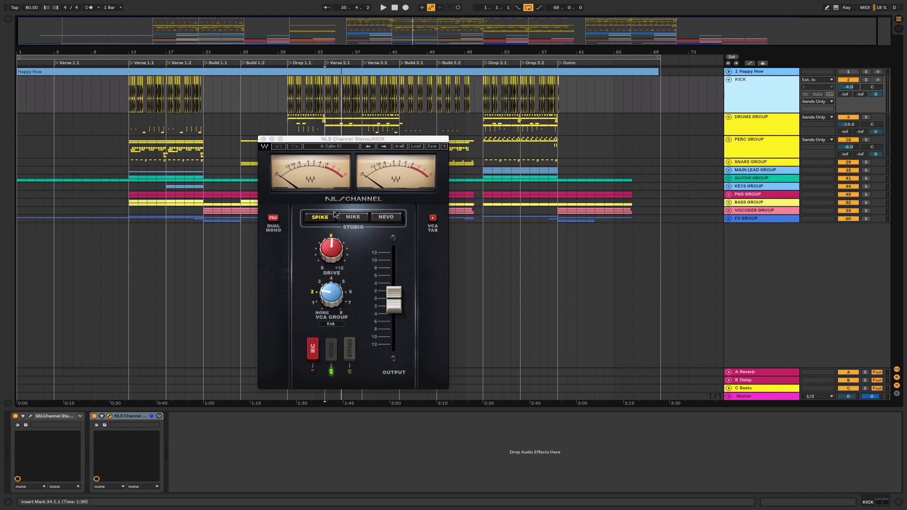
{"action": "left_click", "coordinate": [394, 221]}
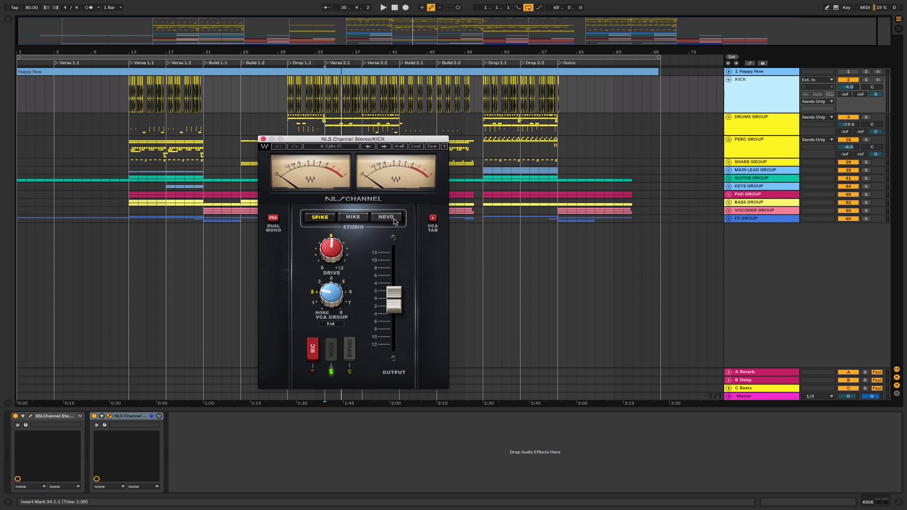
{"action": "left_click", "coordinate": [317, 220]}
Audition the Spike and Mike studio models for the Kick VCA group in the Master's NLS Buss, and set it to Nevo.
{"action": "left_click", "coordinate": [770, 397]}
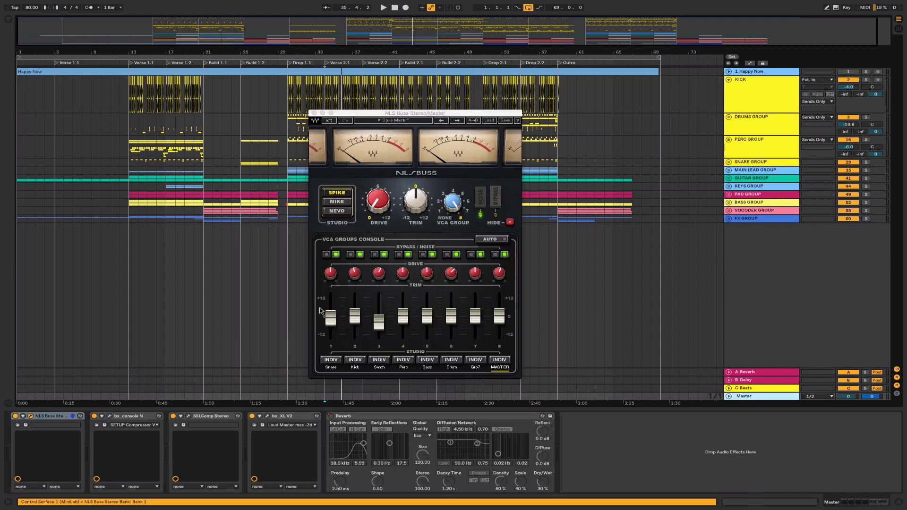
{"action": "left_click", "coordinate": [354, 361]}
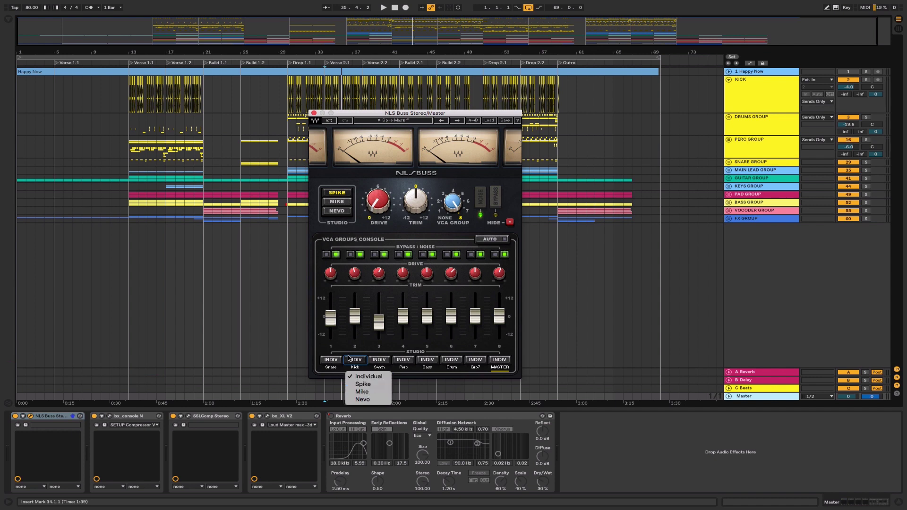
{"action": "left_click", "coordinate": [373, 384]}
{"action": "key", "text": "space"}
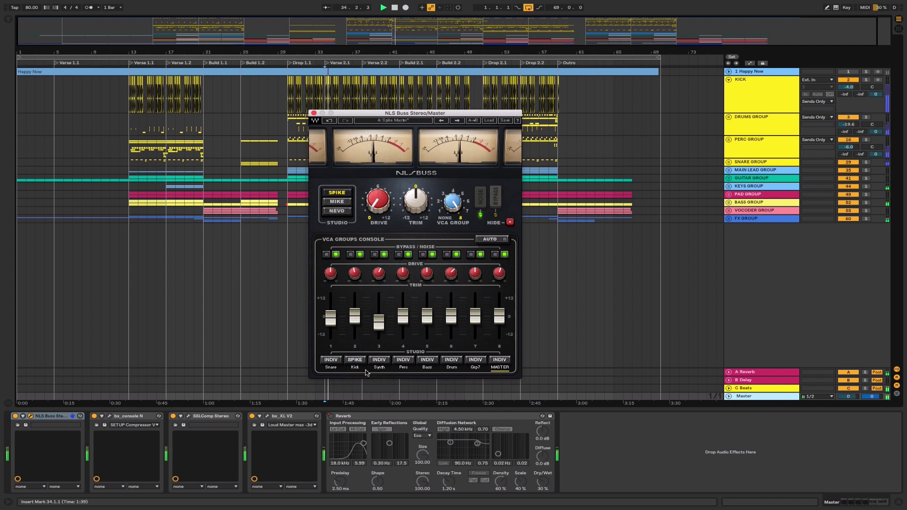
{"action": "left_click", "coordinate": [355, 360]}
{"action": "left_click", "coordinate": [361, 391]}
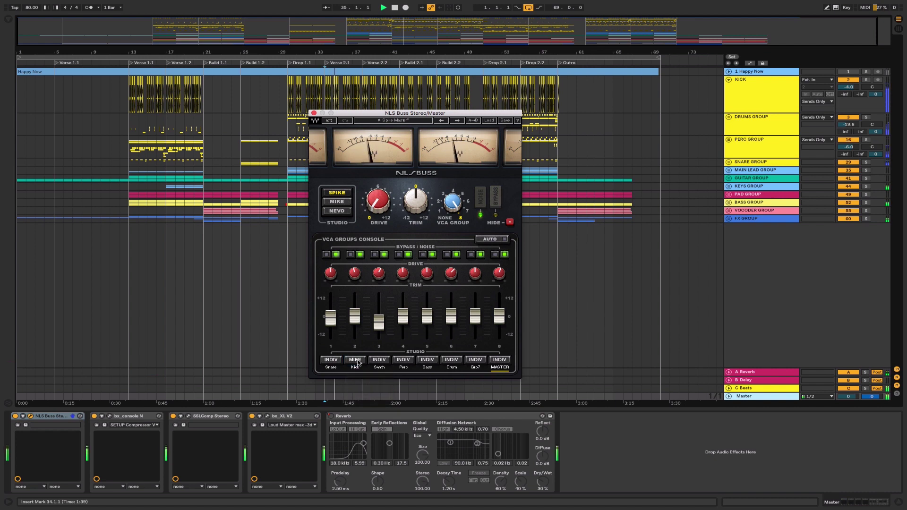
{"action": "left_click", "coordinate": [356, 360]}
{"action": "left_click", "coordinate": [361, 399]}
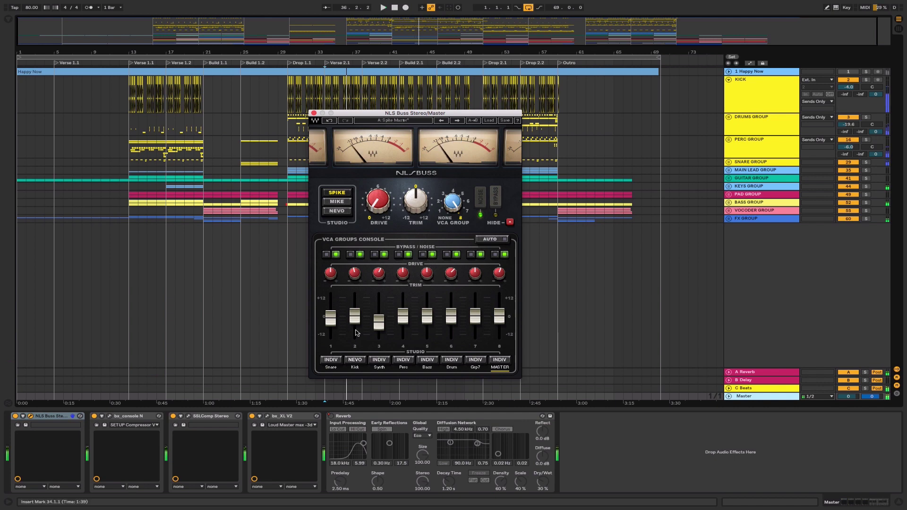
{"action": "left_click_drag", "start_coordinate": [327, 113], "coordinate": [227, 108]}
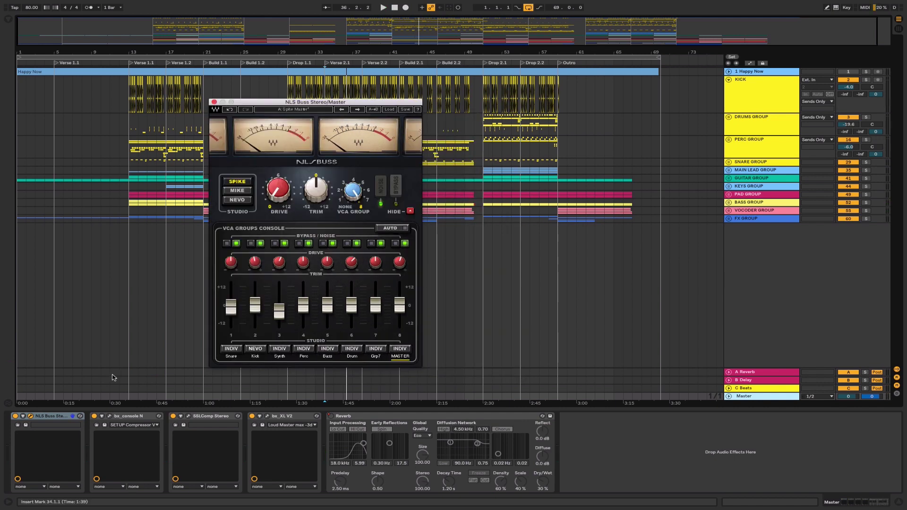
{"action": "left_click", "coordinate": [214, 102]}
Examine the bx_console N plug-in on the Master and its SETUP Compressor VXS Mod preset.
{"action": "left_click", "coordinate": [108, 415]}
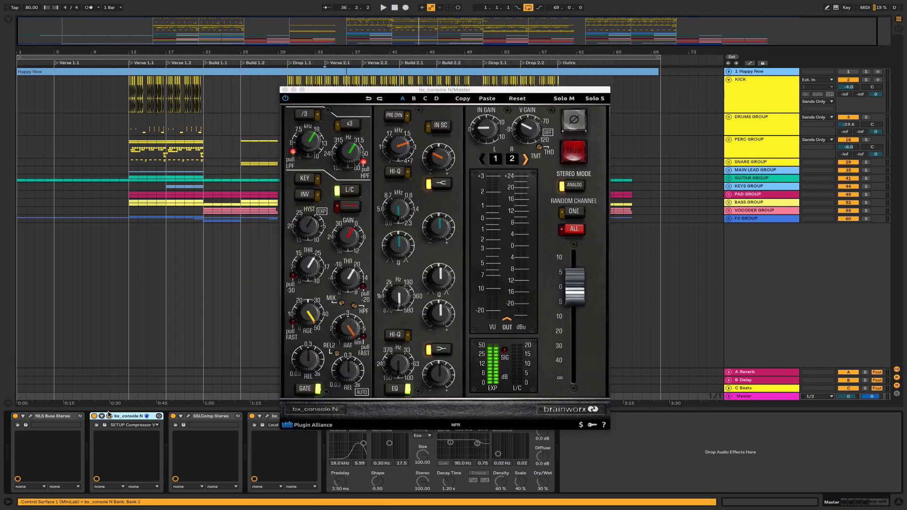
{"action": "left_click_drag", "start_coordinate": [472, 89], "coordinate": [397, 46]}
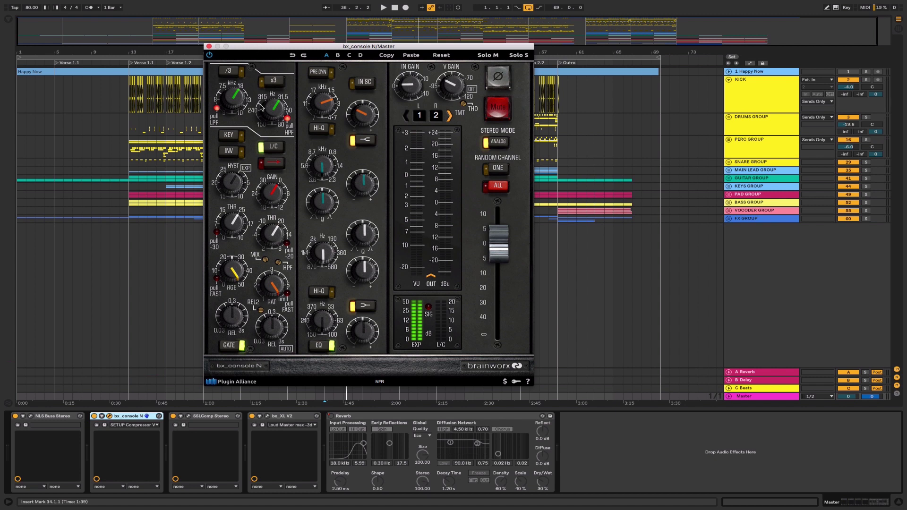
{"action": "left_click", "coordinate": [142, 427]}
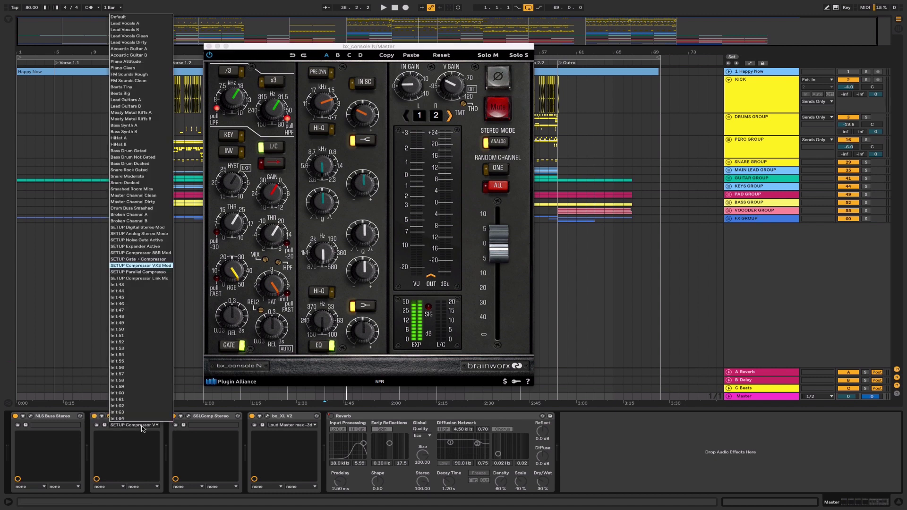
{"action": "left_click", "coordinate": [170, 266]}
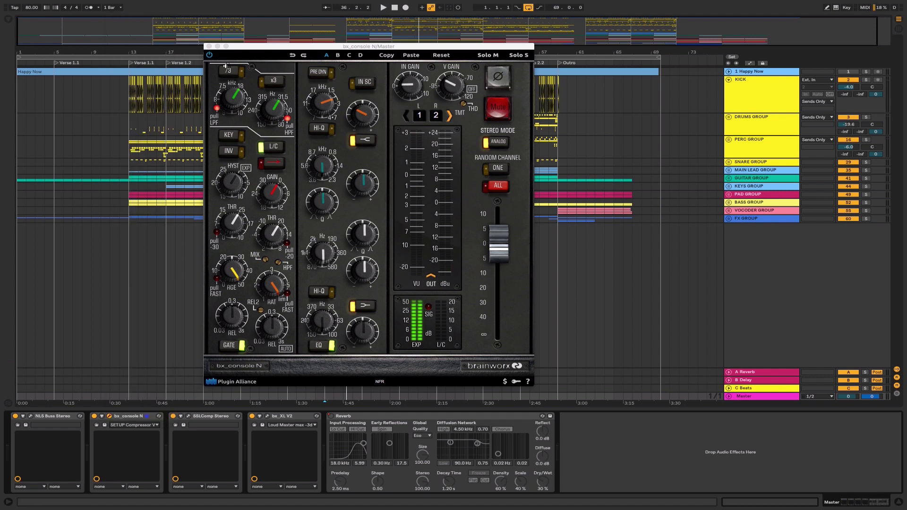
{"action": "left_click", "coordinate": [277, 112]}
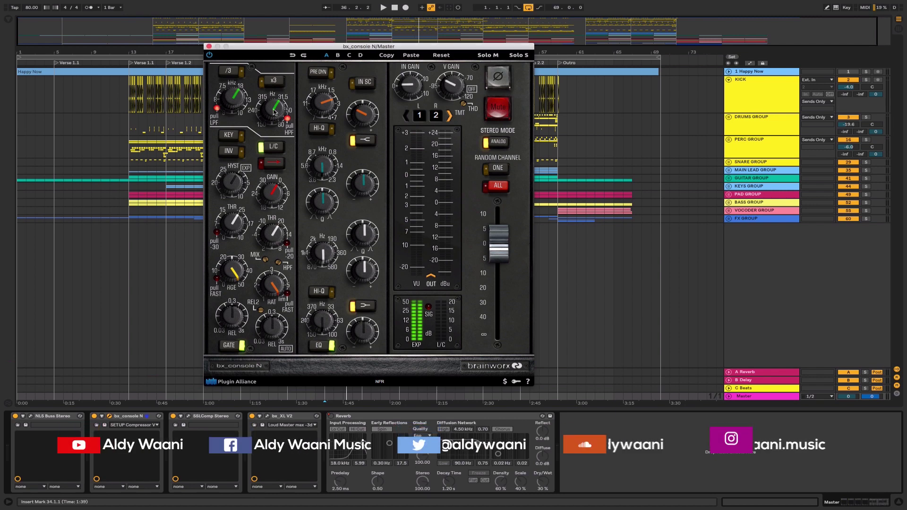
Examine the compressor settings in the SSLComp Stereo plug-in on the Master.
{"action": "left_click", "coordinate": [208, 416]}
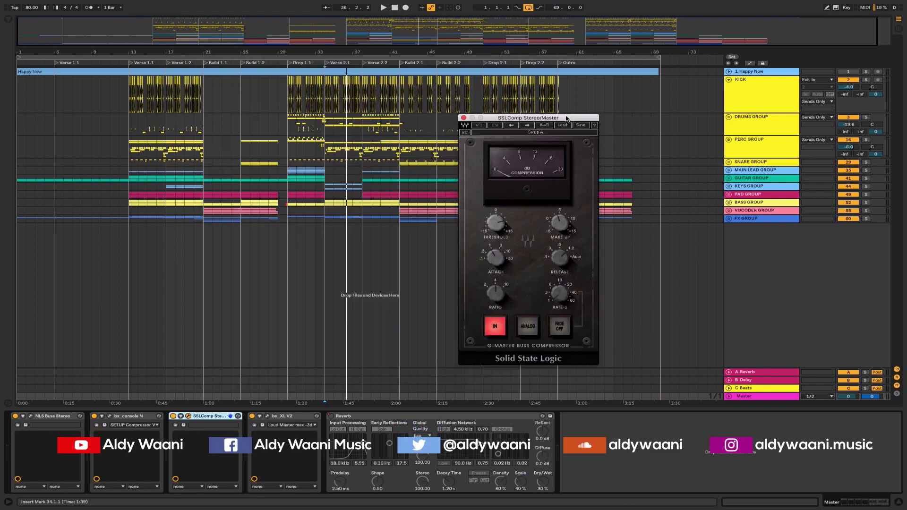
{"action": "left_click_drag", "start_coordinate": [569, 117], "coordinate": [655, 127]}
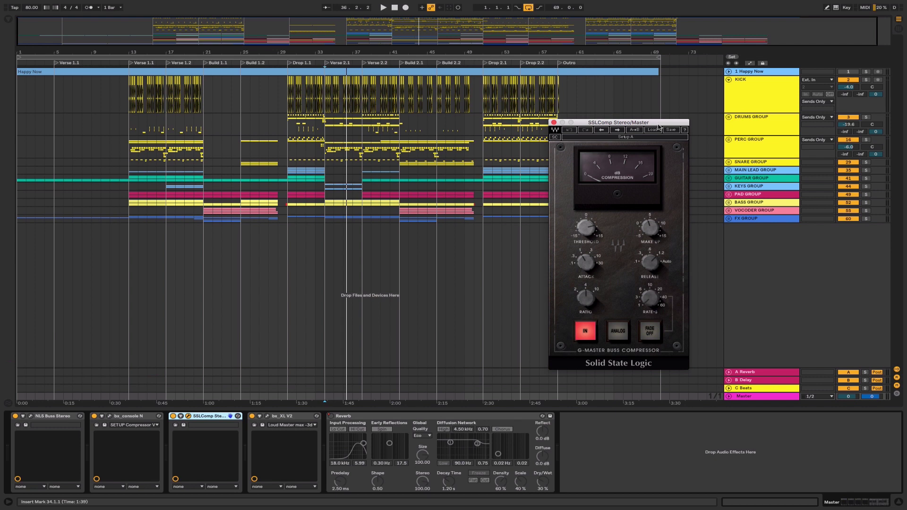
{"action": "left_click_drag", "start_coordinate": [658, 127], "coordinate": [535, 129]}
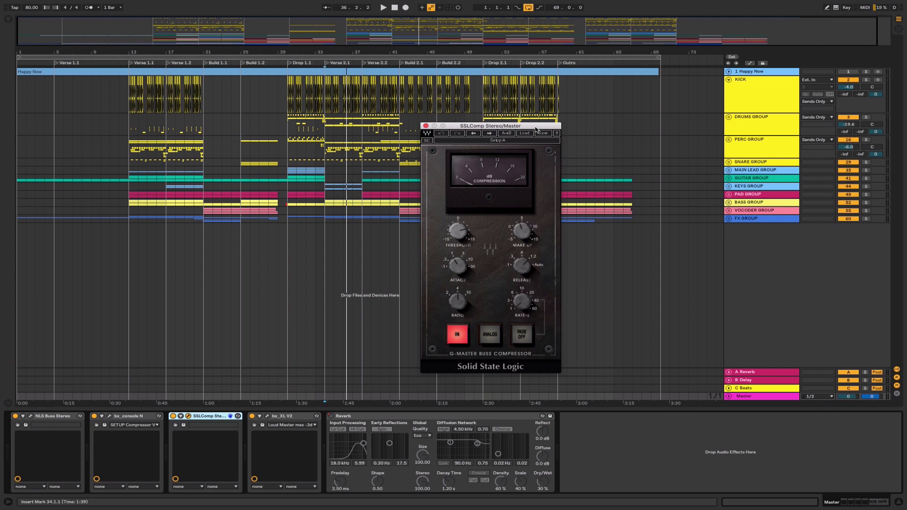
{"action": "left_click_drag", "start_coordinate": [535, 129], "coordinate": [542, 126]}
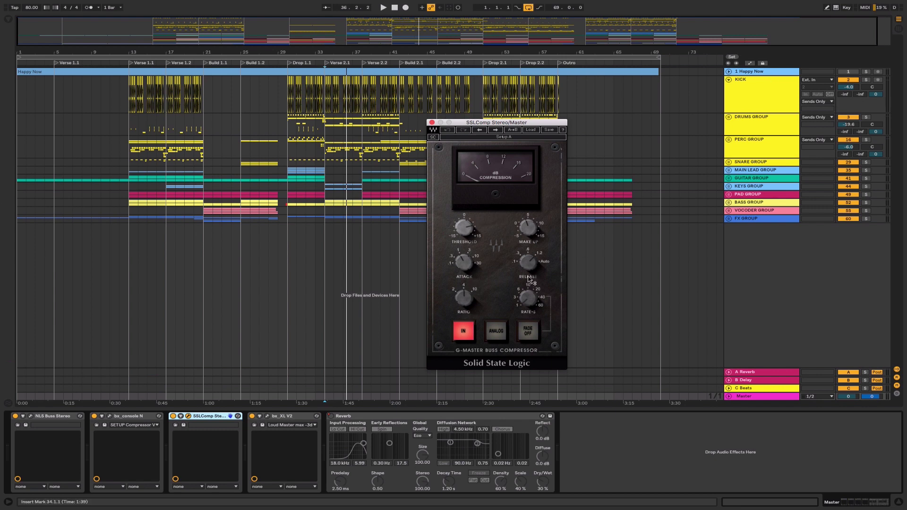
{"action": "mouse_move", "coordinate": [520, 211]}
Play from Verse 2.1 and compare the mix with the Master's bx_XL V2 limiter switched off and on.
{"action": "left_click", "coordinate": [267, 417]}
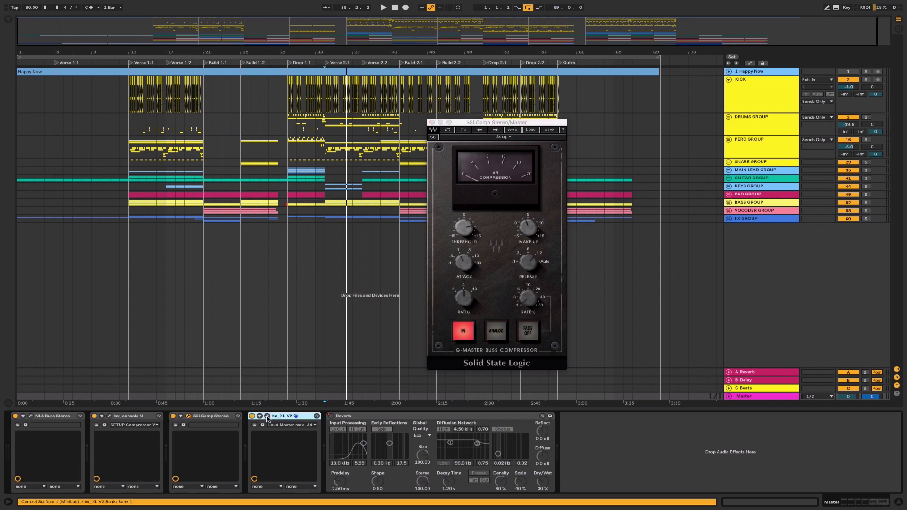
{"action": "left_click", "coordinate": [268, 417]}
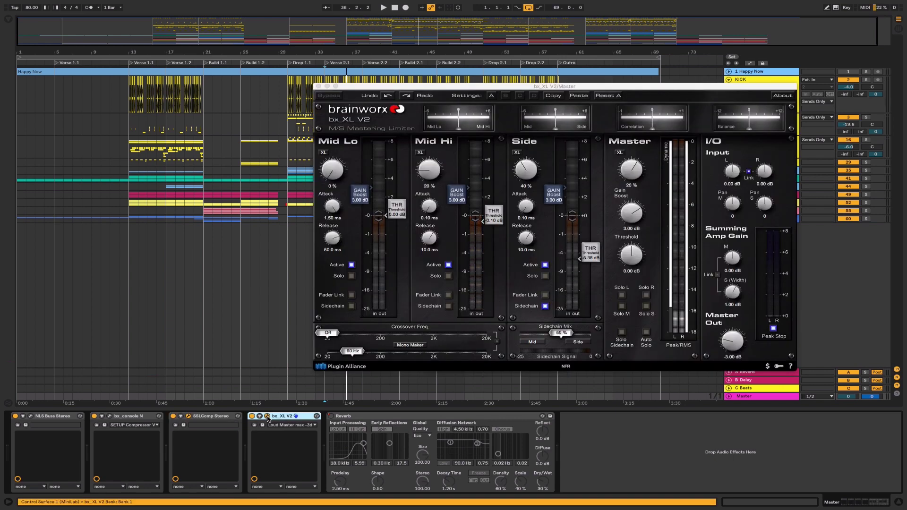
{"action": "left_click_drag", "start_coordinate": [572, 87], "coordinate": [433, 95]}
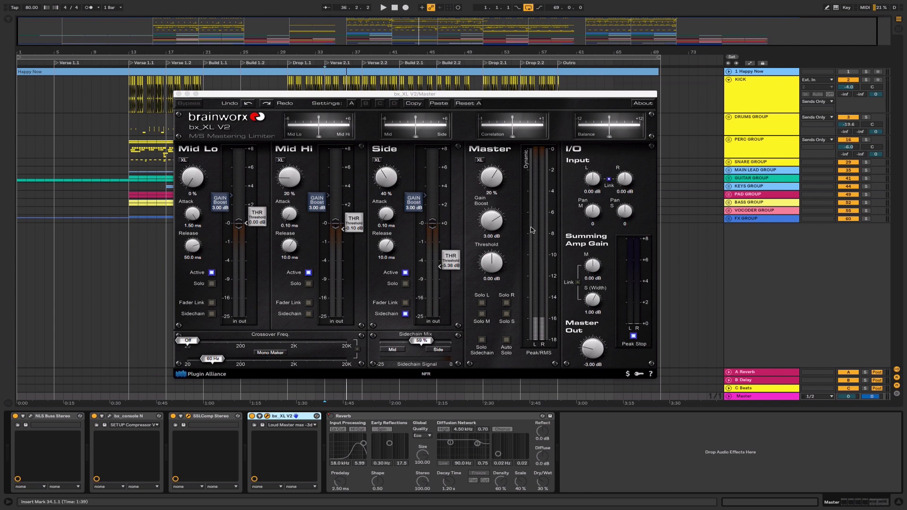
{"action": "key", "text": "space"}
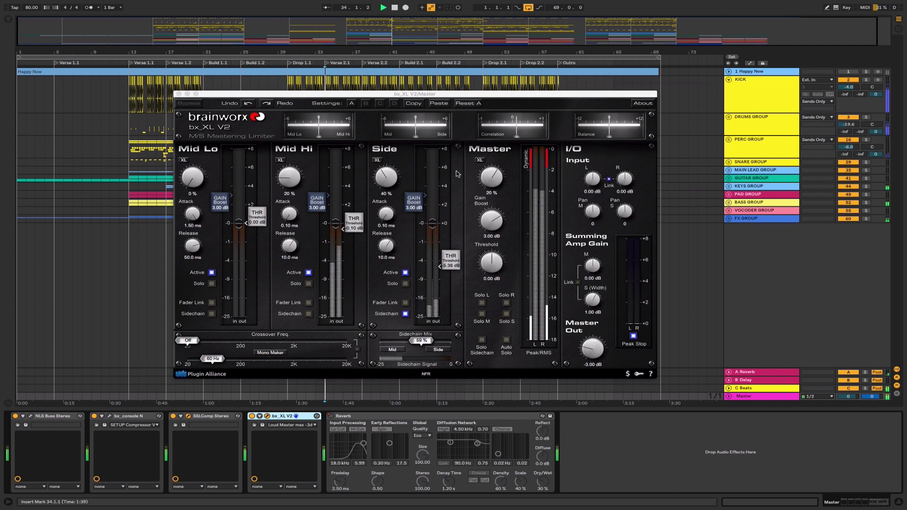
{"action": "left_click", "coordinate": [251, 416]}
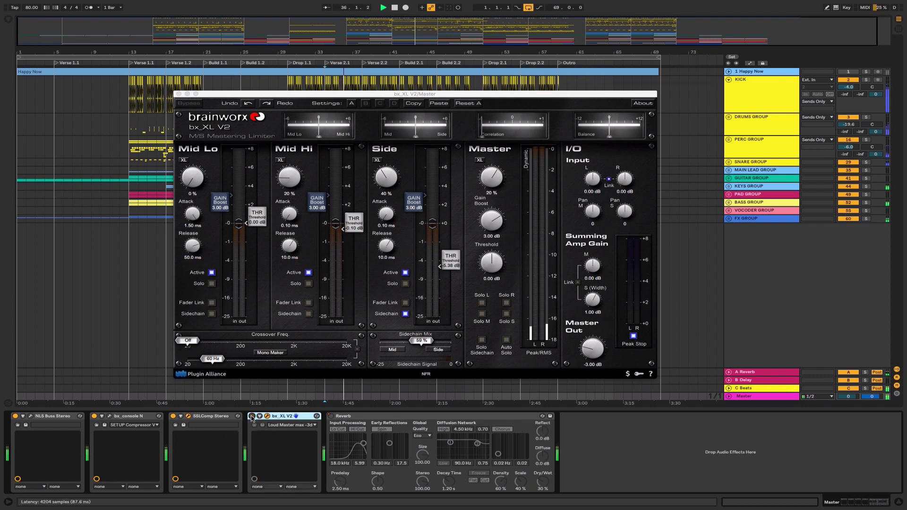
{"action": "left_click", "coordinate": [252, 416]}
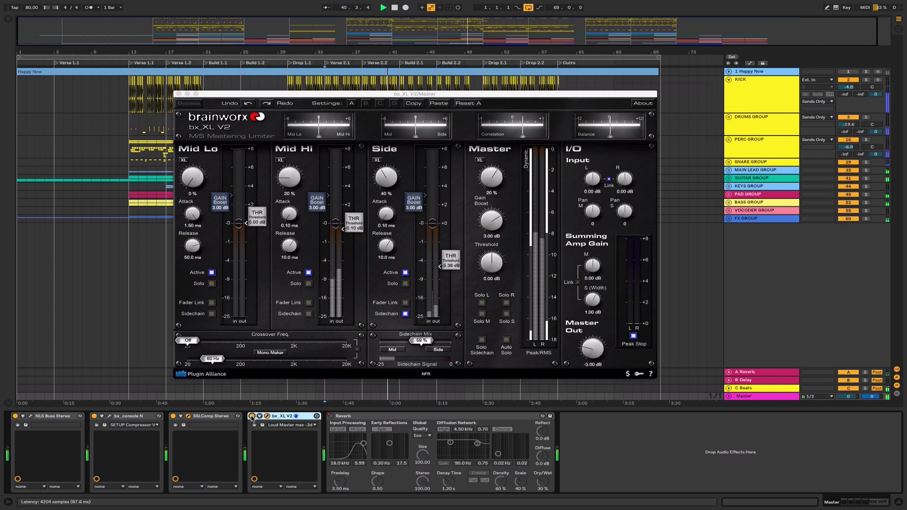
{"action": "key", "text": "space"}
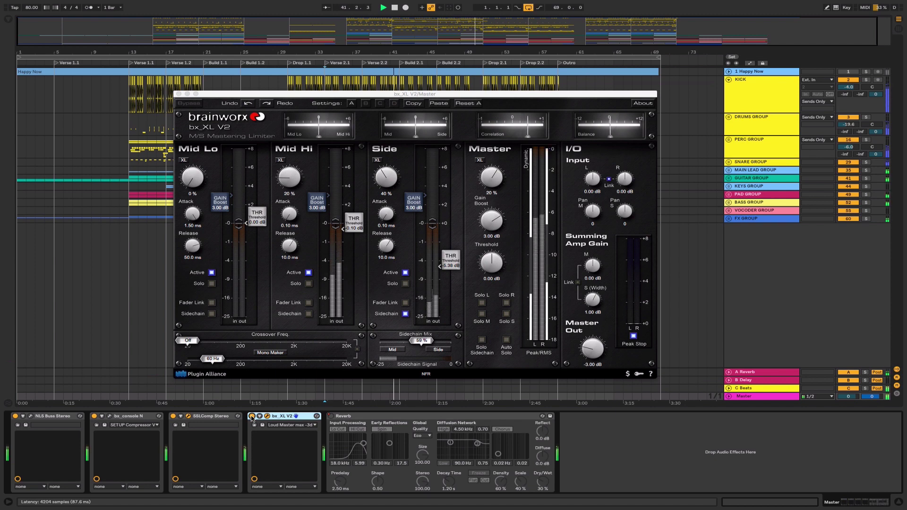
{"action": "left_click", "coordinate": [267, 416]}
Unfold the Master track and examine the Reverb's Device On automation around Drop 1.1, ending with automation view off.
{"action": "left_click", "coordinate": [414, 420]}
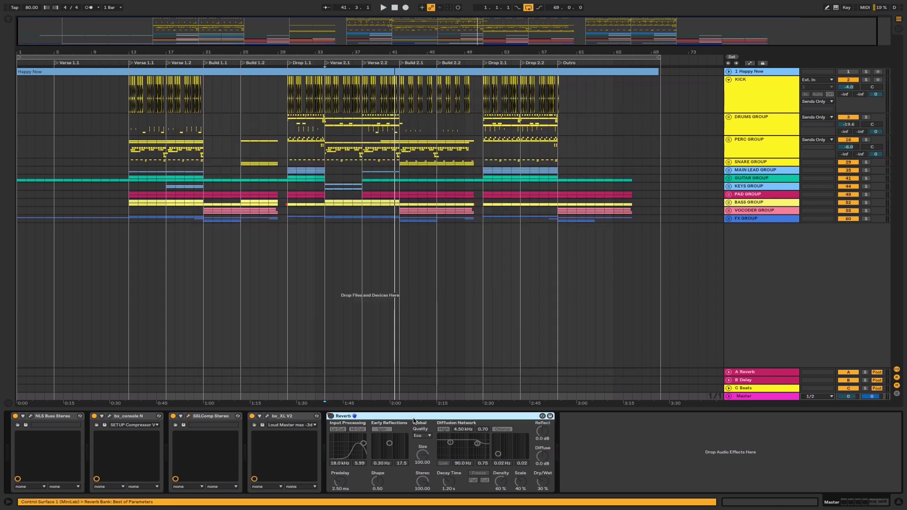
{"action": "left_click", "coordinate": [732, 398]}
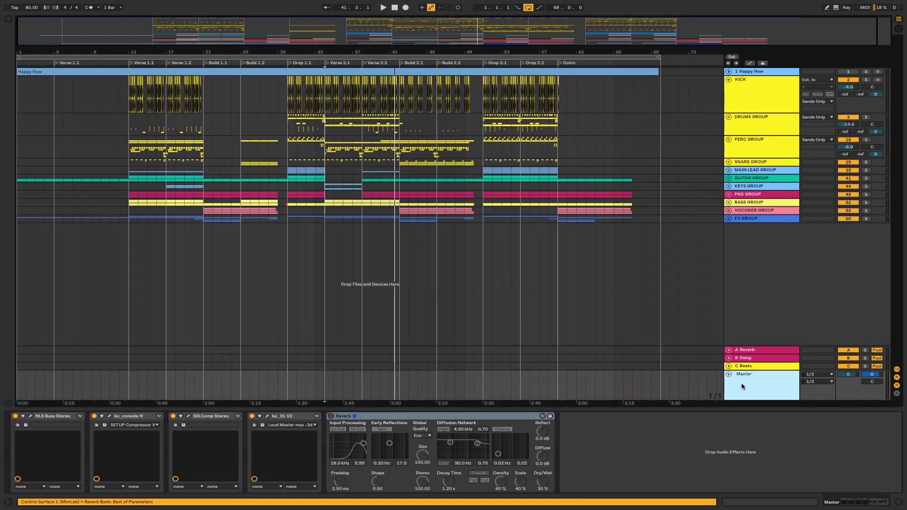
{"action": "left_click_drag", "start_coordinate": [326, 383], "coordinate": [365, 395]}
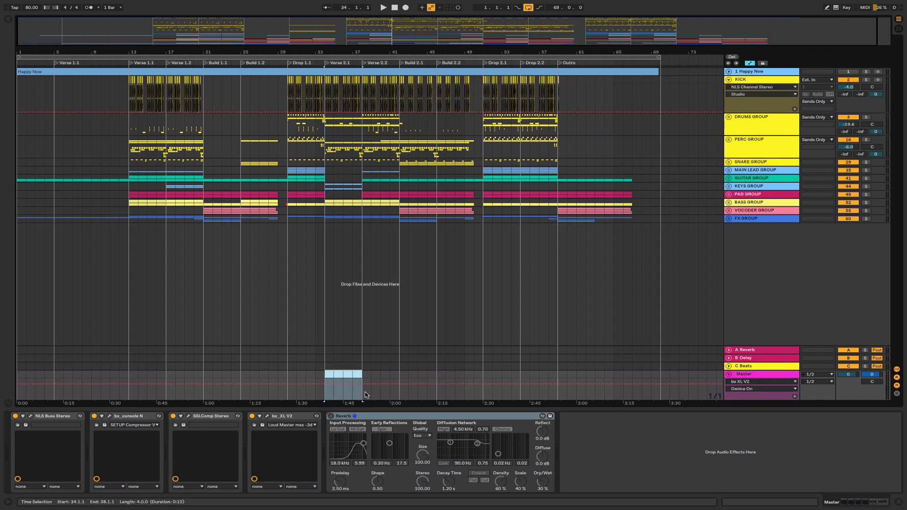
{"action": "left_click", "coordinate": [287, 394]}
{"action": "key", "text": "a"}
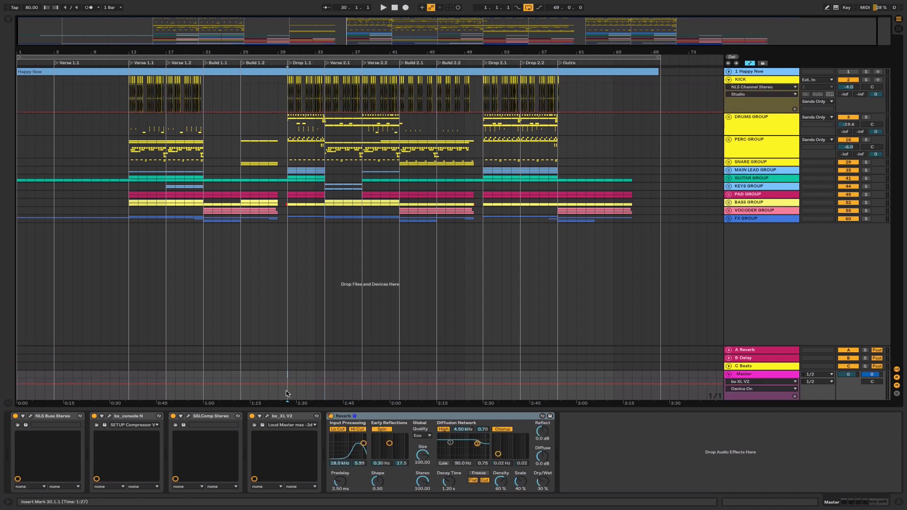
{"action": "left_click", "coordinate": [772, 385]}
{"action": "left_click", "coordinate": [760, 419]}
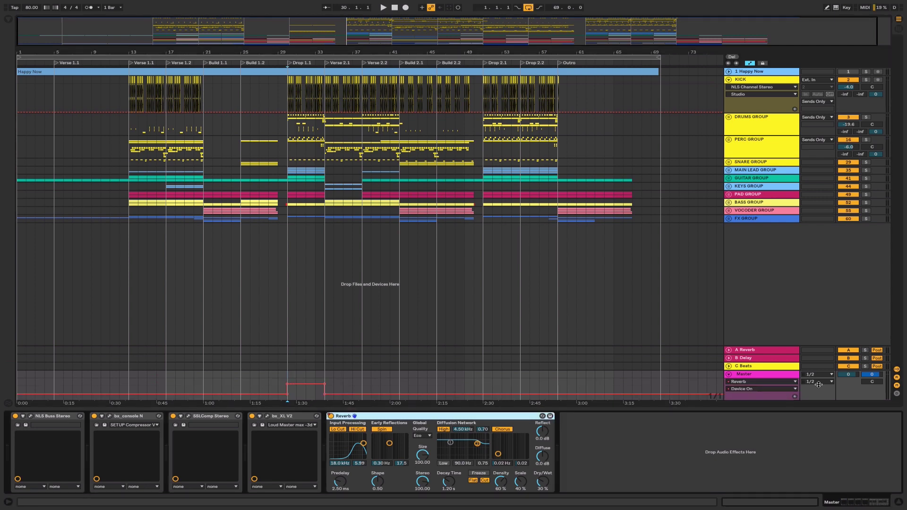
{"action": "key", "text": "a"}
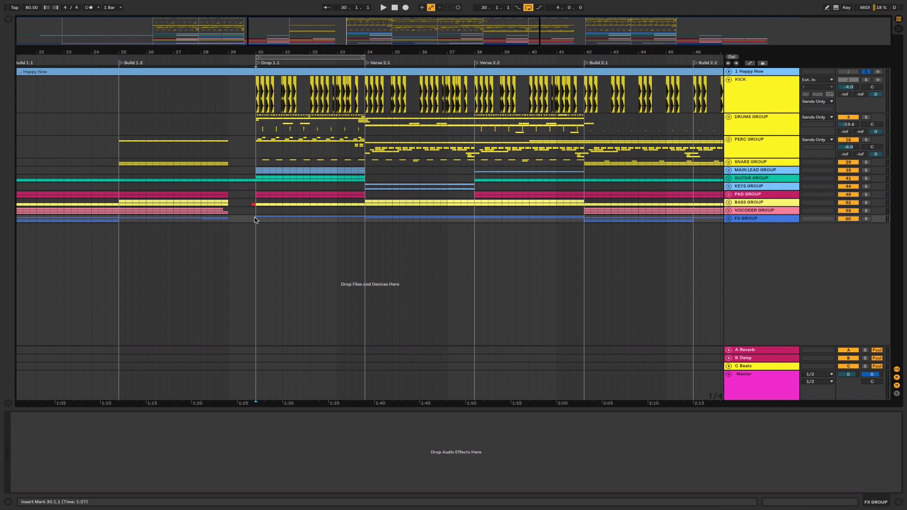
Loop Drop 1.1 and compare the remake with the original by toggling solo on the 1 Happy Now track.
{"action": "key", "text": "space"}
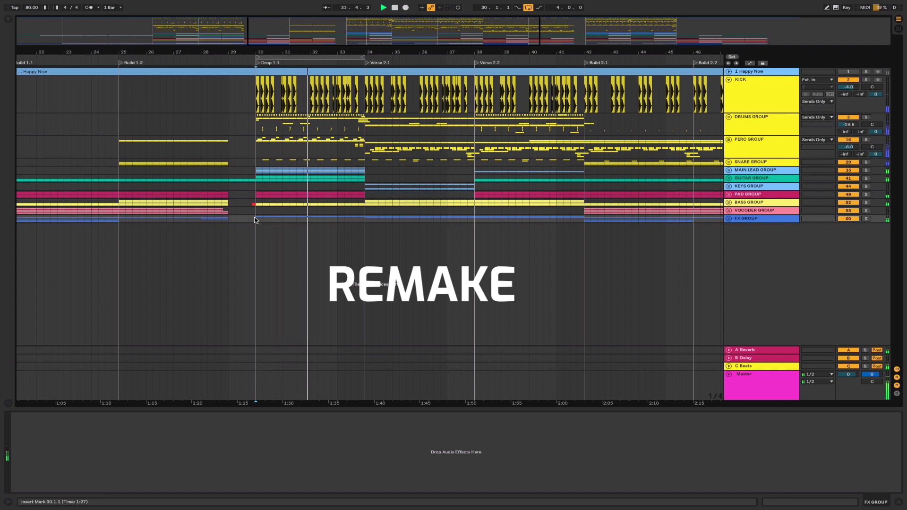
{"action": "key", "text": "s"}
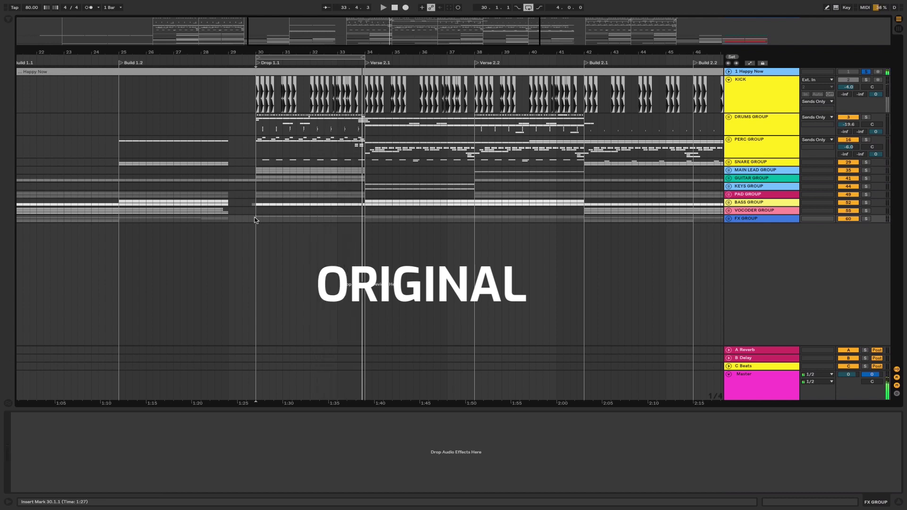
{"action": "key", "text": "s"}
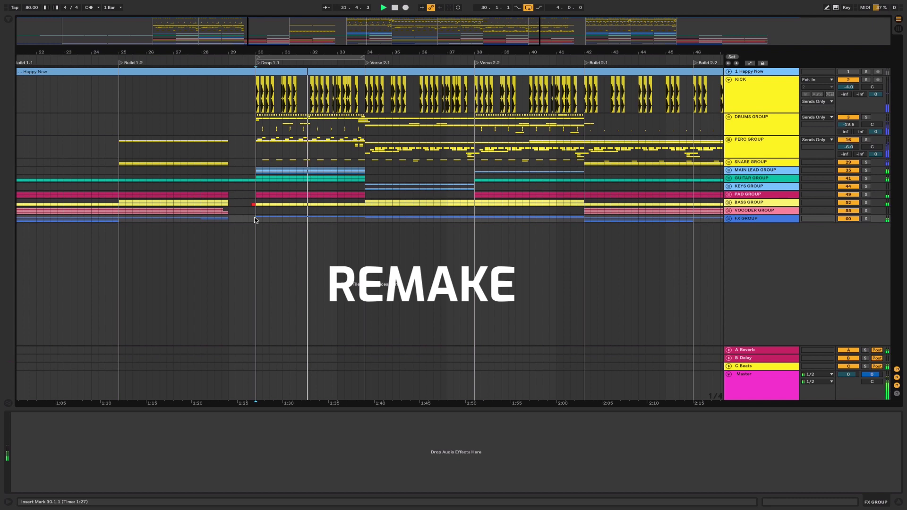
{"action": "key", "text": "s"}
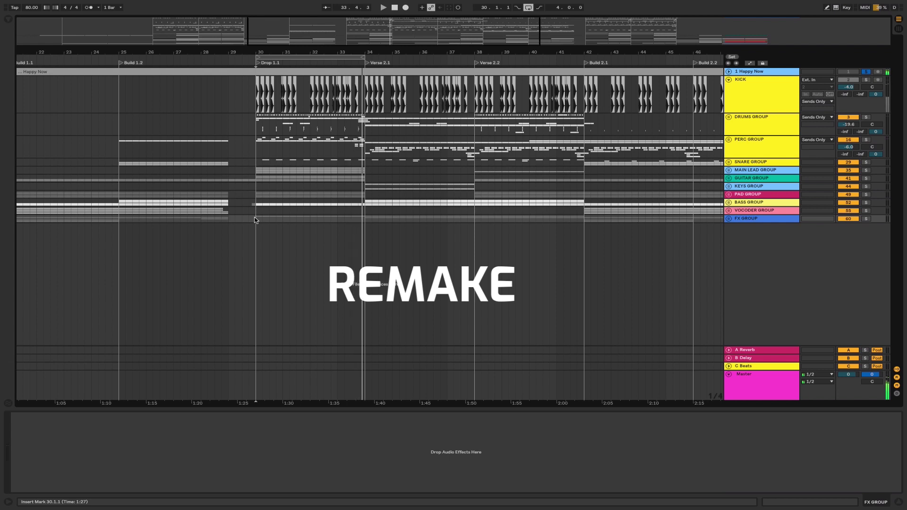
{"action": "key", "text": "space"}
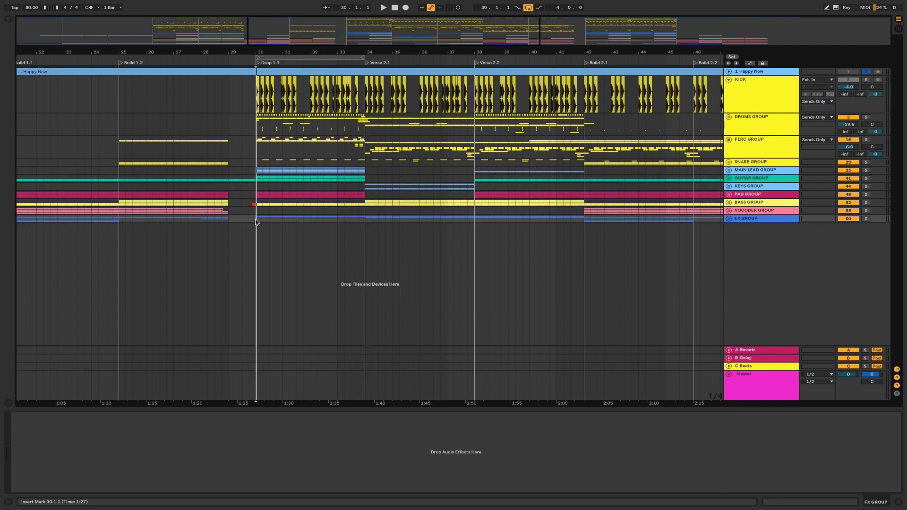
Select the time range of the loop over Drop 1.1, from bar 30 to bar 34.
{"action": "key", "text": "plus"}
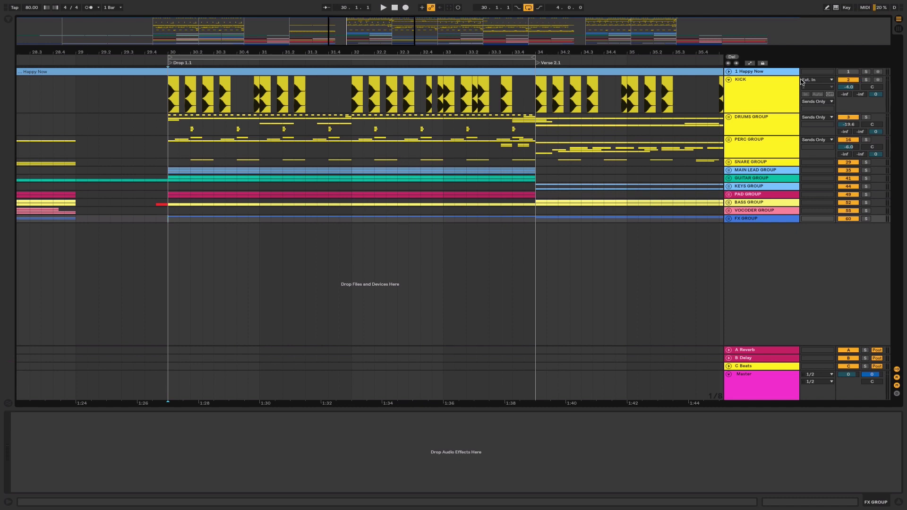
{"action": "left_click_drag", "start_coordinate": [288, 52], "coordinate": [288, 42]}
{"action": "left_click", "coordinate": [386, 57]}
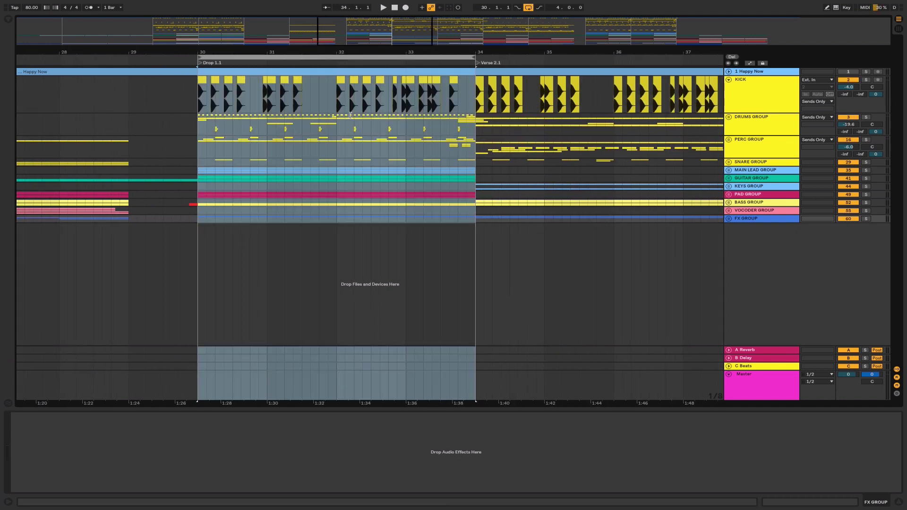
Loop the first two bars of Drop 1.1, bars 30 to 32, and compare the remake with the original by toggling the 1 Happy Now track's solo.
{"action": "left_click_drag", "start_coordinate": [197, 214], "coordinate": [335, 217]}
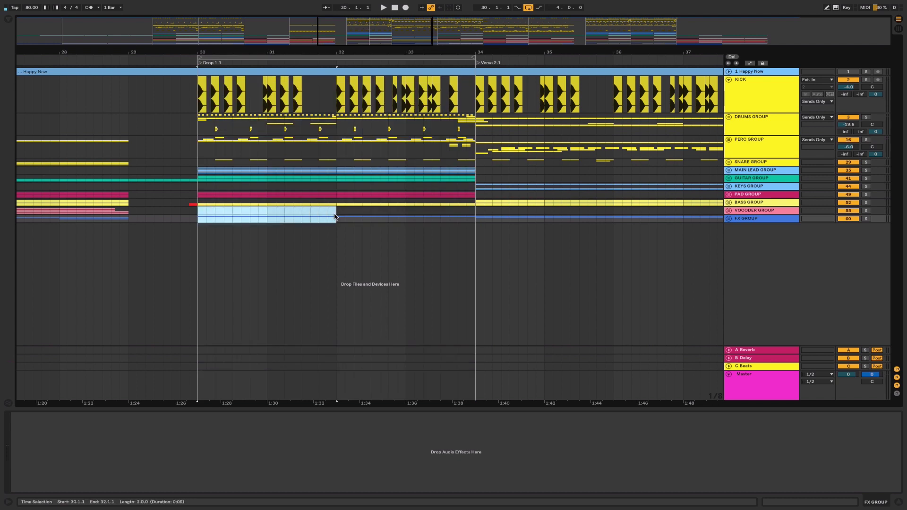
{"action": "key", "text": "ctrl+l"}
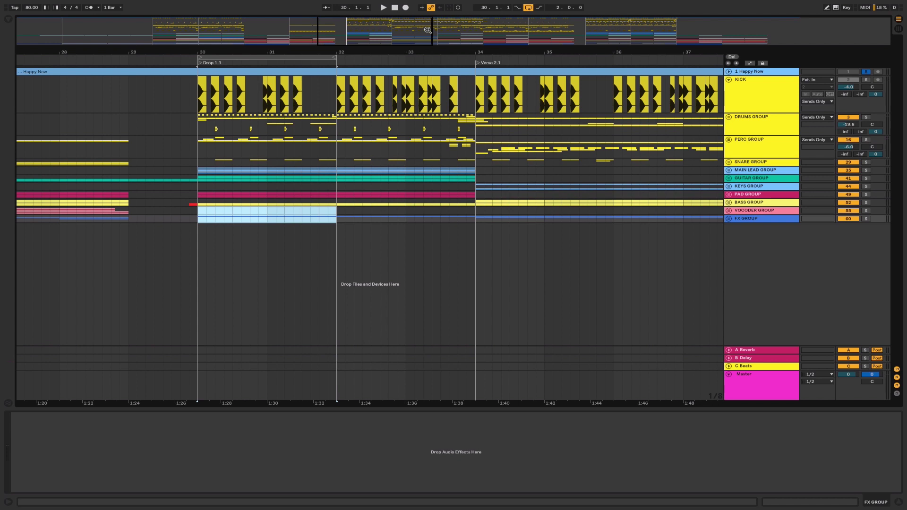
{"action": "left_click_drag", "start_coordinate": [427, 29], "coordinate": [429, 10]}
{"action": "left_click", "coordinate": [866, 75]}
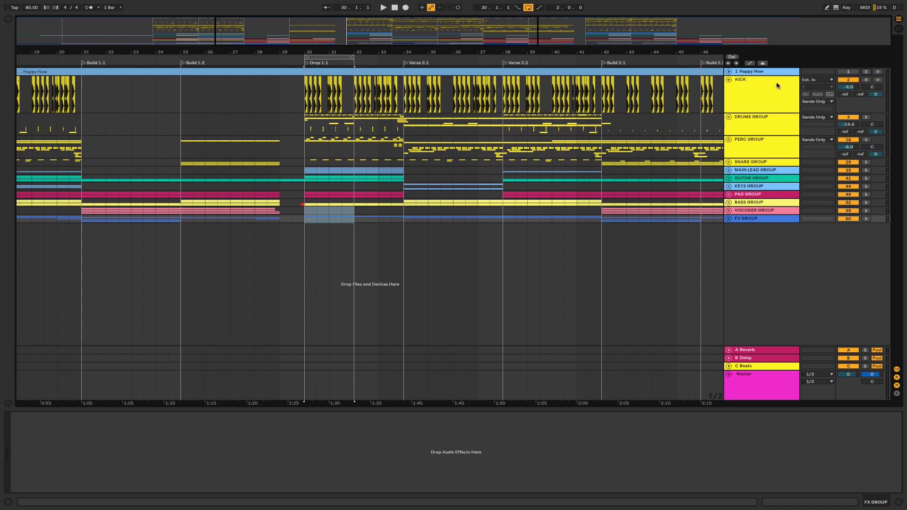
{"action": "key", "text": "space"}
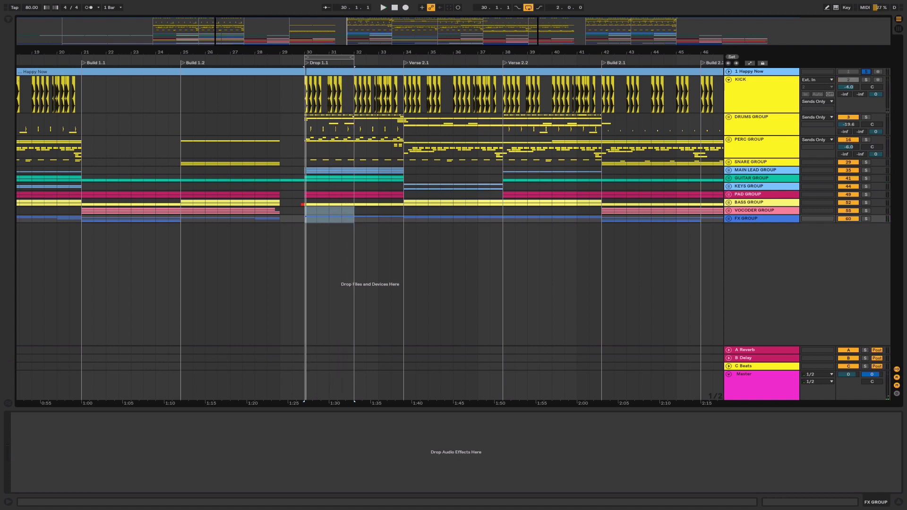
Set the loop to the full length of the Happy Now clip and display the Master track's device chain.
{"action": "left_click", "coordinate": [599, 72]}
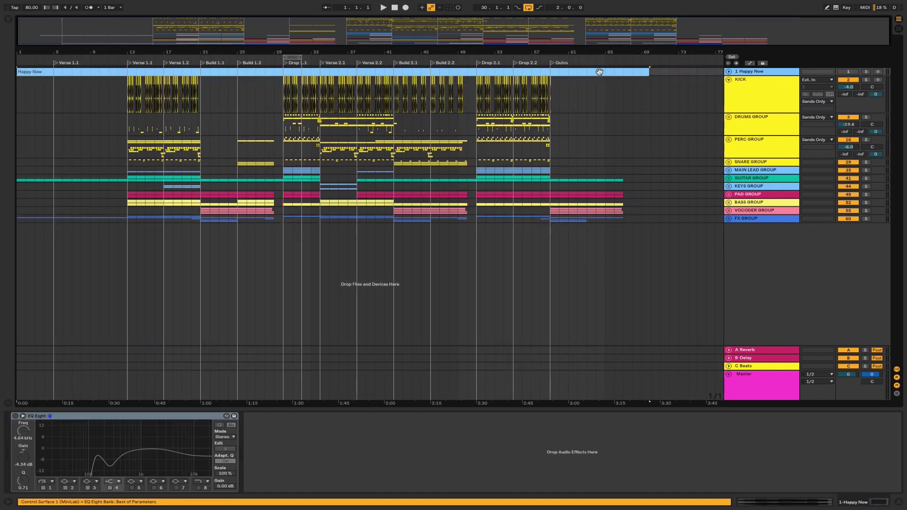
{"action": "key", "text": "ctrl+l"}
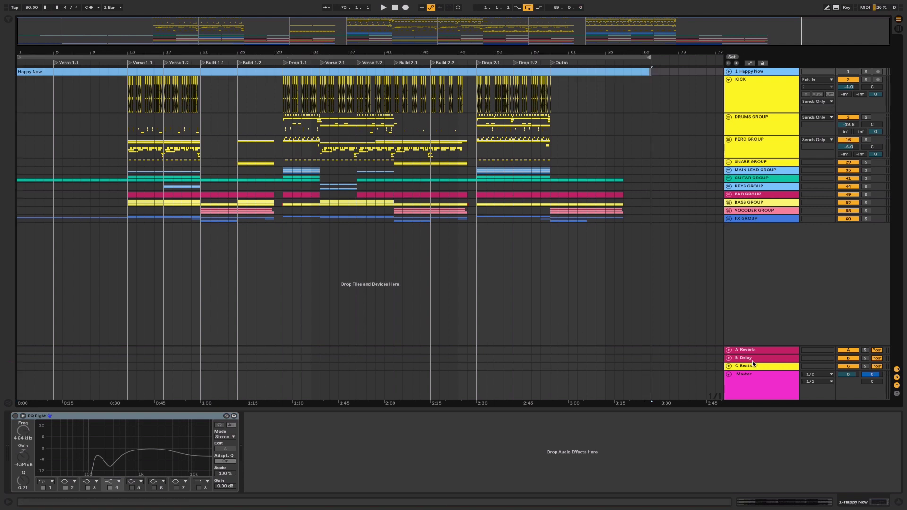
{"action": "left_click", "coordinate": [755, 385]}
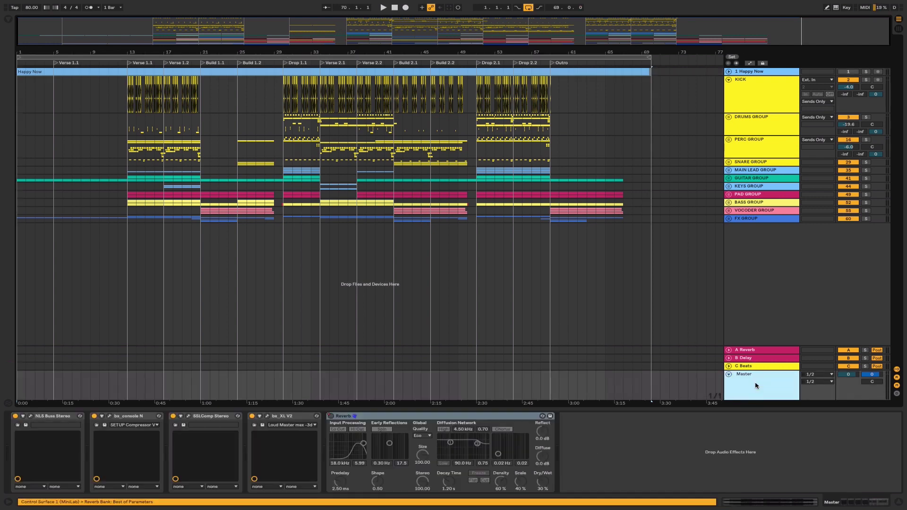